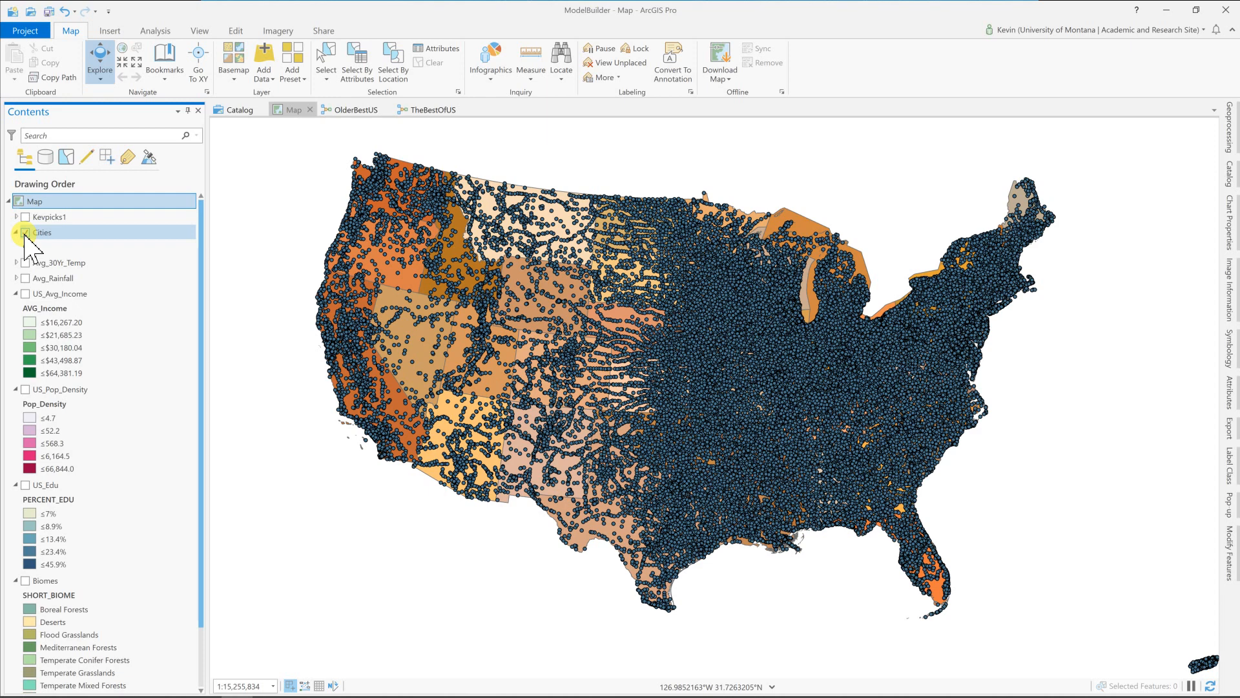
Hide the Cities layer and view the Kevpicks1 layer's labelled cities over the states before hiding it again
{"action": "left_click", "coordinate": [25, 233]}
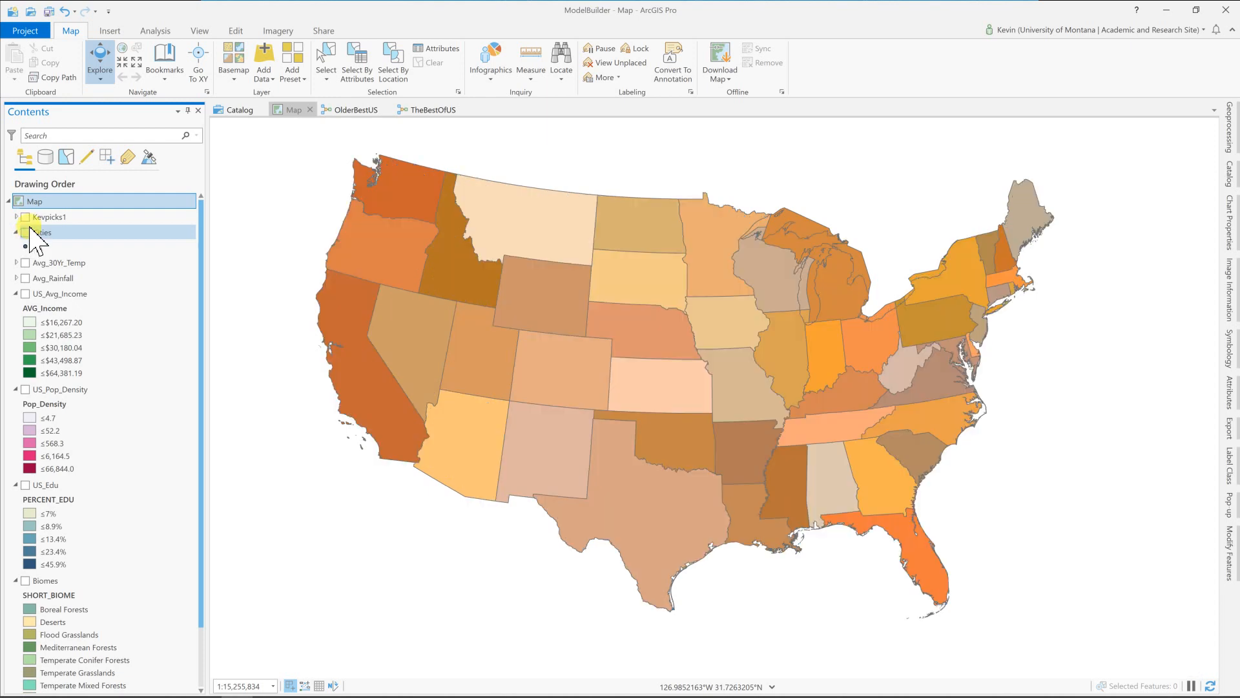
{"action": "left_click", "coordinate": [26, 218]}
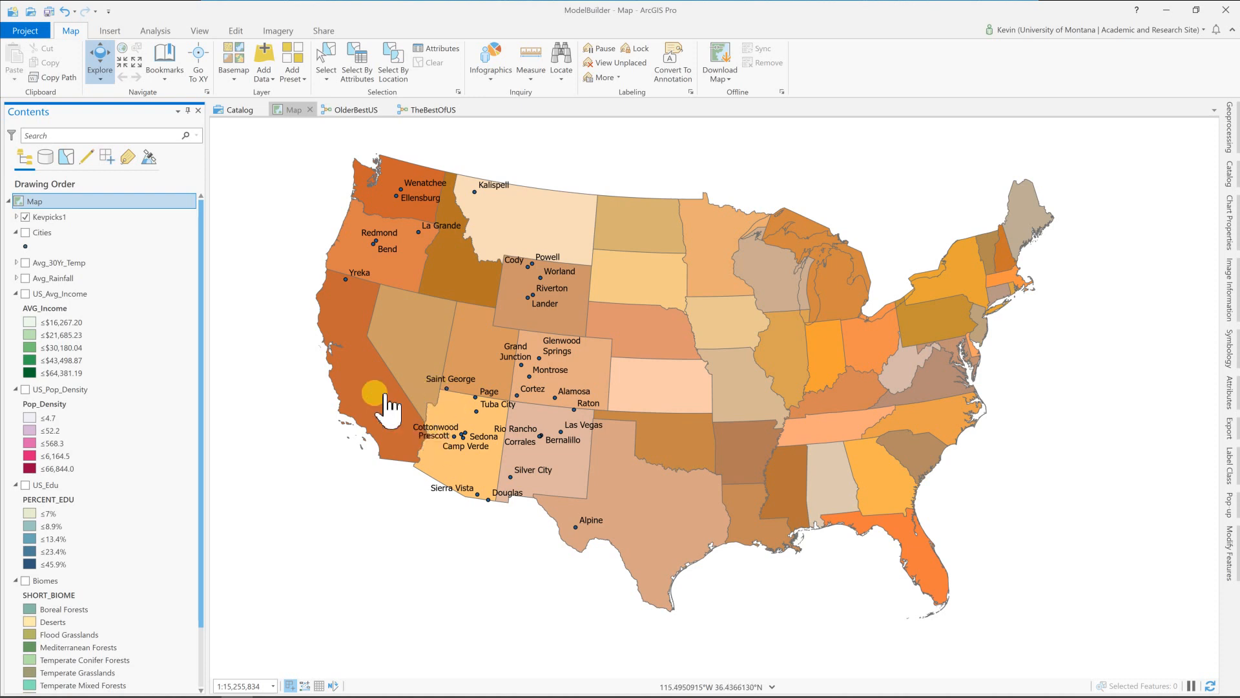
{"action": "left_click", "coordinate": [25, 217]}
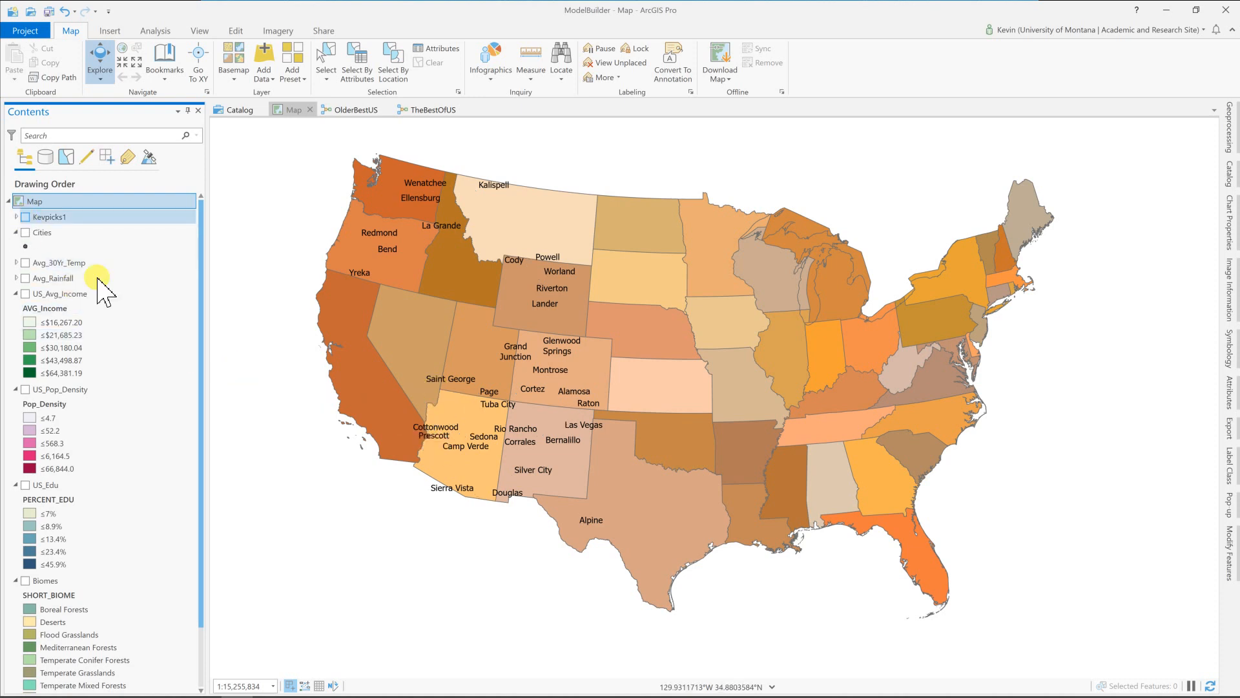
Display the Avg_30Yr_Temp layer, examine its temperature legend, and hide the layer again
{"action": "left_click", "coordinate": [25, 263]}
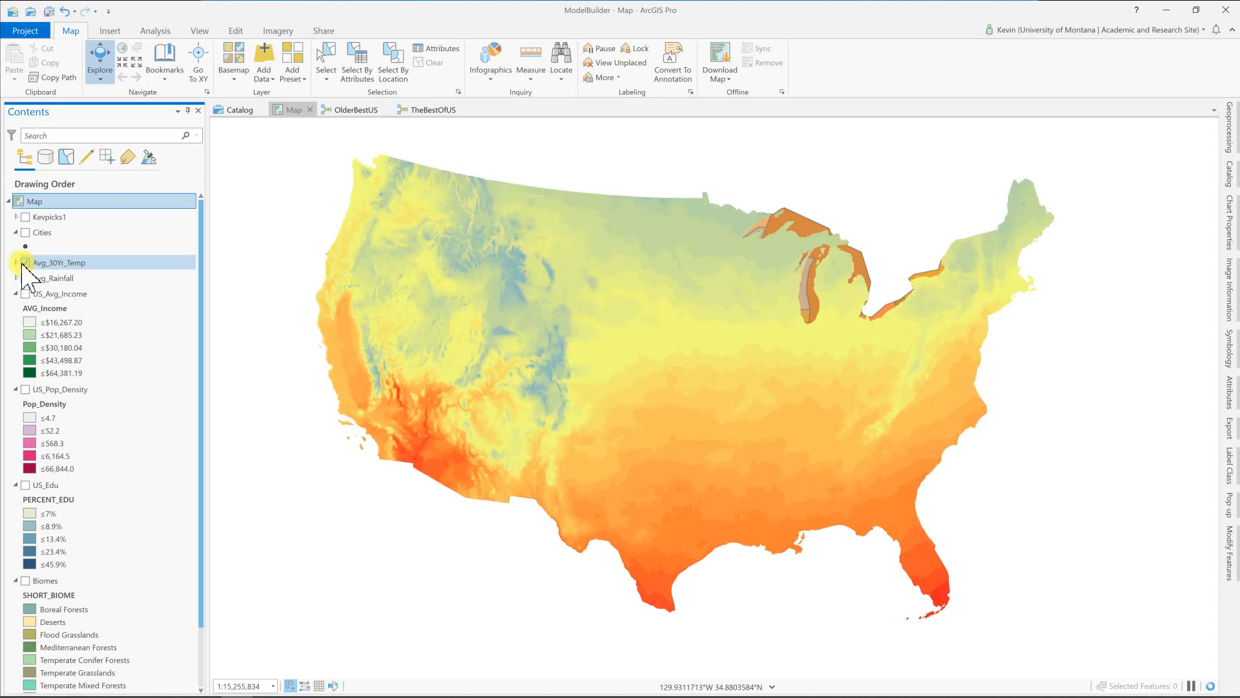
{"action": "left_click", "coordinate": [19, 265]}
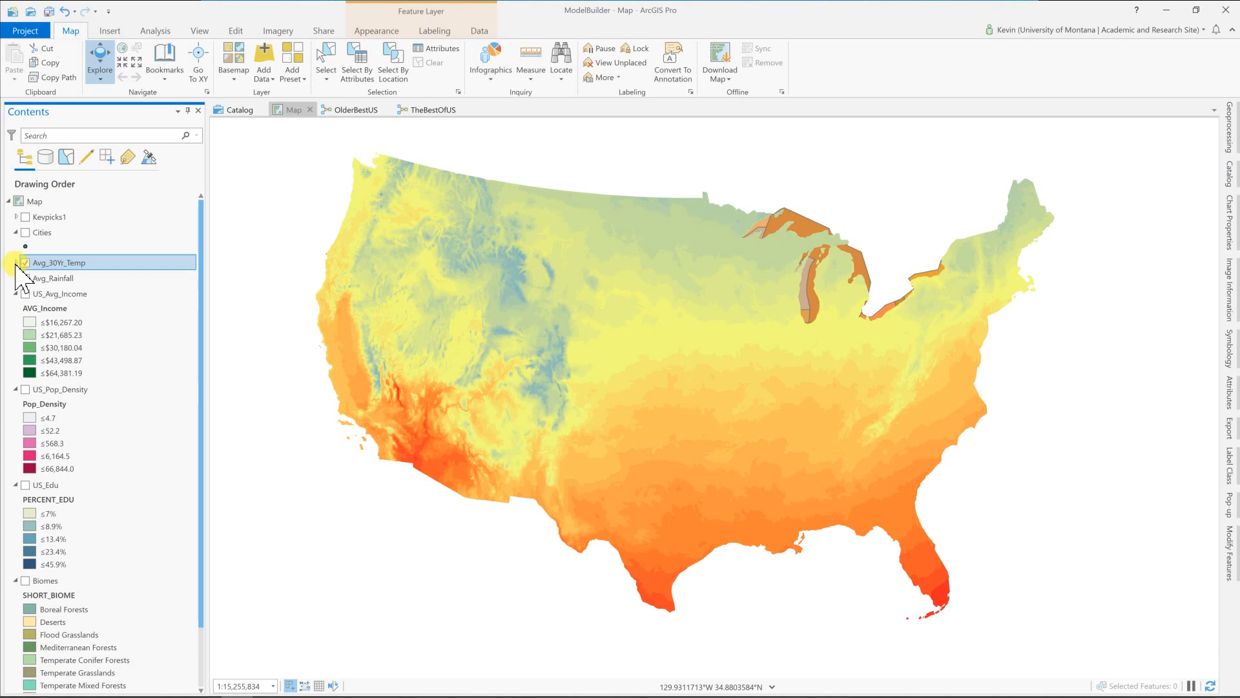
{"action": "left_click", "coordinate": [16, 263]}
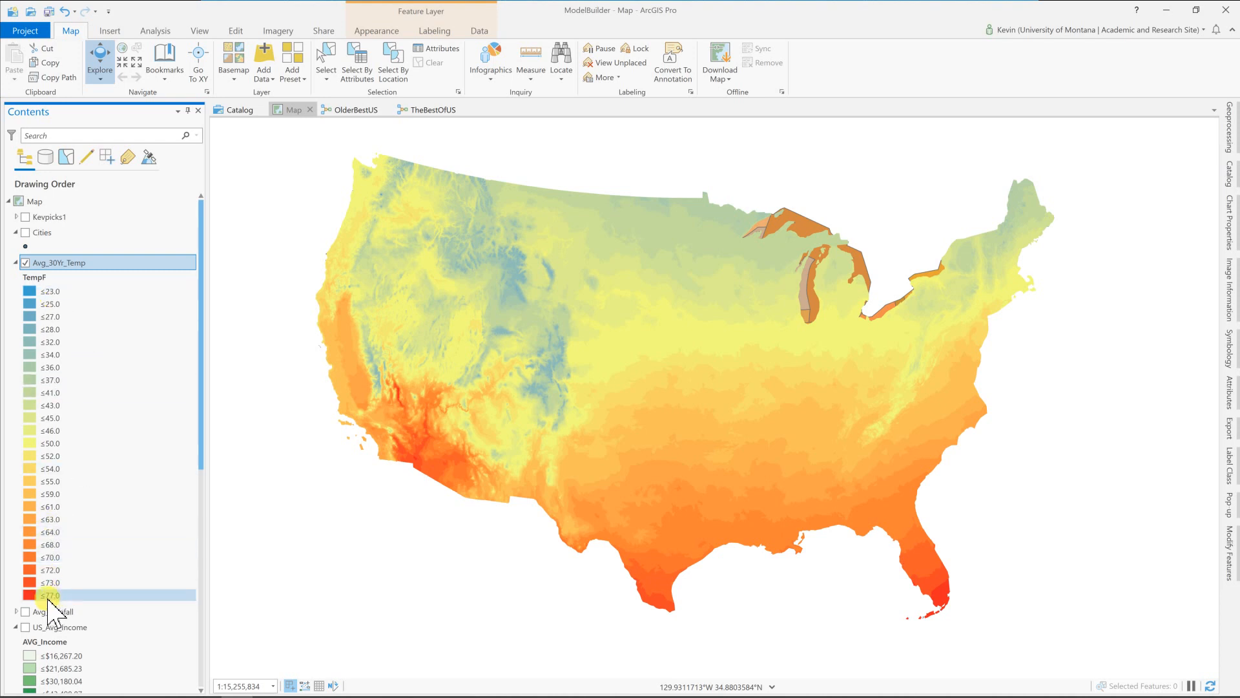
{"action": "left_click", "coordinate": [16, 262]}
{"action": "left_click", "coordinate": [25, 262]}
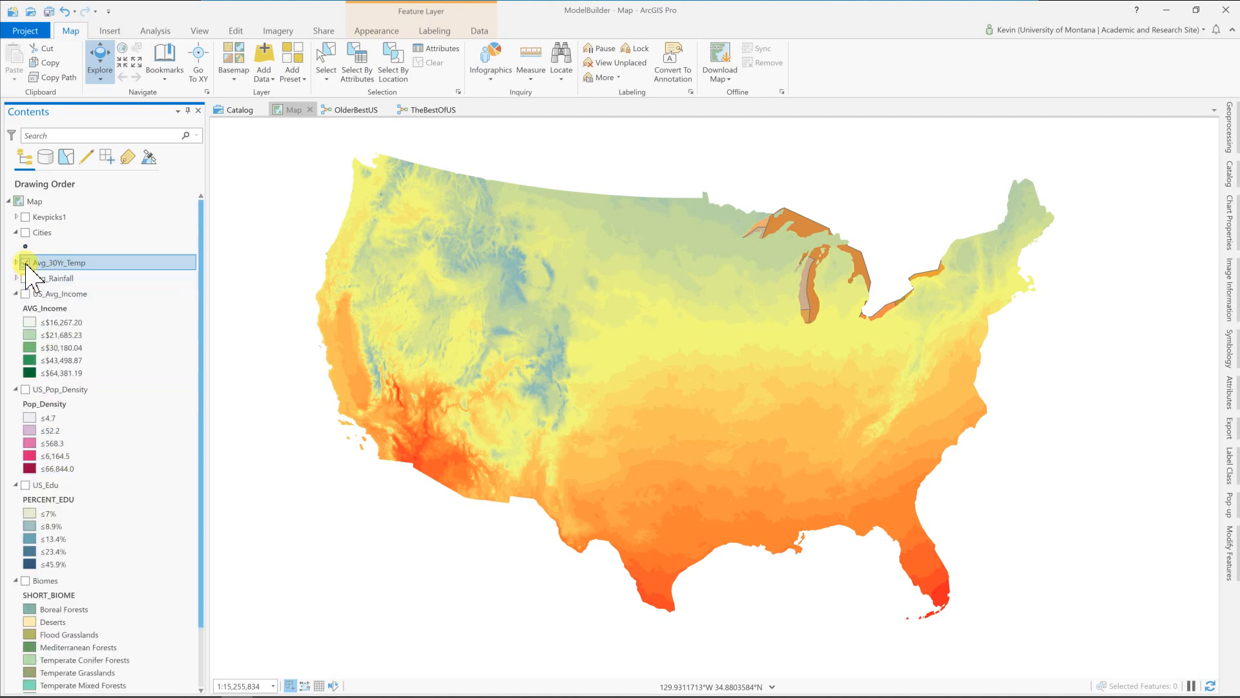
Show the Avg_Rainfall layer and examine its rainfall range legend, collapsing the legend when done
{"action": "left_click", "coordinate": [25, 277]}
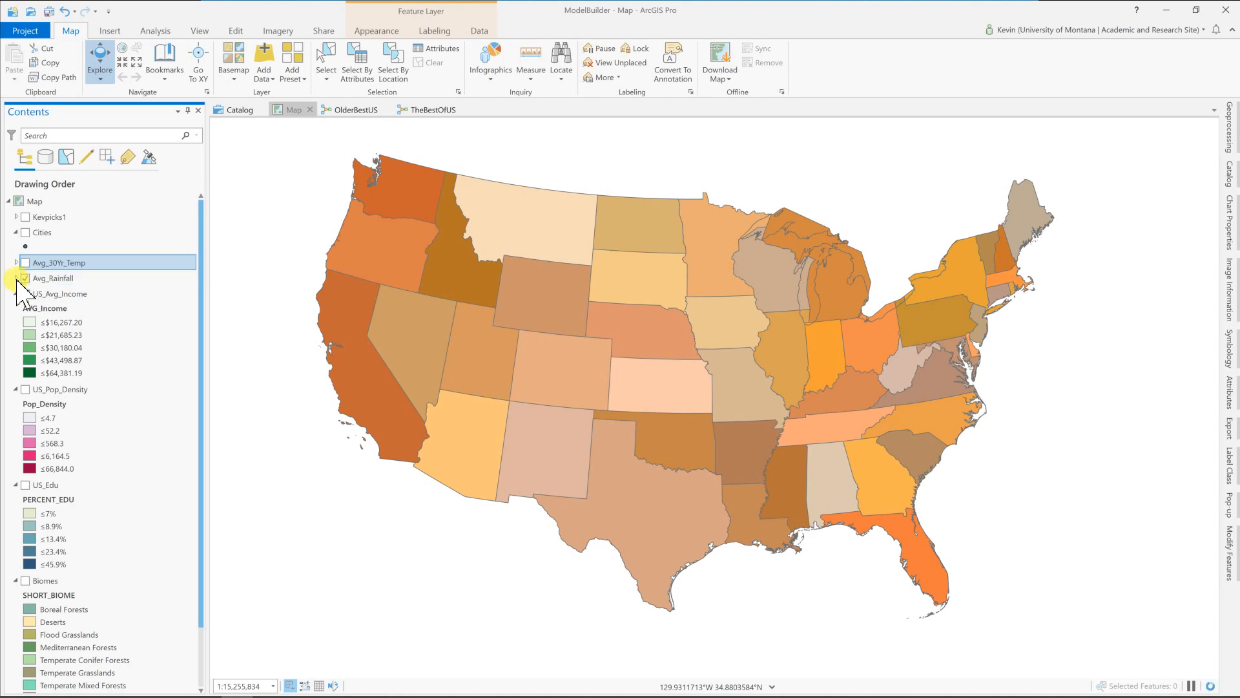
{"action": "left_click", "coordinate": [16, 278]}
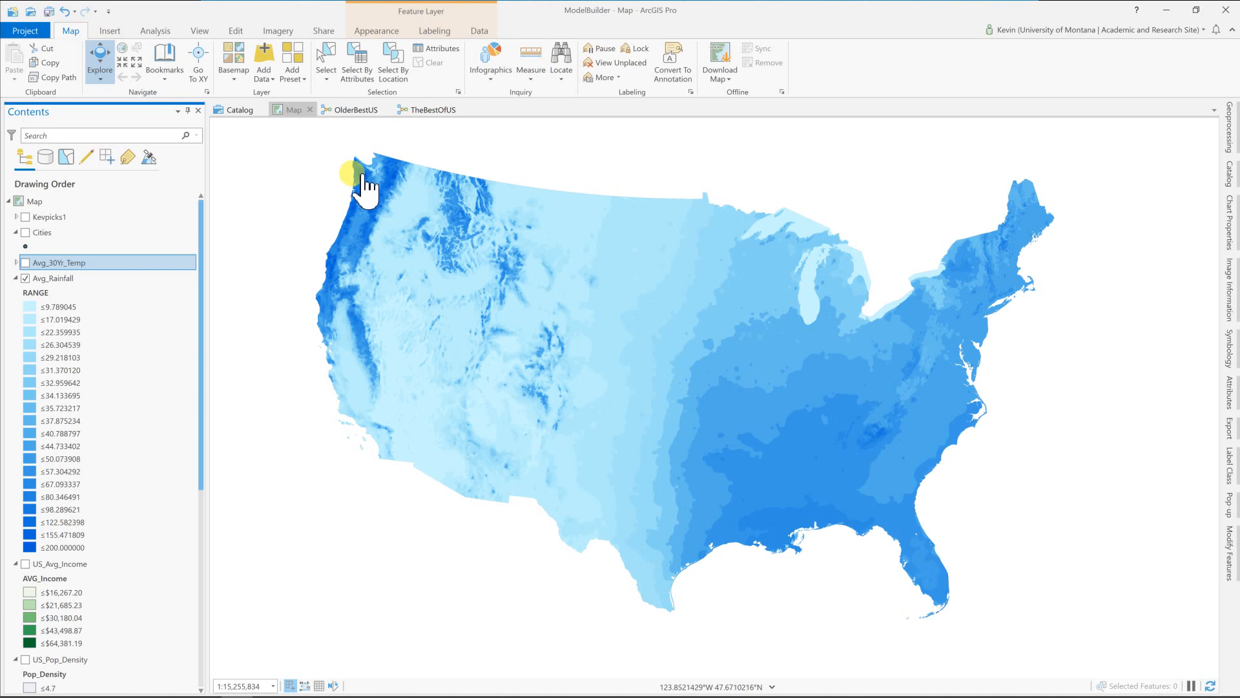
{"action": "left_click", "coordinate": [15, 278]}
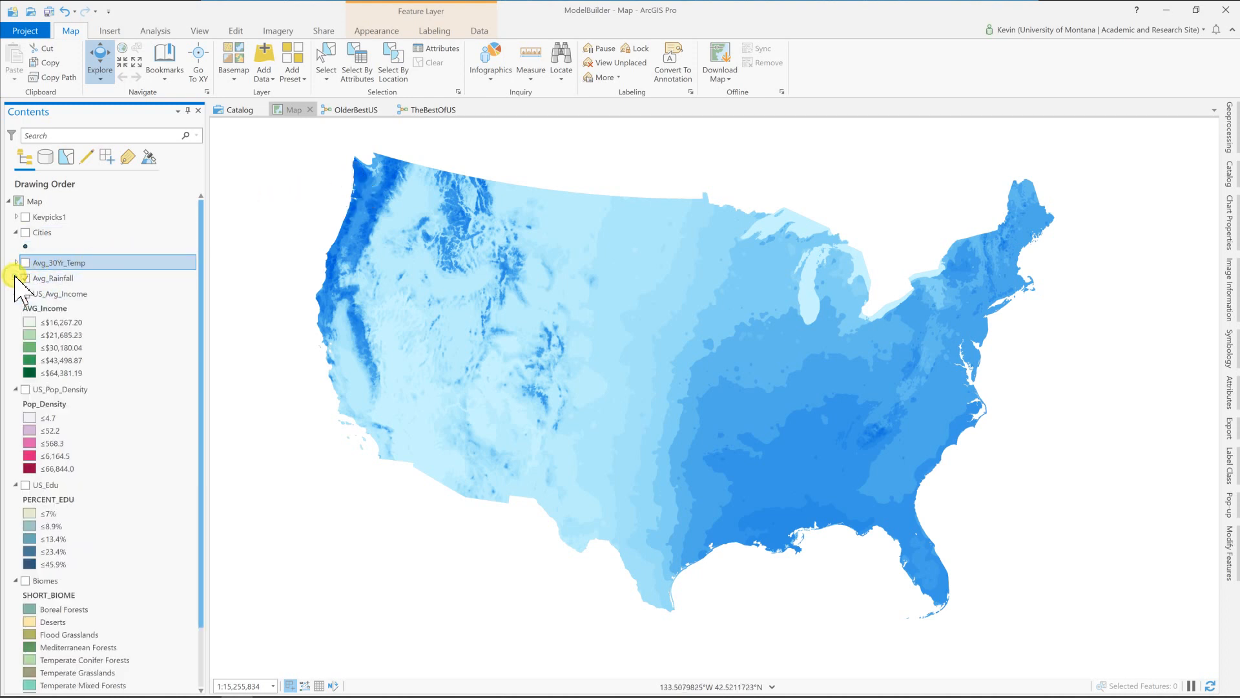
Show US_Avg_Income in place of Avg_Rainfall, compare its lowest and highest income classes, and hide it again
{"action": "left_click", "coordinate": [24, 293]}
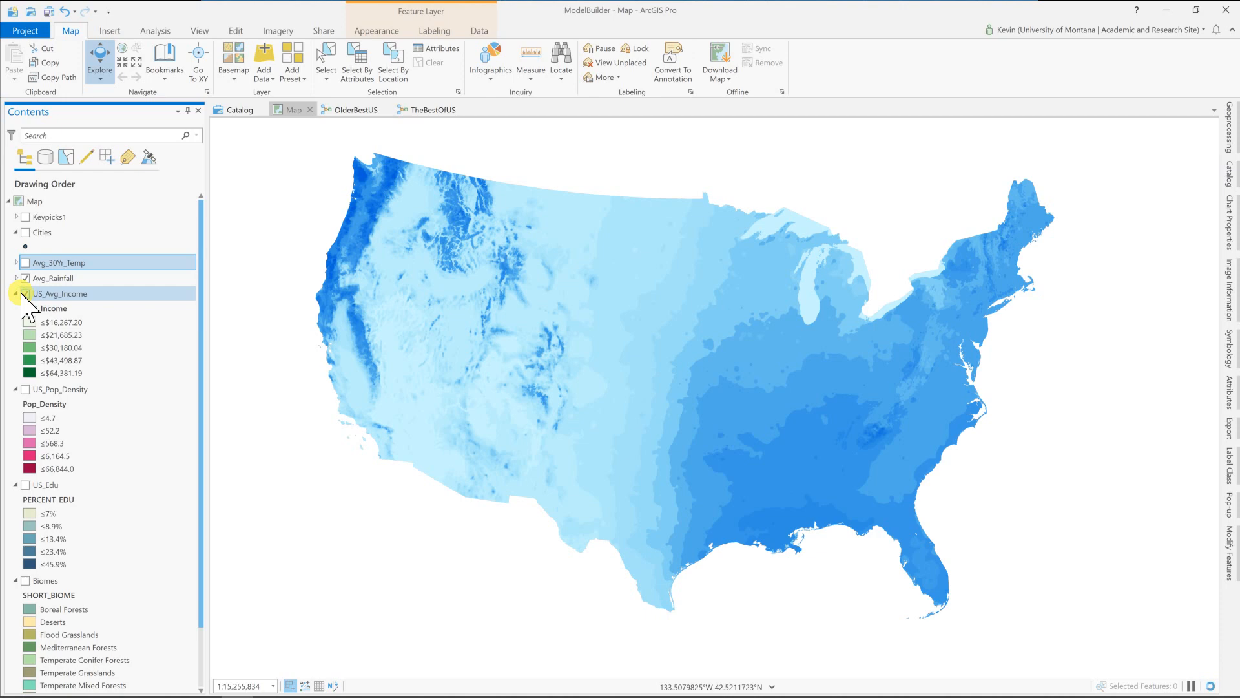
{"action": "left_click", "coordinate": [25, 278]}
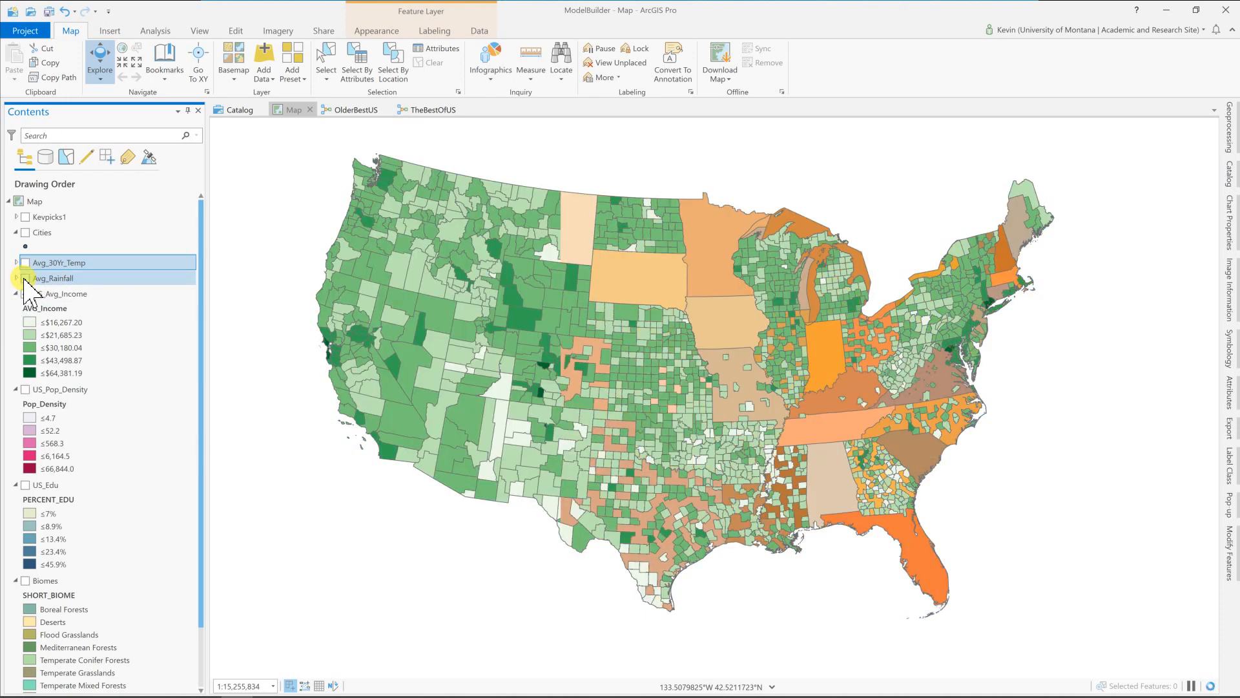
{"action": "left_click", "coordinate": [61, 323]}
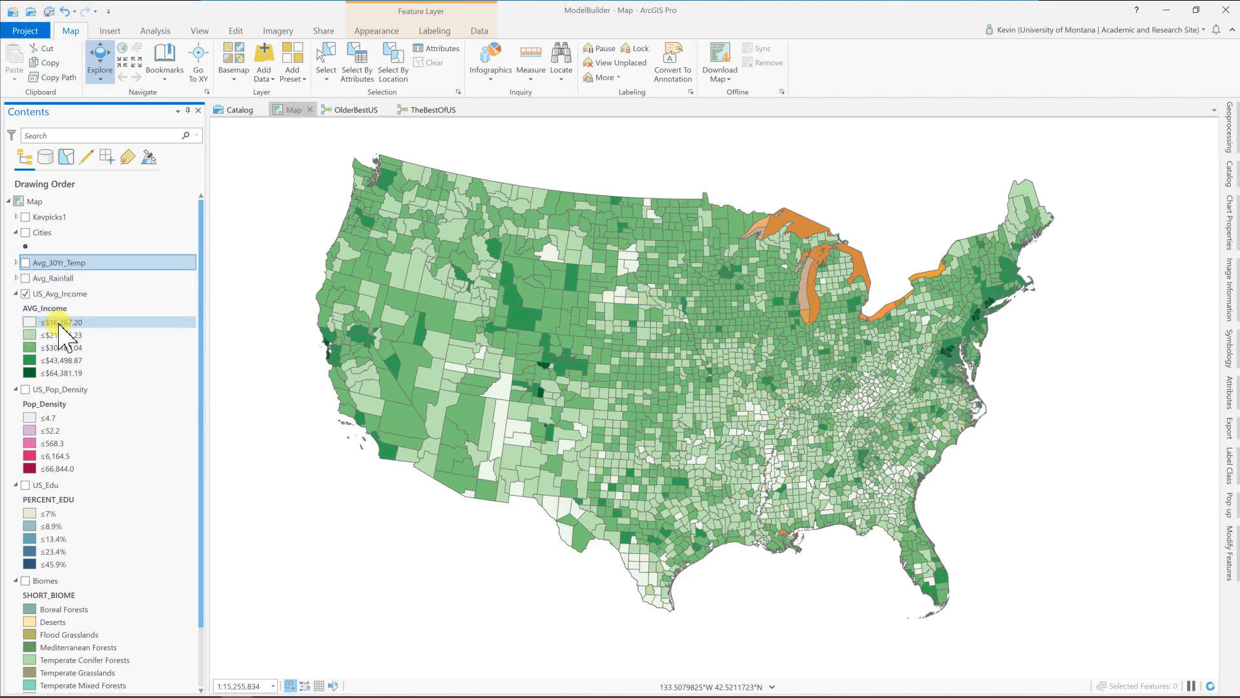
{"action": "left_click", "coordinate": [58, 375]}
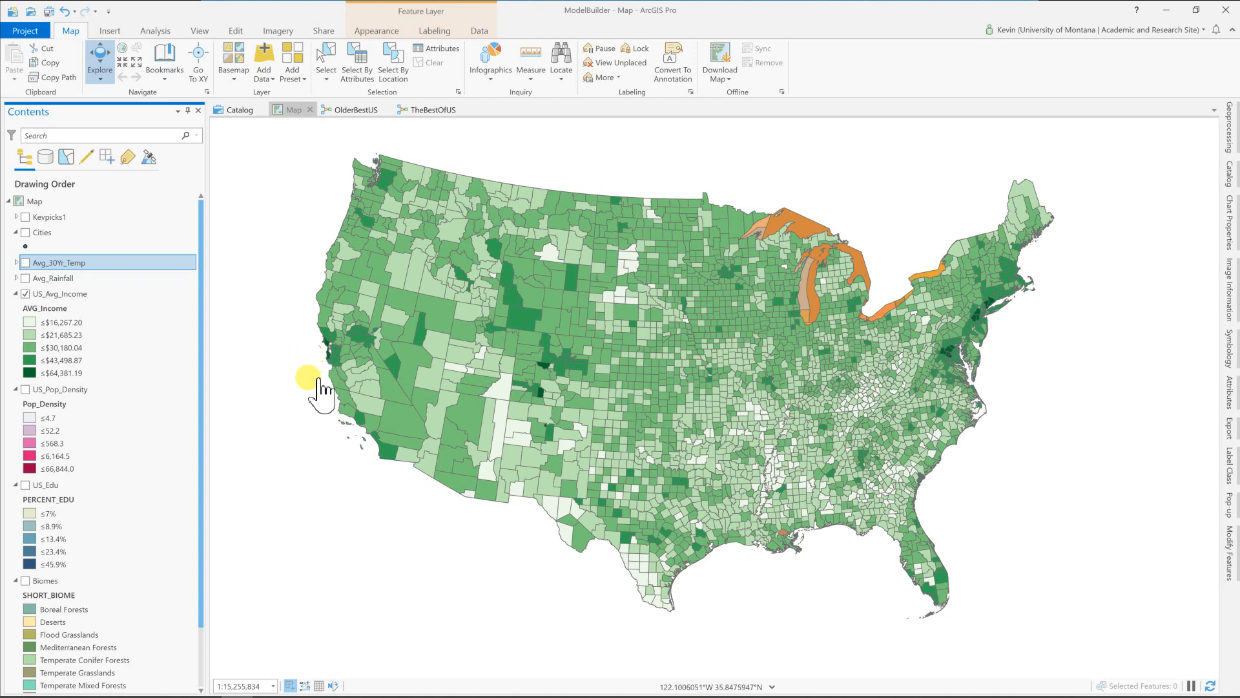
{"action": "left_click", "coordinate": [25, 293]}
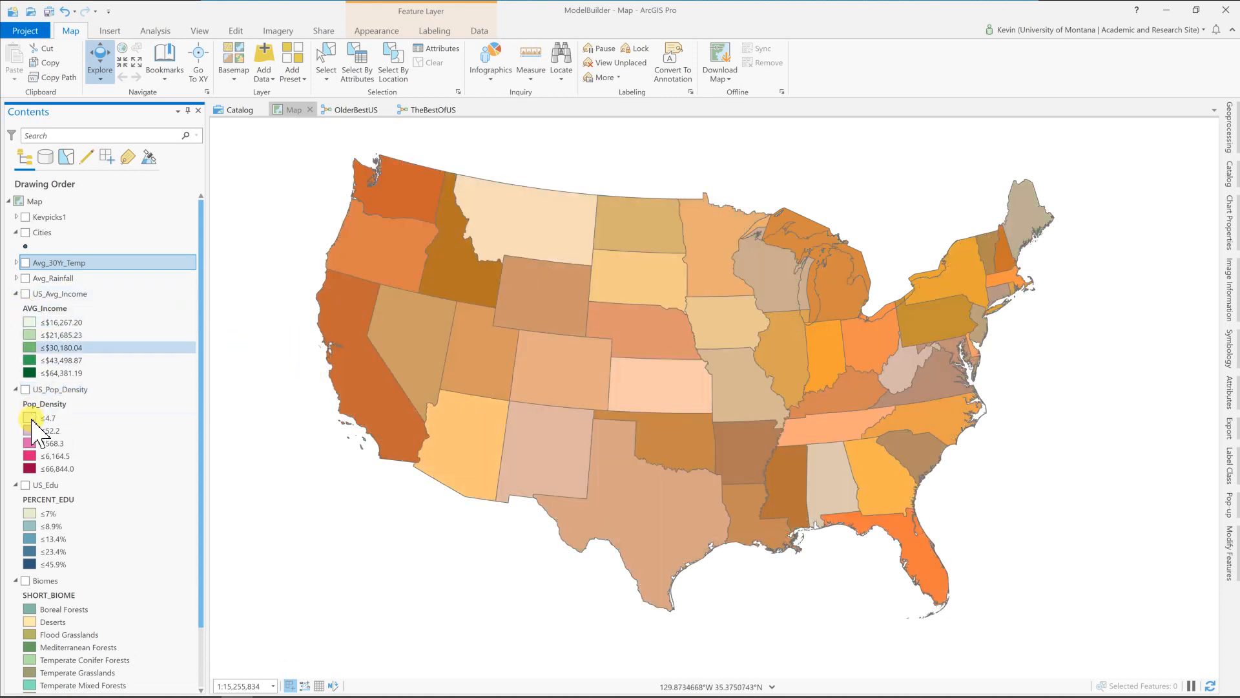
View the US_Edu layer and the Biomes layer one after the other with their legends, hiding each when done
{"action": "left_click", "coordinate": [25, 485]}
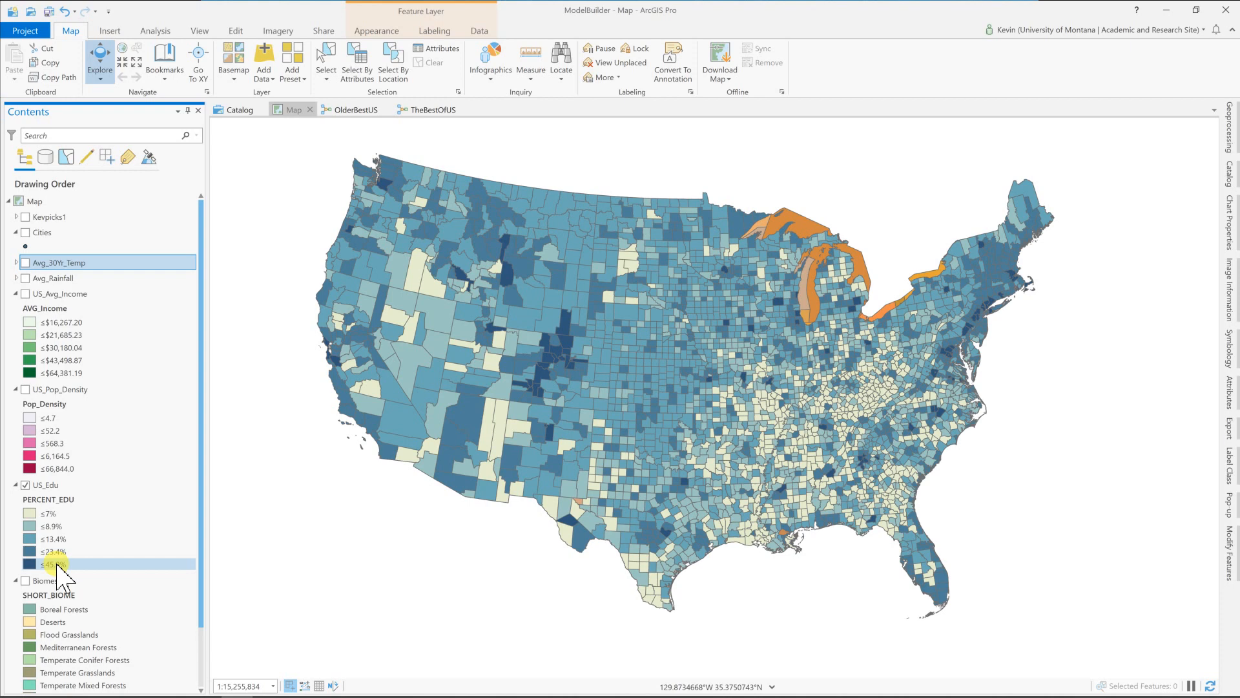
{"action": "left_click", "coordinate": [26, 484]}
{"action": "left_click", "coordinate": [25, 580]}
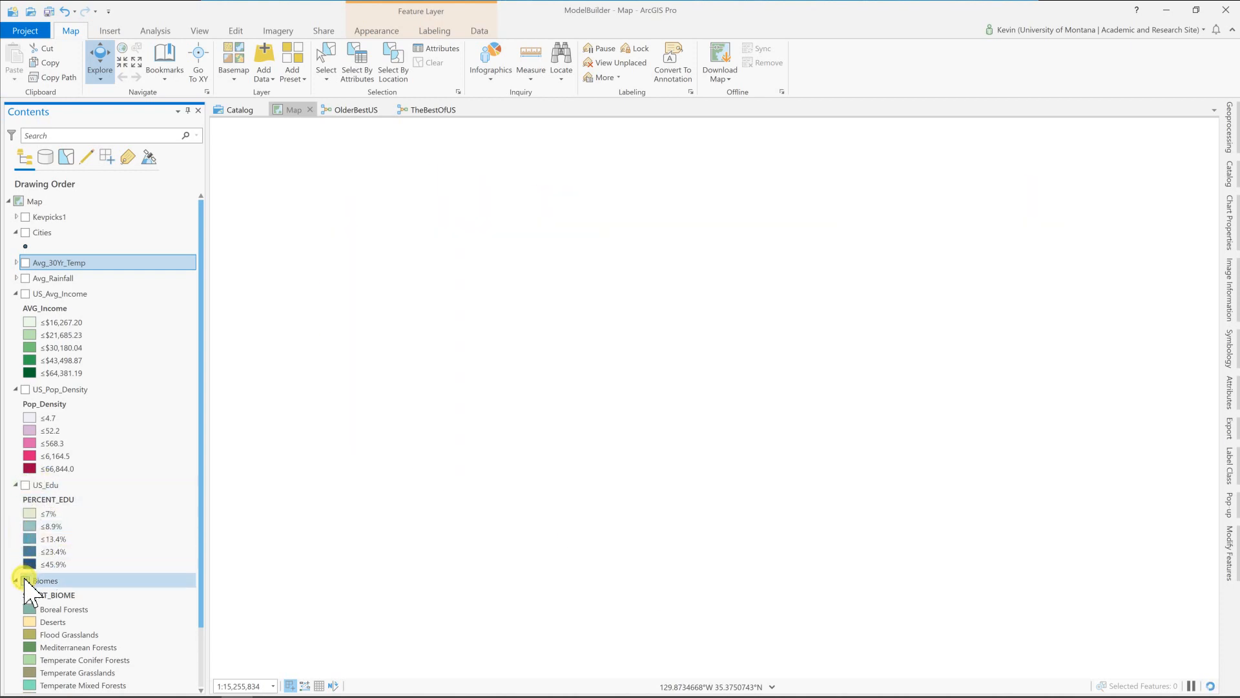
{"action": "scroll", "coordinate": [39, 582], "scroll_direction": "down", "scroll_amount": 2}
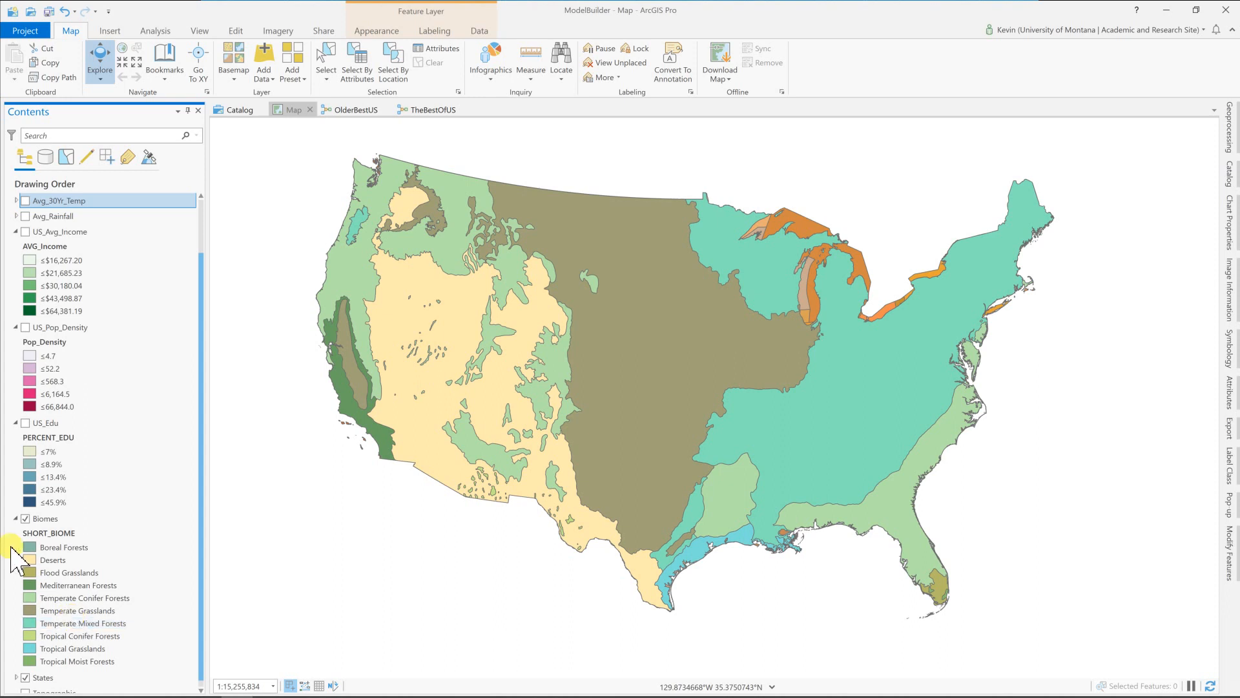
{"action": "left_click", "coordinate": [26, 519]}
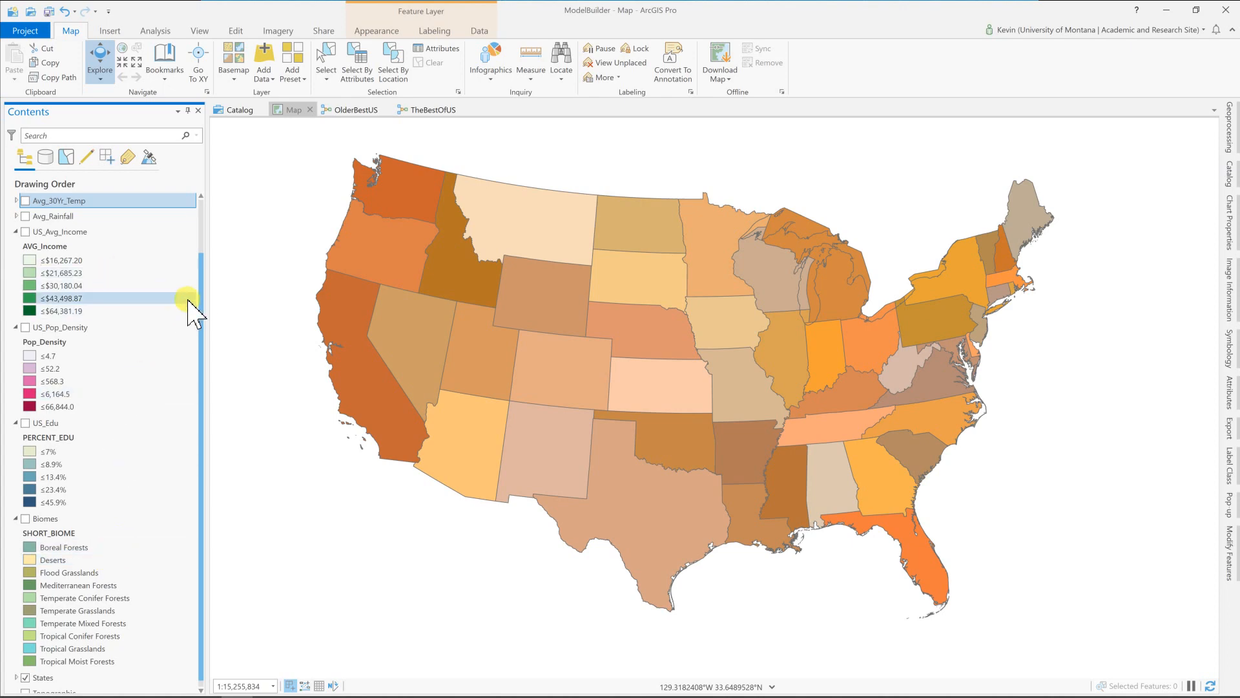
{"action": "left_click_drag", "start_coordinate": [201, 292], "coordinate": [138, 244]}
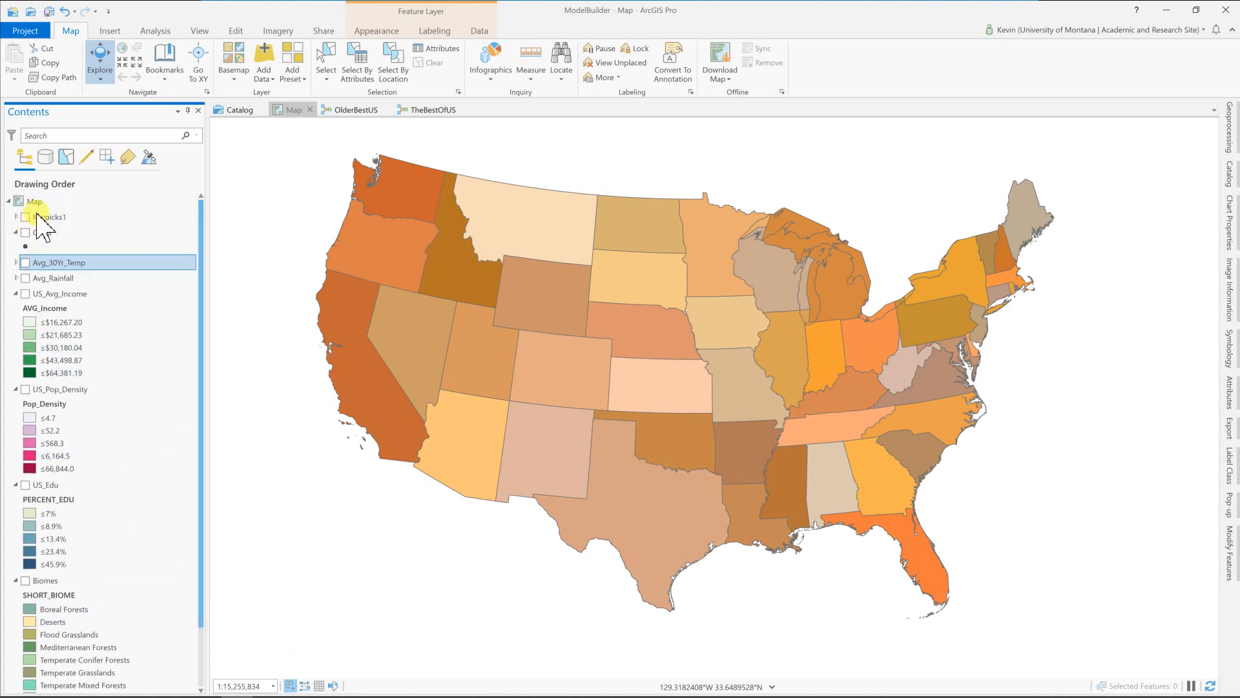
Show the US_Avg_Income and US_Edu layers together beneath Cities, and swap Cities for the Kevpicks1 layer
{"action": "left_click", "coordinate": [25, 233]}
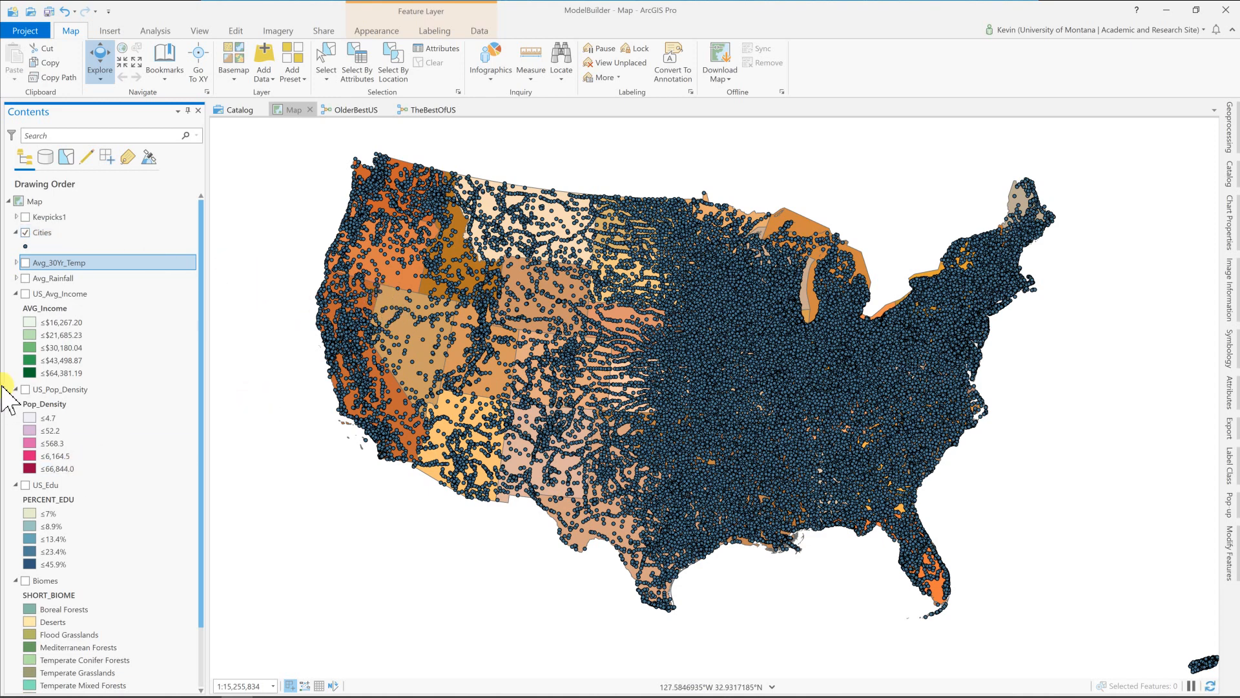
{"action": "left_click", "coordinate": [25, 294]}
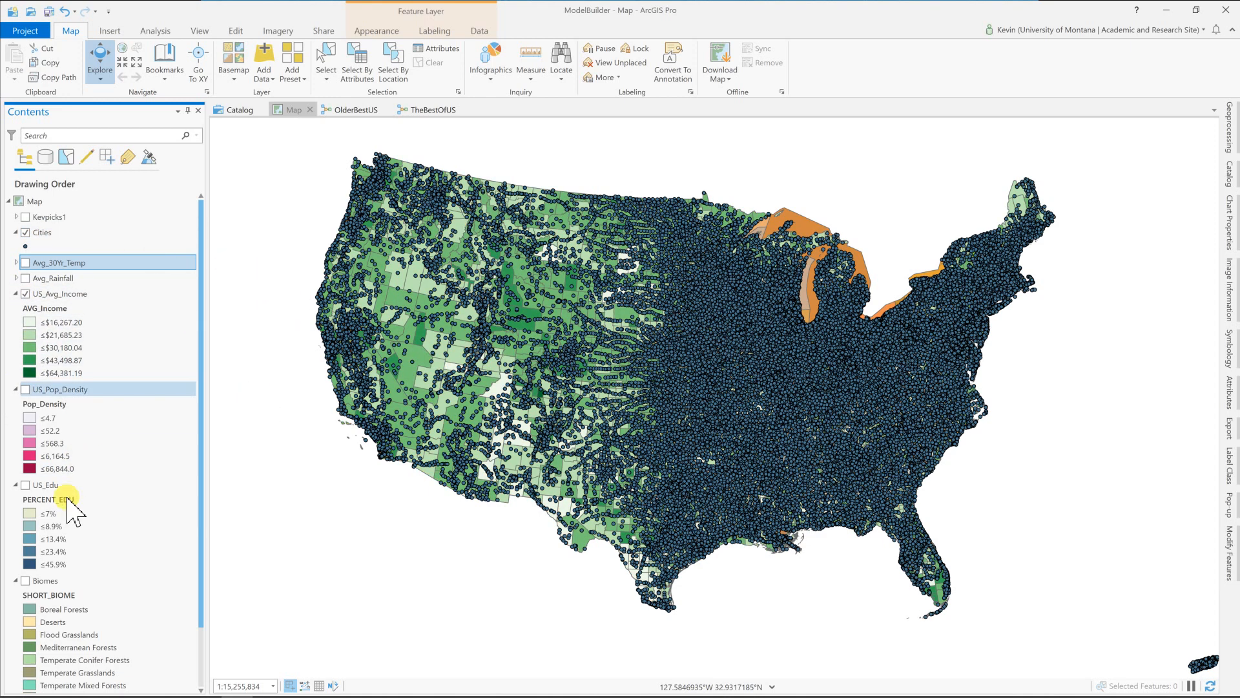
{"action": "left_click", "coordinate": [26, 484]}
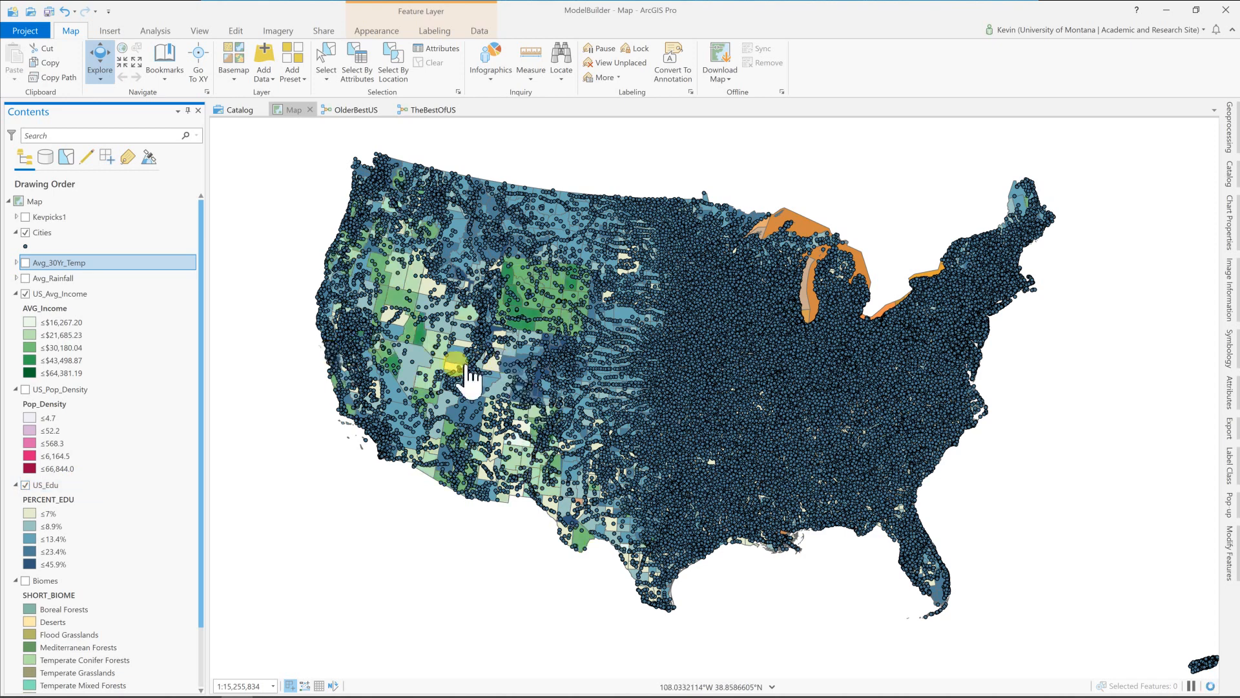
{"action": "left_click", "coordinate": [25, 232]}
{"action": "left_click", "coordinate": [25, 217]}
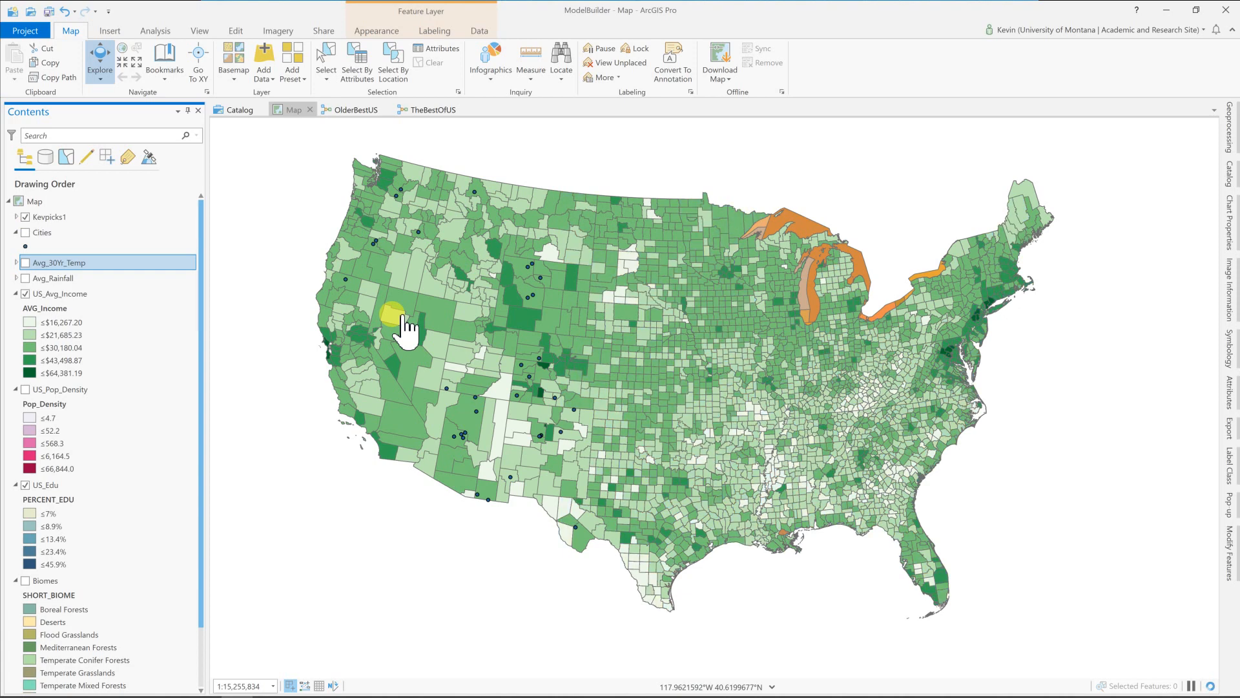
Identify the city of Bend on the map and inspect the AVG_Income value of its county, Deschutes
{"action": "scroll", "coordinate": [381, 258], "scroll_direction": "up", "scroll_amount": 3}
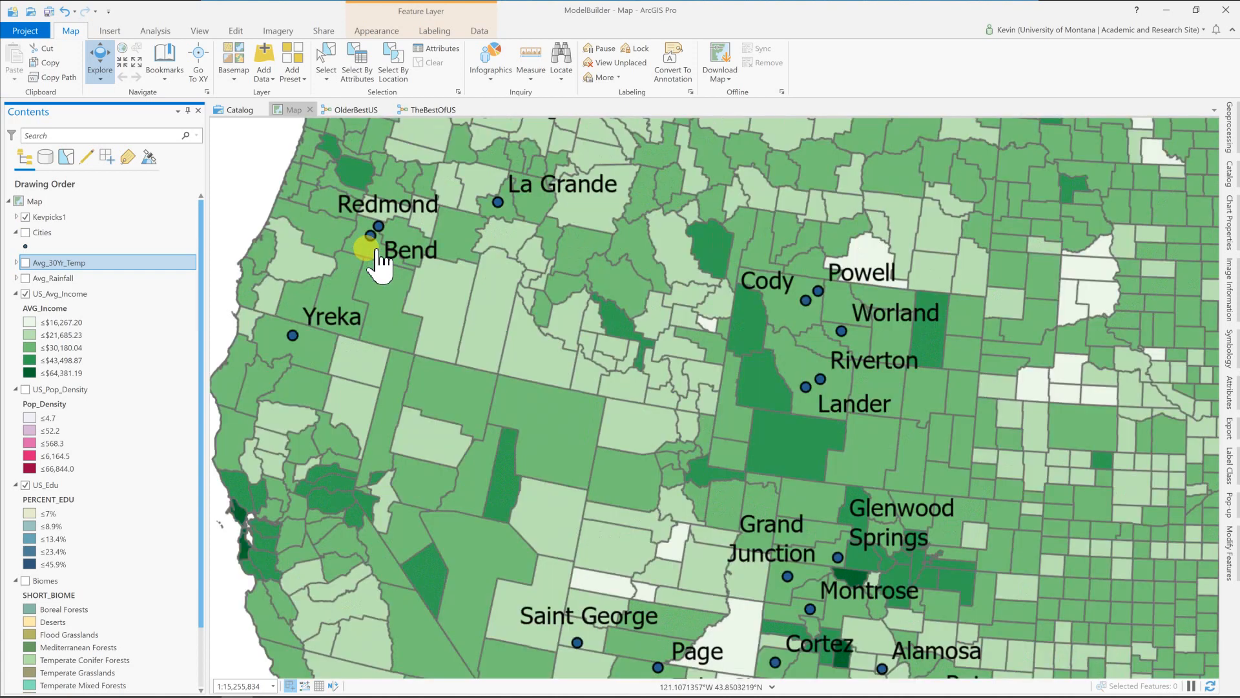
{"action": "scroll", "coordinate": [380, 255], "scroll_direction": "up", "scroll_amount": 3}
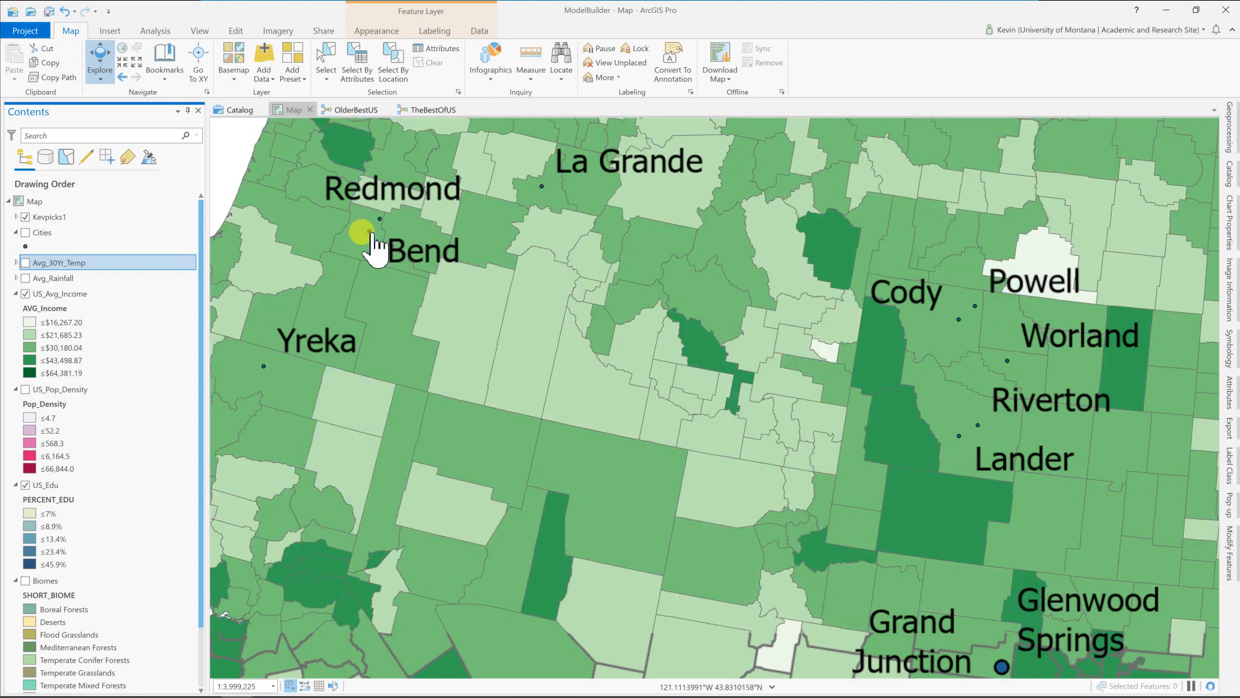
{"action": "left_click", "coordinate": [376, 248]}
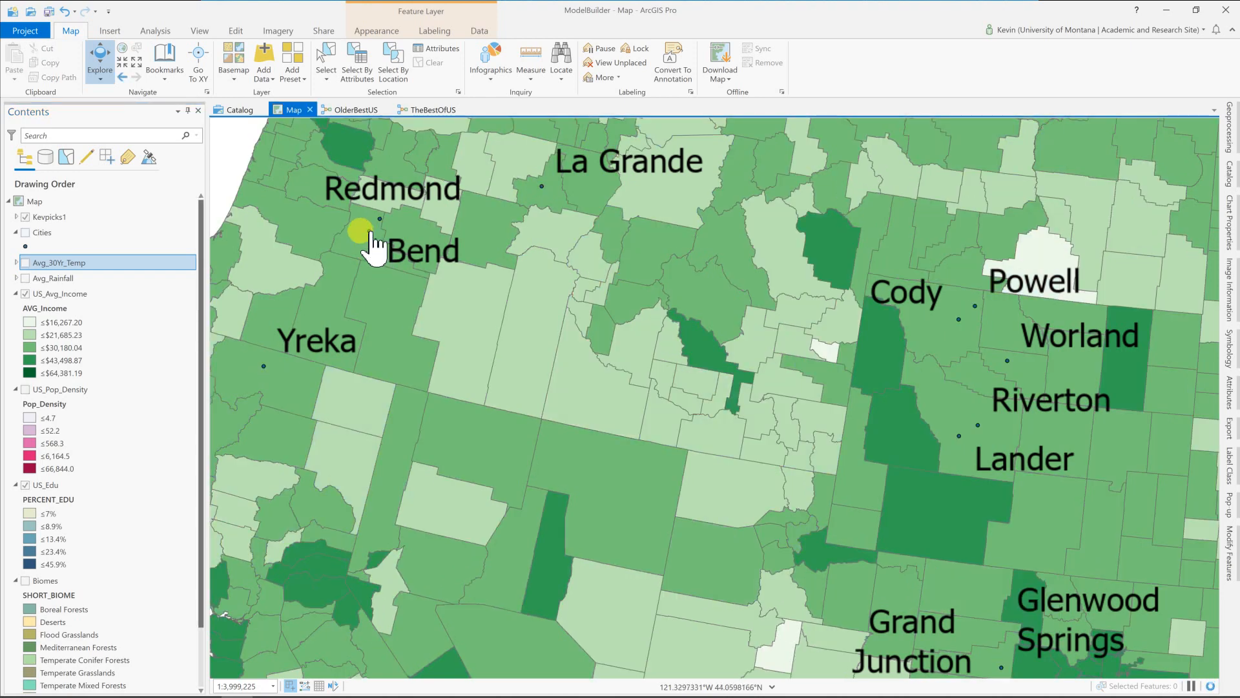
{"action": "left_click", "coordinate": [373, 249]}
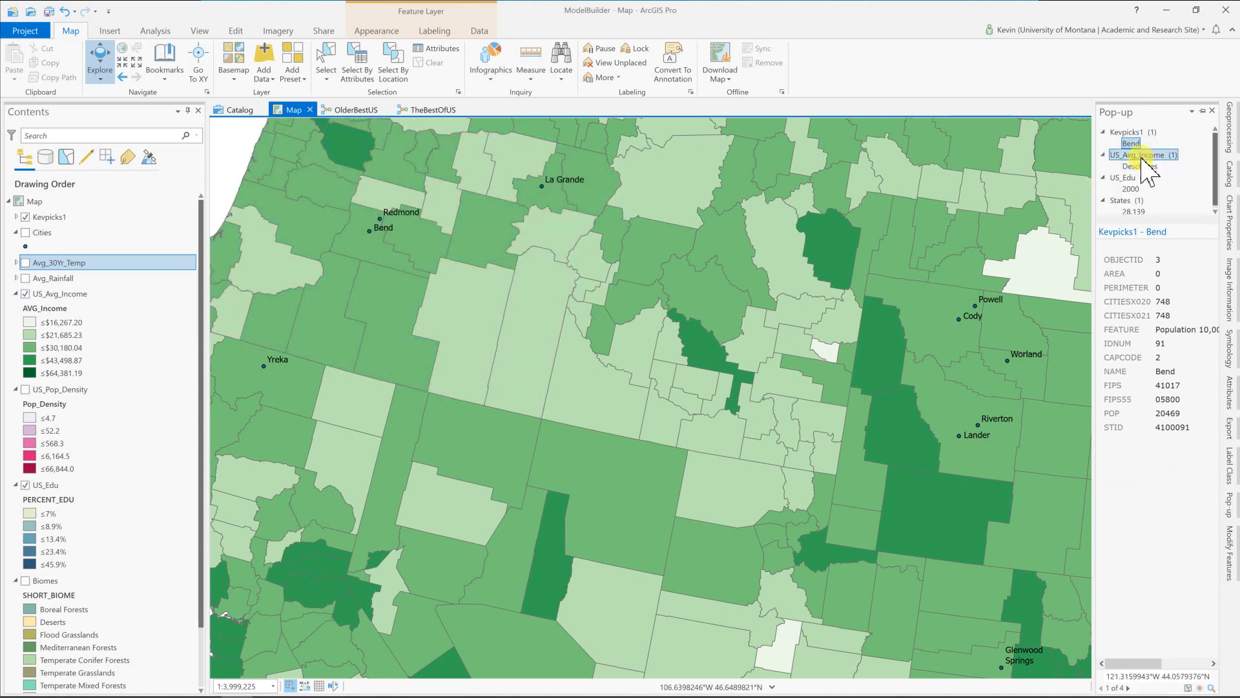
{"action": "left_click", "coordinate": [1140, 166]}
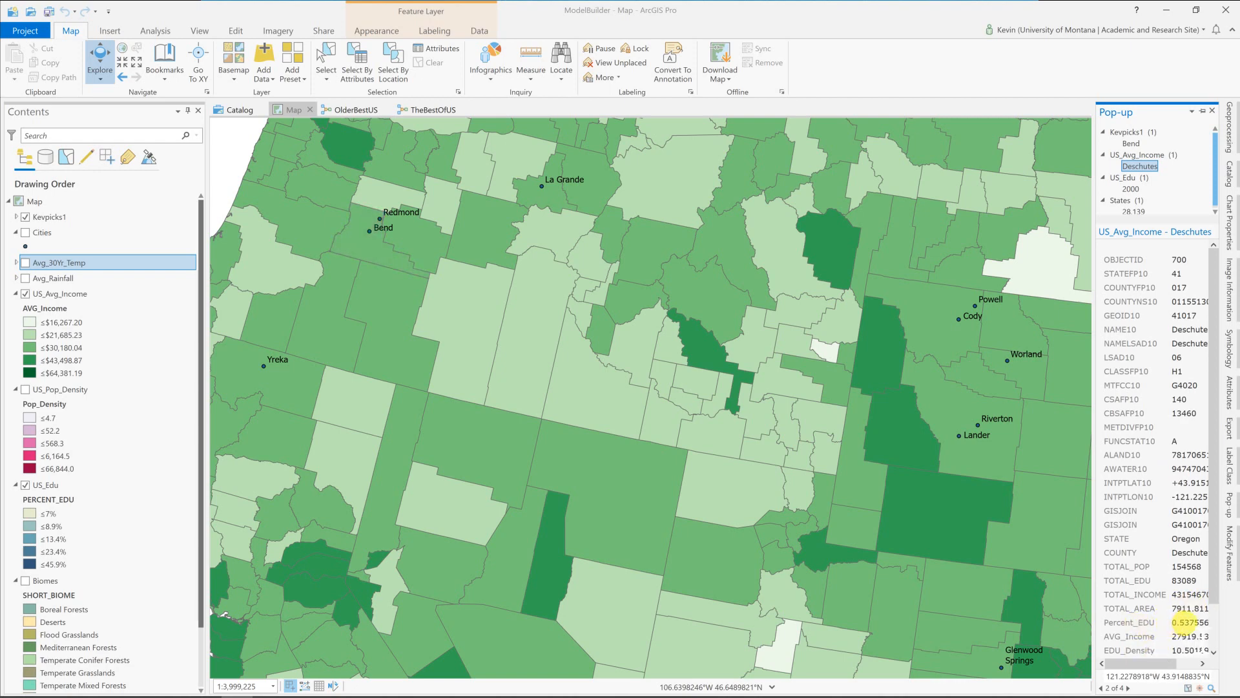
{"action": "double_click", "coordinate": [1183, 636]}
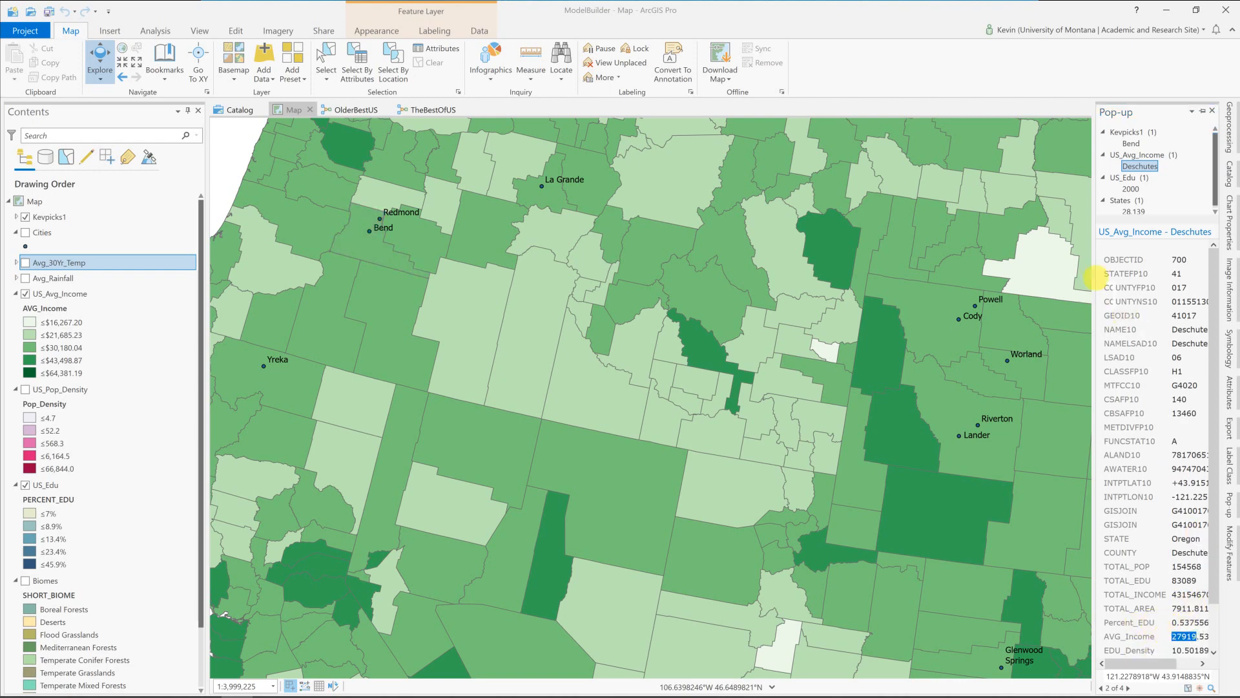
Open the US_Edu record for the Bend location and examine its PERCENT_EDU value and the other education fields
{"action": "left_click", "coordinate": [1132, 189]}
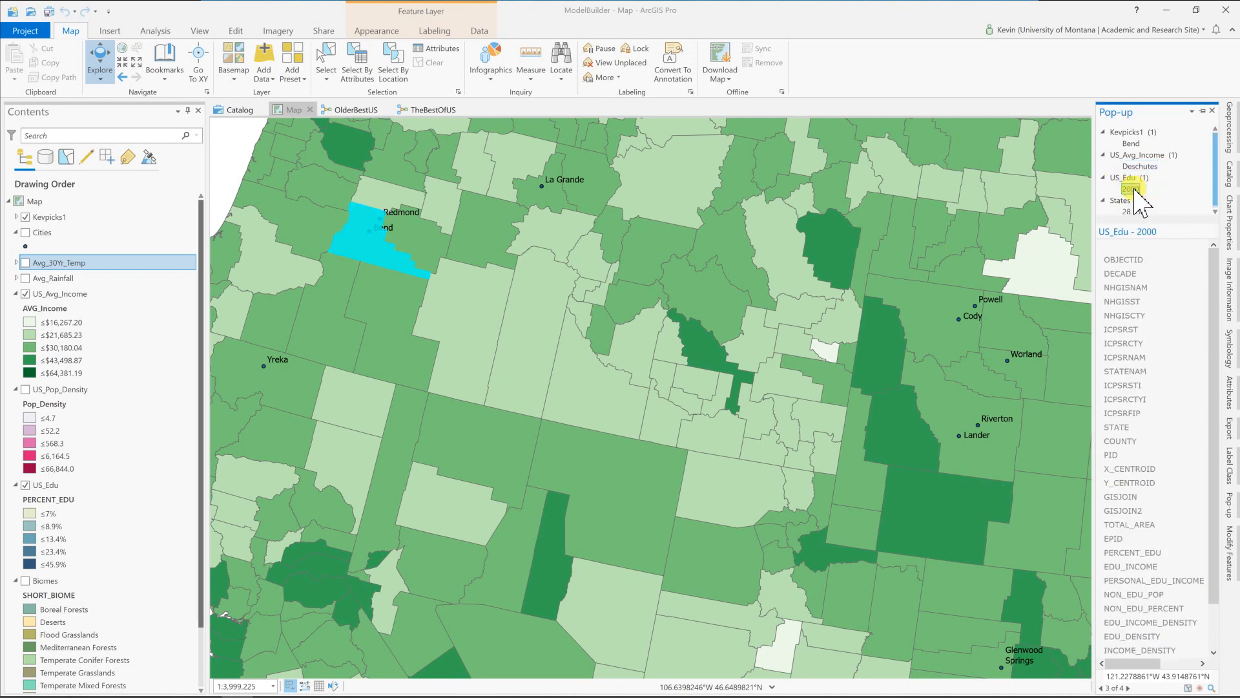
{"action": "left_click_drag", "start_coordinate": [1216, 530], "coordinate": [1218, 587]}
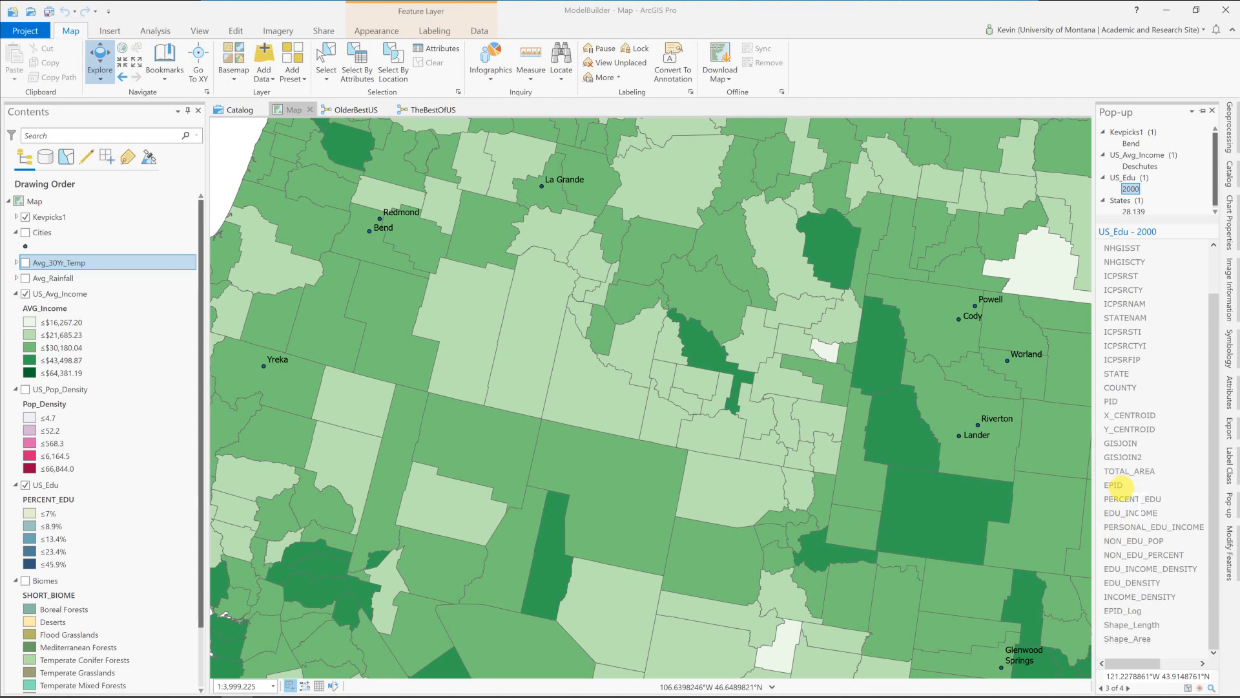
{"action": "left_click_drag", "start_coordinate": [1135, 663], "coordinate": [1188, 663]}
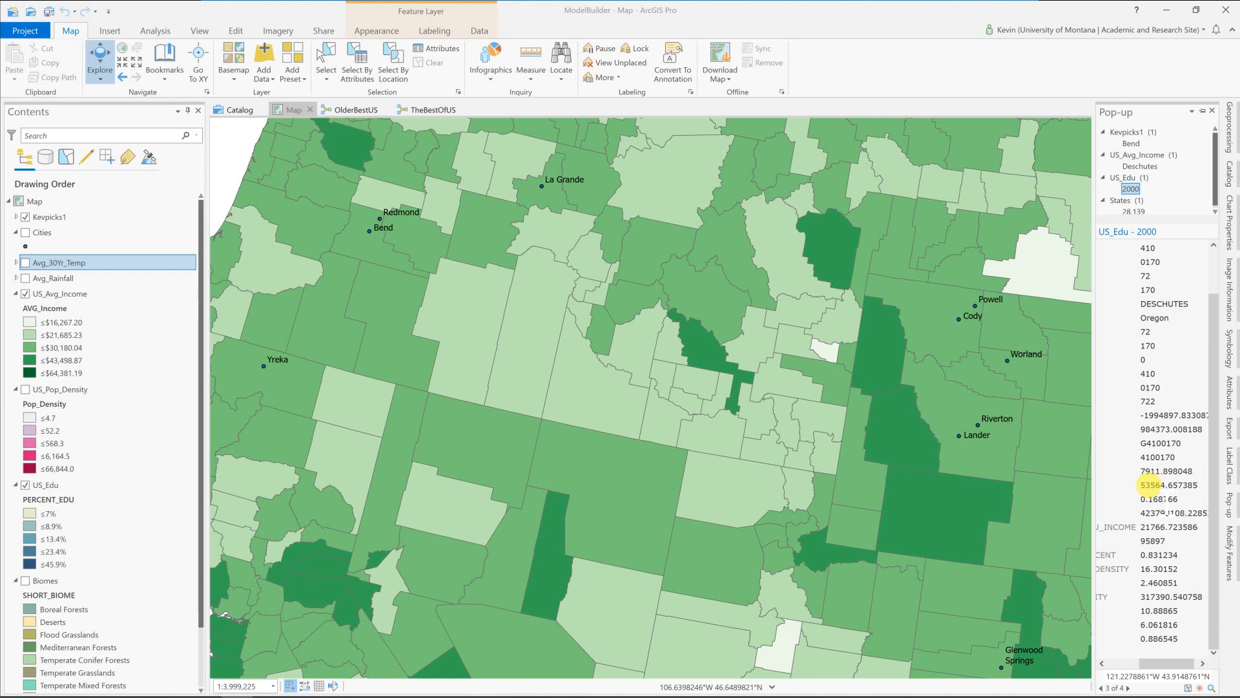
{"action": "scroll", "coordinate": [604, 402], "scroll_direction": "up", "scroll_amount": 1}
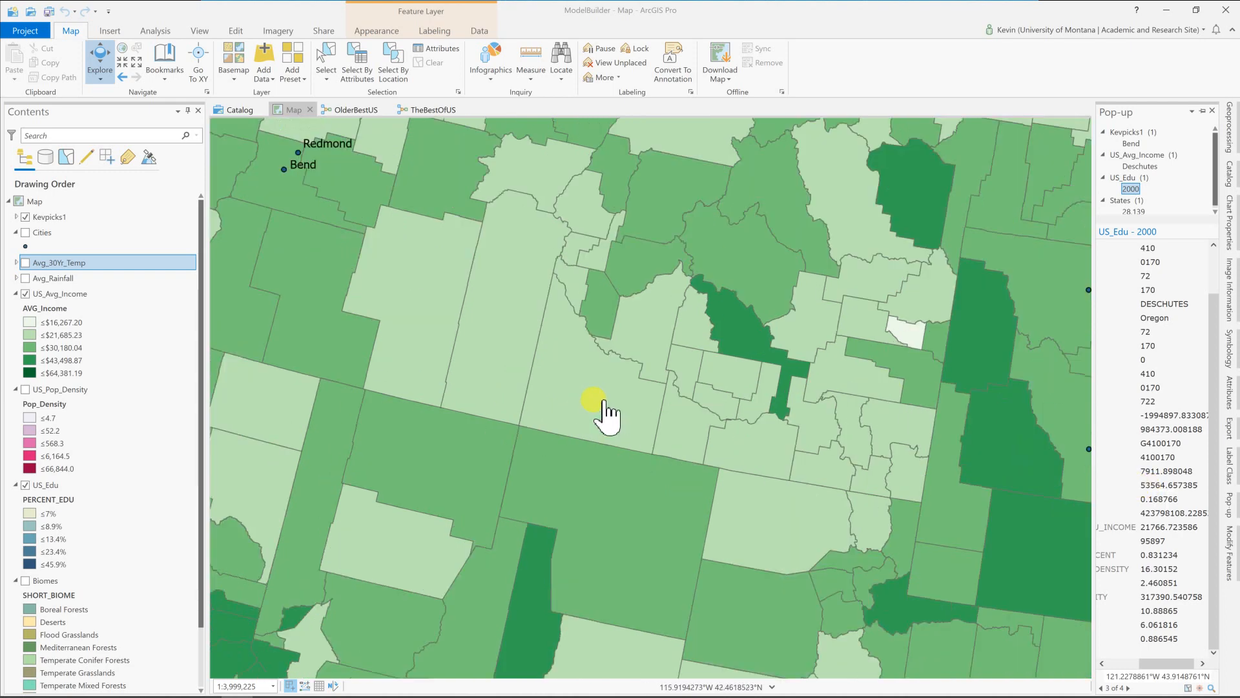
{"action": "scroll", "coordinate": [605, 402], "scroll_direction": "down", "scroll_amount": 2}
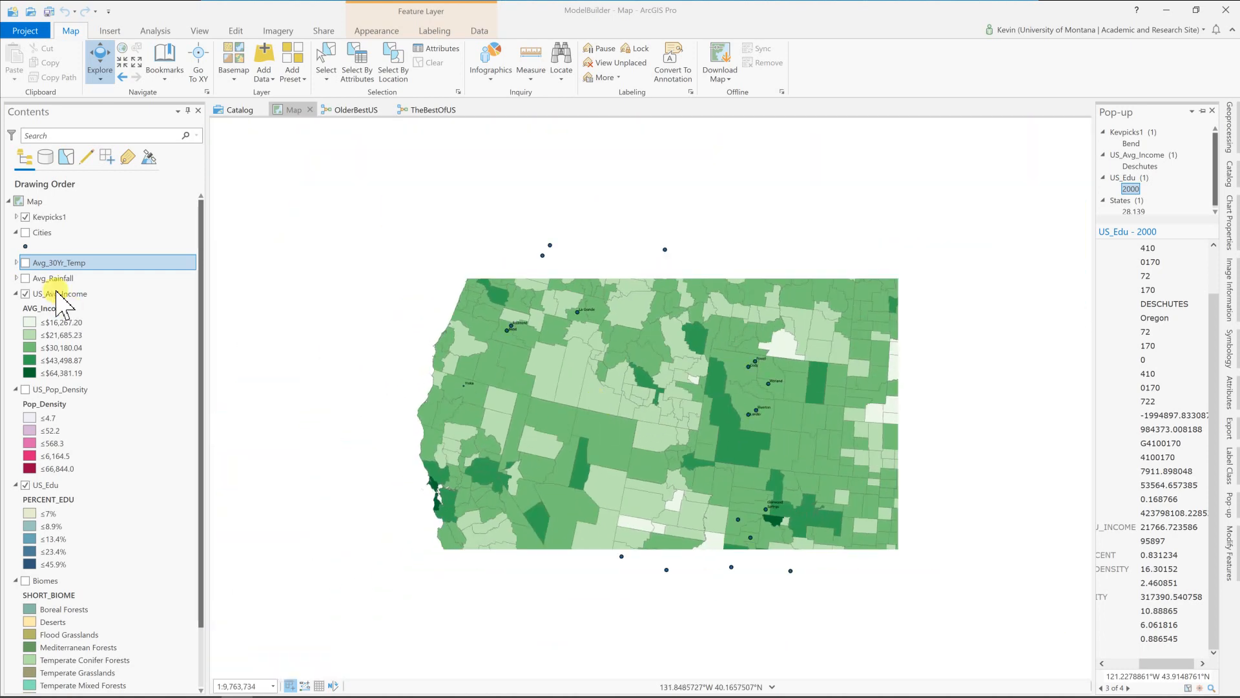
Hide the US_Avg_Income, US_Edu and Kevpicks1 layers, leaving the whole contiguous US shown by states only
{"action": "left_click", "coordinate": [25, 294]}
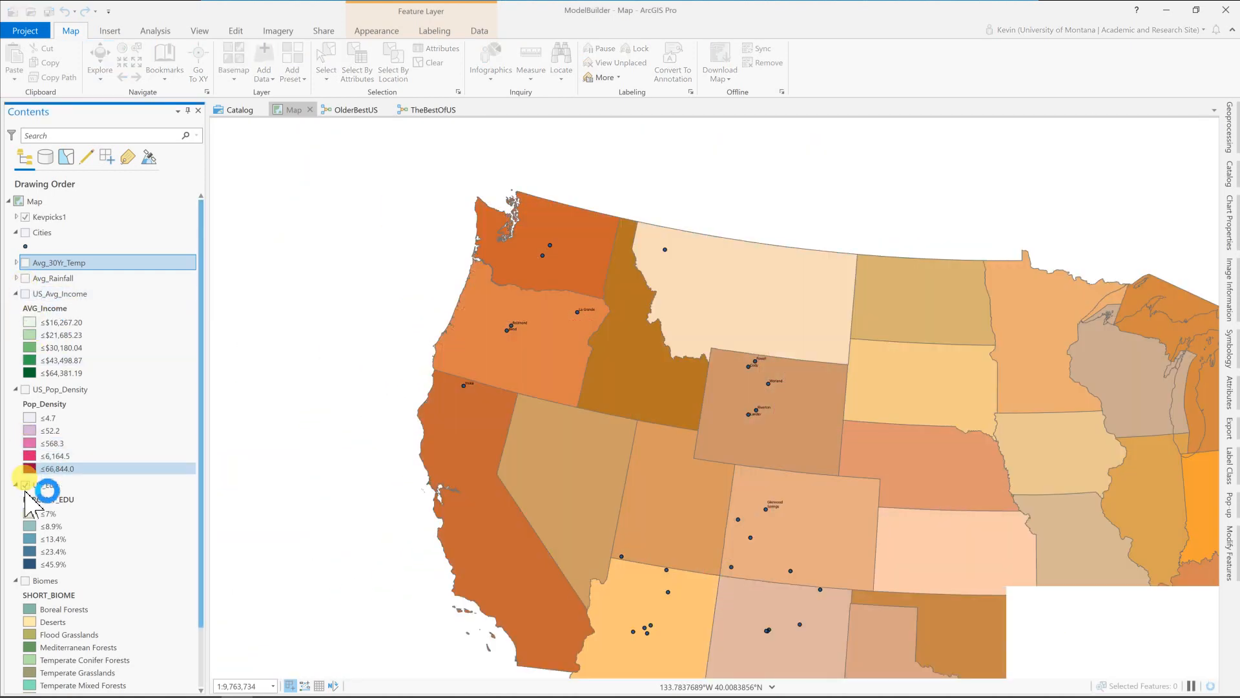
{"action": "left_click", "coordinate": [25, 484]}
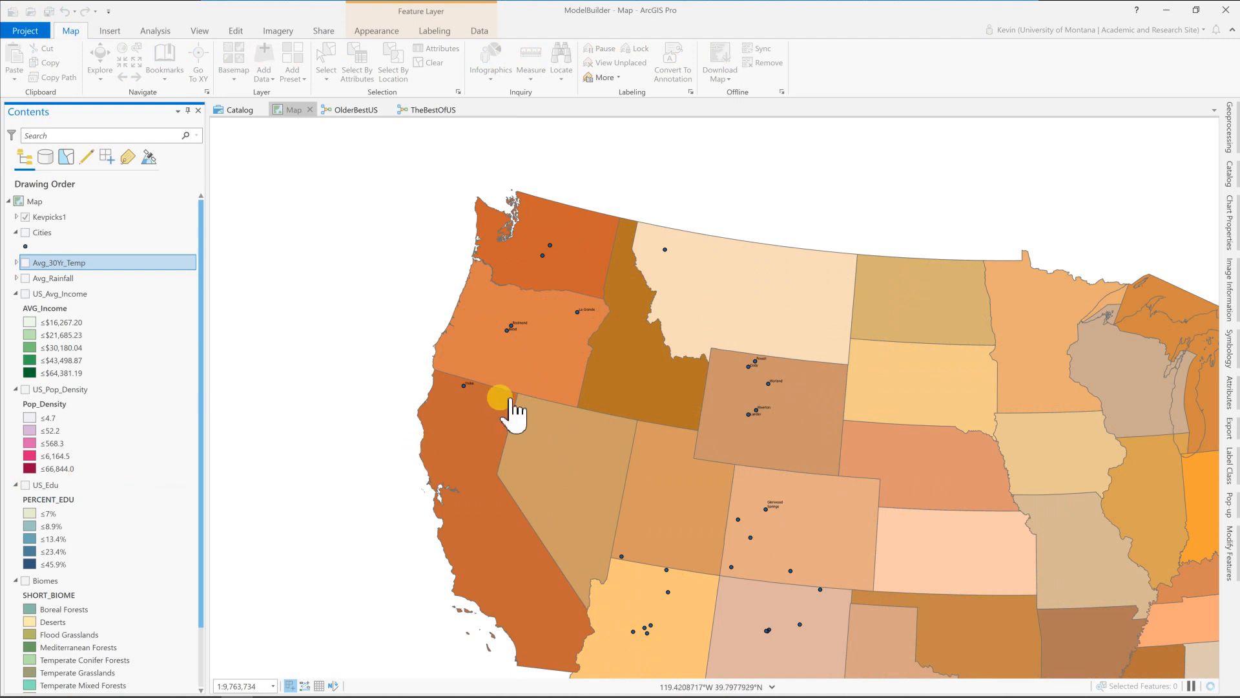
{"action": "left_click", "coordinate": [25, 217]}
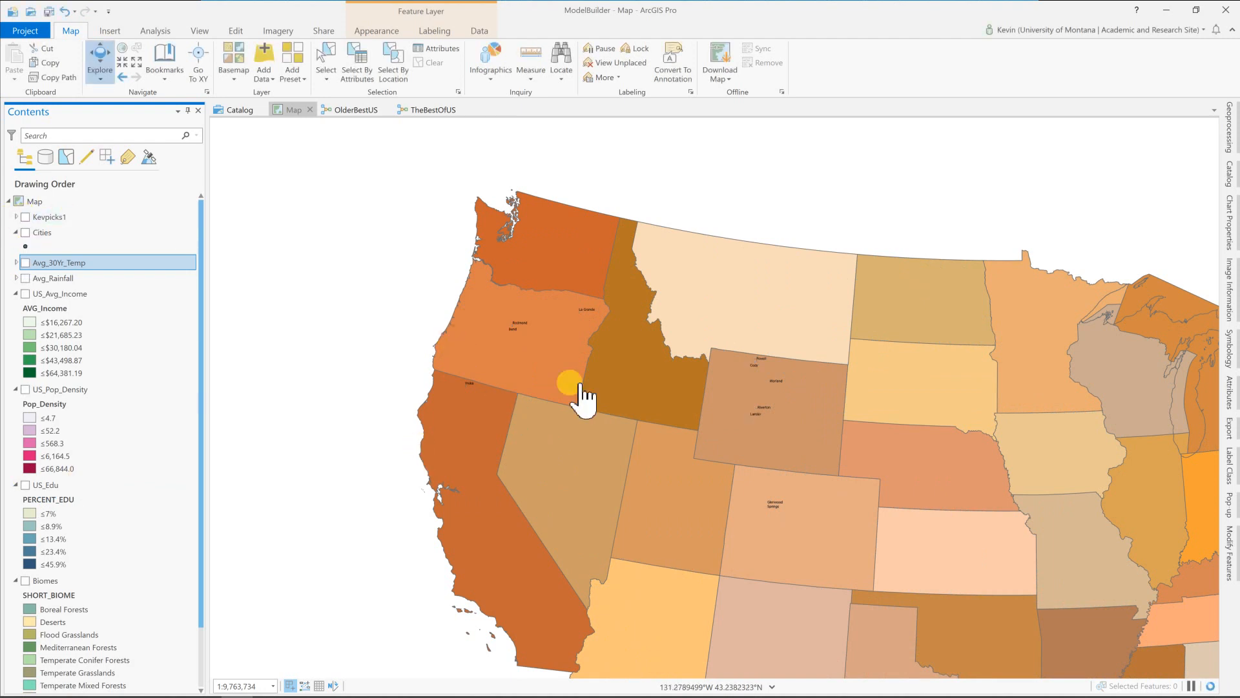
{"action": "left_click", "coordinate": [698, 476]}
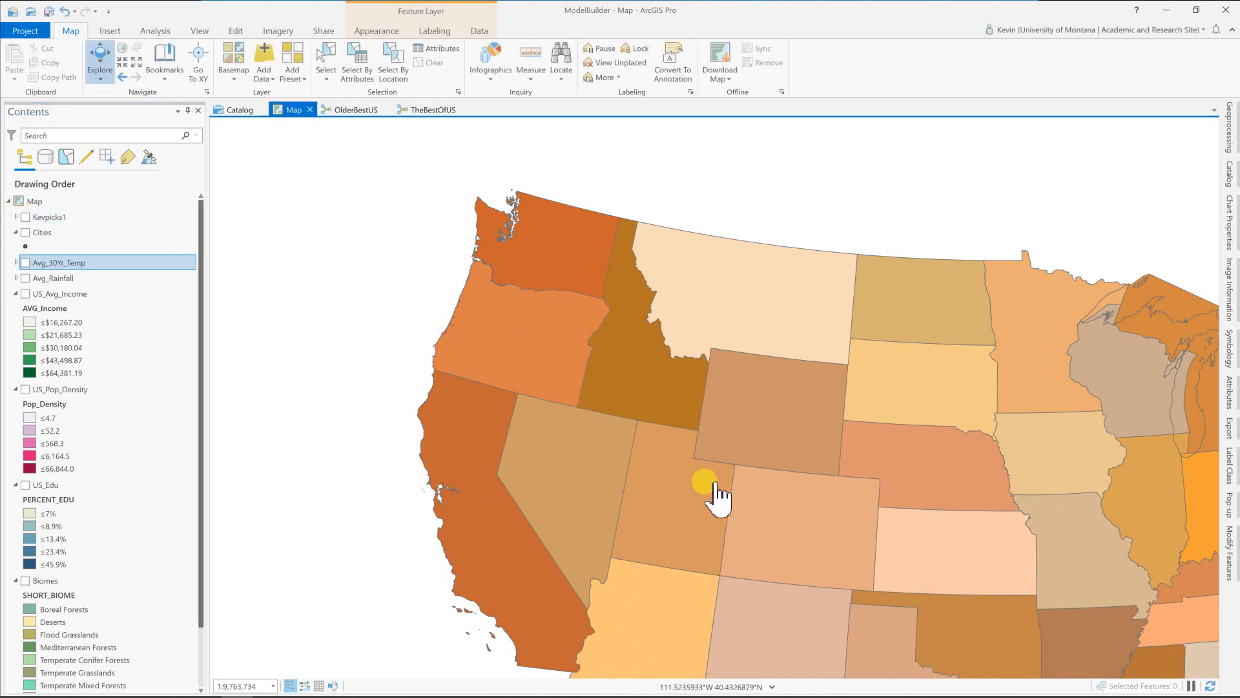
{"action": "left_click_drag", "start_coordinate": [773, 498], "coordinate": [540, 362]}
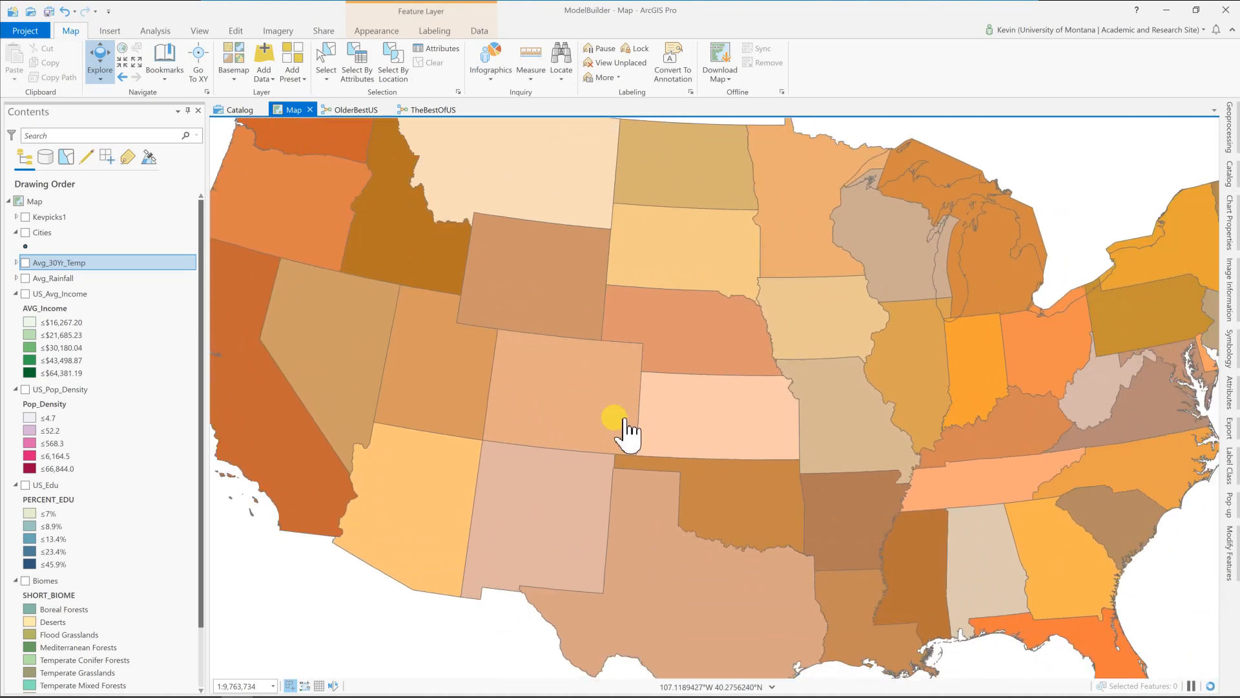
{"action": "scroll", "coordinate": [625, 421], "scroll_direction": "up", "scroll_amount": 1}
{"action": "scroll", "coordinate": [626, 421], "scroll_direction": "down", "scroll_amount": 1}
{"action": "scroll", "coordinate": [624, 424], "scroll_direction": "down", "scroll_amount": 2}
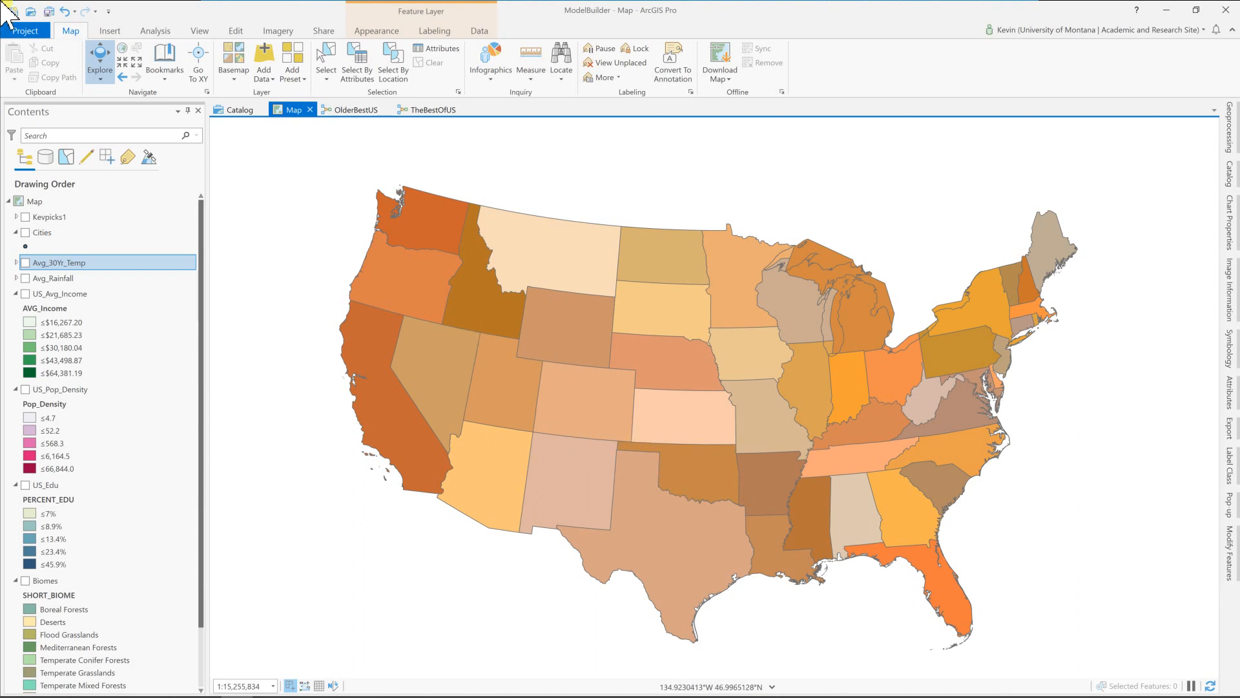
Create a new model in the project's ModelBuilder.tbx toolbox
{"action": "left_click", "coordinate": [241, 110]}
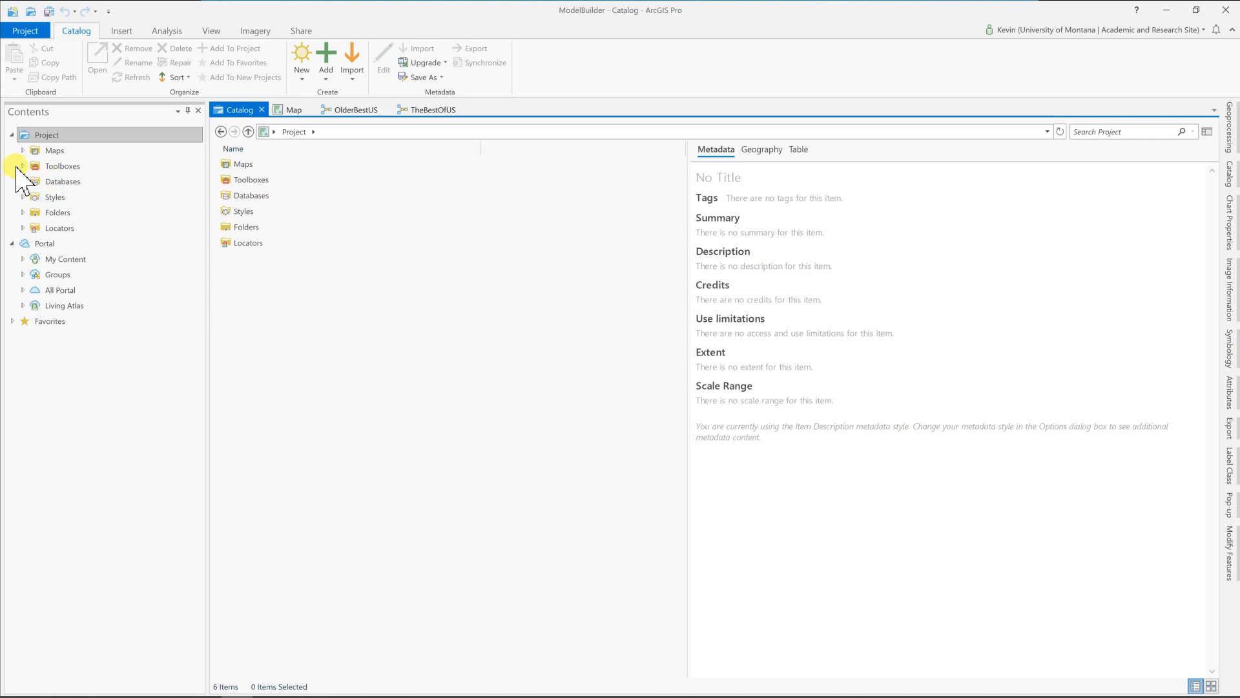
{"action": "left_click", "coordinate": [24, 167]}
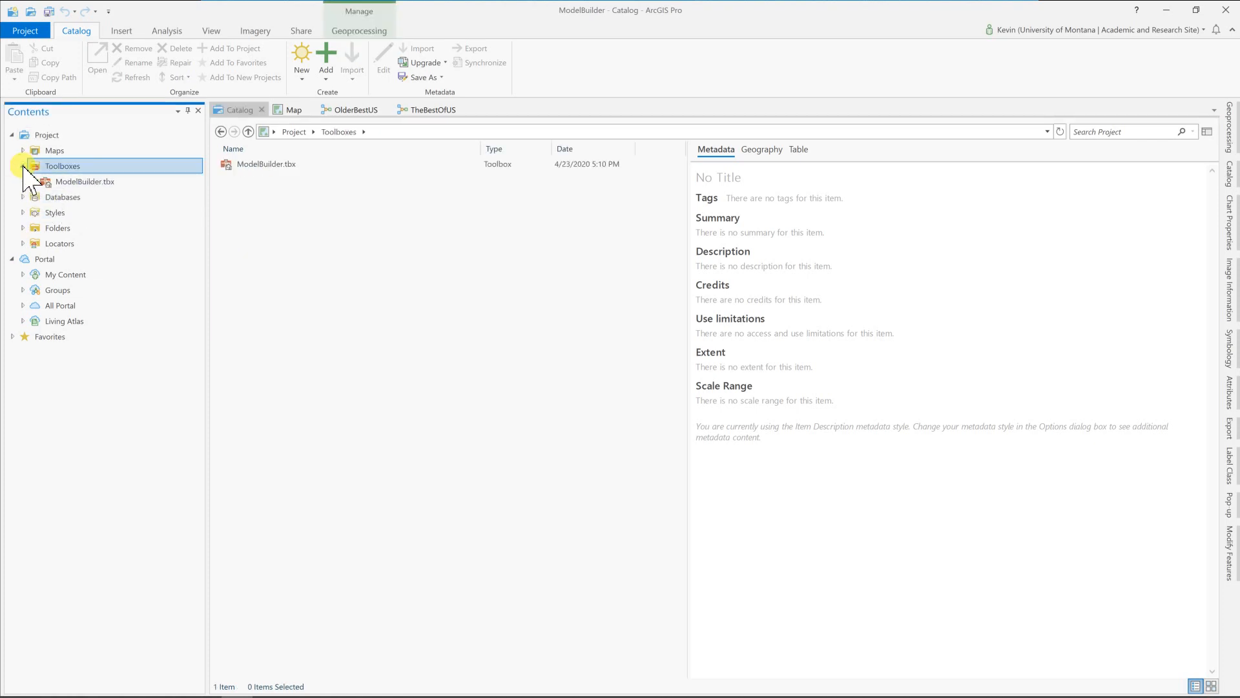
{"action": "left_click", "coordinate": [81, 183]}
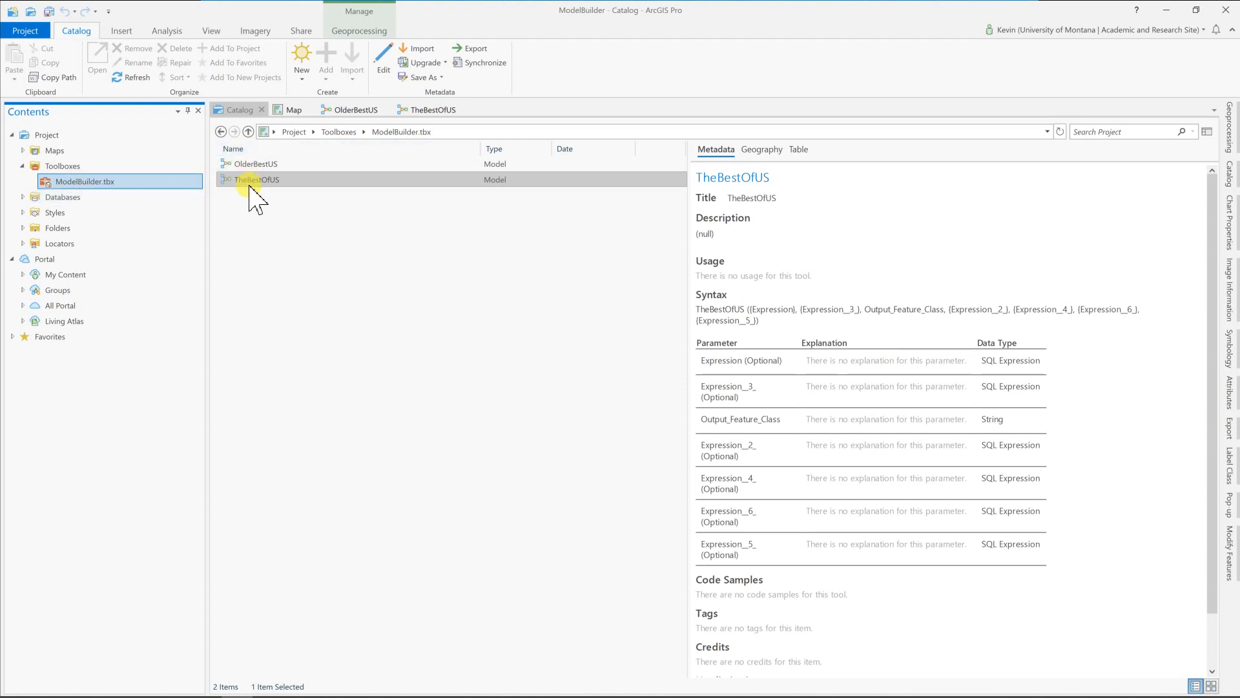
{"action": "right_click", "coordinate": [271, 231]}
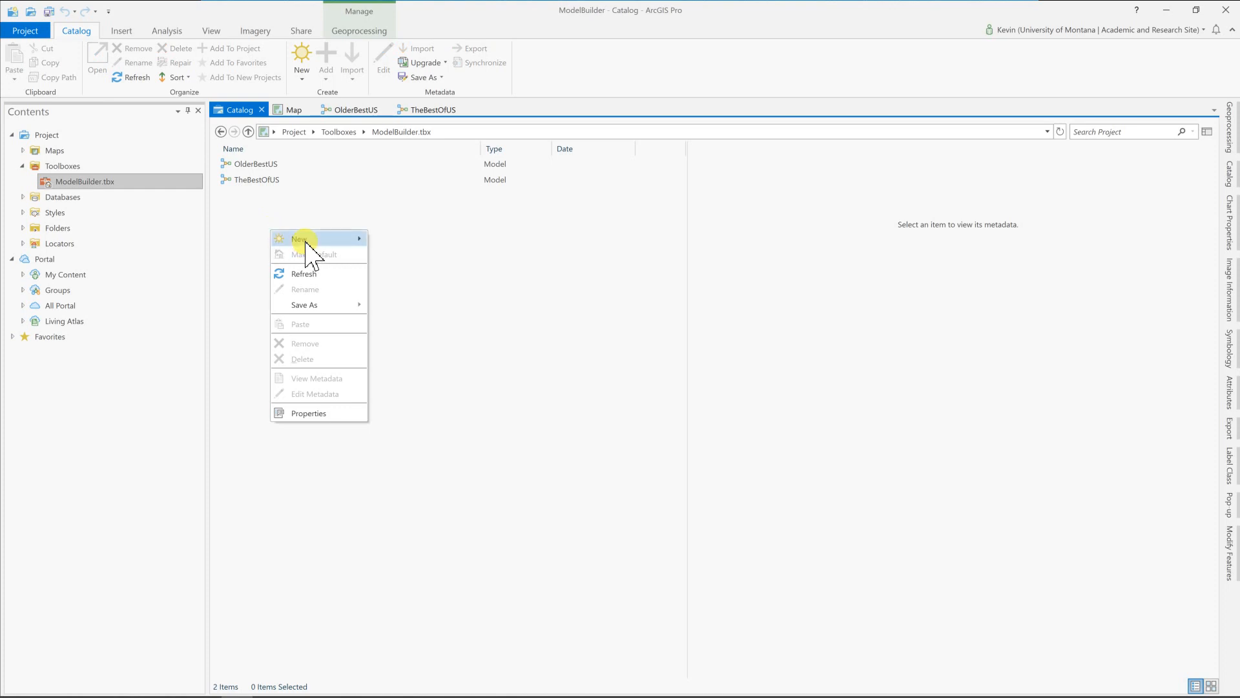
{"action": "mouse_move", "coordinate": [308, 244]}
{"action": "left_click", "coordinate": [397, 244]}
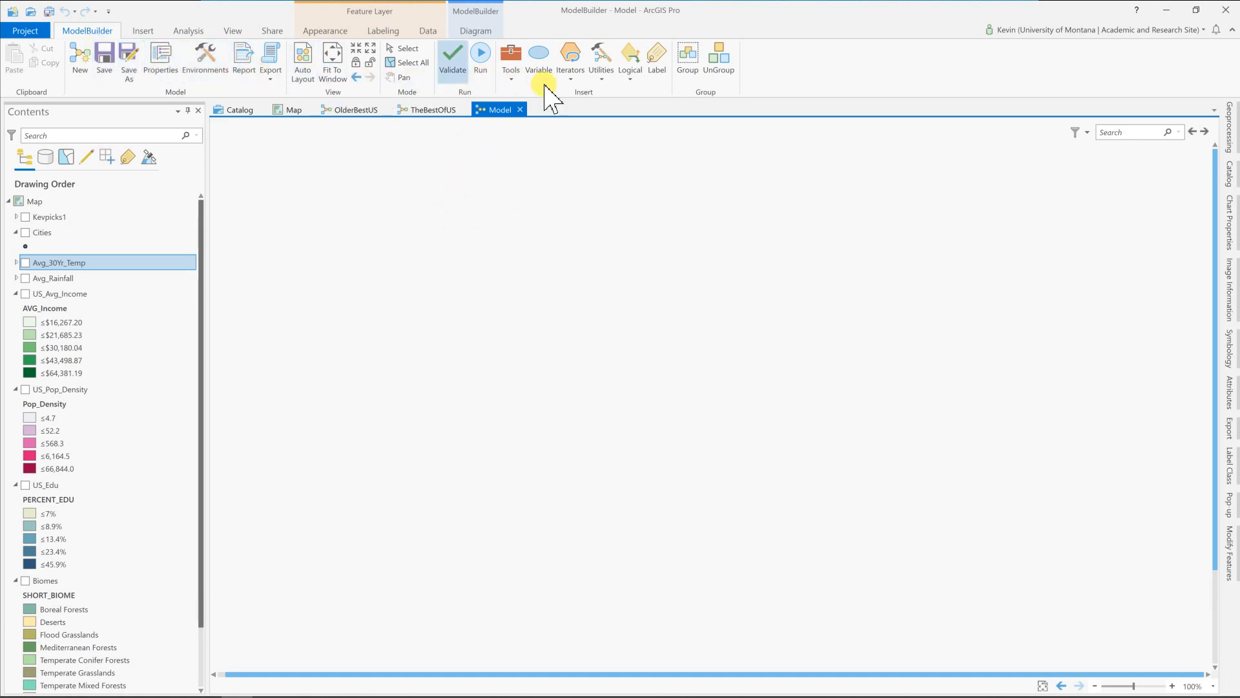
Set both the name and the label of the new model to TestModel and save it
{"action": "left_click", "coordinate": [161, 65]}
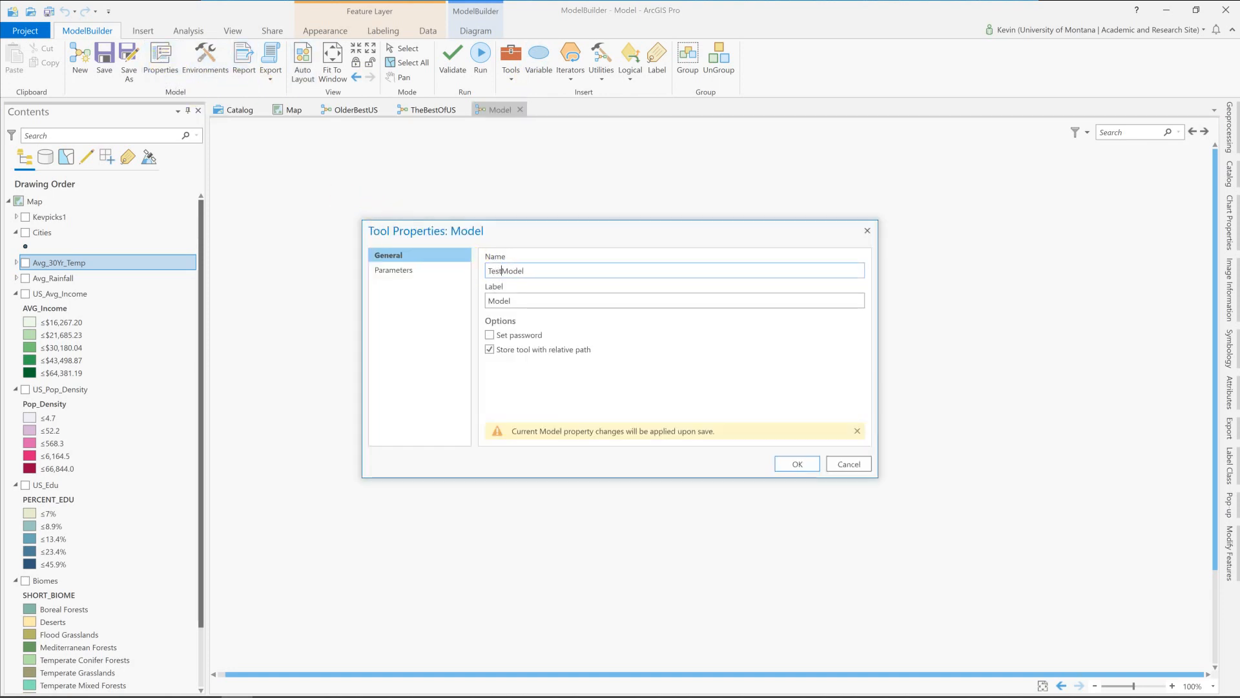
{"action": "left_click", "coordinate": [493, 301]}
{"action": "left_click", "coordinate": [797, 463]}
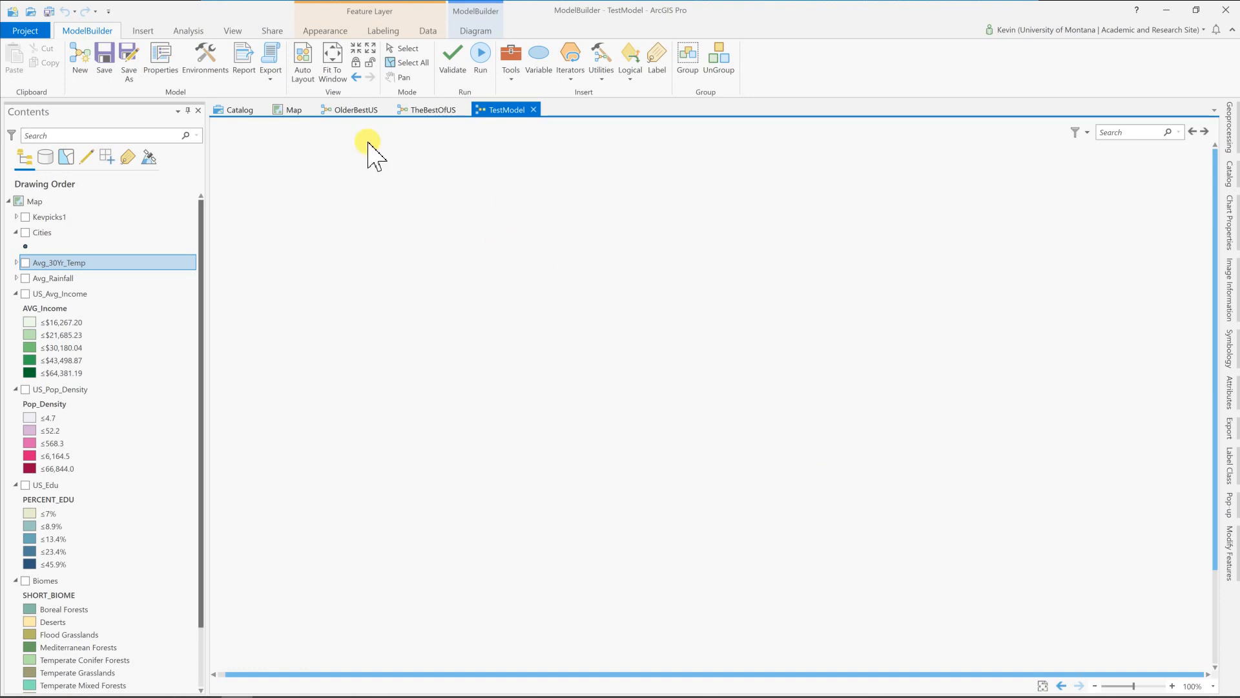
{"action": "left_click", "coordinate": [107, 65]}
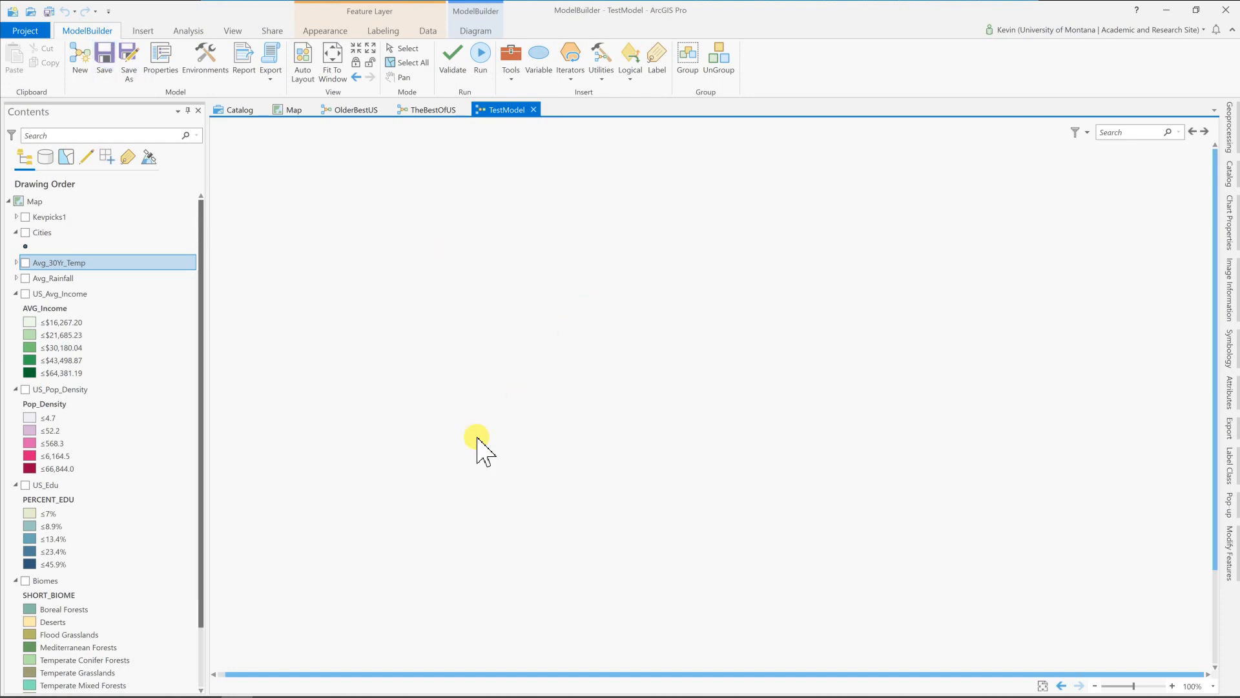
Add the US_Avg_Income layer and the Select tool to the TestModel canvas
{"action": "left_click_drag", "start_coordinate": [54, 291], "coordinate": [460, 303]}
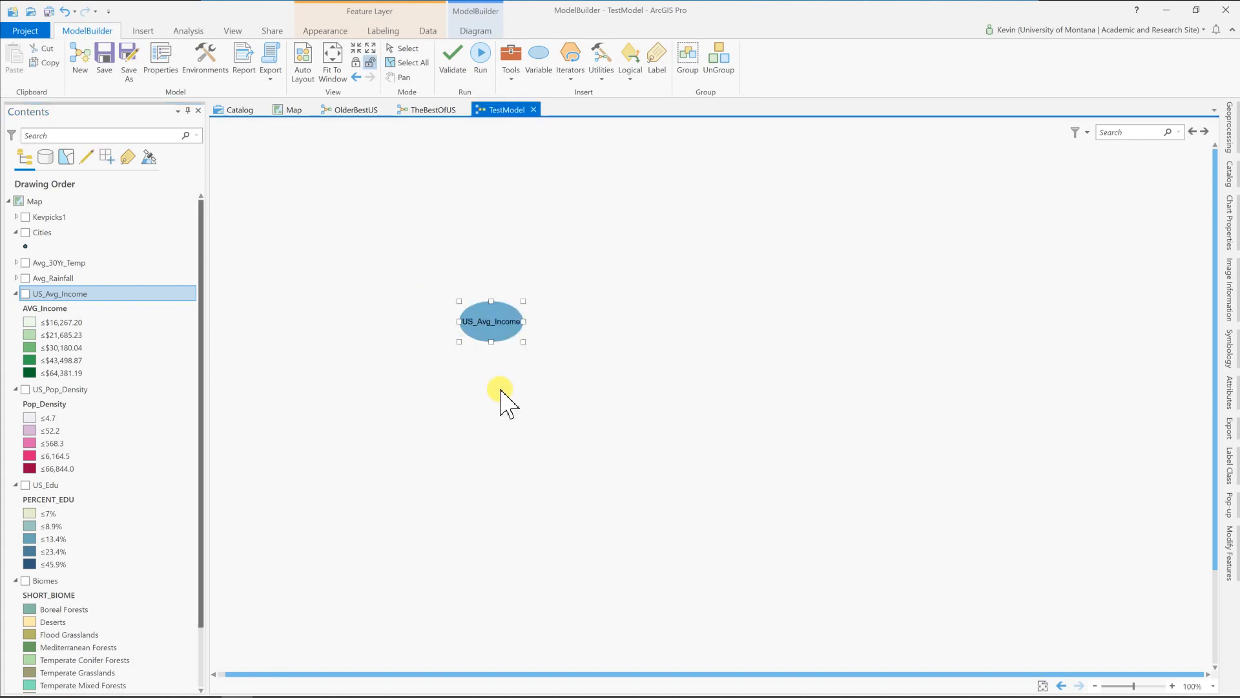
{"action": "left_click", "coordinate": [514, 82]}
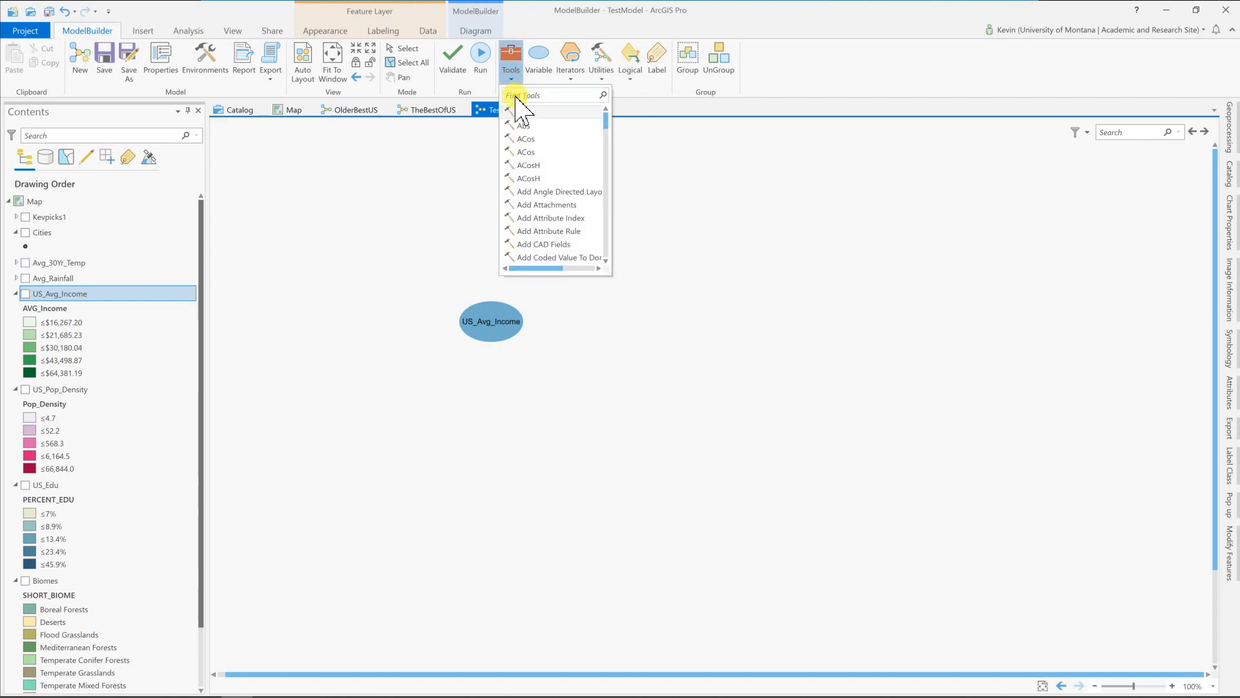
{"action": "type", "text": "Select"}
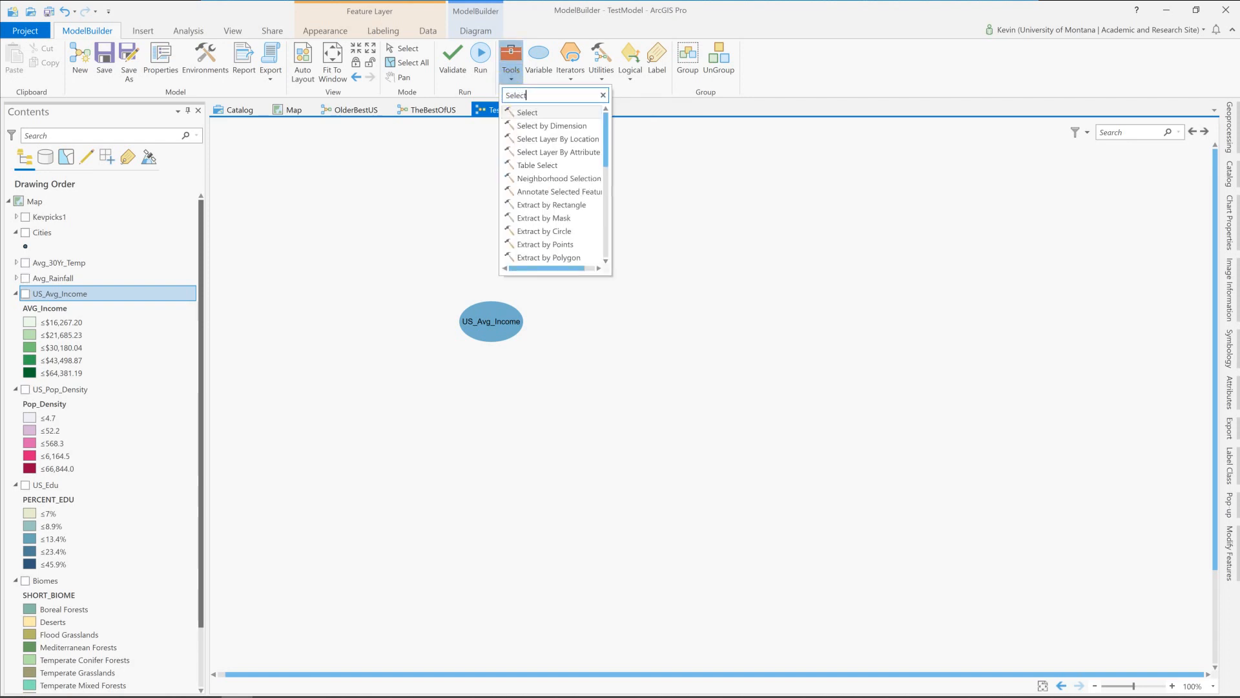
{"action": "left_click", "coordinate": [527, 113]}
{"action": "left_click", "coordinate": [794, 331]}
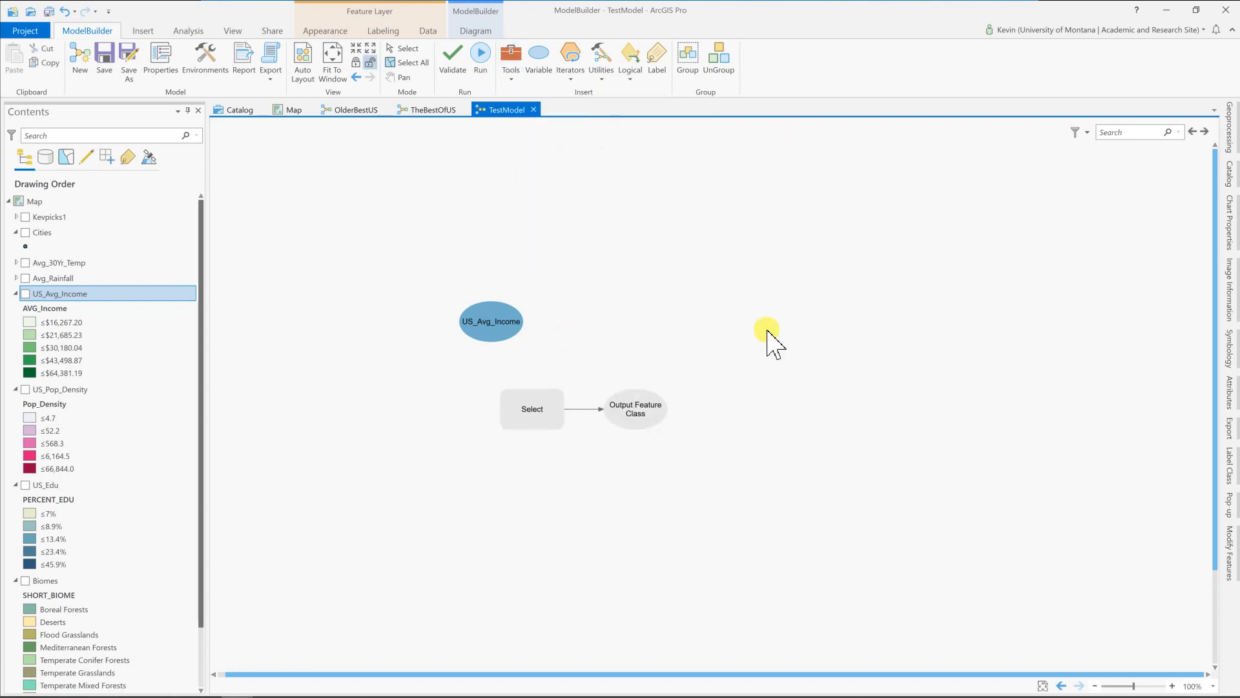
Align the Select tool and its output beside US_Avg_Income, and connect US_Avg_Income to Select as Input Features
{"action": "left_click_drag", "start_coordinate": [453, 376], "coordinate": [748, 454]}
{"action": "left_click_drag", "start_coordinate": [534, 396], "coordinate": [603, 322]}
{"action": "left_click", "coordinate": [506, 253]}
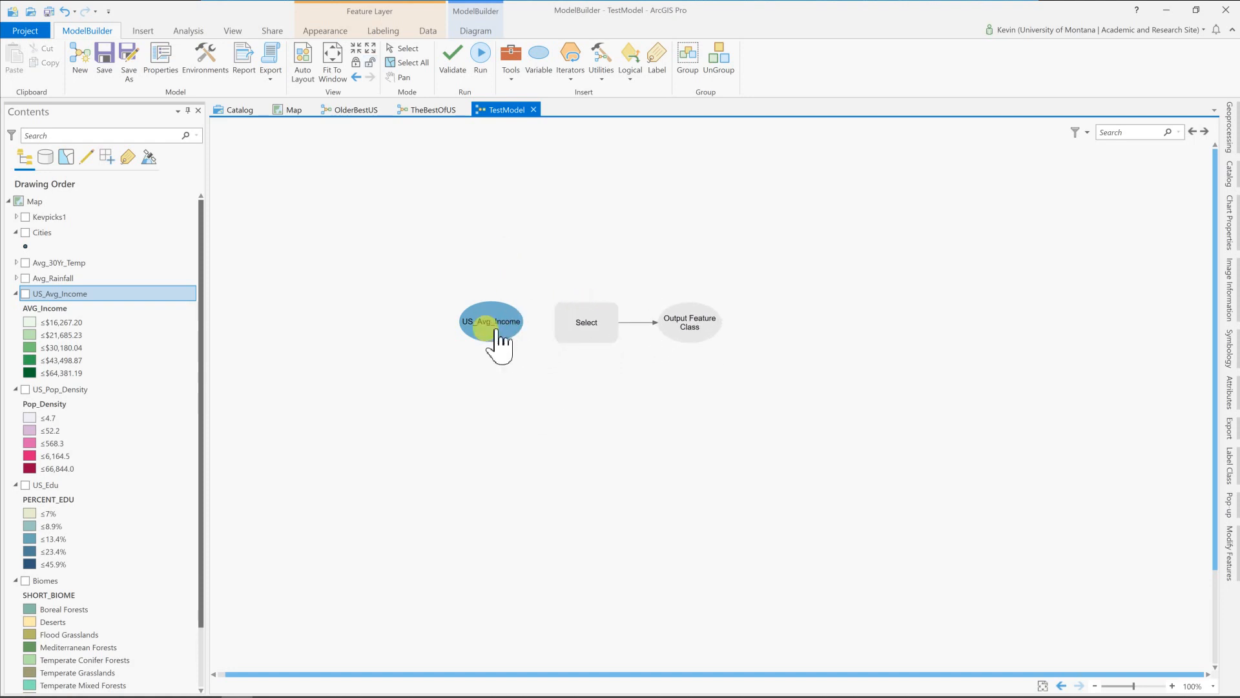
{"action": "left_click_drag", "start_coordinate": [510, 326], "coordinate": [576, 327]}
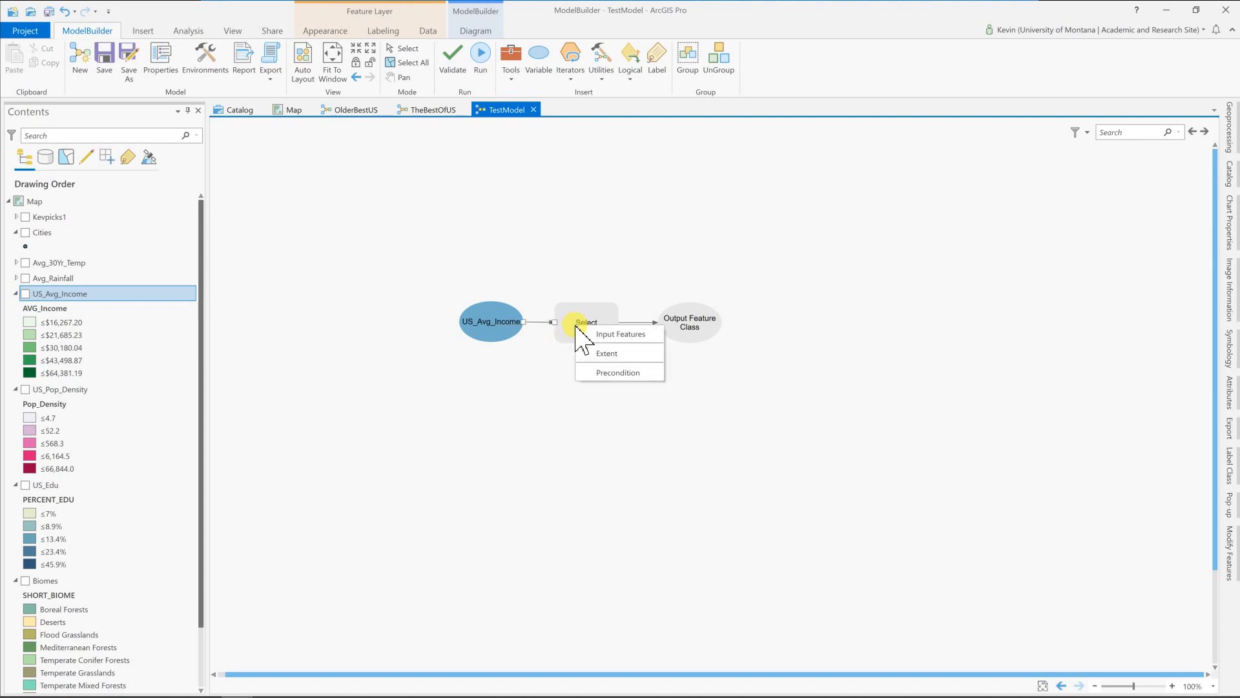
{"action": "left_click", "coordinate": [611, 334]}
{"action": "left_click", "coordinate": [612, 335]}
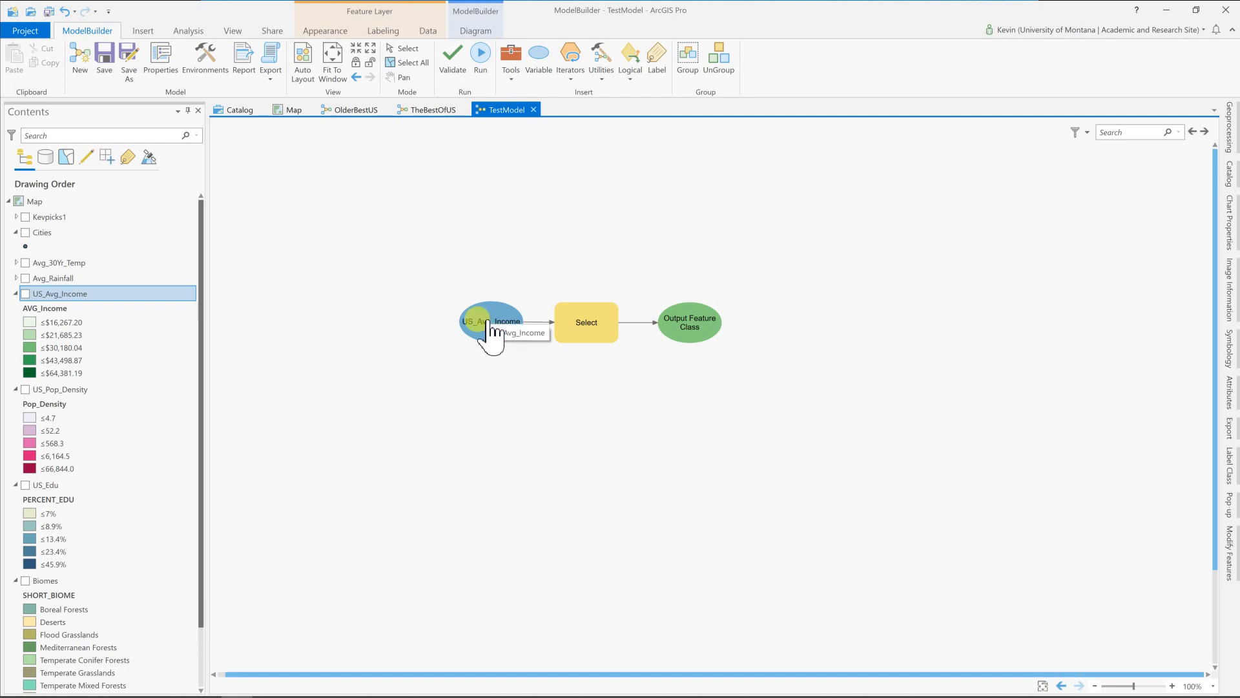
Open the Select tool's parameters and set the output feature class to %scratchgdb%\Best_Income
{"action": "mouse_move", "coordinate": [589, 329]}
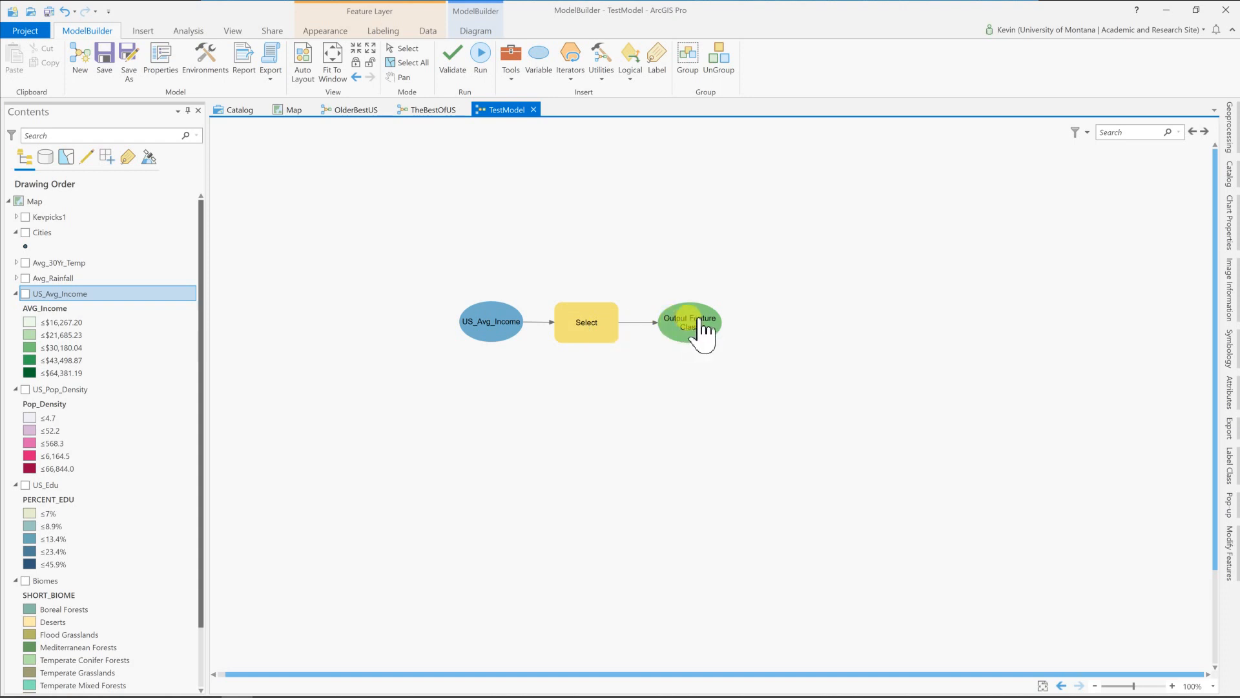
{"action": "mouse_move", "coordinate": [703, 330]}
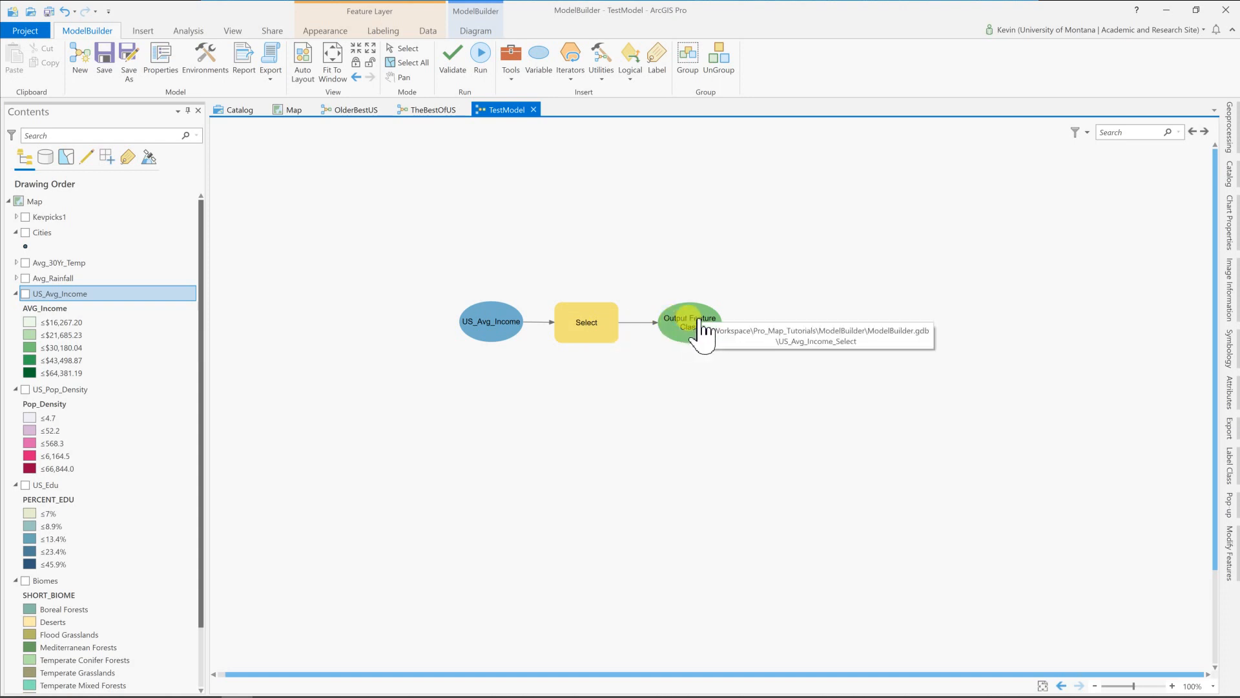
{"action": "double_click", "coordinate": [598, 333]}
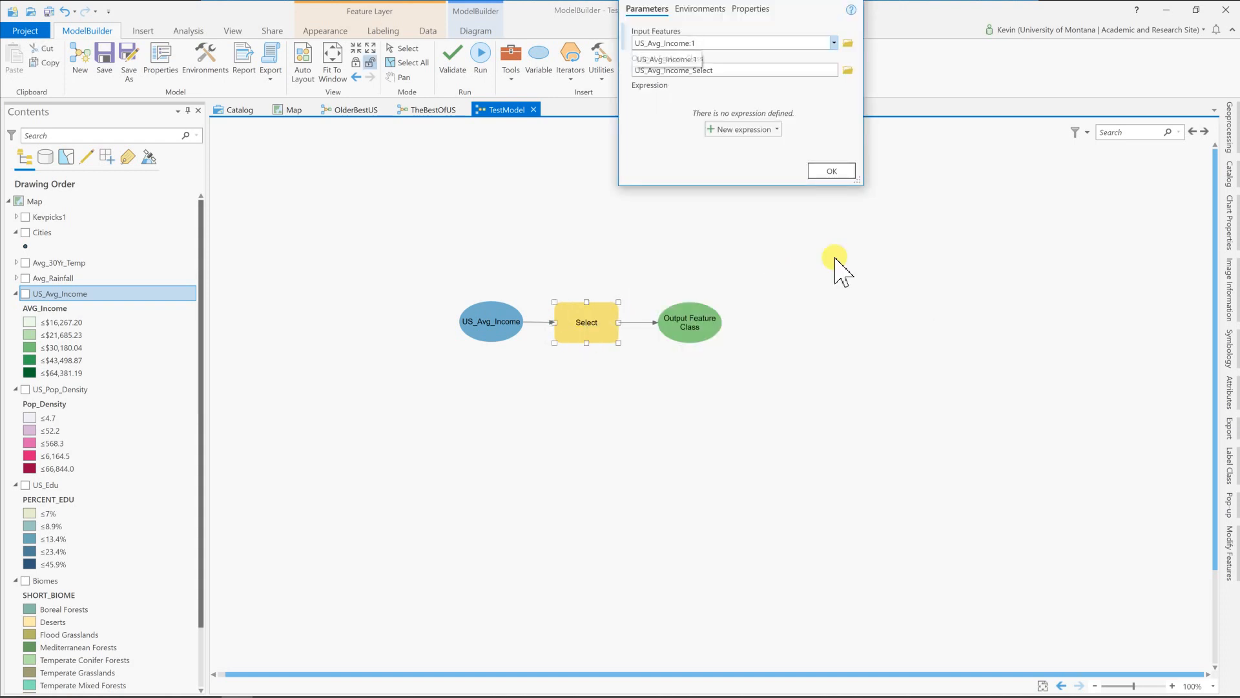
{"action": "left_click_drag", "start_coordinate": [864, 188], "coordinate": [910, 265]}
{"action": "left_click_drag", "start_coordinate": [777, 8], "coordinate": [953, 249]}
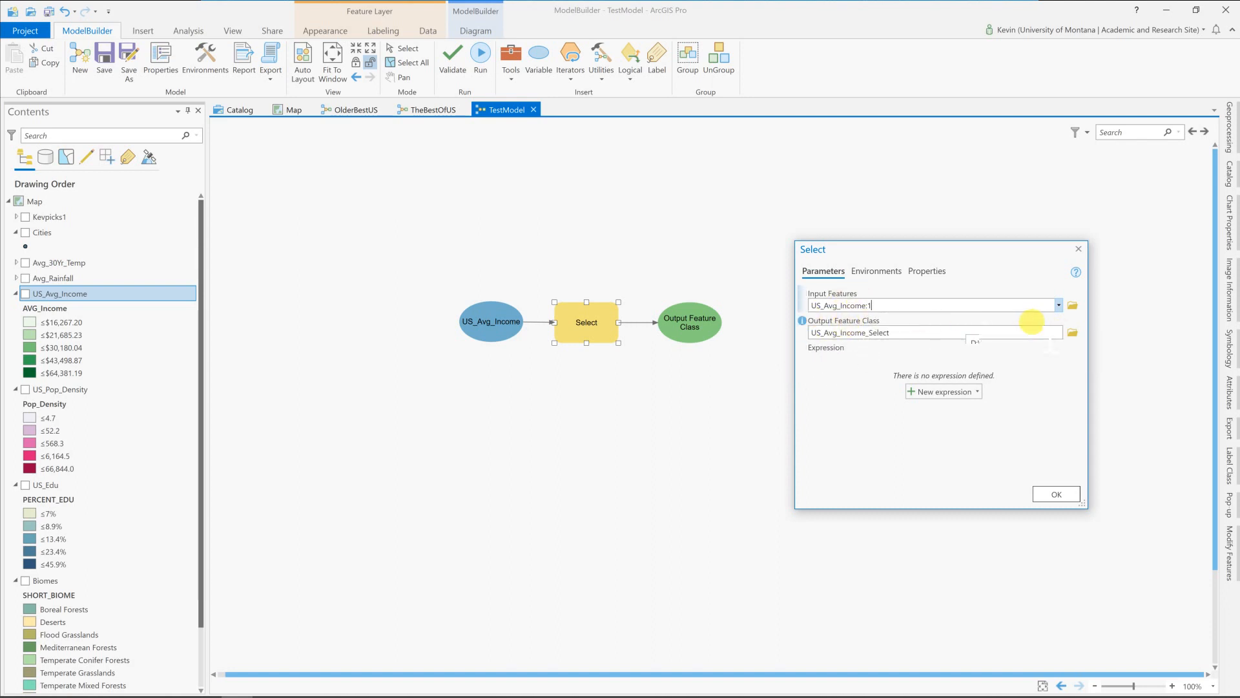
{"action": "left_click", "coordinate": [1045, 327]}
{"action": "left_click_drag", "start_coordinate": [1063, 332], "coordinate": [781, 323]}
{"action": "key", "text": "BackSpace"}
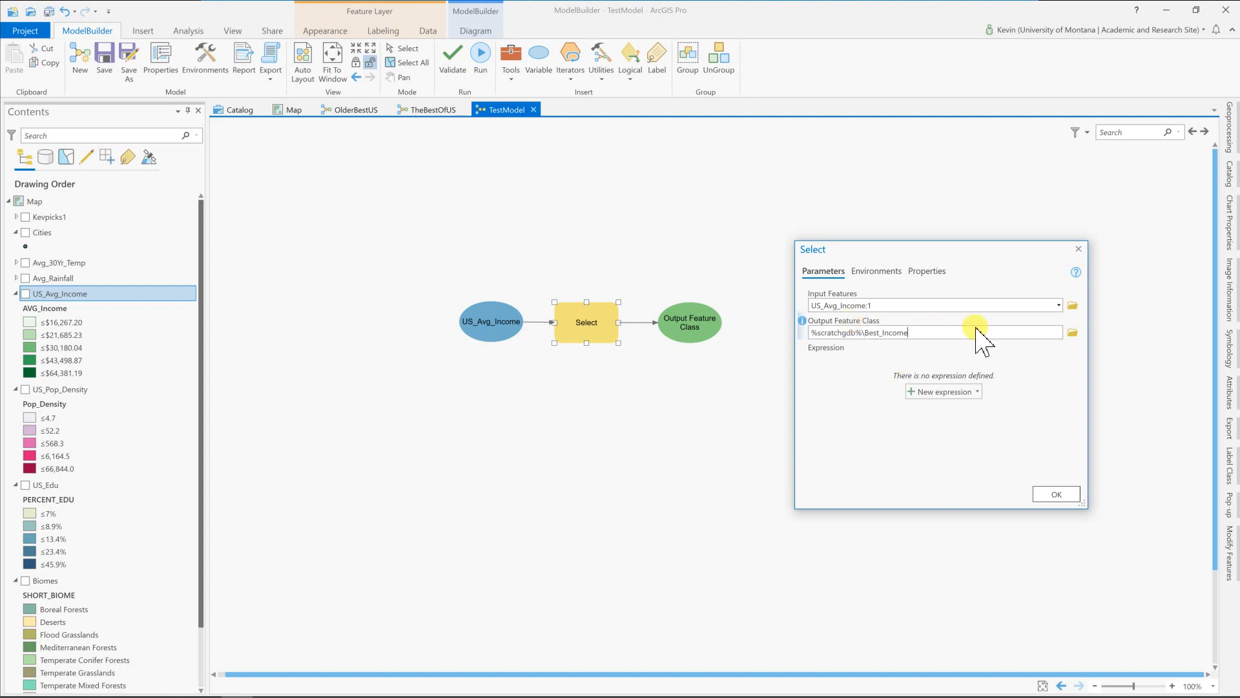
Define the Select expression as AVG_Income is greater than or equal to 50000 and accept the tool's parameters
{"action": "left_click", "coordinate": [978, 392]}
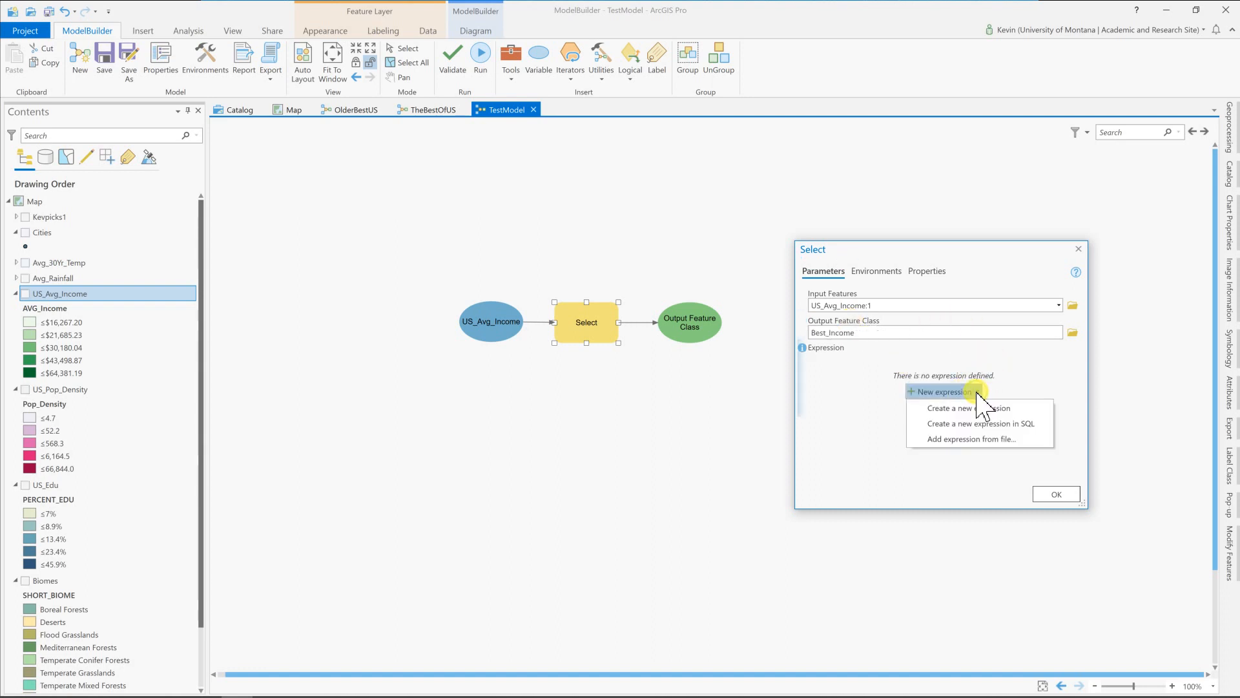
{"action": "left_click", "coordinate": [960, 408]}
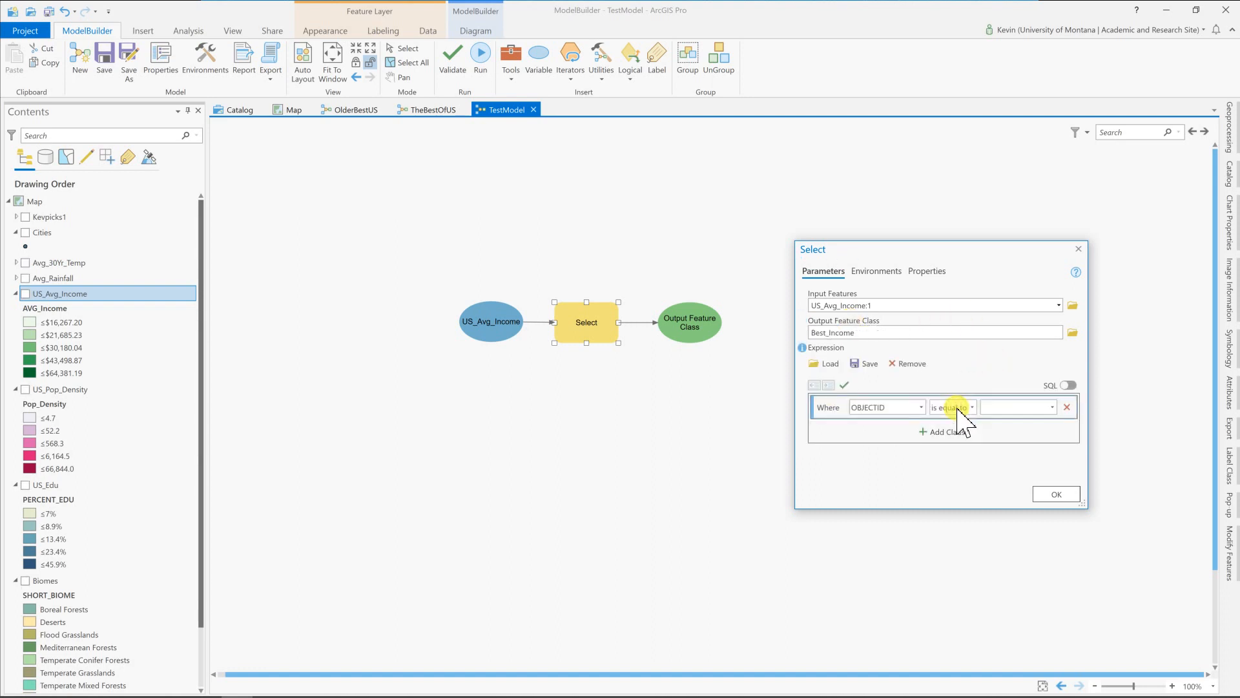
{"action": "left_click", "coordinate": [921, 407]}
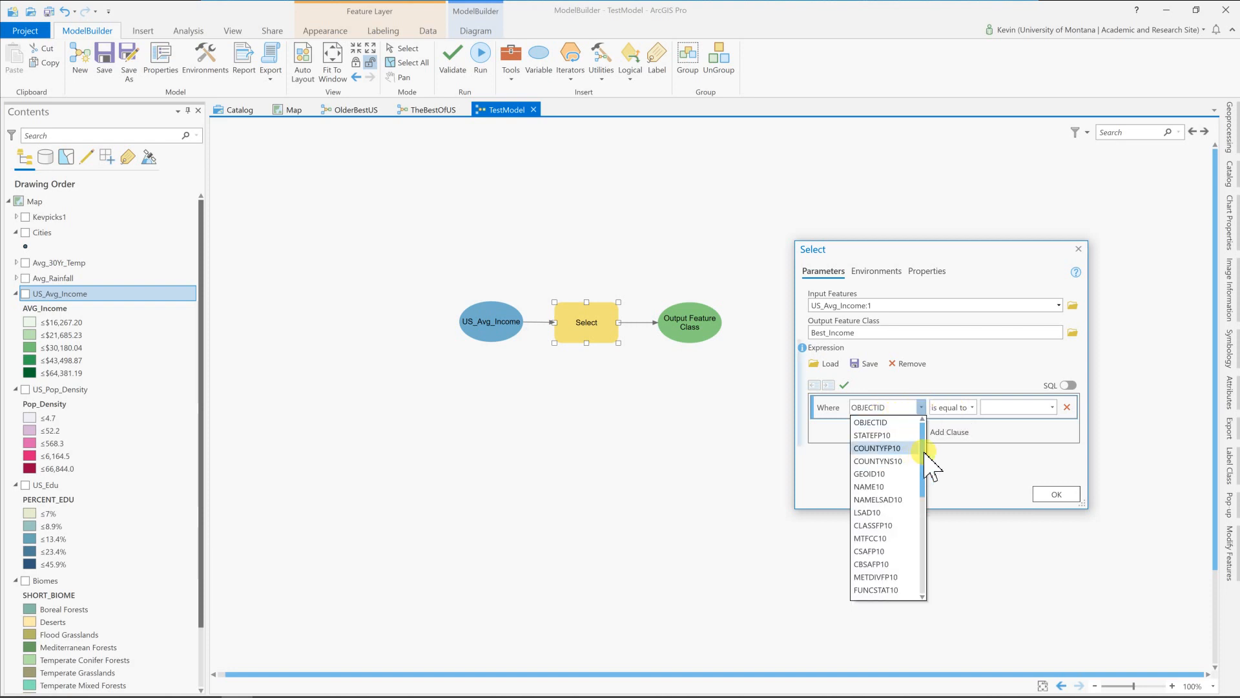
{"action": "left_click_drag", "start_coordinate": [924, 452], "coordinate": [931, 527]}
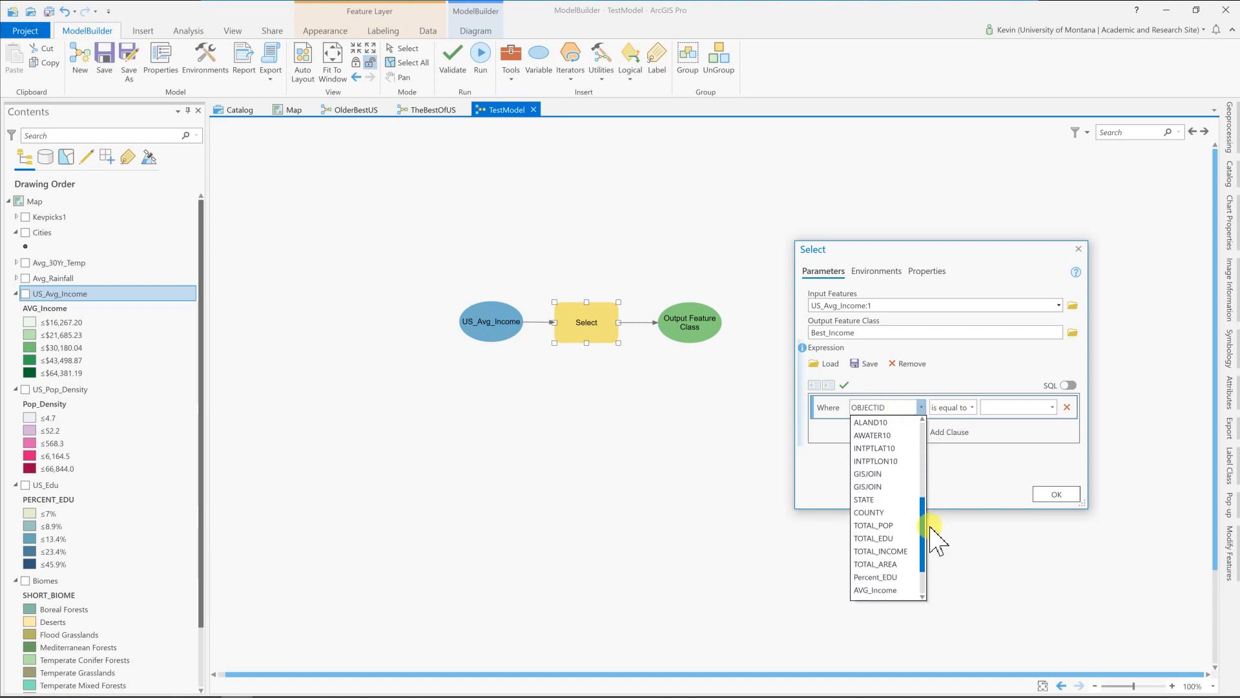
{"action": "left_click", "coordinate": [876, 590]}
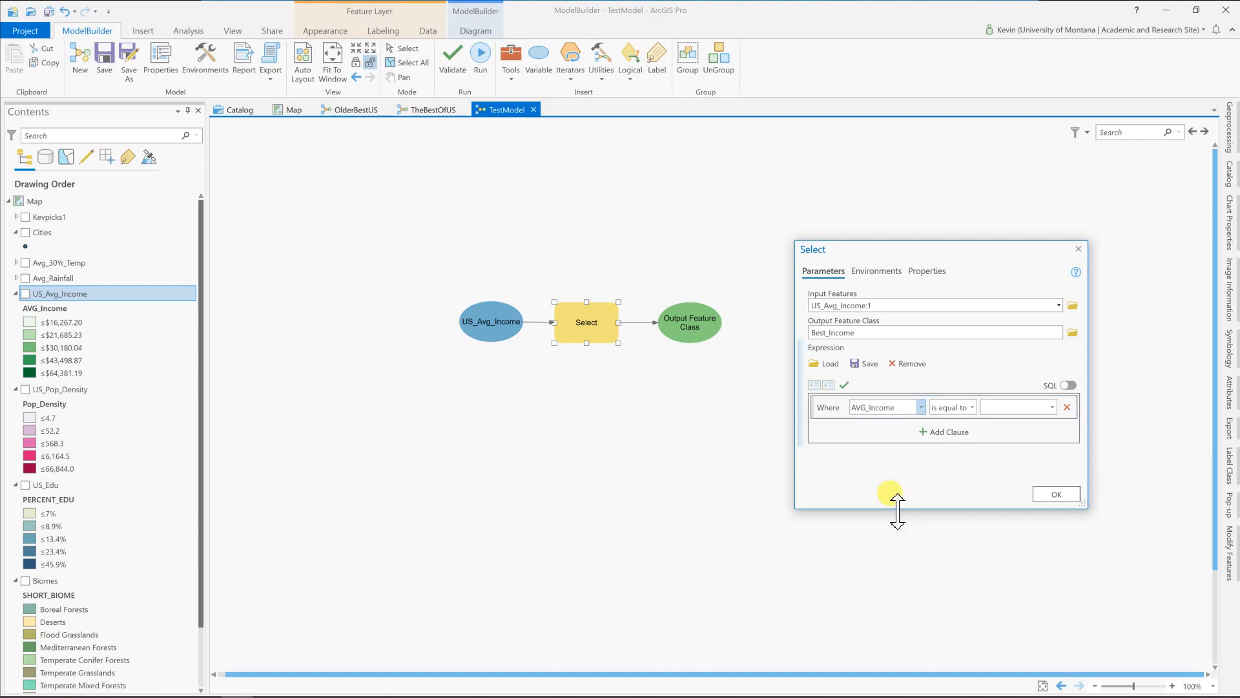
{"action": "left_click", "coordinate": [975, 407]}
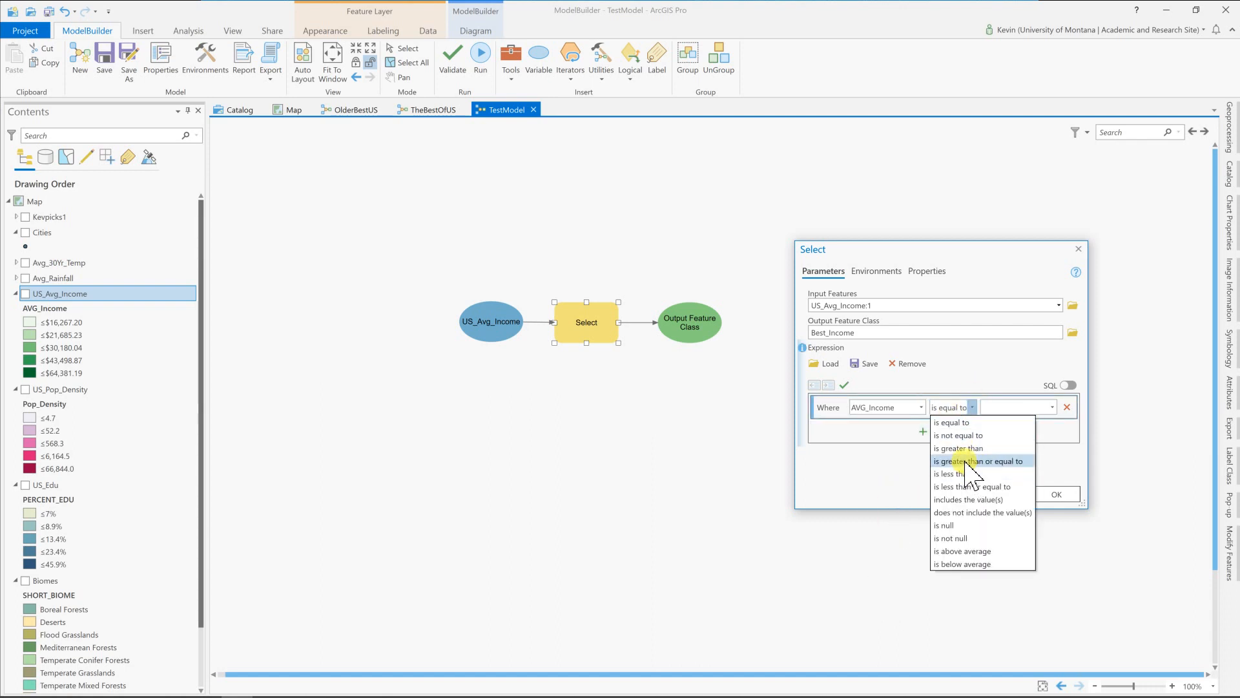
{"action": "left_click", "coordinate": [965, 460]}
{"action": "left_click", "coordinate": [1005, 406]}
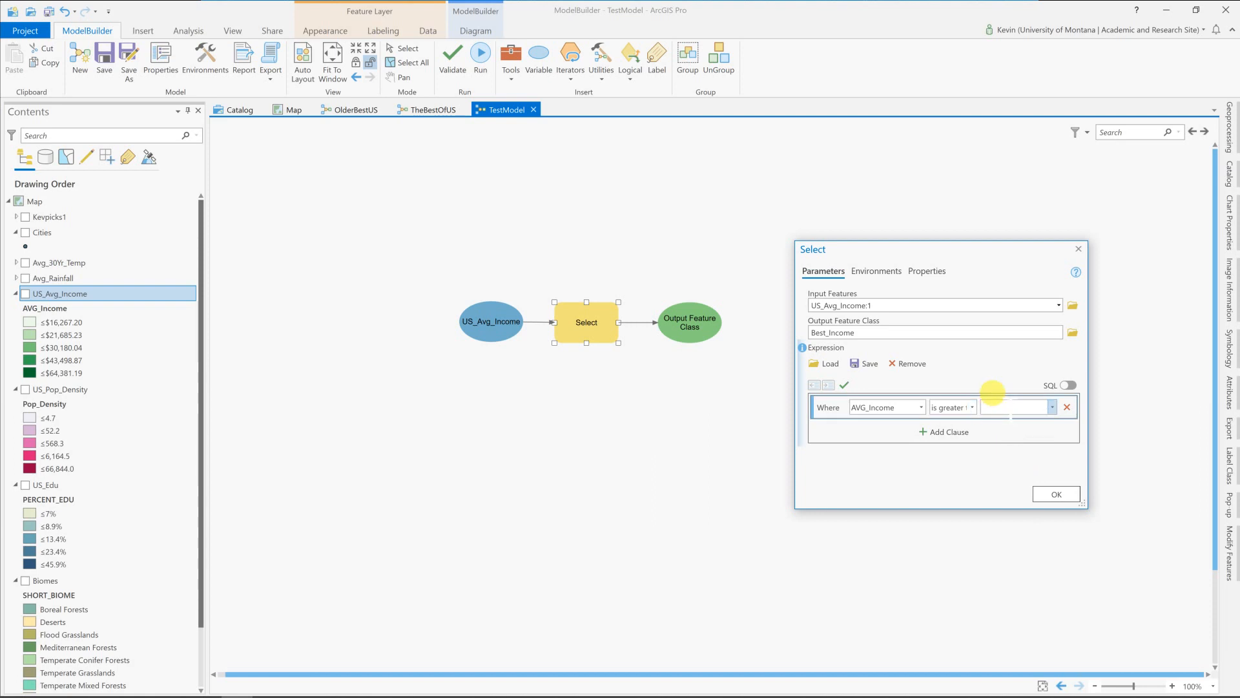
{"action": "type", "text": "50000"}
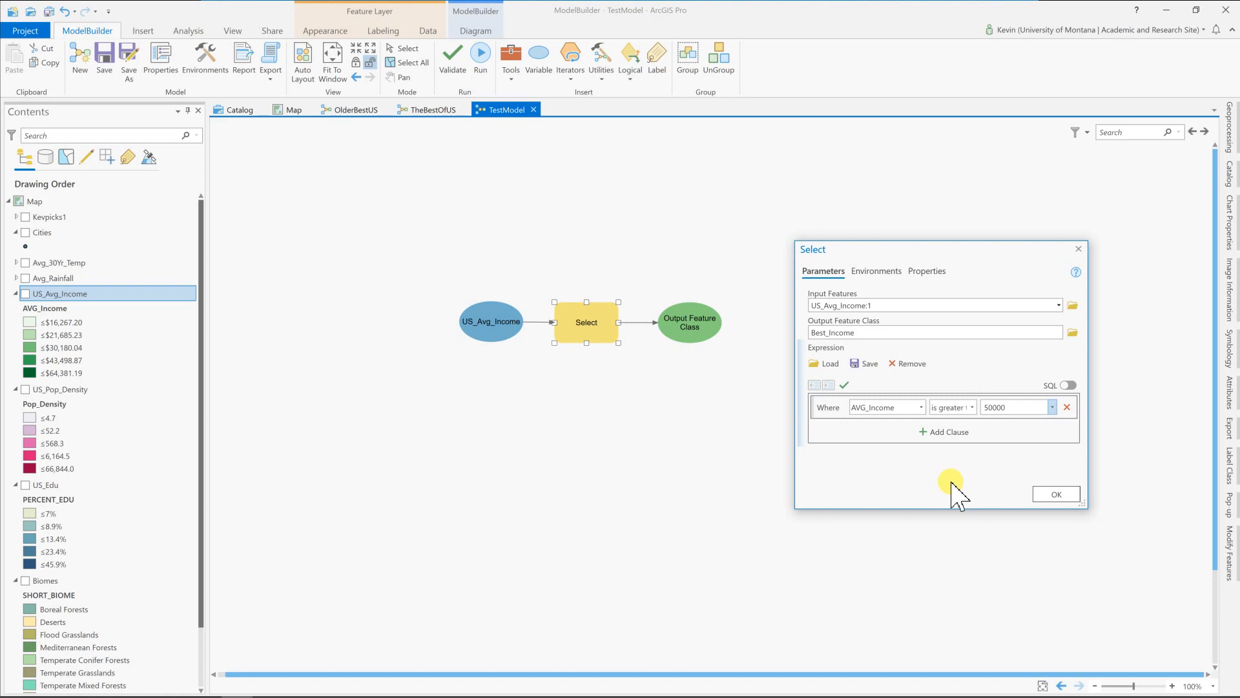
{"action": "left_click", "coordinate": [1057, 494]}
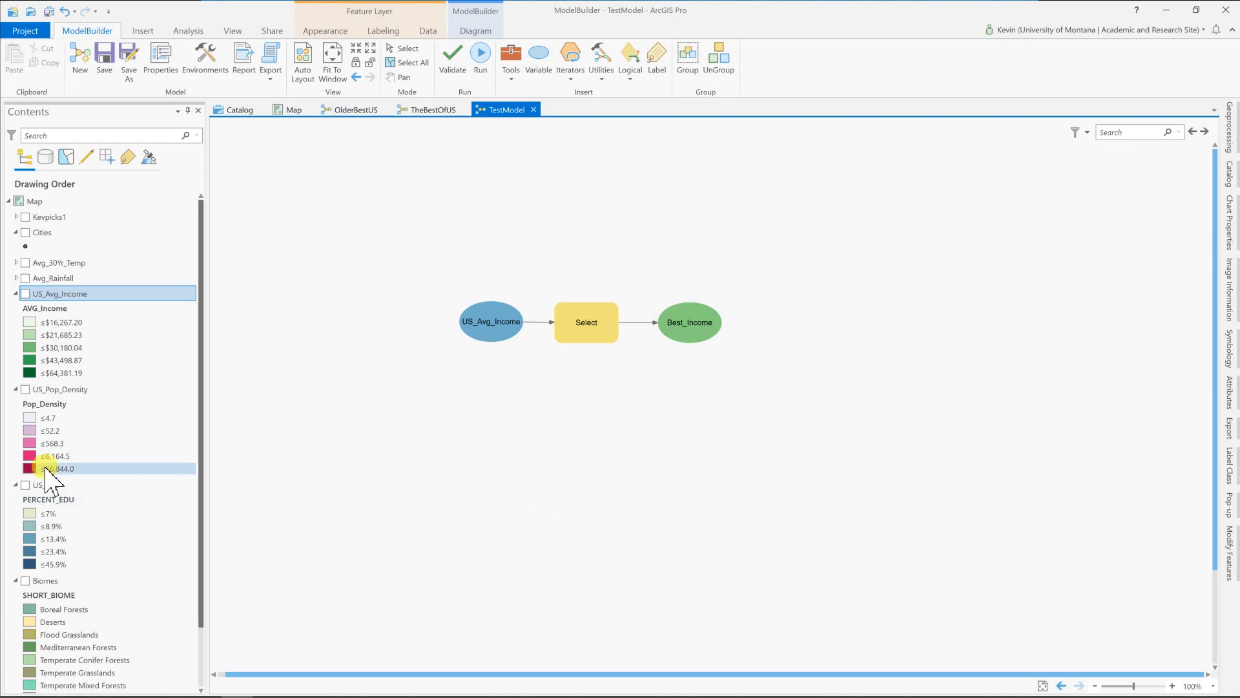
Add the US_Edu layer below US_Avg_Income and two more Select tools to the model canvas
{"action": "left_click_drag", "start_coordinate": [44, 484], "coordinate": [472, 395]}
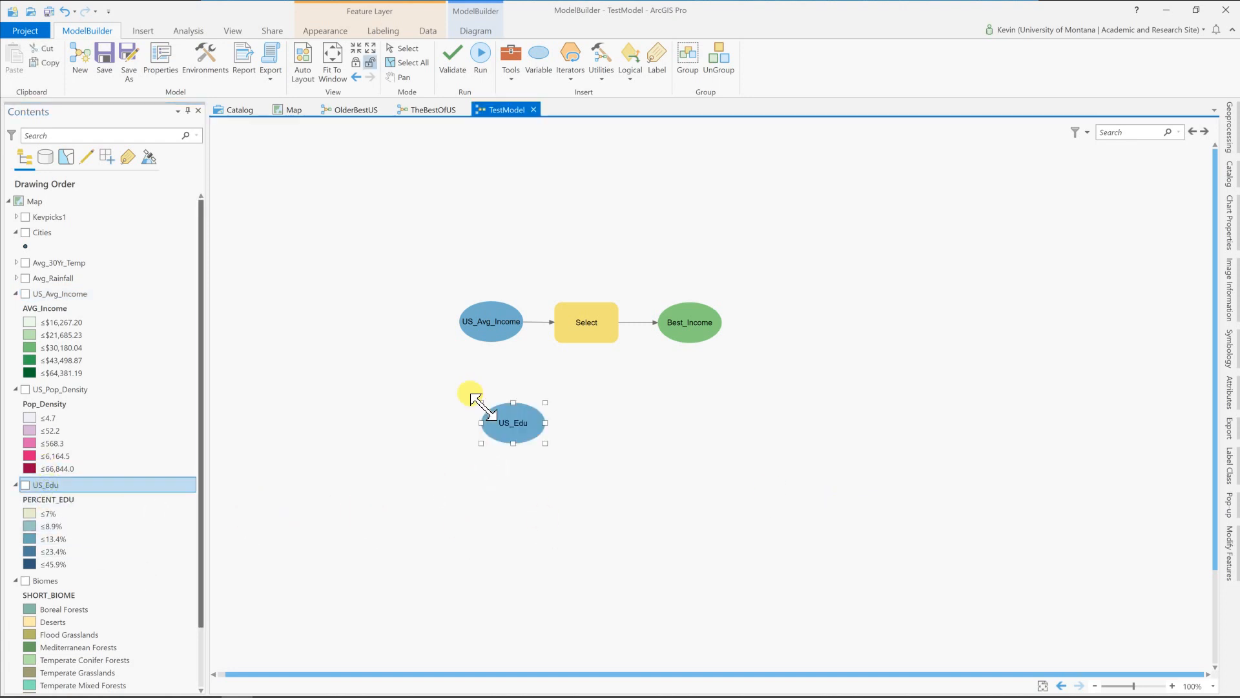
{"action": "left_click", "coordinate": [510, 75]}
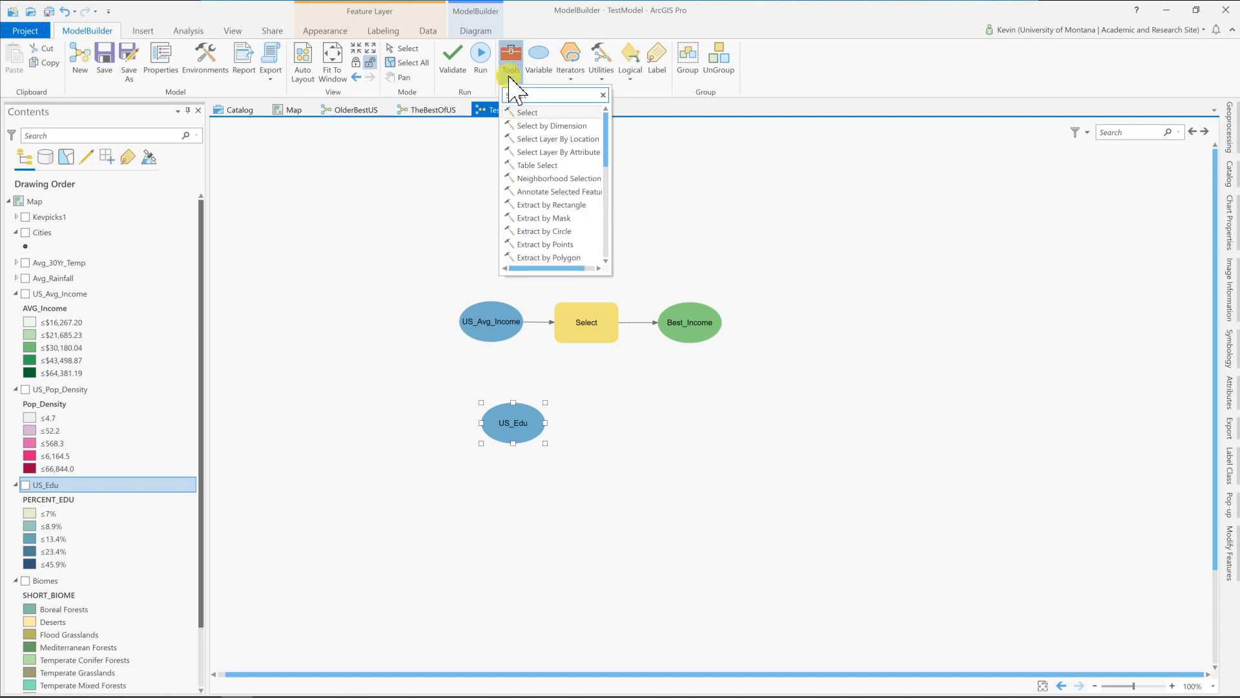
{"action": "left_click", "coordinate": [528, 113]}
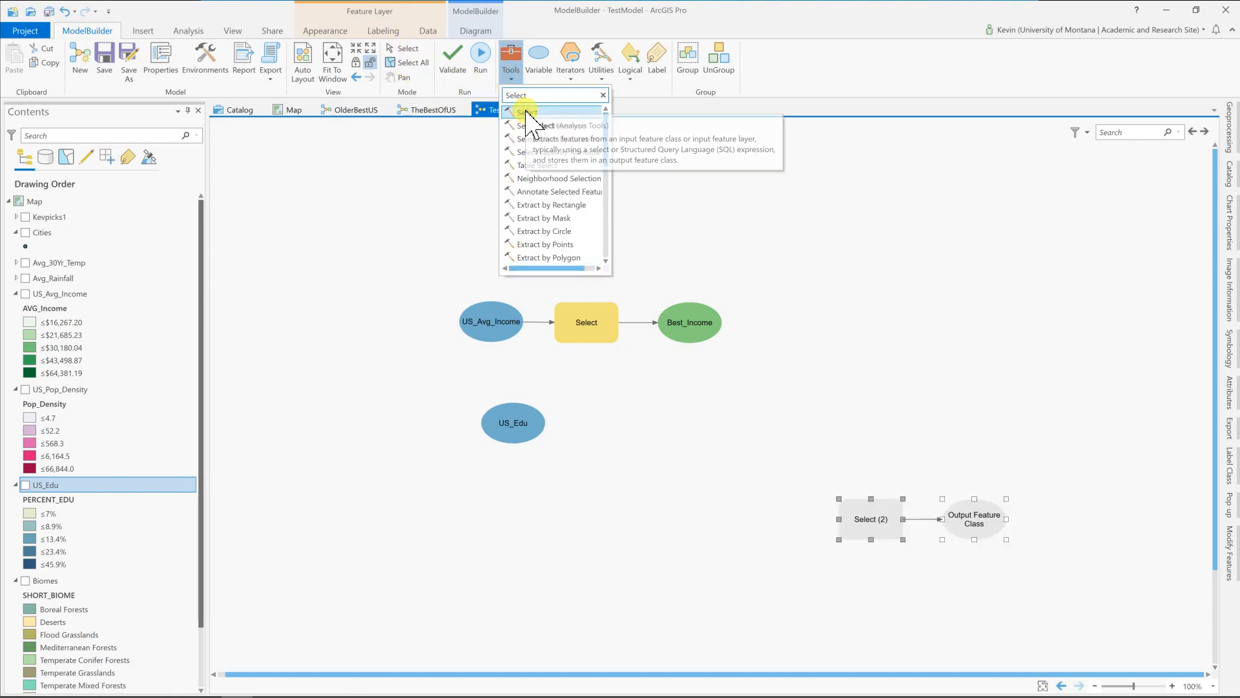
{"action": "left_click", "coordinate": [528, 114]}
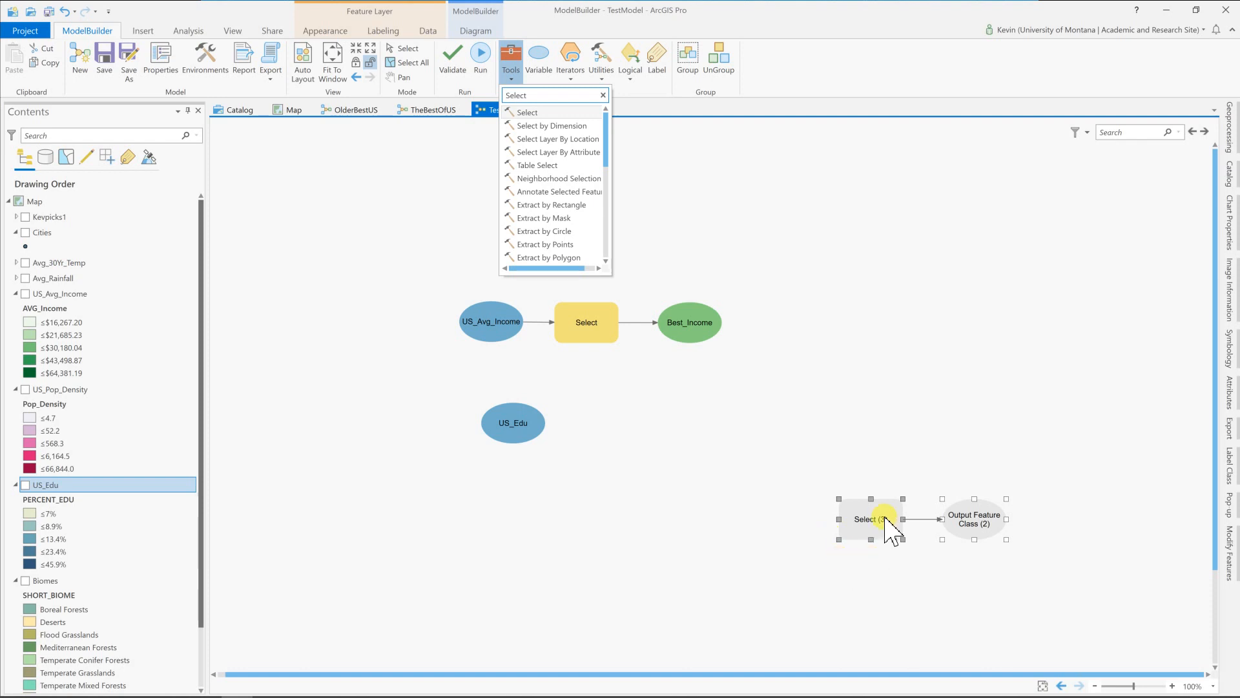
Place Select (2) beside US_Edu and Select (3) below it with their outputs, and add the Cities layer beside Select (3)
{"action": "left_click_drag", "start_coordinate": [879, 524], "coordinate": [895, 595]}
{"action": "left_click_drag", "start_coordinate": [820, 472], "coordinate": [1028, 564]}
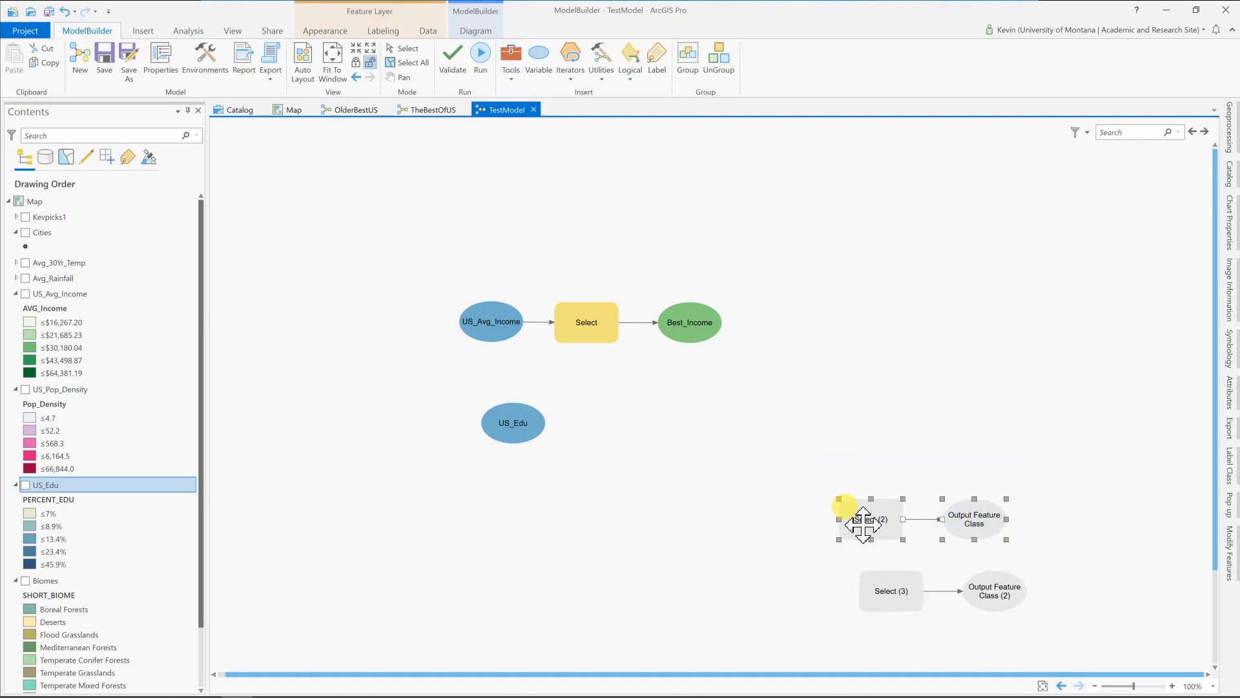
{"action": "left_click_drag", "start_coordinate": [847, 507], "coordinate": [622, 407]}
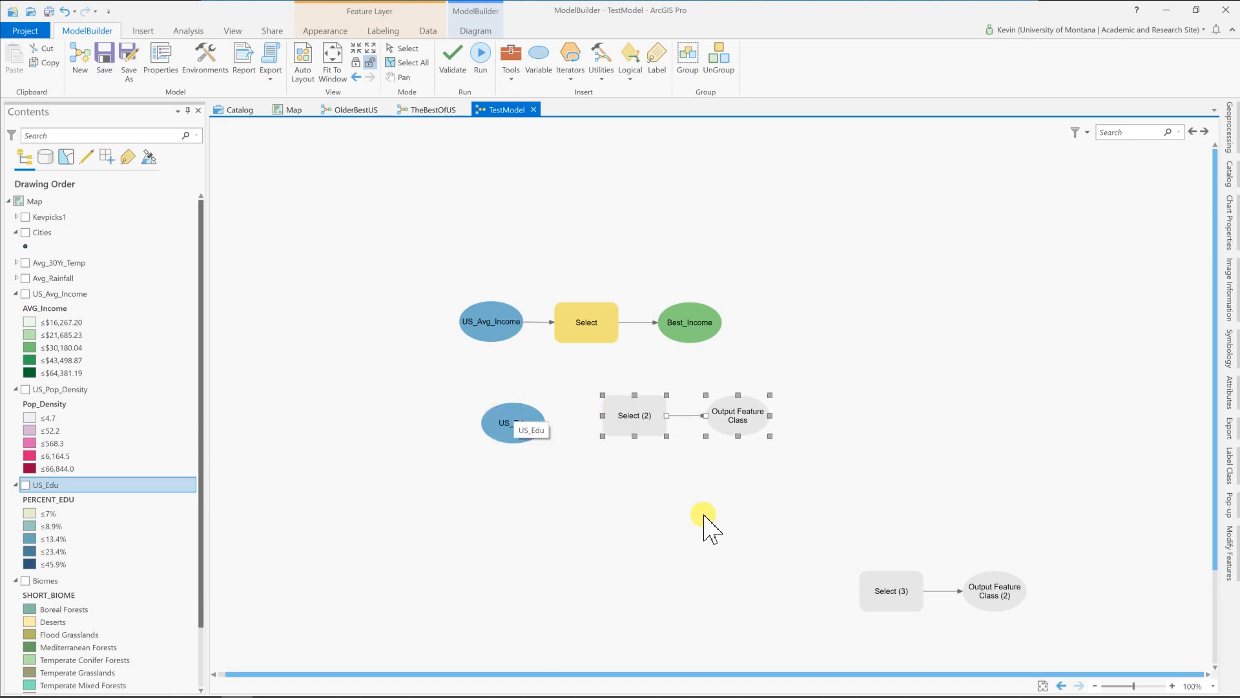
{"action": "left_click_drag", "start_coordinate": [823, 547], "coordinate": [1056, 651]}
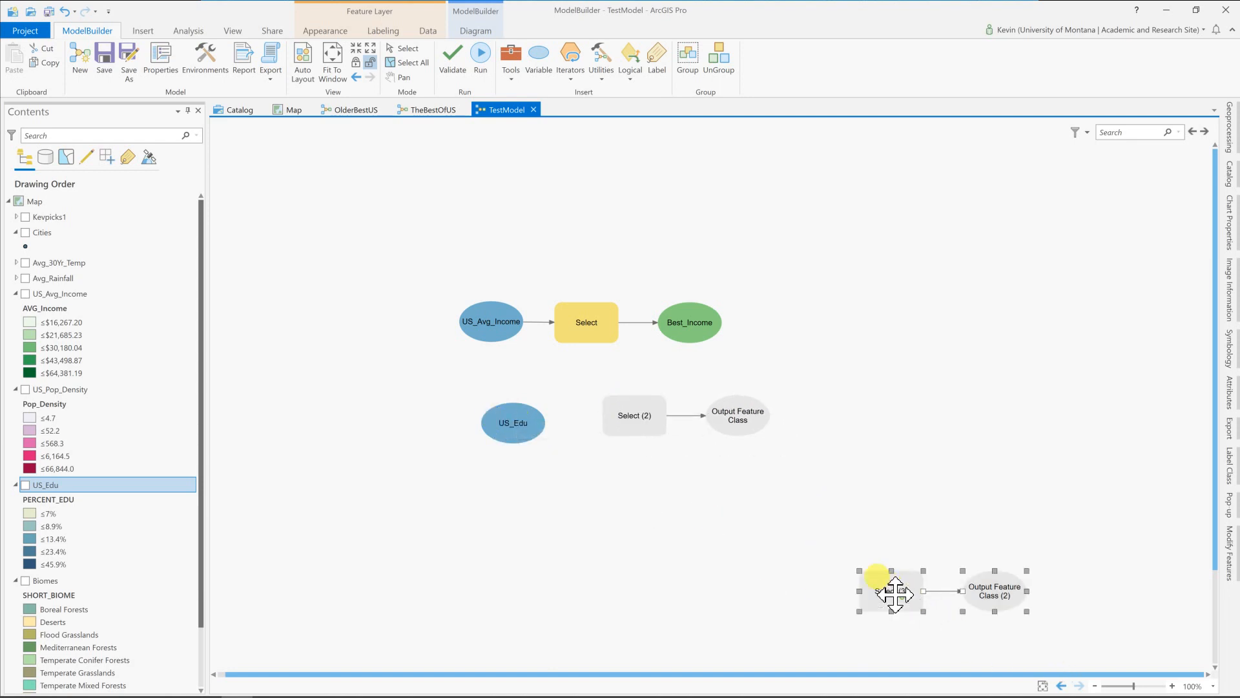
{"action": "left_click_drag", "start_coordinate": [894, 587], "coordinate": [749, 529]}
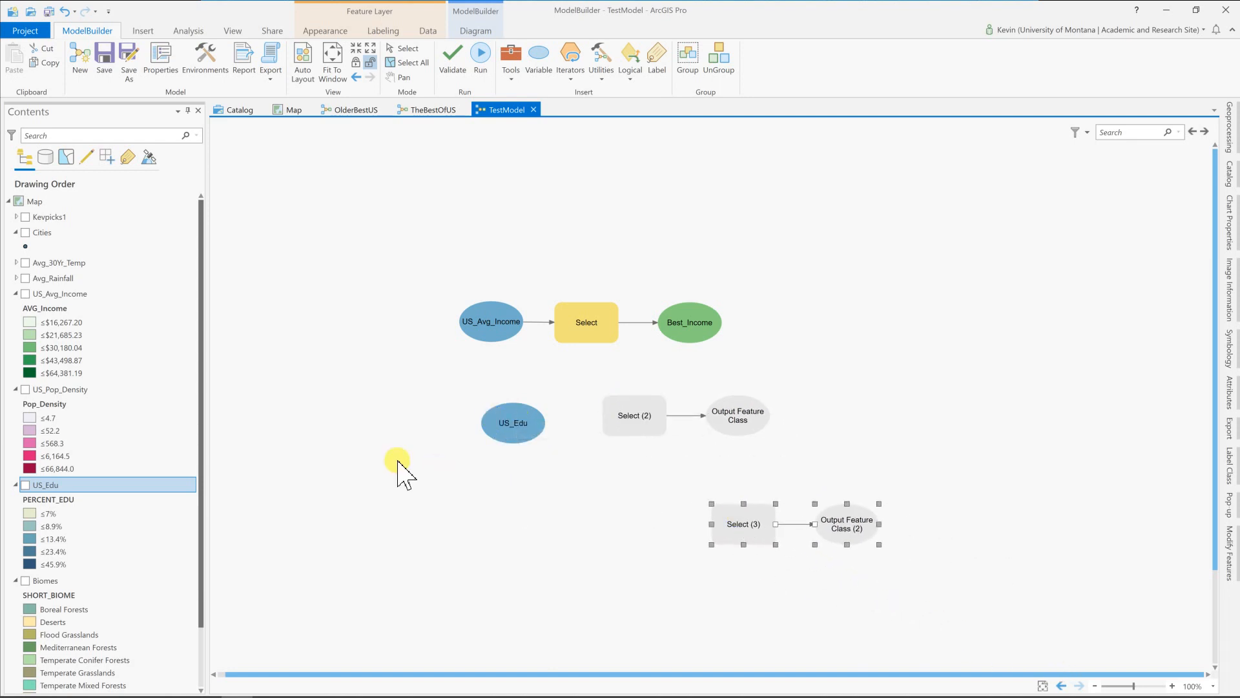
{"action": "left_click", "coordinate": [43, 233]}
{"action": "left_click_drag", "start_coordinate": [618, 520], "coordinate": [587, 522]}
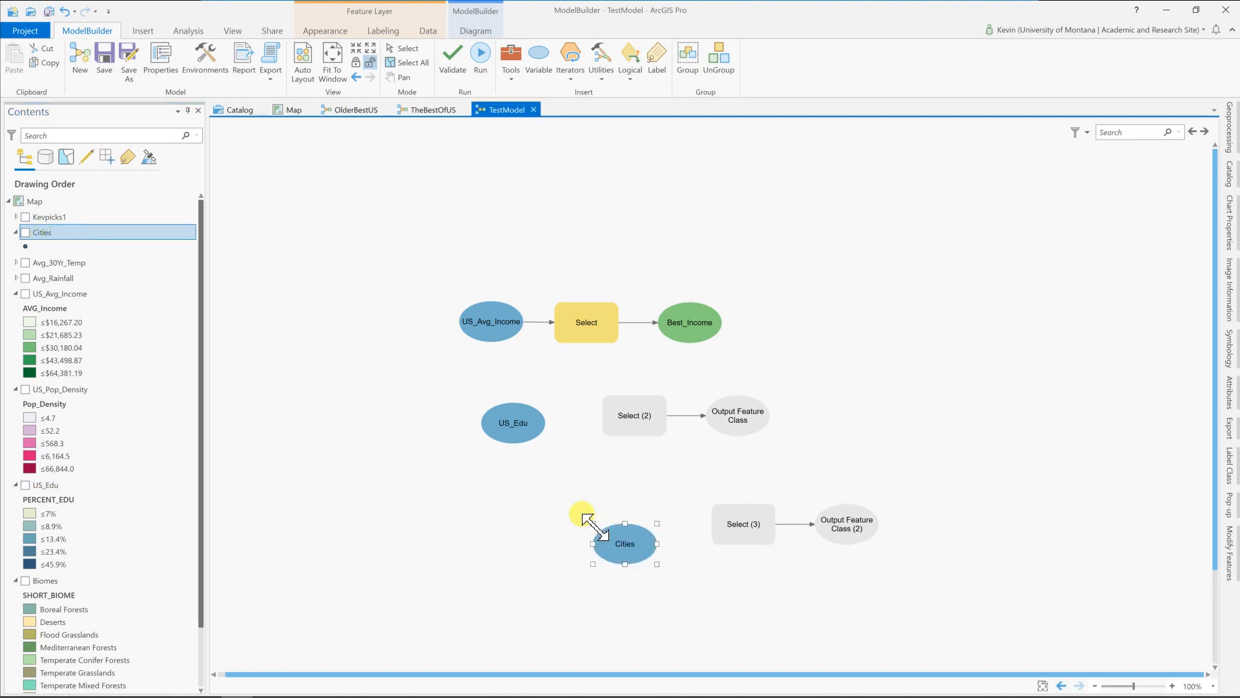
Connect US_Edu to Select (2) and Cities to Select (3) as Input Features, and apply Auto Layout to the model
{"action": "left_click_drag", "start_coordinate": [542, 421], "coordinate": [638, 421]}
{"action": "left_click", "coordinate": [682, 432]}
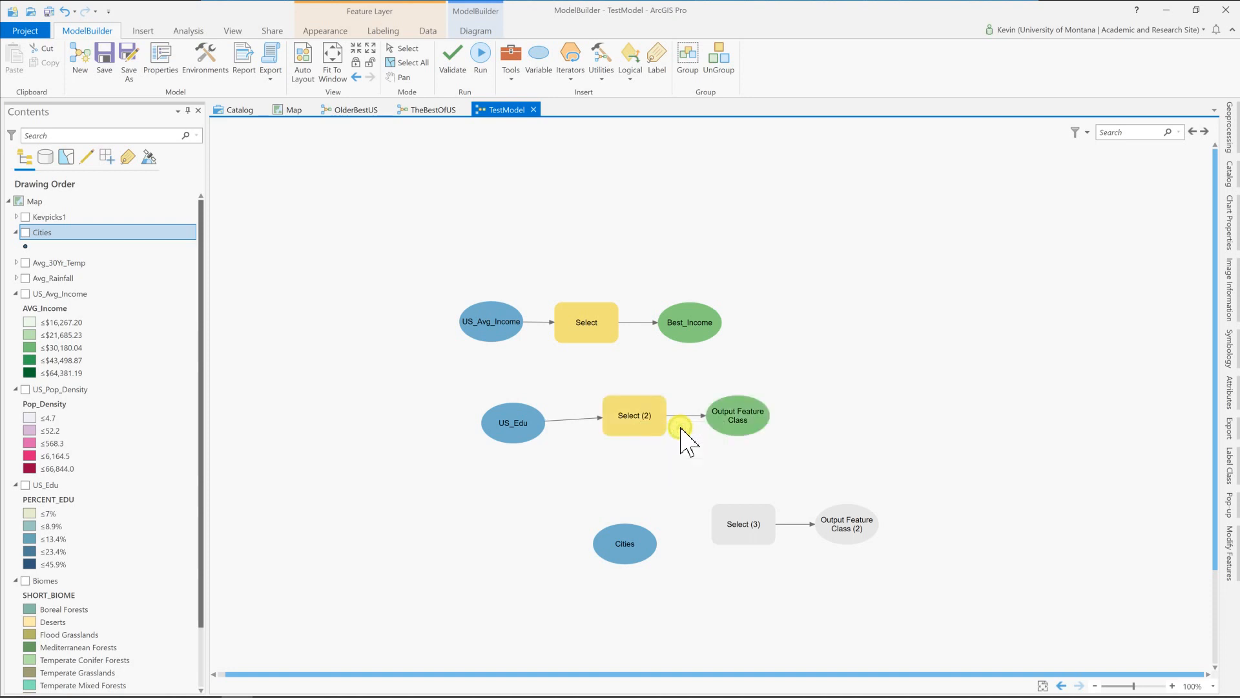
{"action": "left_click_drag", "start_coordinate": [632, 548], "coordinate": [740, 540]}
{"action": "left_click", "coordinate": [765, 551]}
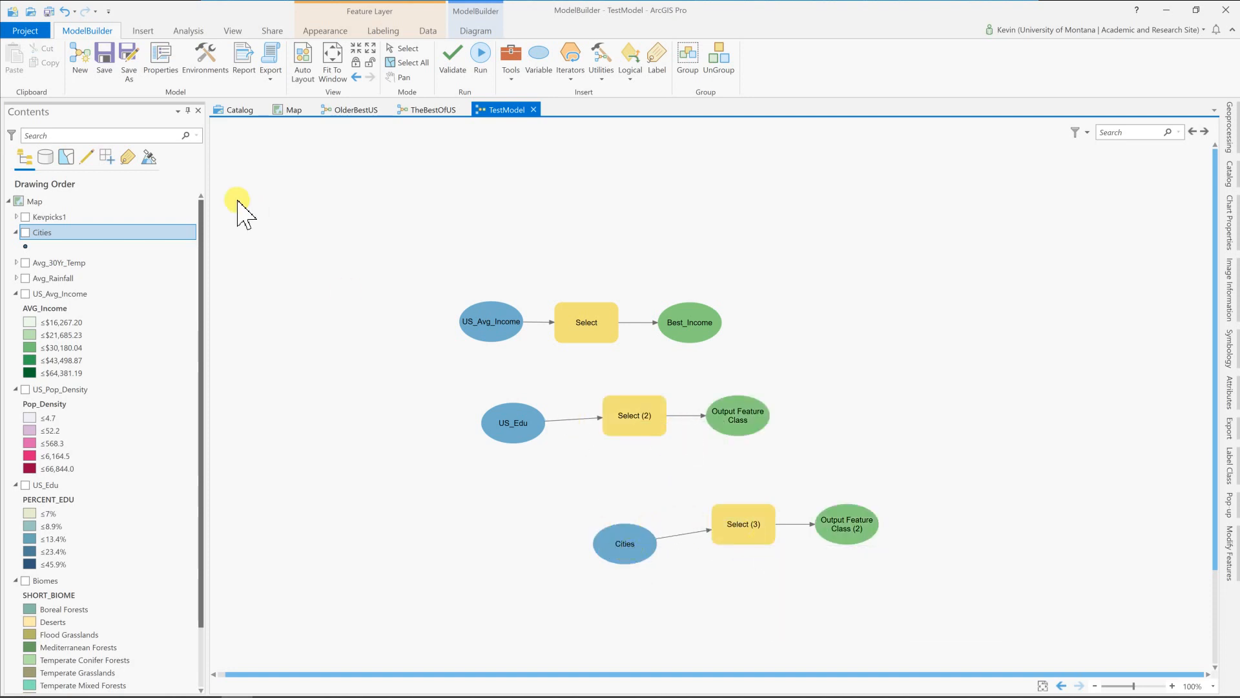
{"action": "left_click", "coordinate": [309, 67]}
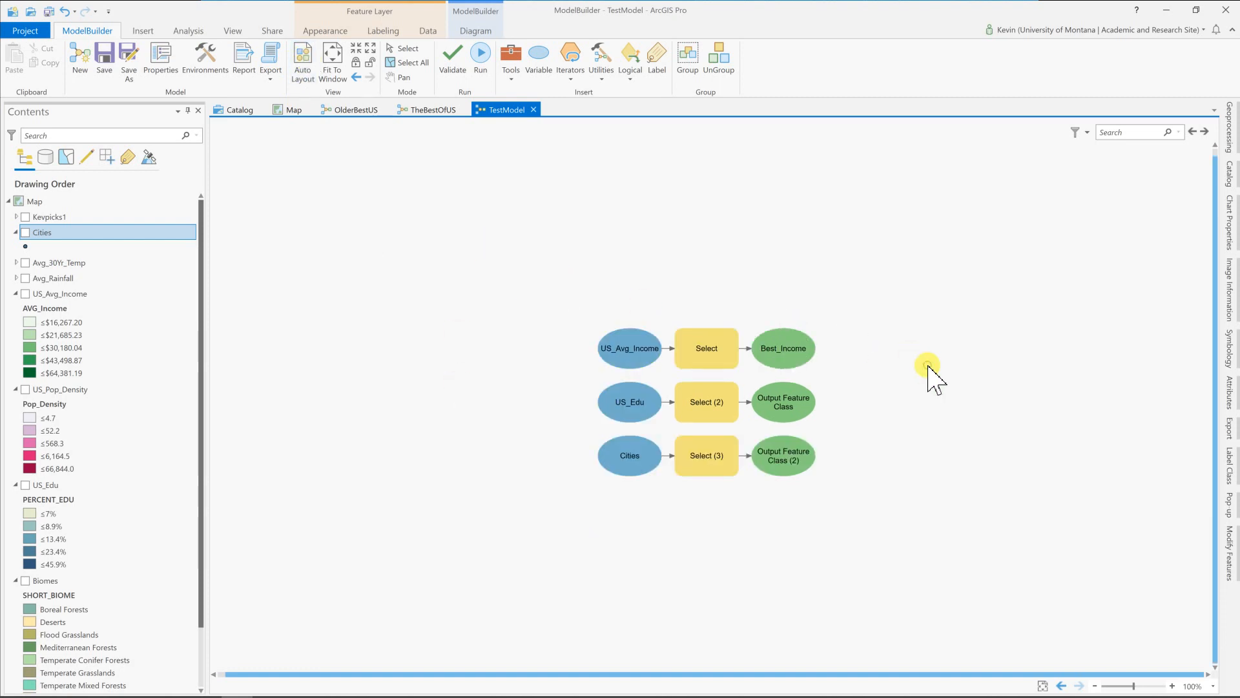
Open the Select (2) tool's parameters and set the output feature class to %scratchgdb%\Best_Edu
{"action": "double_click", "coordinate": [719, 412]}
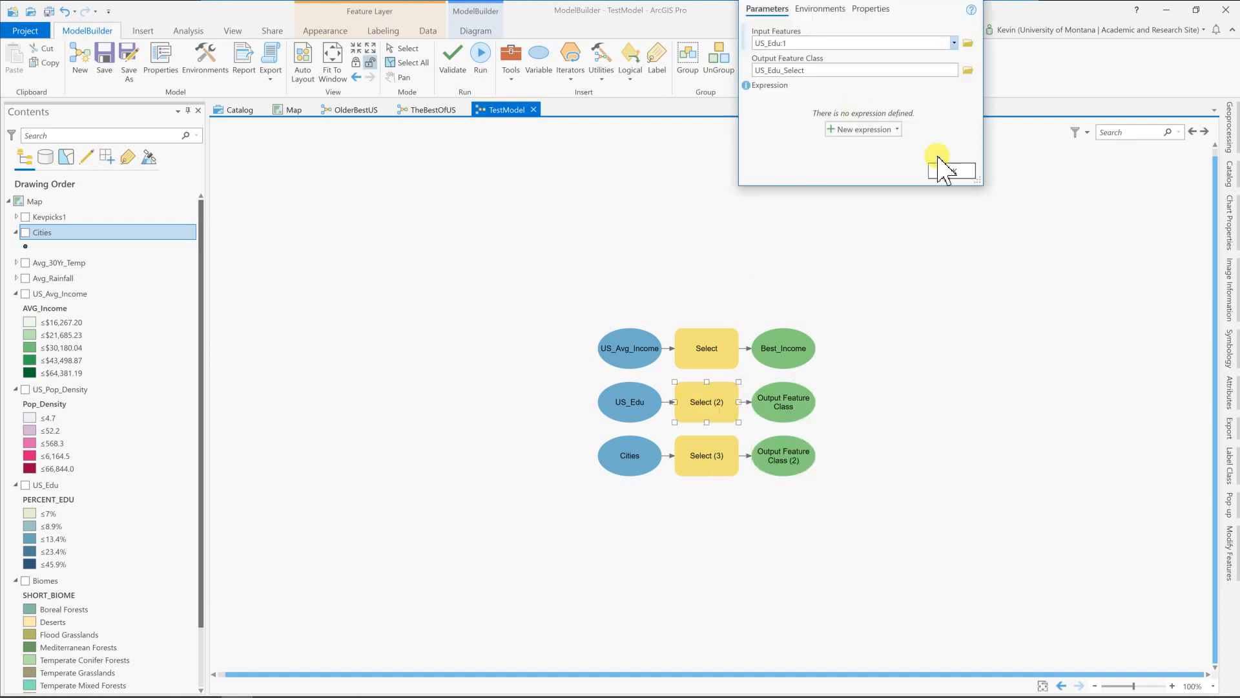
{"action": "scroll", "coordinate": [979, 173], "scroll_direction": "down", "scroll_amount": 2}
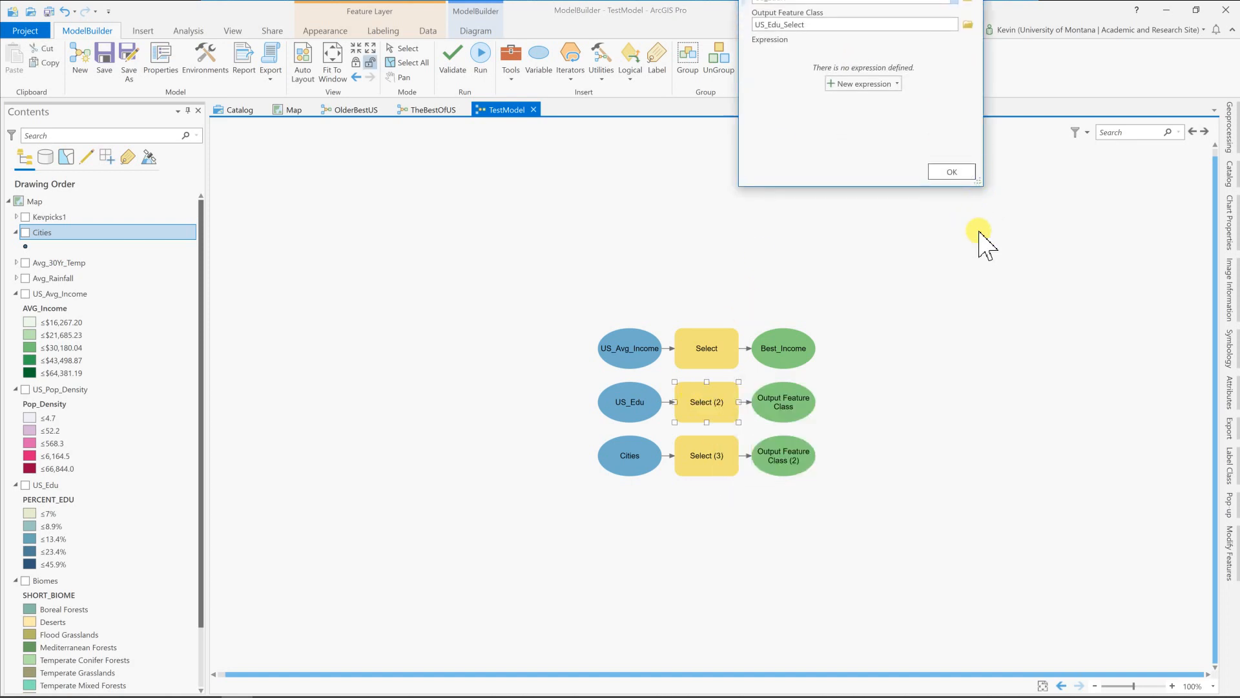
{"action": "scroll", "coordinate": [904, 47], "scroll_direction": "up", "scroll_amount": 2}
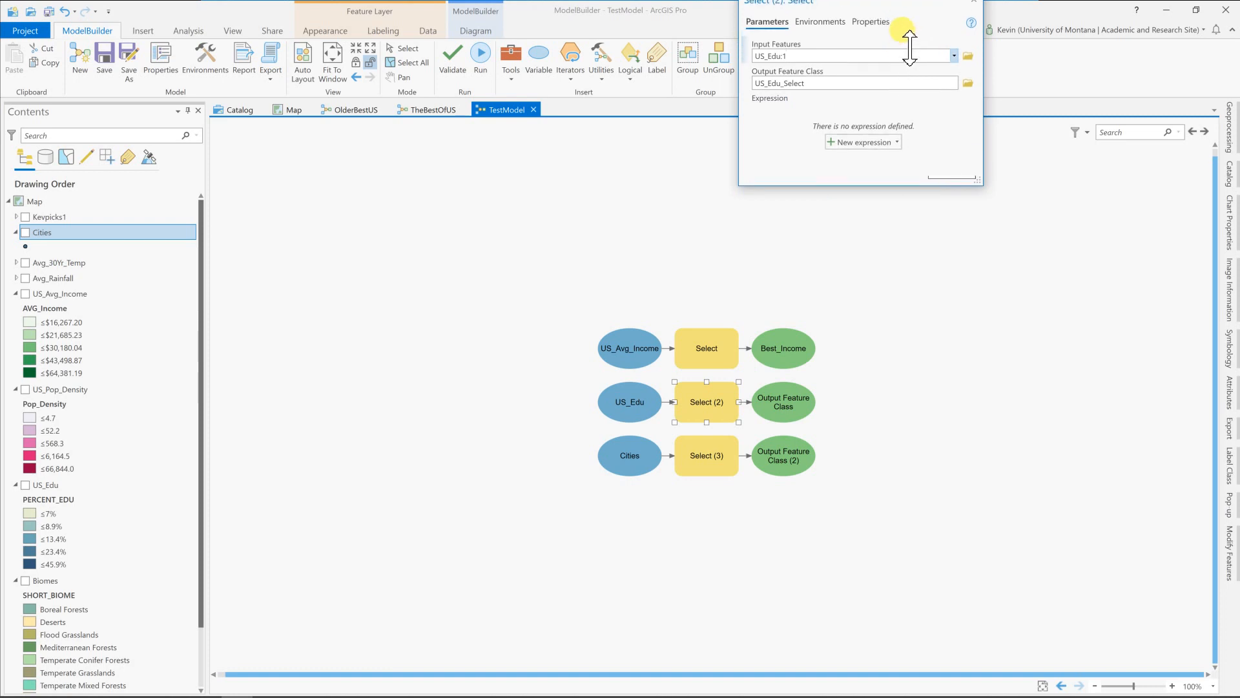
{"action": "left_click_drag", "start_coordinate": [903, 30], "coordinate": [909, 78]}
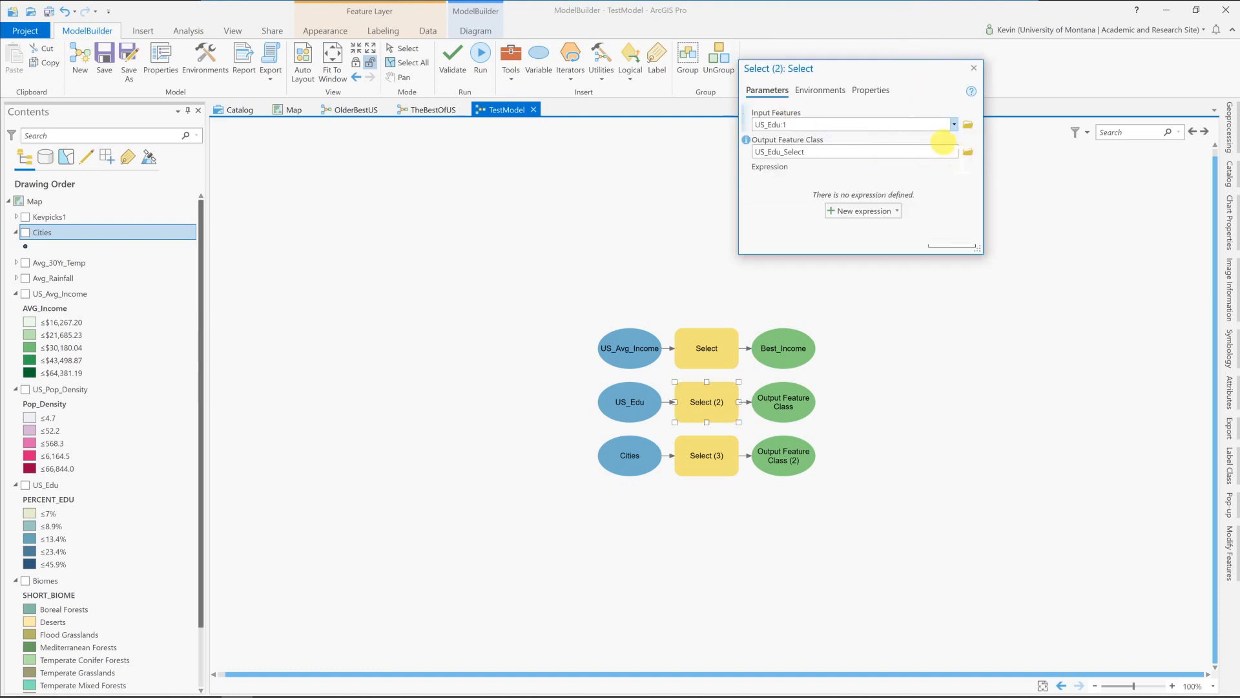
{"action": "left_click", "coordinate": [942, 150]}
{"action": "left_click_drag", "start_coordinate": [942, 151], "coordinate": [750, 153]}
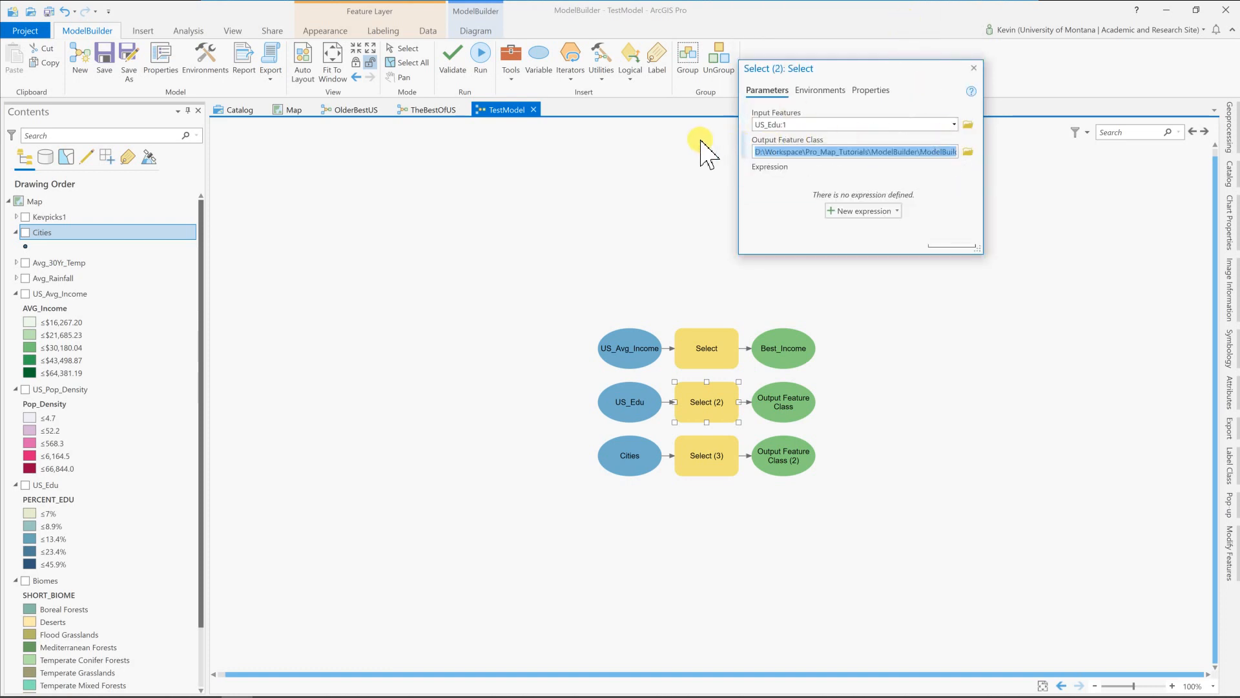
{"action": "key", "text": "BackSpace"}
{"action": "mouse_move", "coordinate": [749, 145]}
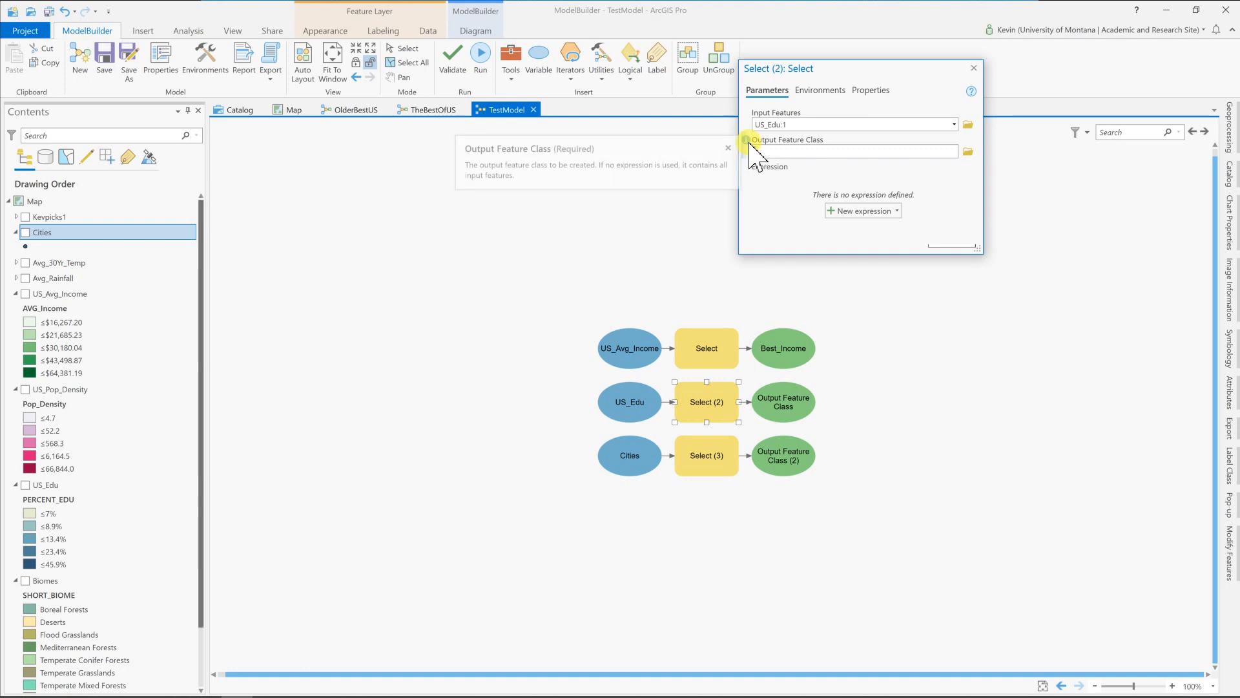
{"action": "type", "text": "%scratchgdb%\\"}
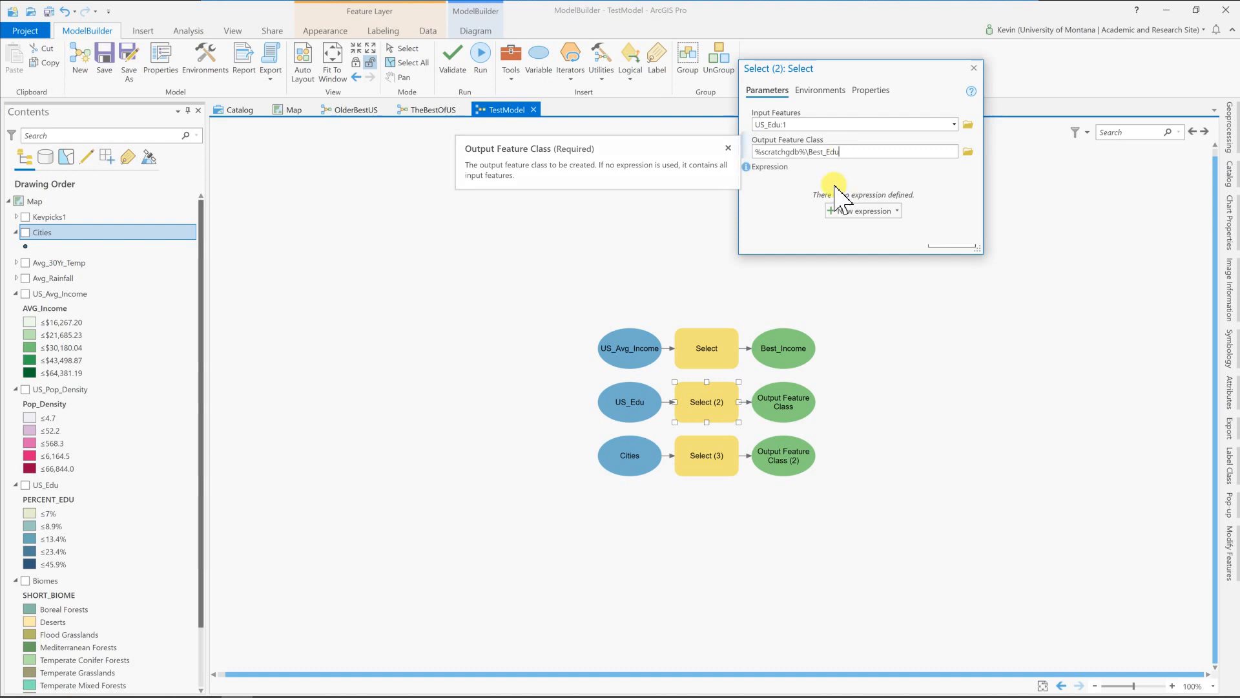
Create a new expression for Select (2) on the PERCENT_EDU field, and enlarge and reposition the parameters dialog
{"action": "left_click", "coordinate": [897, 212]}
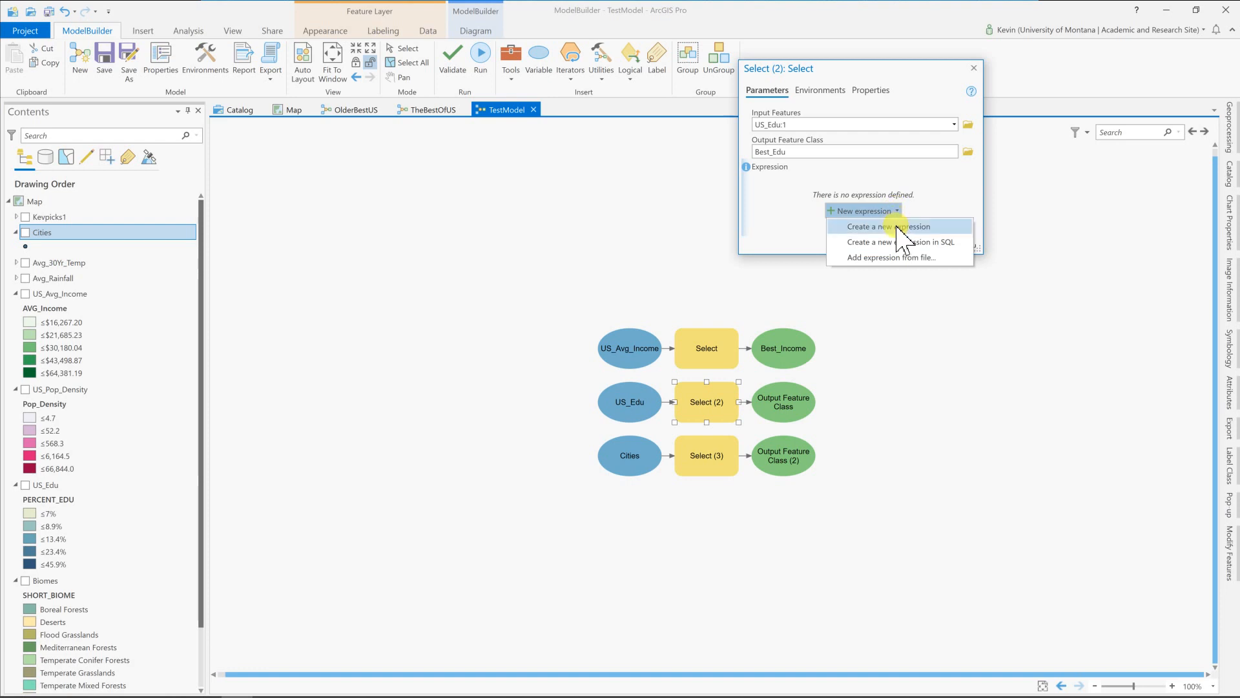
{"action": "left_click", "coordinate": [900, 227]}
{"action": "left_click", "coordinate": [844, 226]}
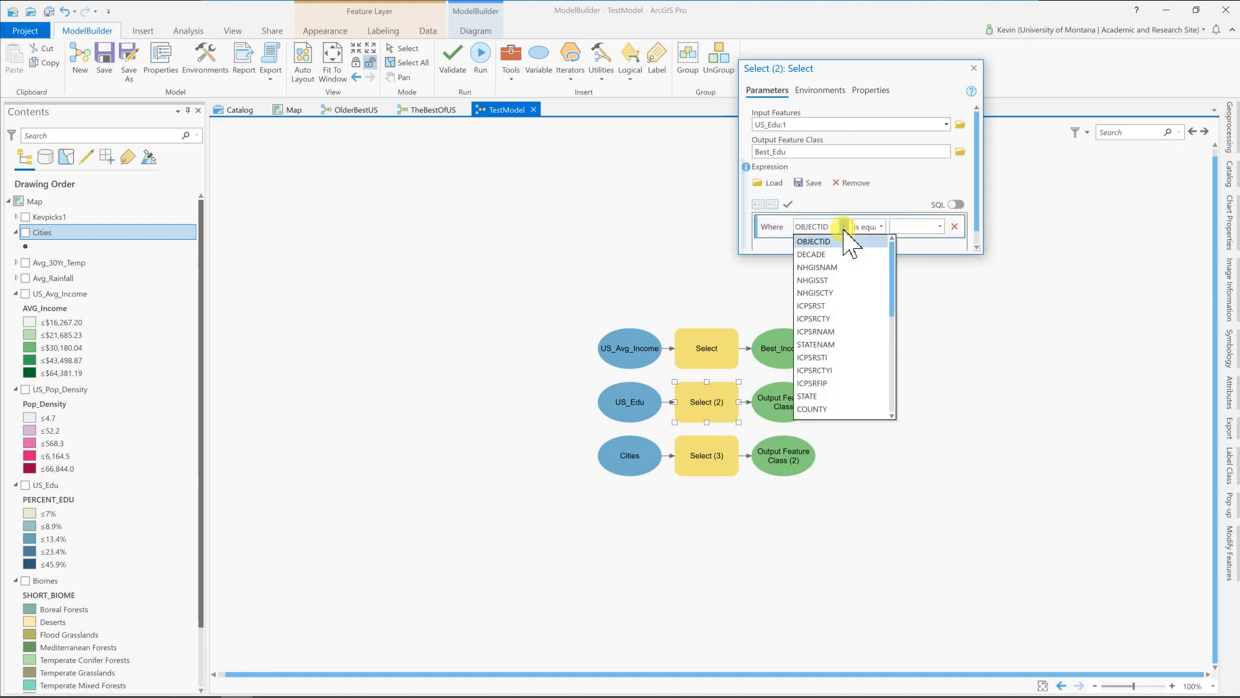
{"action": "left_click_drag", "start_coordinate": [893, 284], "coordinate": [894, 342]}
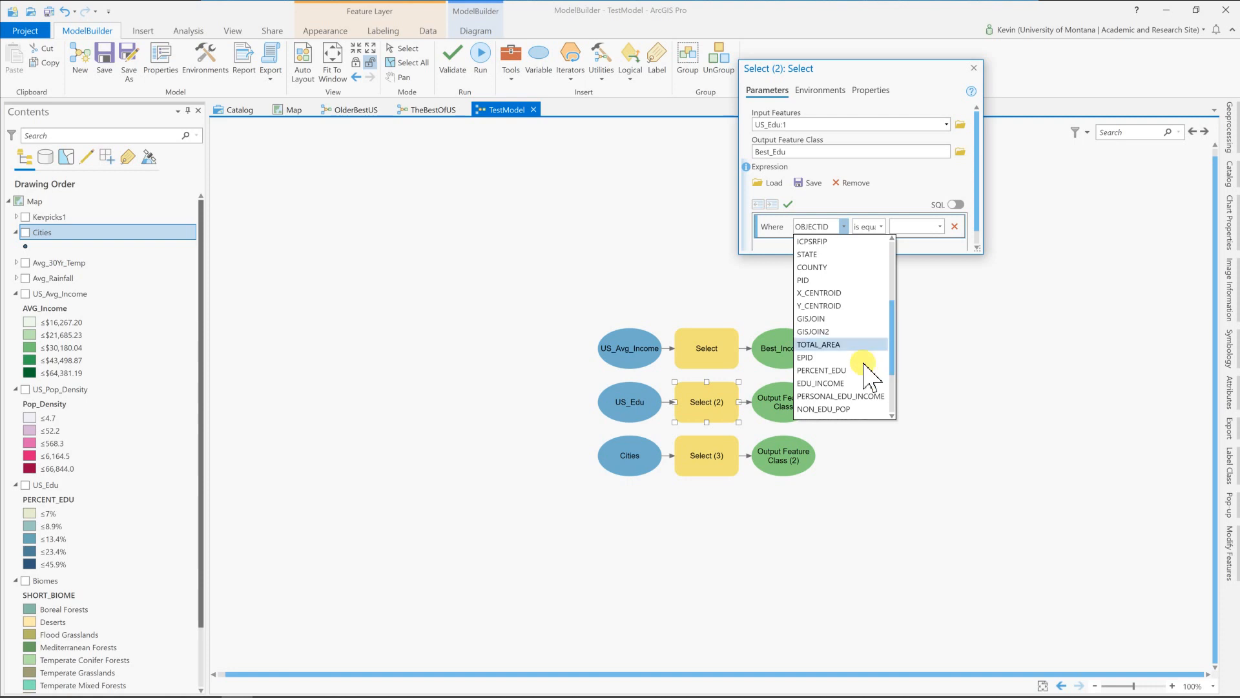
{"action": "left_click", "coordinate": [836, 370]}
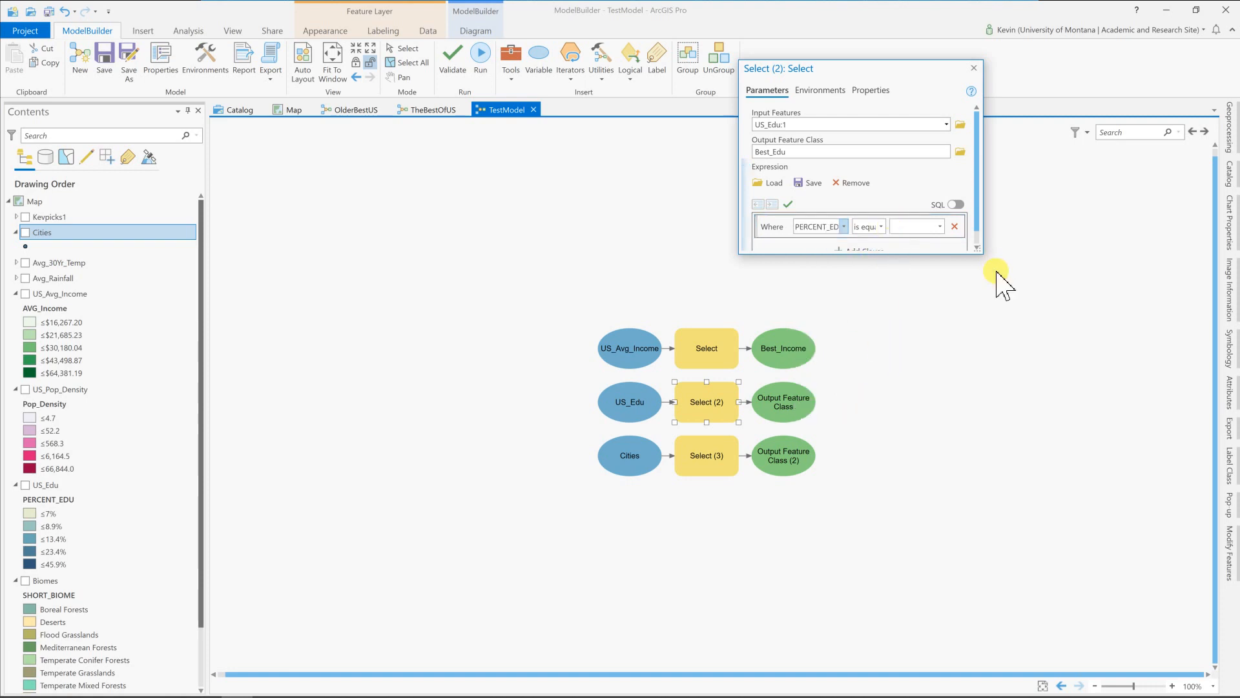
{"action": "left_click_drag", "start_coordinate": [981, 255], "coordinate": [983, 332]}
{"action": "left_click_drag", "start_coordinate": [892, 87], "coordinate": [451, 257]}
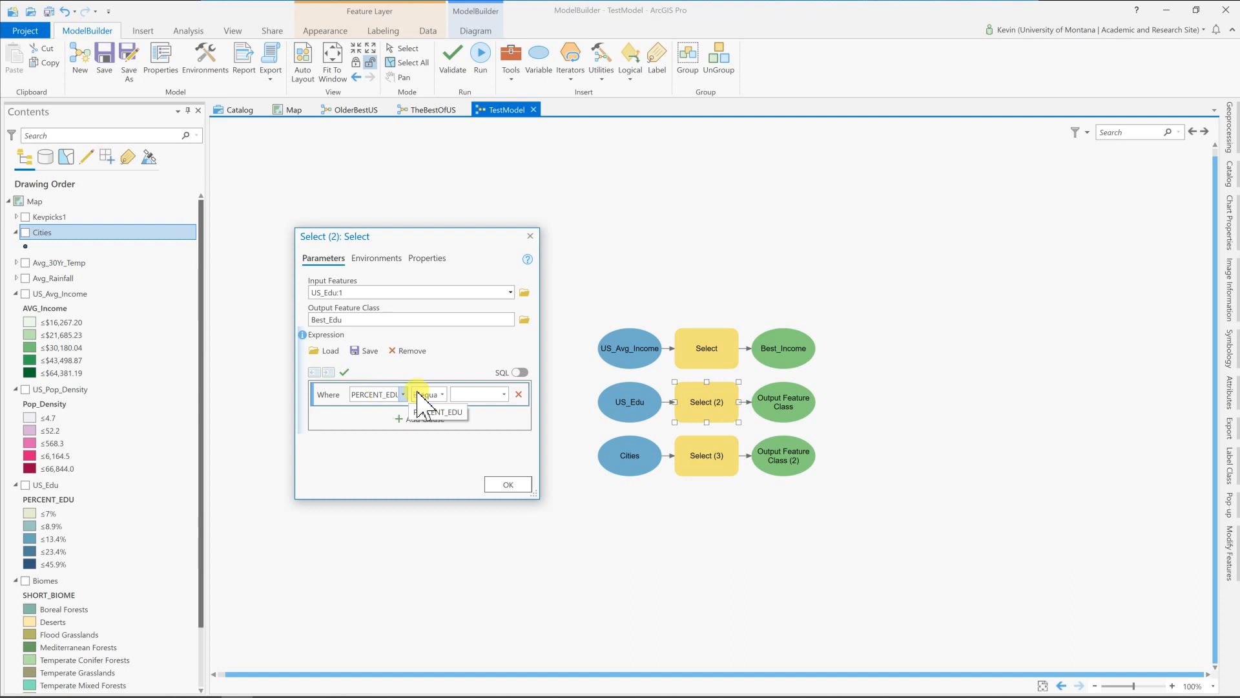
Rewrite the Select (2) expression in SQL as PERCENT_EDU BETWEEN .15 AND .20 and accept the tool's parameters
{"action": "left_click", "coordinate": [520, 372]}
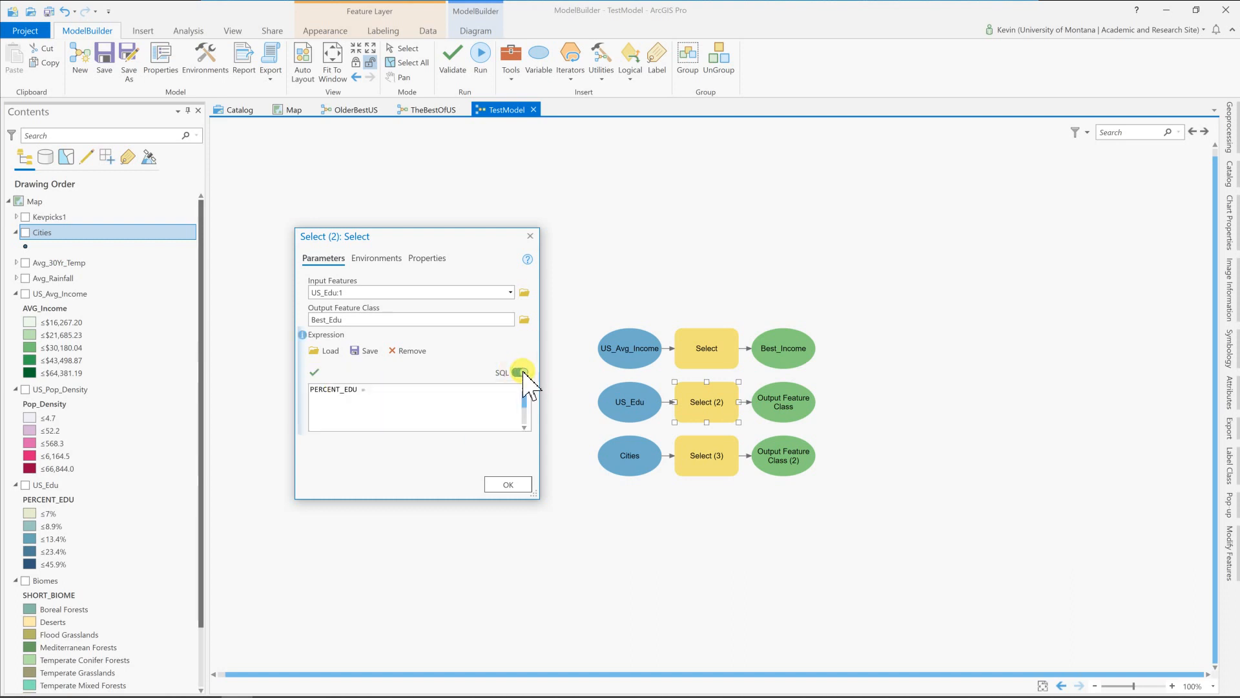
{"action": "left_click_drag", "start_coordinate": [366, 390], "coordinate": [362, 390]}
{"action": "key", "text": "BackSpace"}
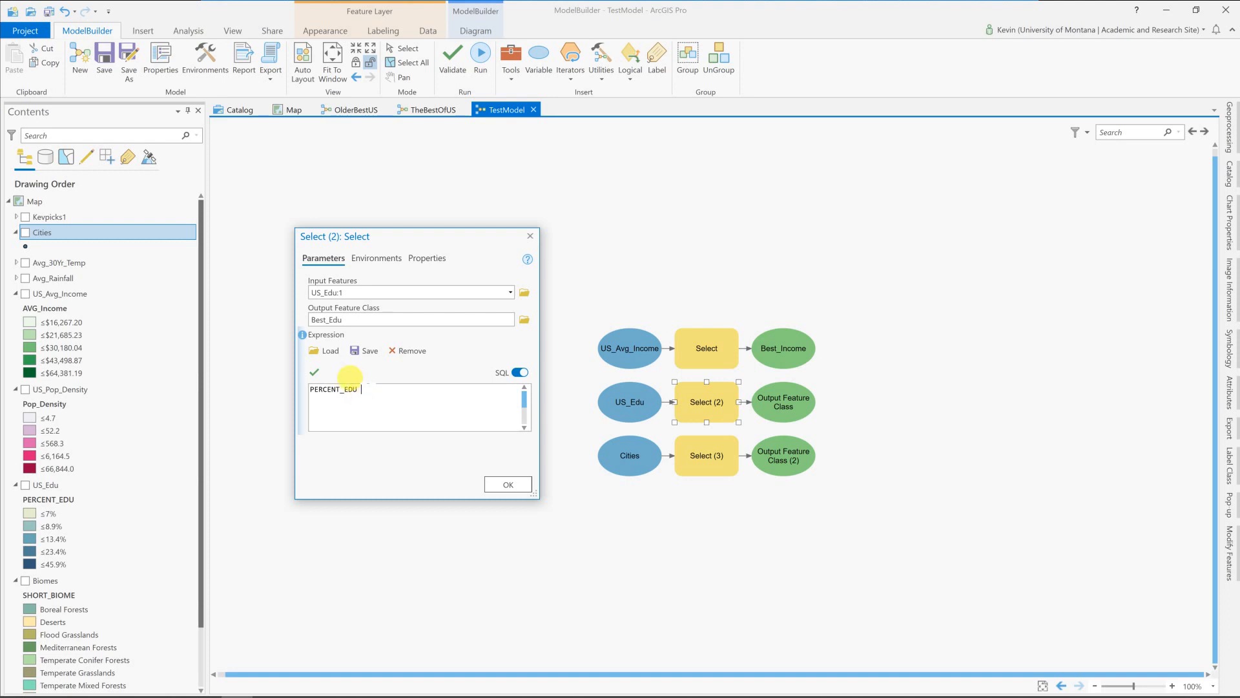
{"action": "type", "text": "BI"}
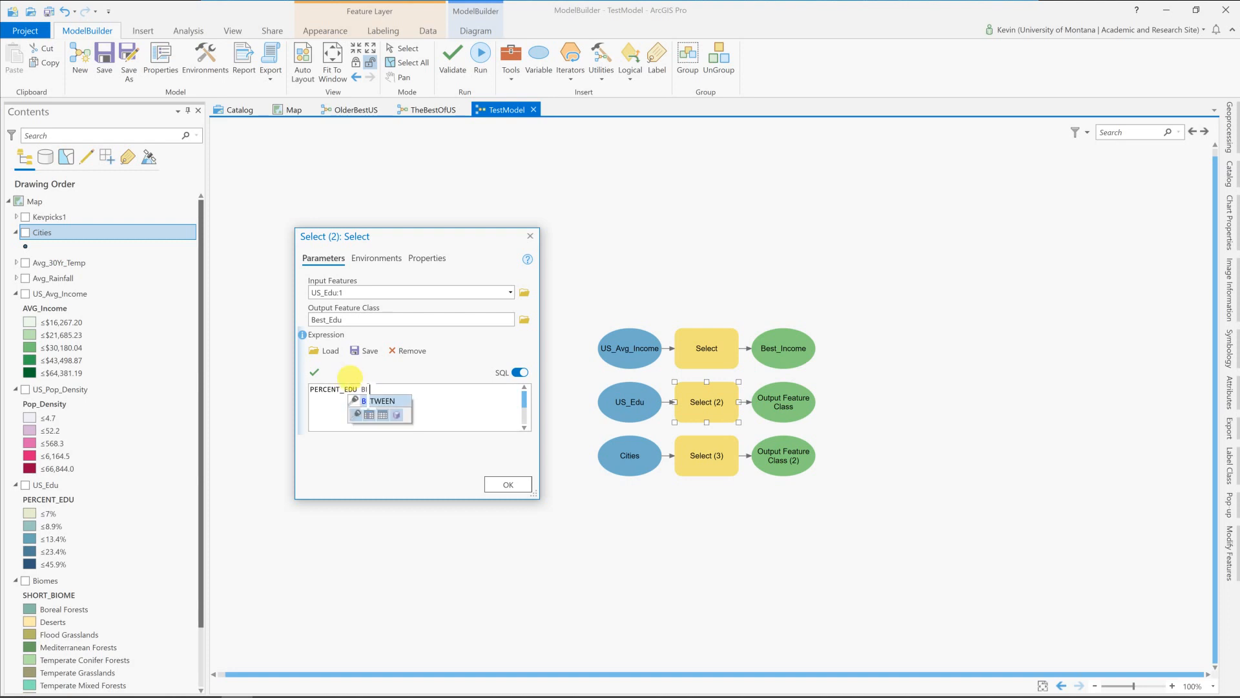
{"action": "type", "text": "TW"}
{"action": "key", "text": "Return"}
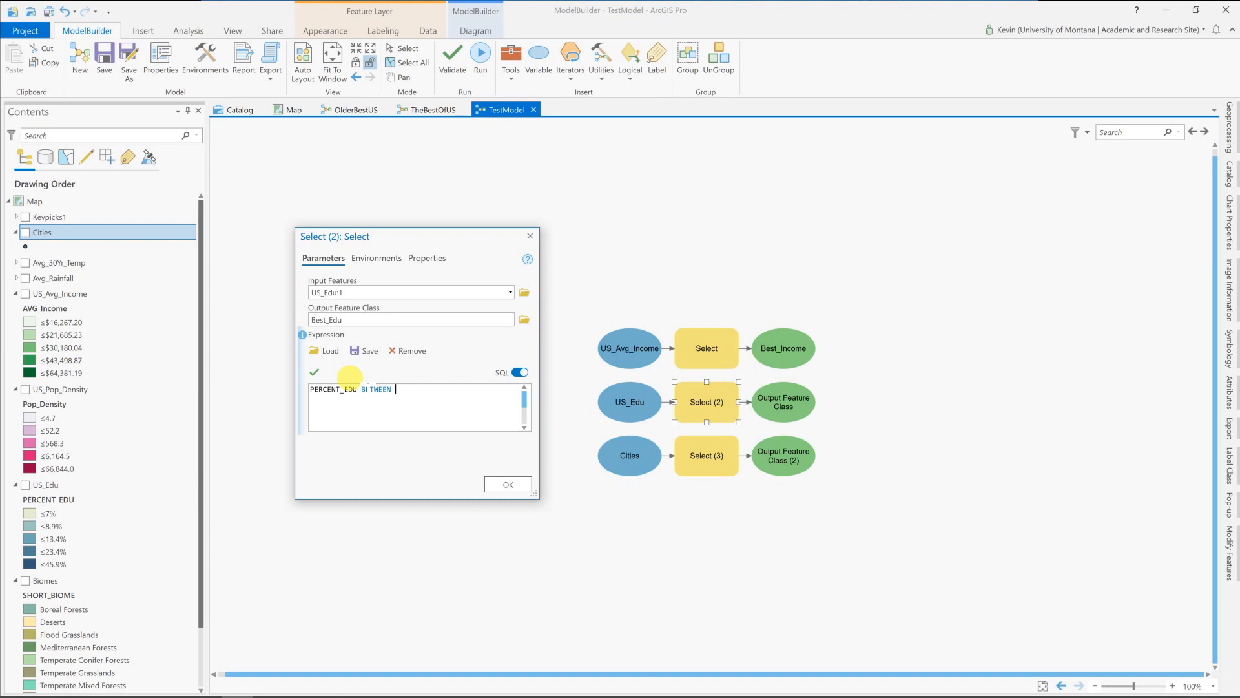
{"action": "type", "text": ".15"}
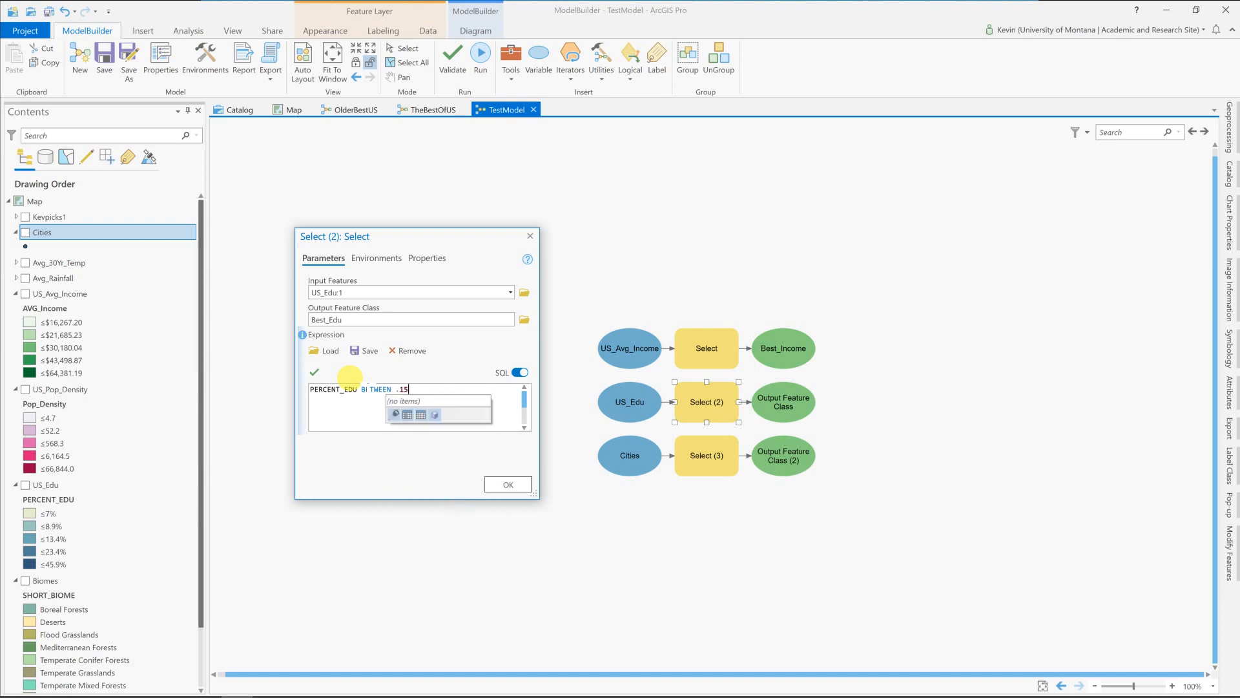
{"action": "type", "text": " AN"}
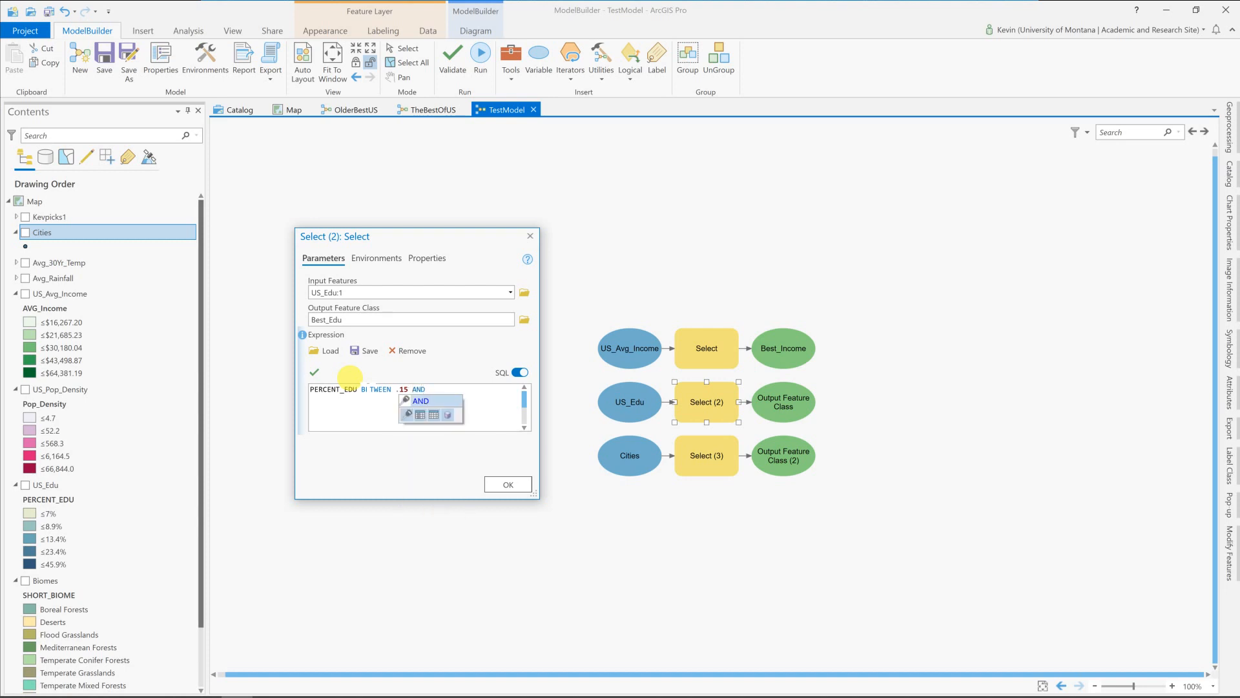
{"action": "type", "text": "D"}
{"action": "key", "text": "Return"}
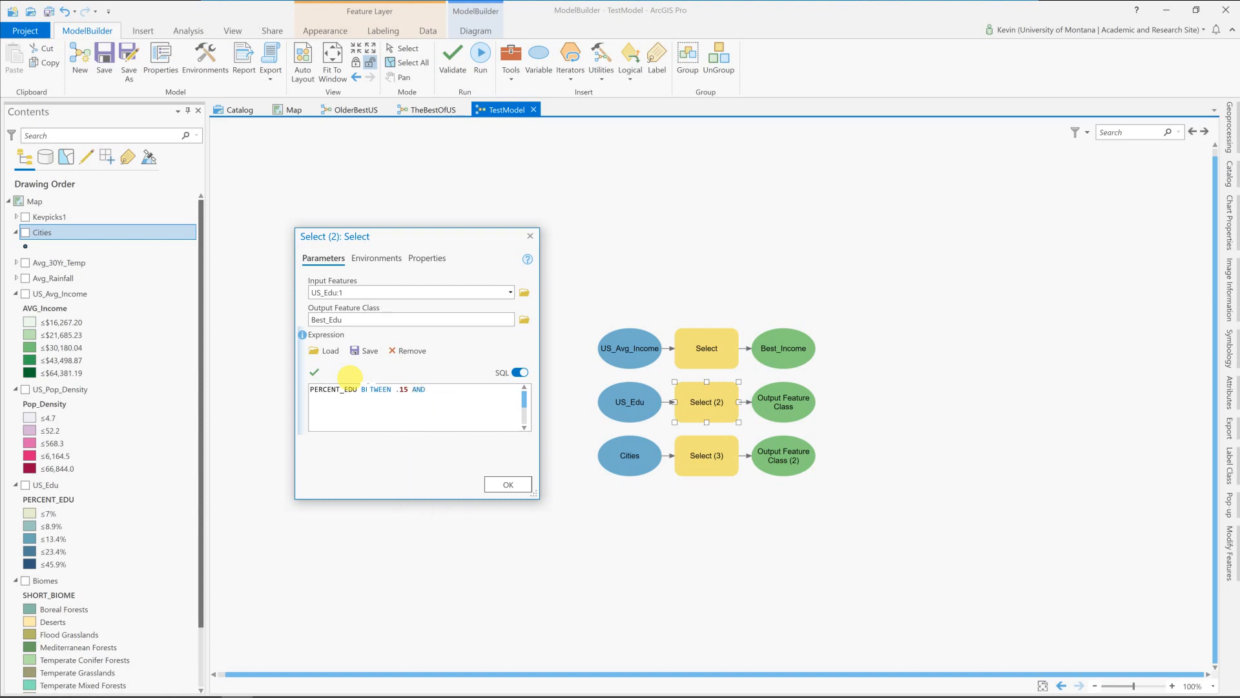
{"action": "type", "text": ".2"}
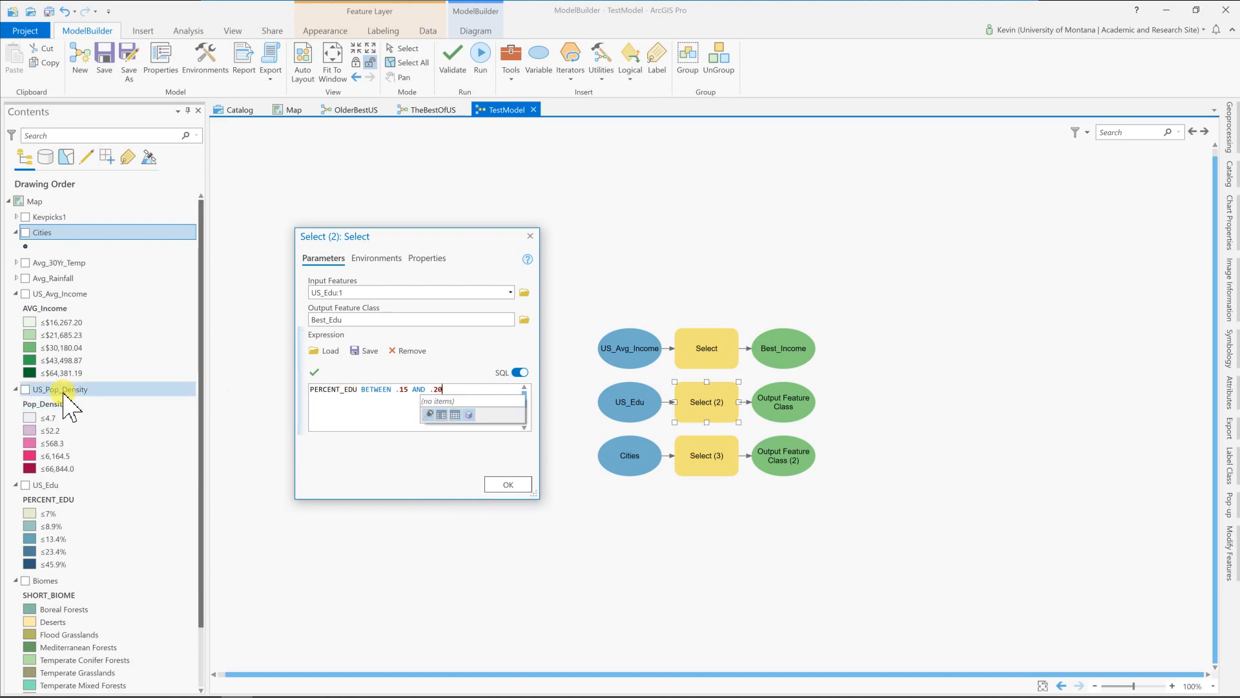
{"action": "left_click", "coordinate": [432, 462]}
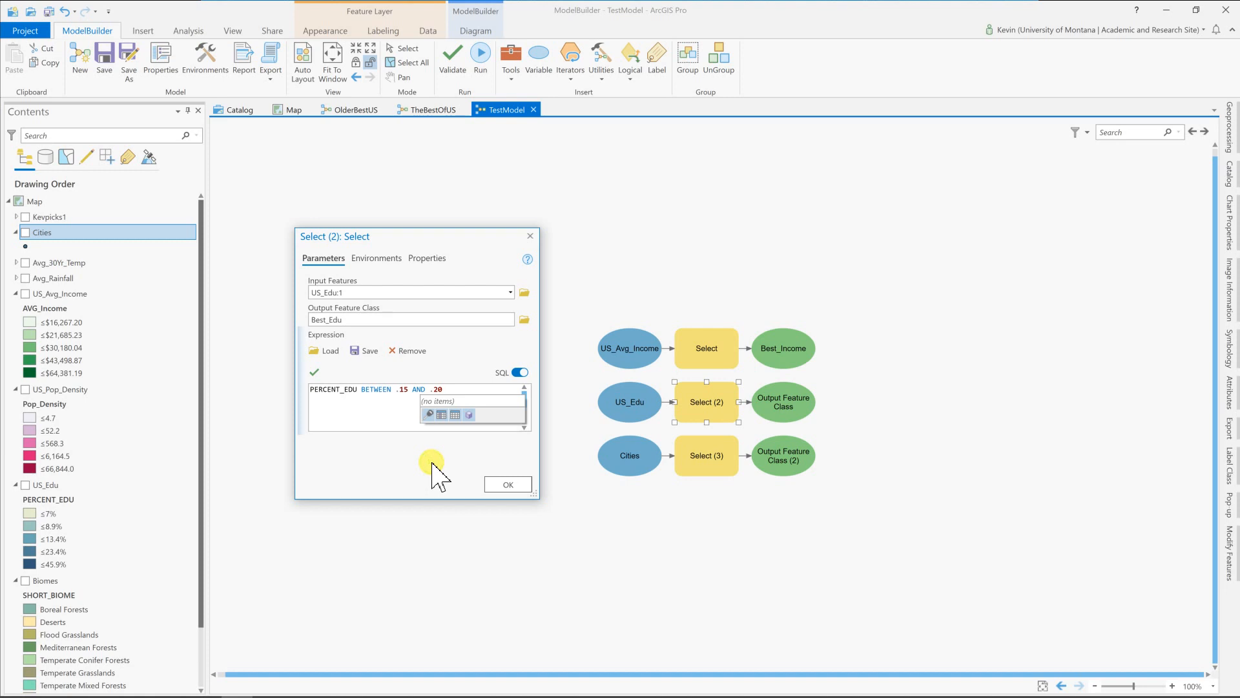
{"action": "left_click", "coordinate": [508, 484]}
Open the Select (3) tool's parameters and set the output feature class to %scratchgdb%\Best_Cities
{"action": "left_click", "coordinate": [701, 454]}
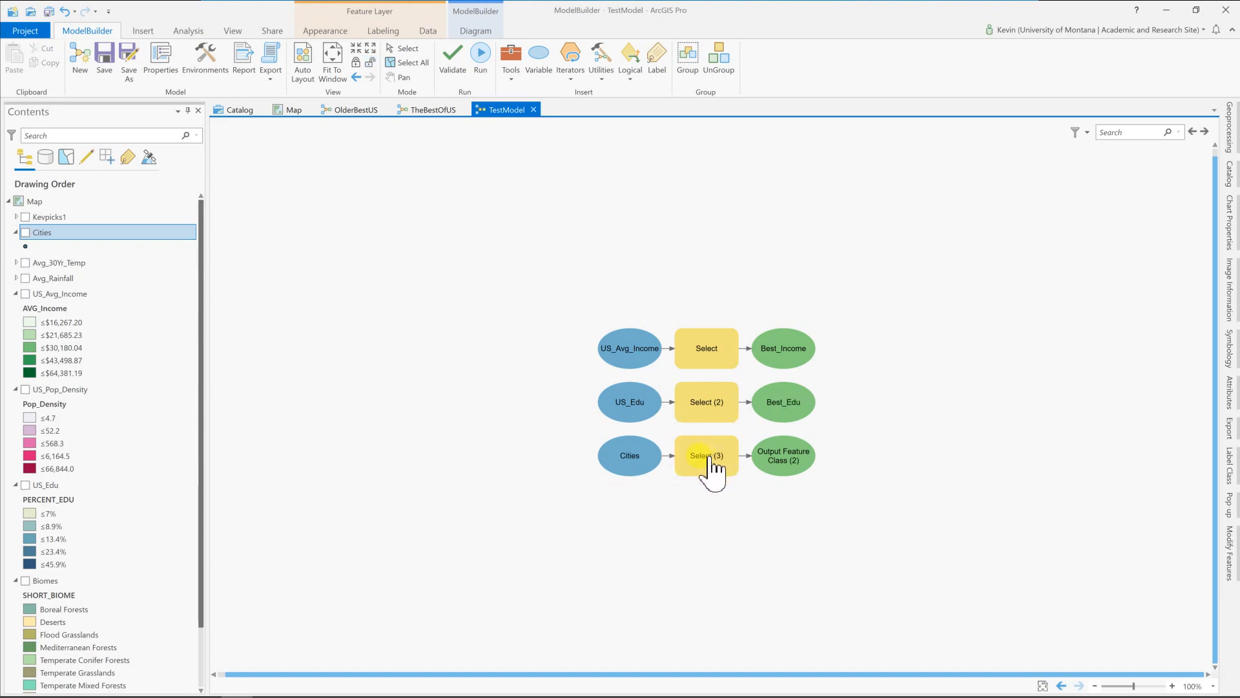
{"action": "double_click", "coordinate": [710, 457]}
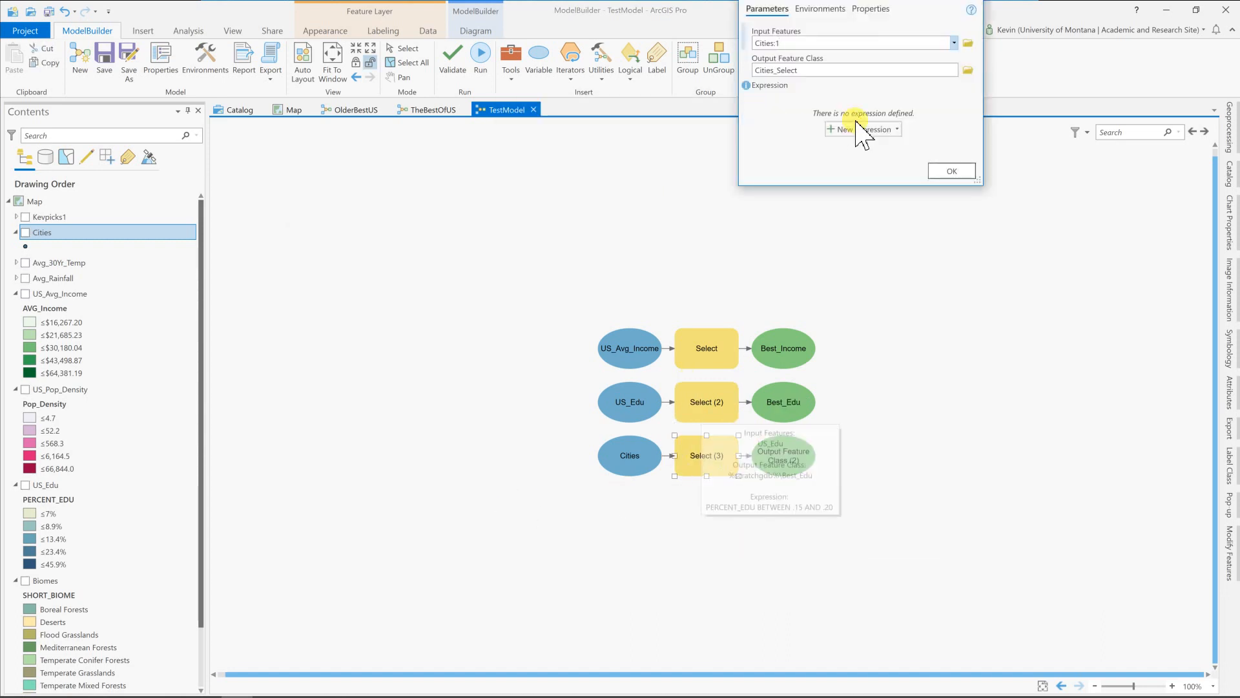
{"action": "left_click", "coordinate": [899, 70]}
{"action": "left_click_drag", "start_coordinate": [899, 70], "coordinate": [705, 65]}
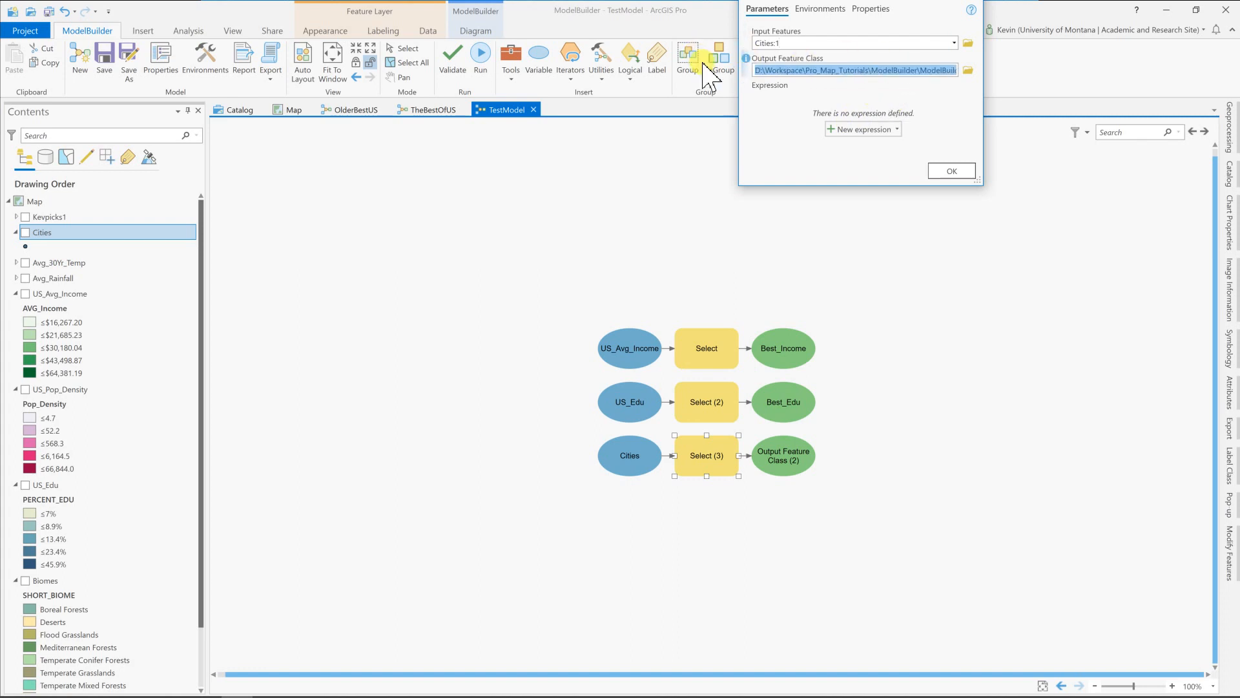
{"action": "key", "text": "BackSpace"}
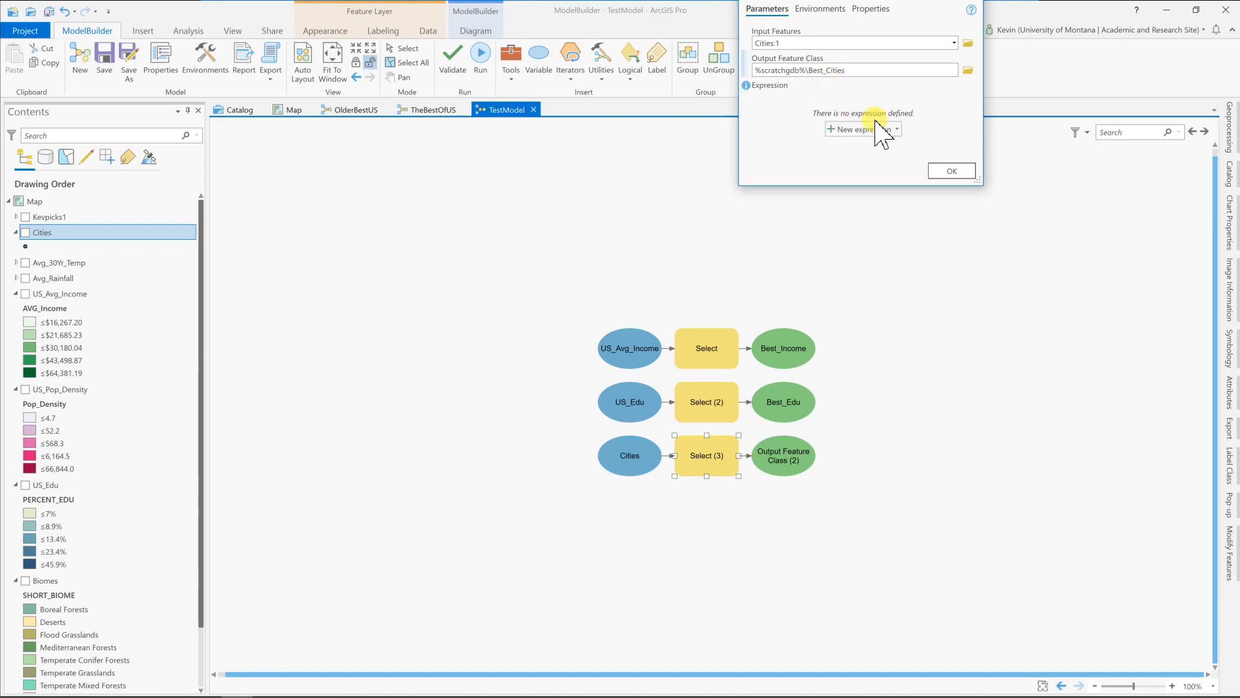
{"action": "left_click", "coordinate": [911, 102]}
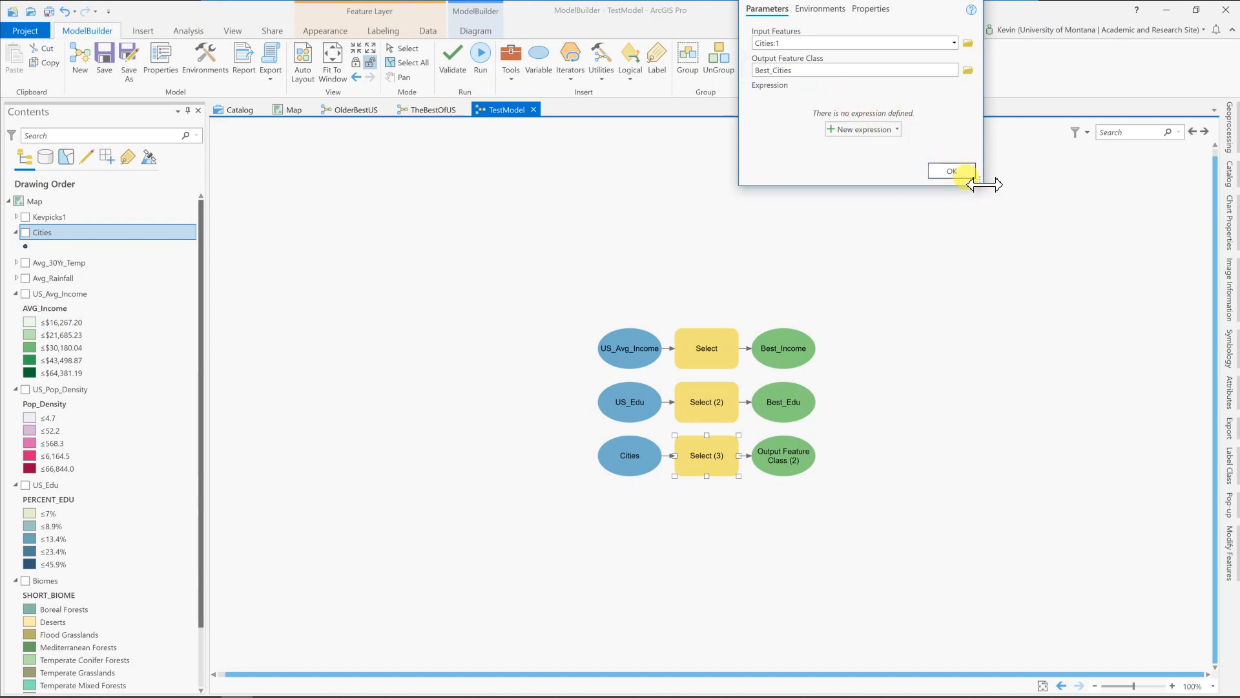
Build the Select (3) expression POP_2010 is less than or equal to 40000, verify it and accept the tool's parameters
{"action": "left_click_drag", "start_coordinate": [980, 186], "coordinate": [973, 224]}
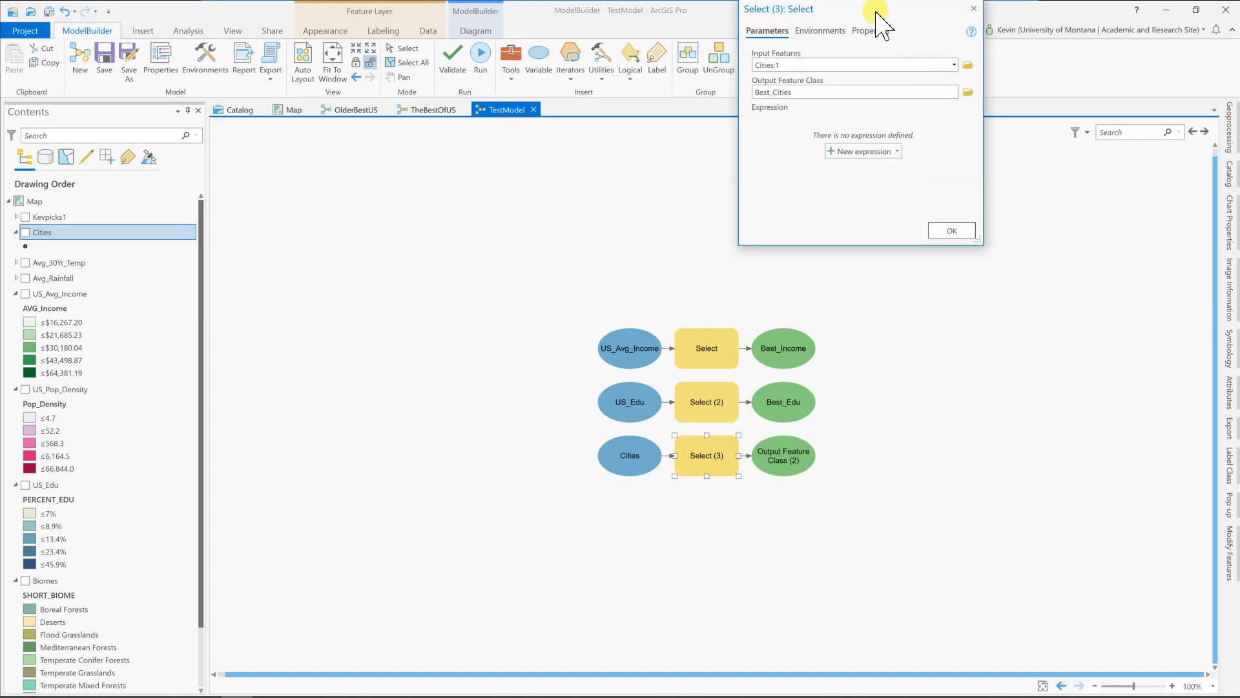
{"action": "left_click_drag", "start_coordinate": [865, 10], "coordinate": [456, 282]}
{"action": "left_click", "coordinate": [443, 416]}
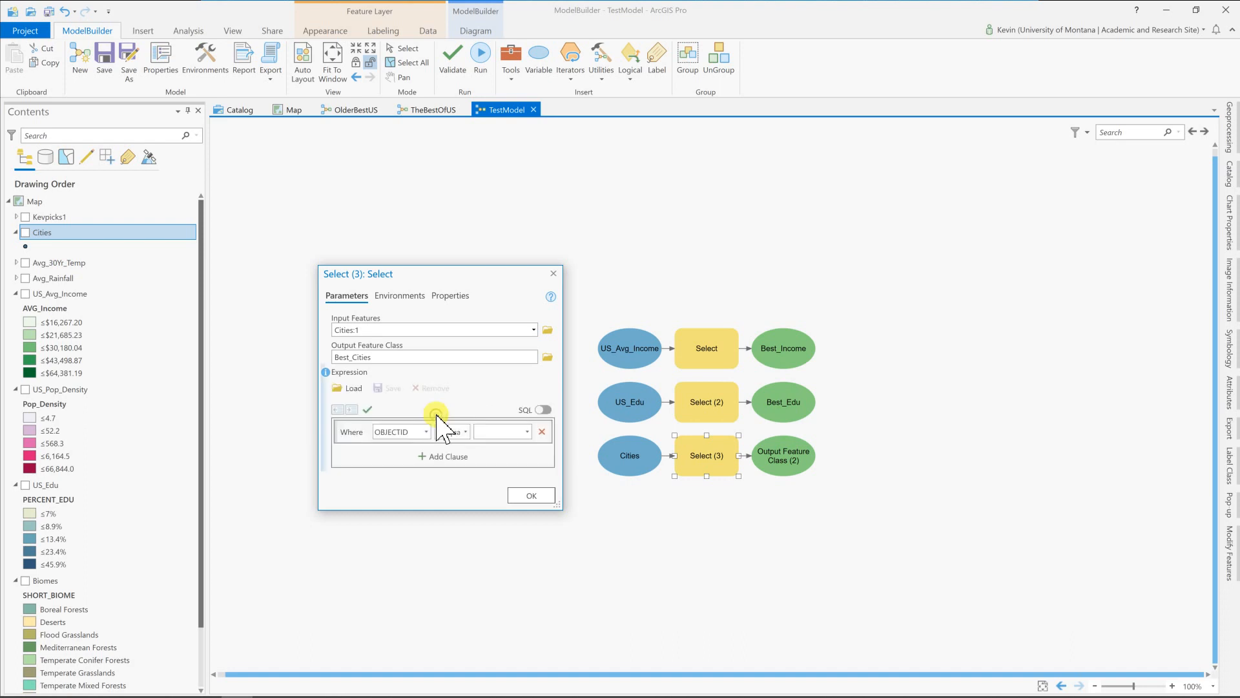
{"action": "left_click", "coordinate": [426, 432]}
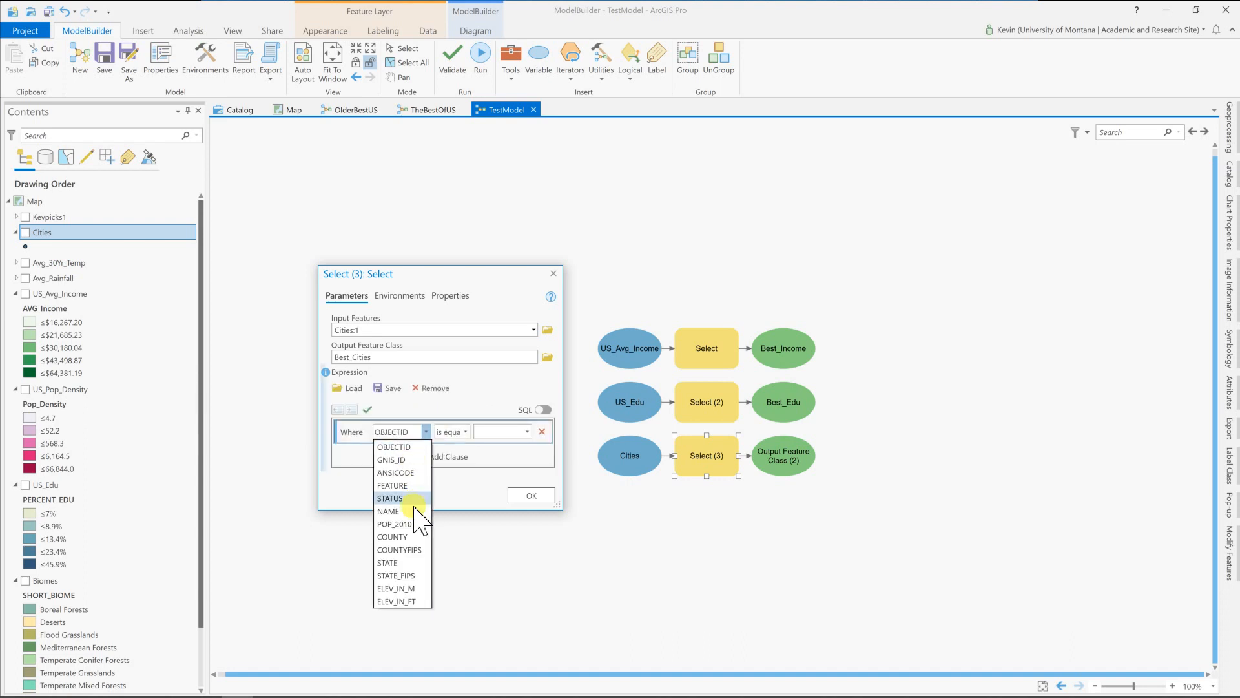
{"action": "left_click", "coordinate": [404, 525]}
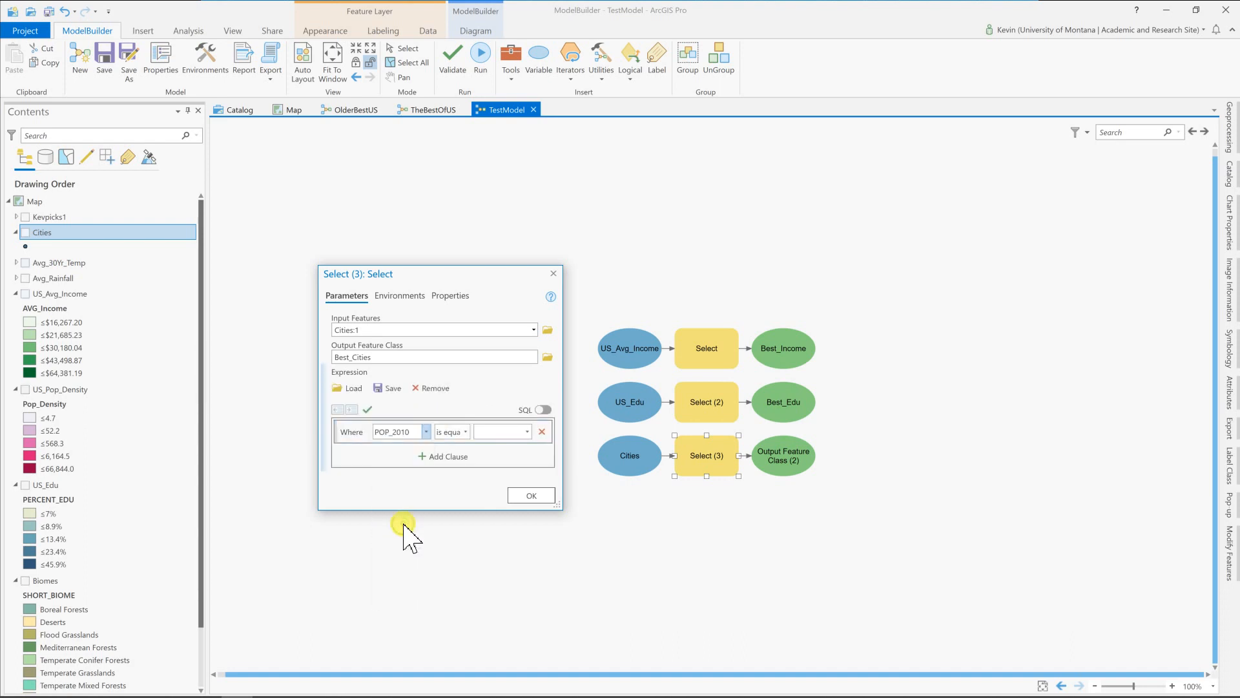
{"action": "left_click", "coordinate": [466, 432]}
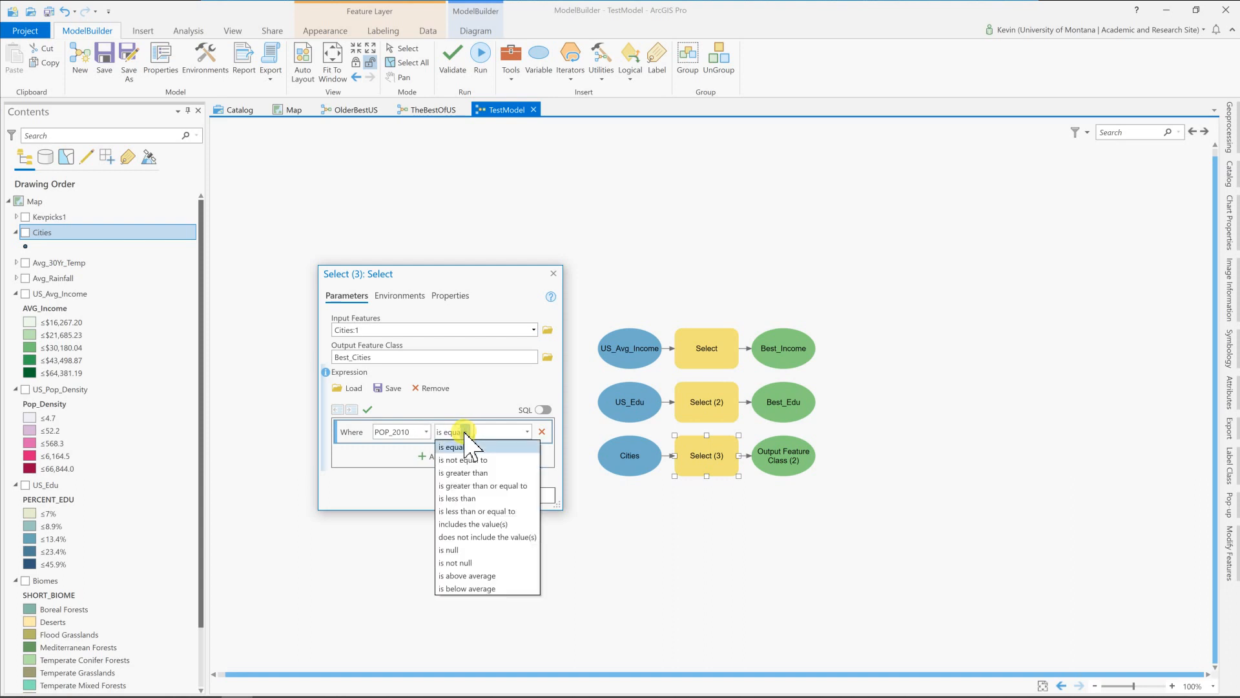
{"action": "left_click", "coordinate": [473, 511]}
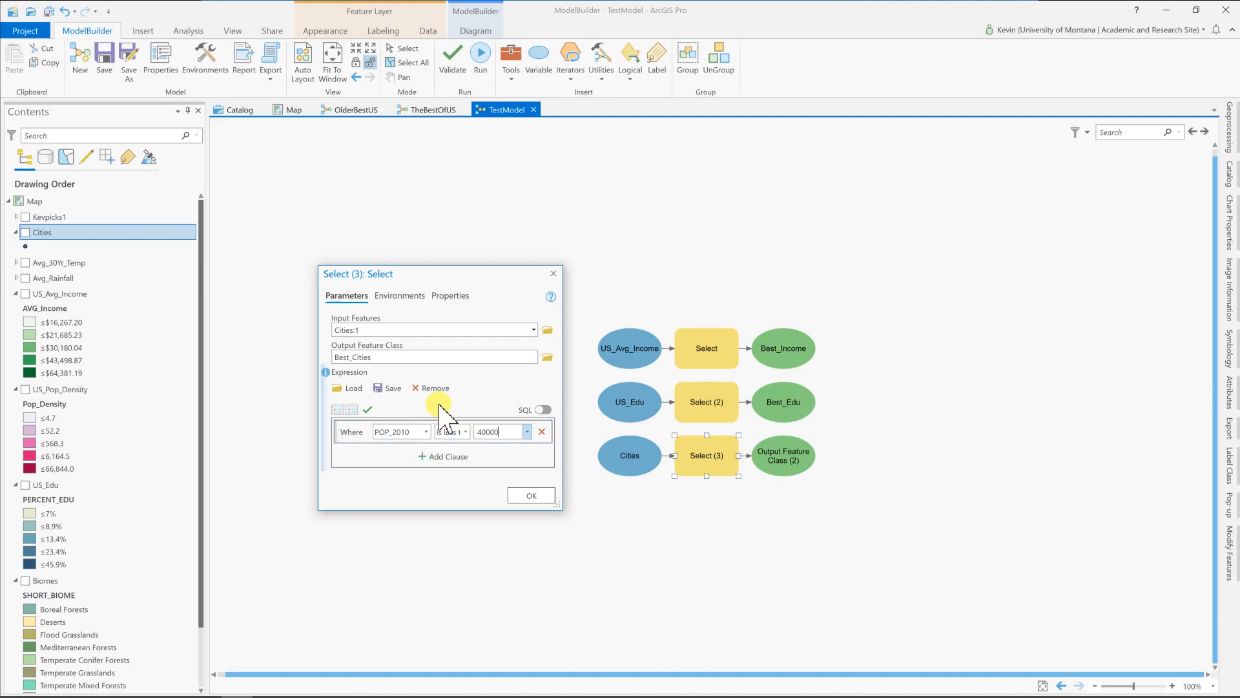
{"action": "left_click", "coordinate": [367, 410]}
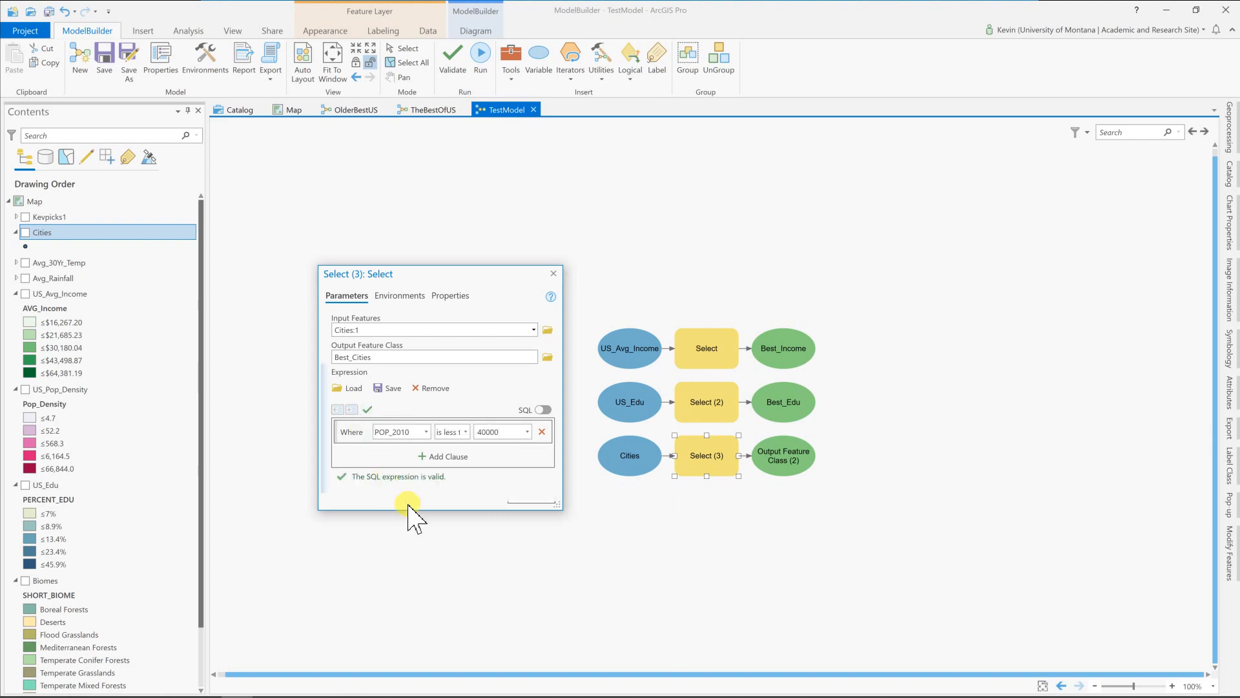
{"action": "left_click", "coordinate": [520, 503]}
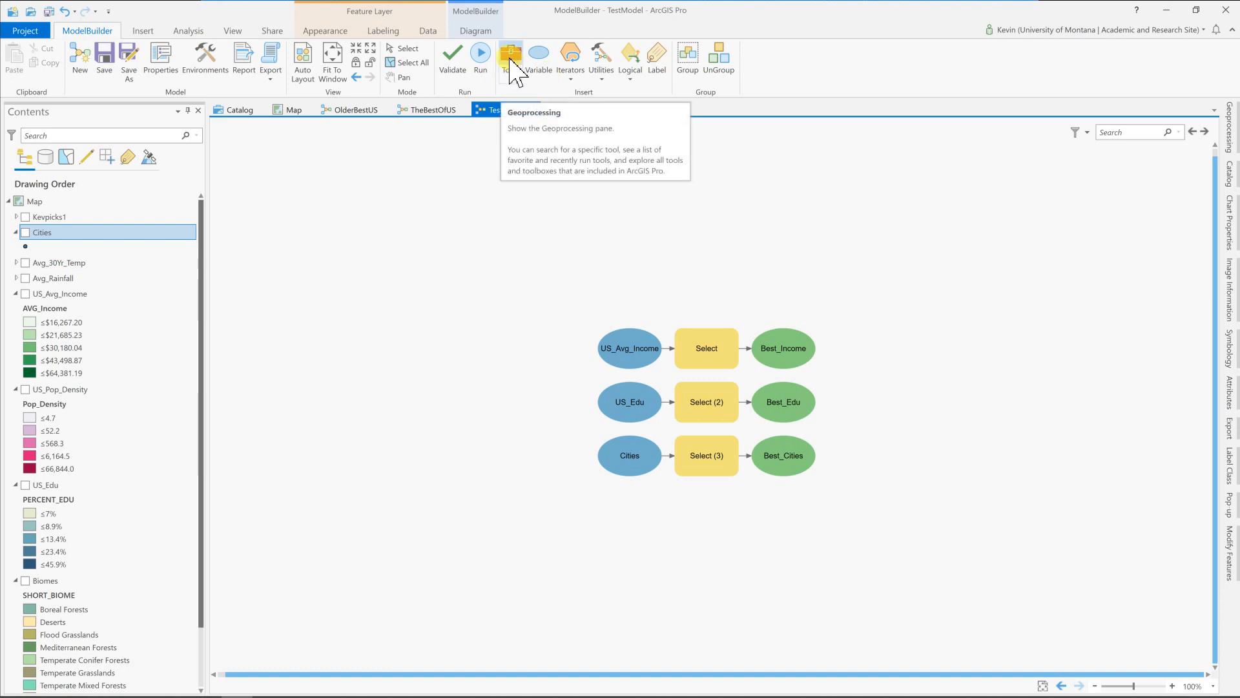
Find the Intersect analysis tool in Geoprocessing and add it to the model beside the Best_Income and Best_Edu outputs
{"action": "left_click", "coordinate": [1230, 124]}
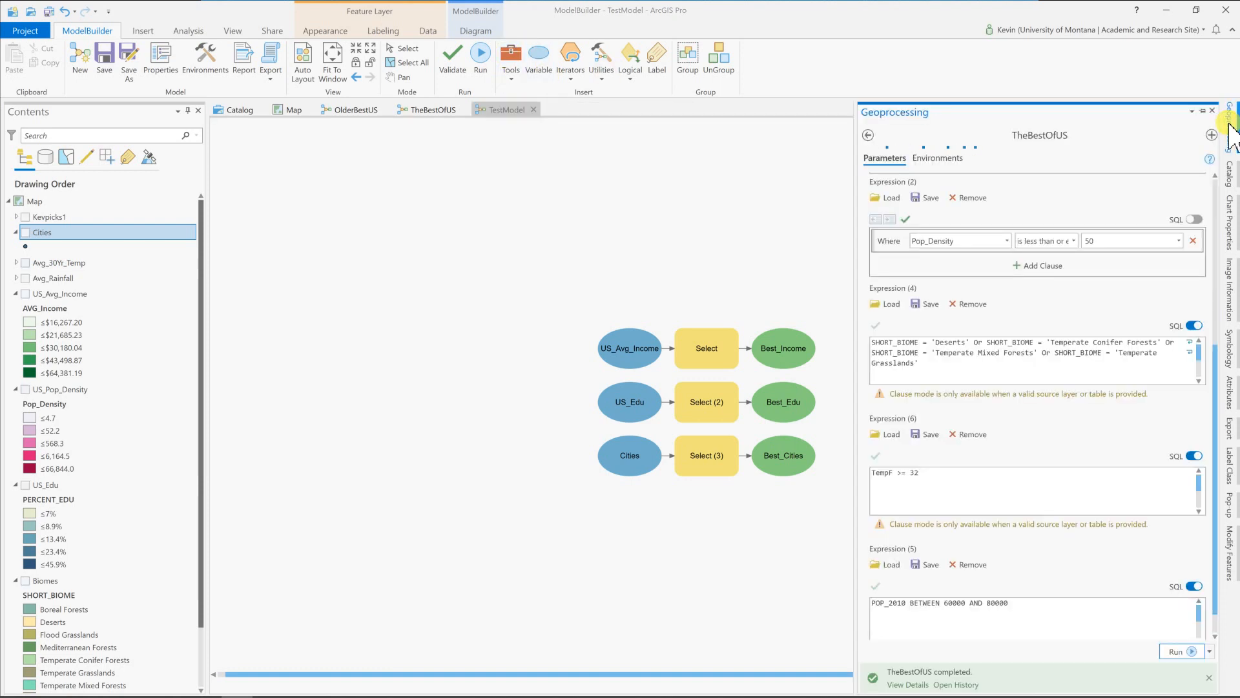
{"action": "left_click", "coordinate": [868, 136]}
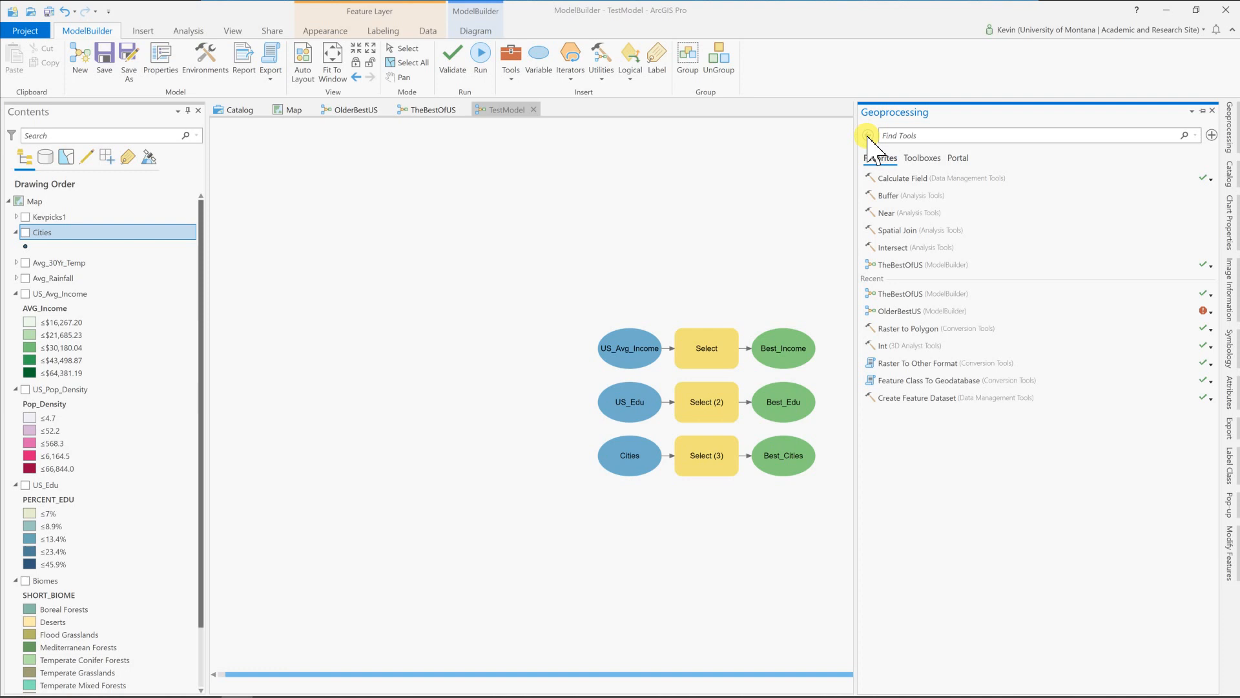
{"action": "left_click", "coordinate": [928, 137]}
{"action": "type", "text": "Intersecy"}
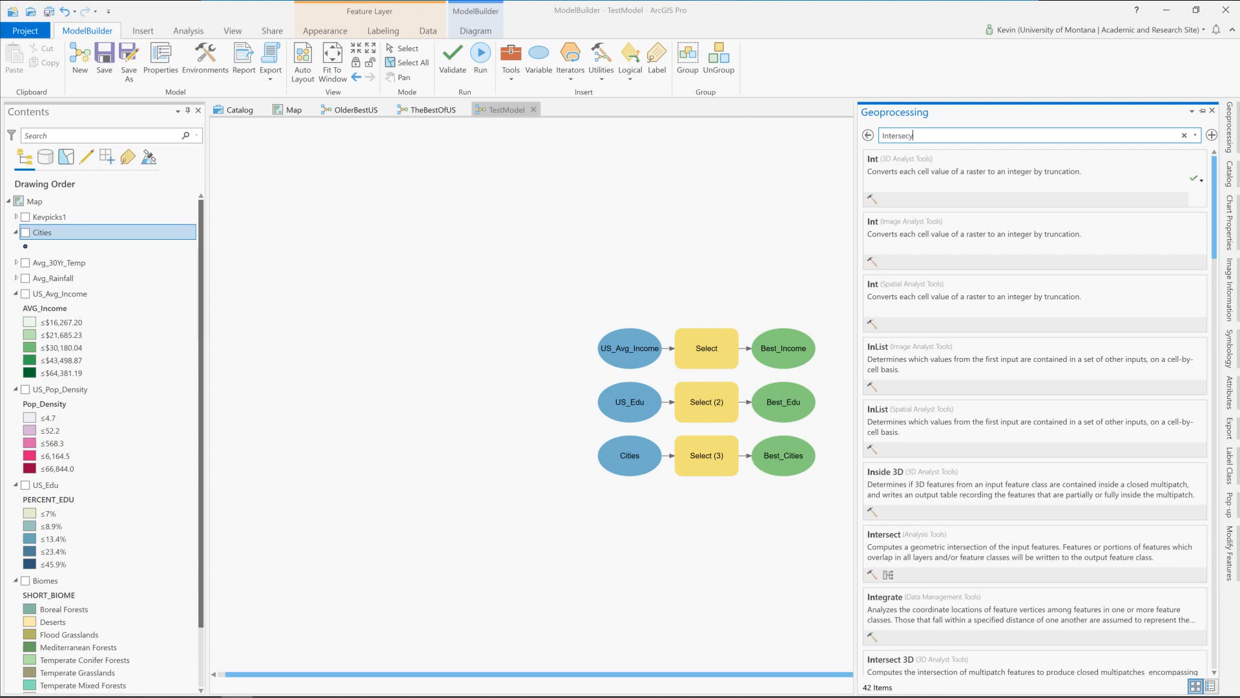
{"action": "left_click", "coordinate": [914, 166]}
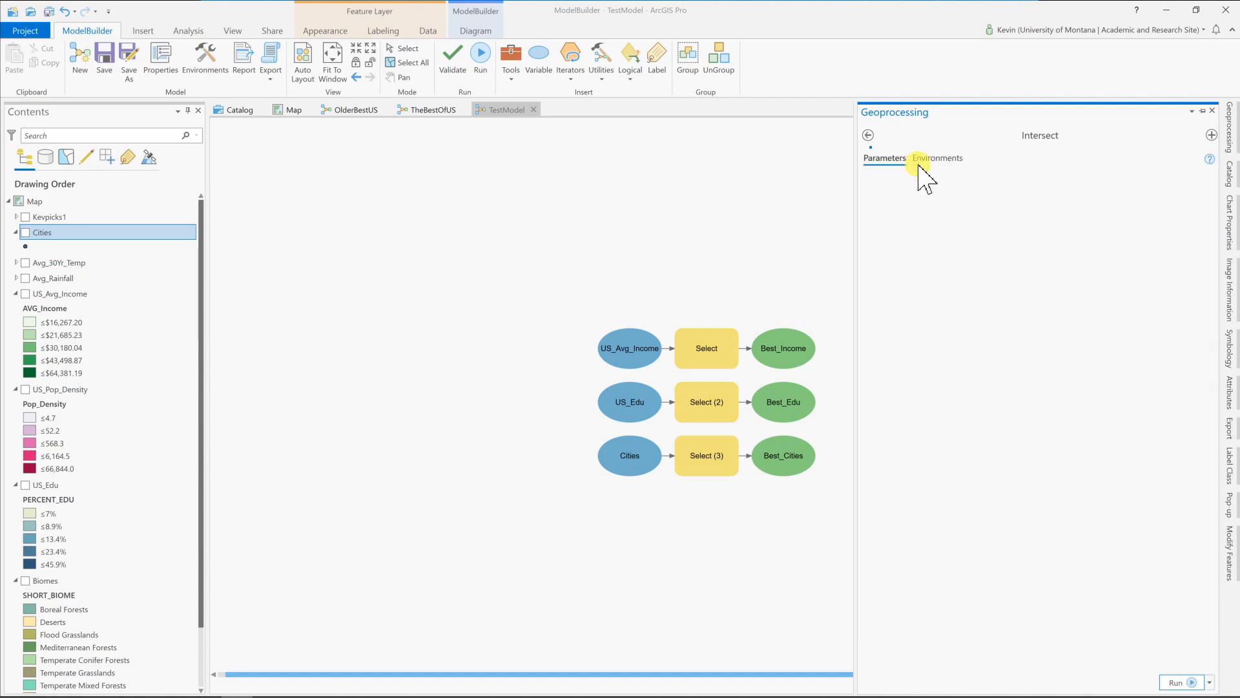
{"action": "left_click", "coordinate": [869, 135]}
{"action": "left_click_drag", "start_coordinate": [956, 189], "coordinate": [877, 392]}
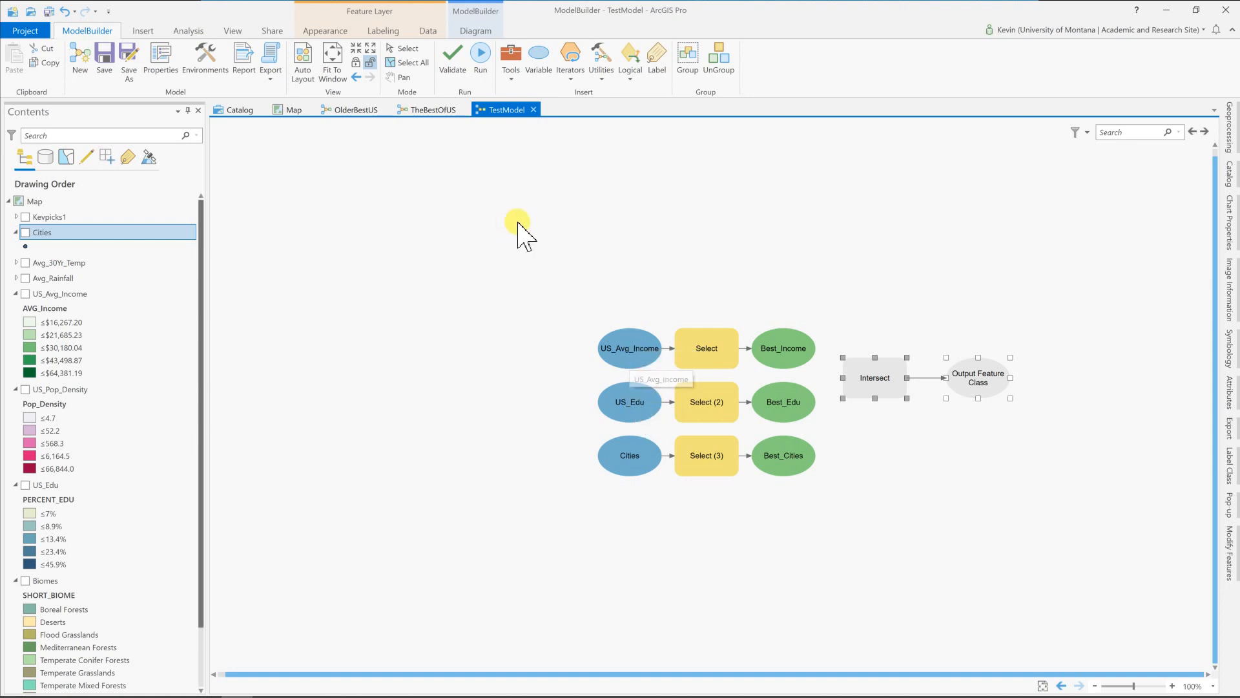
Connect Best_Income and Best_Edu to the Intersect tool as Input Features
{"action": "left_click_drag", "start_coordinate": [791, 343], "coordinate": [864, 382]}
{"action": "left_click", "coordinate": [890, 386]}
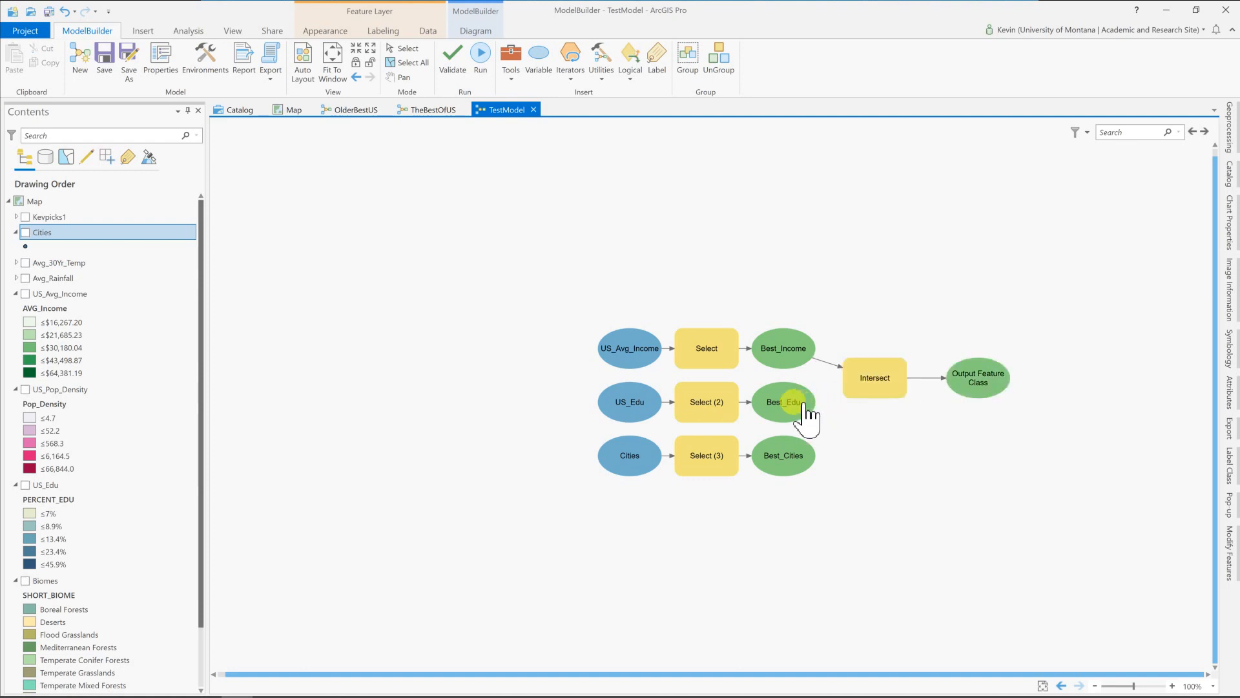
{"action": "left_click_drag", "start_coordinate": [806, 419], "coordinate": [870, 392]}
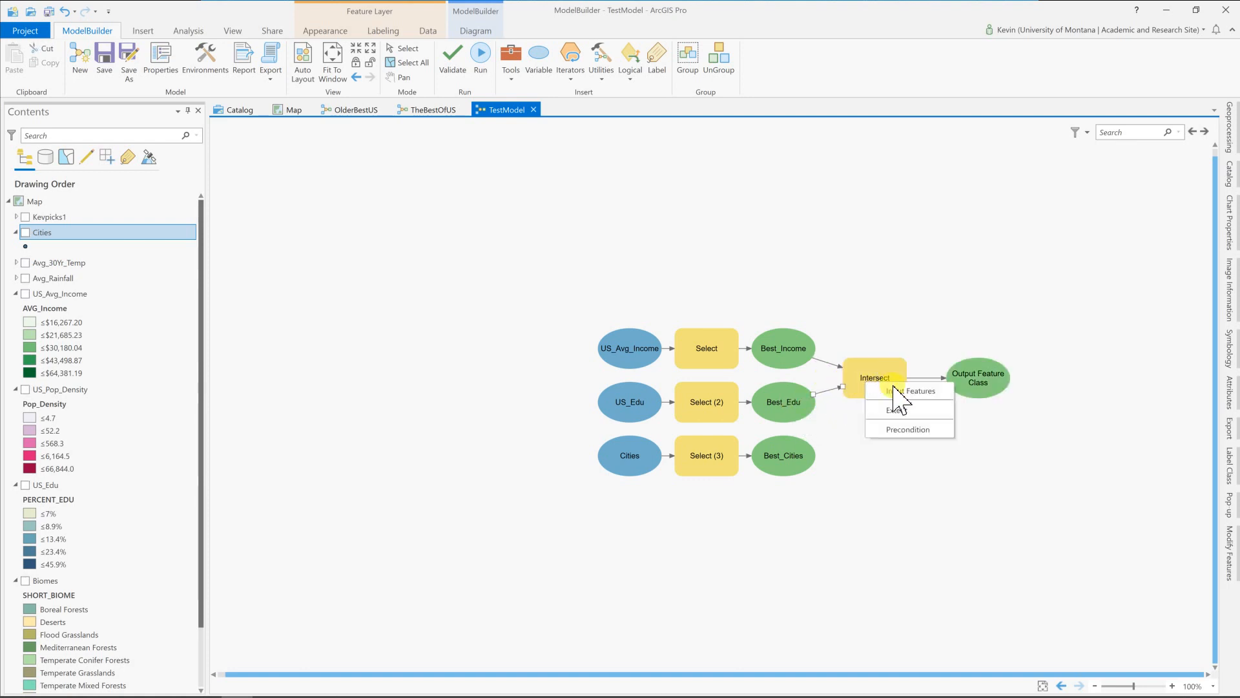
{"action": "left_click", "coordinate": [903, 392]}
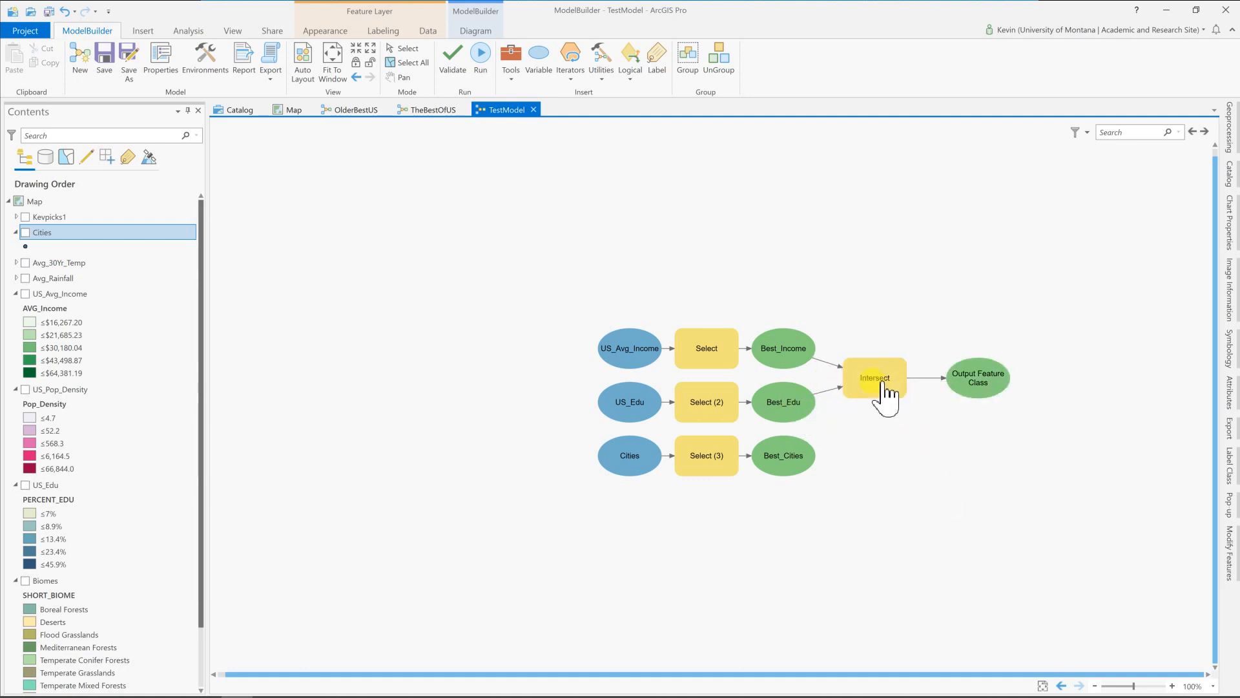
Set the Intersect tool's output feature class to %scratchgdb%\Intersect and accept its parameters
{"action": "double_click", "coordinate": [883, 382]}
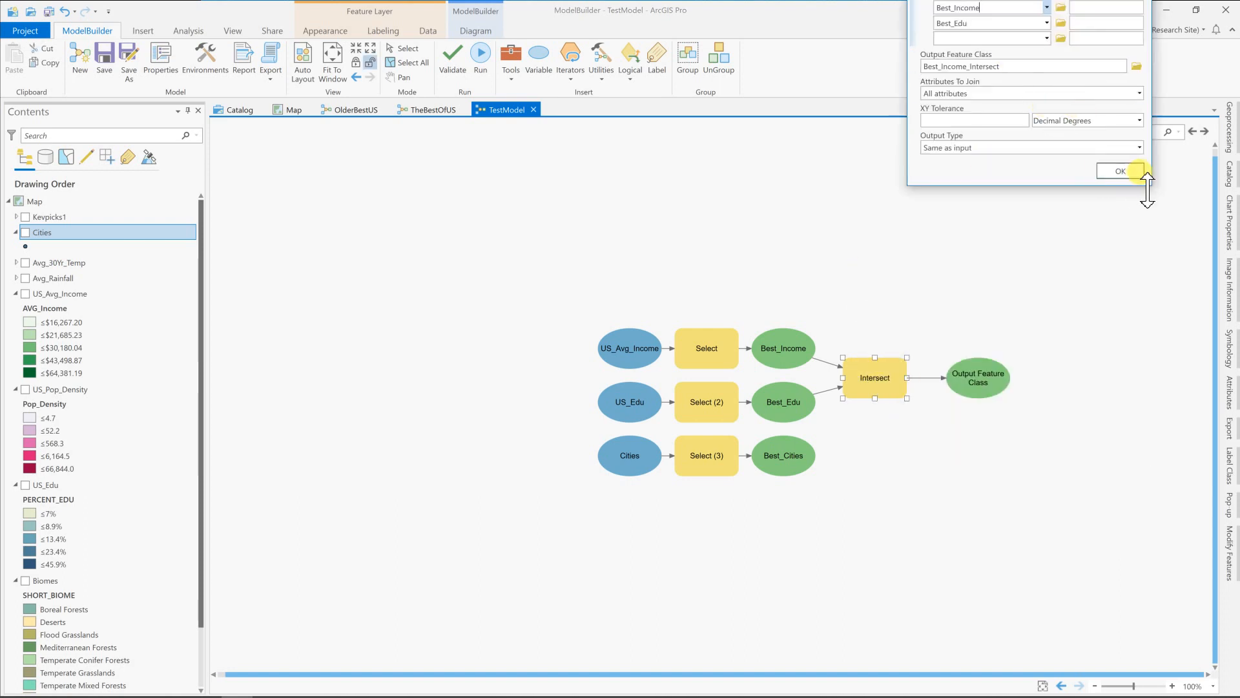
{"action": "left_click_drag", "start_coordinate": [1028, 17], "coordinate": [385, 248]}
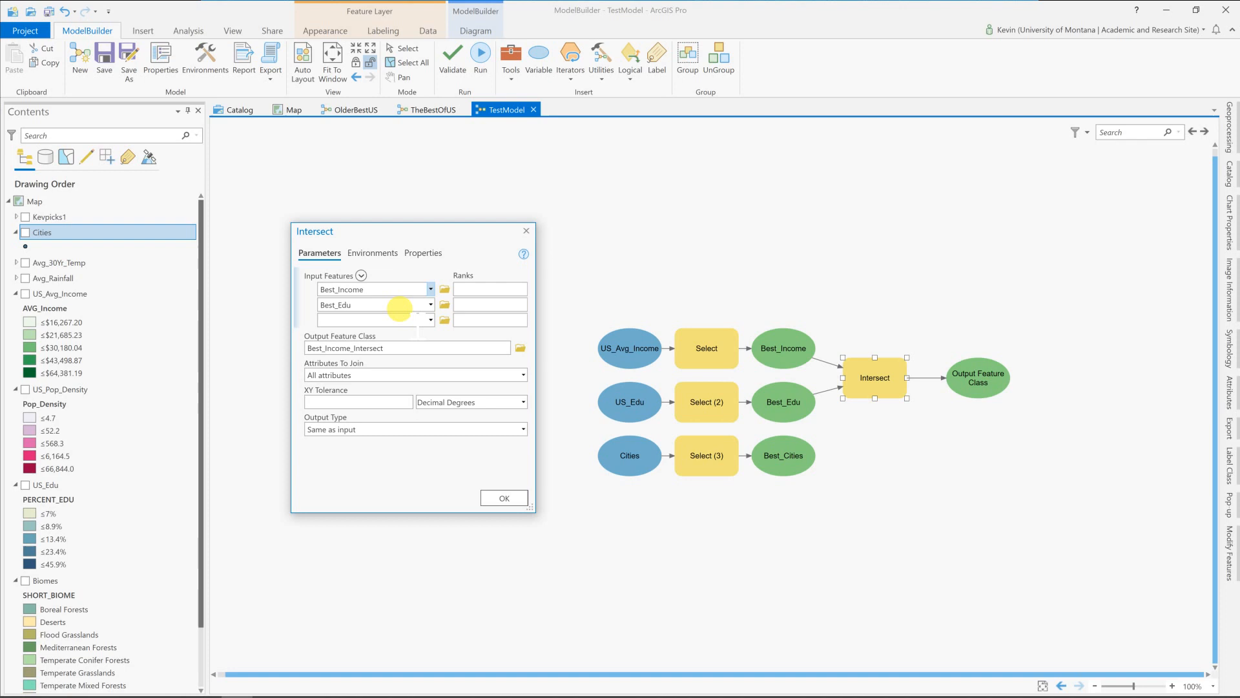
{"action": "left_click", "coordinate": [387, 348]}
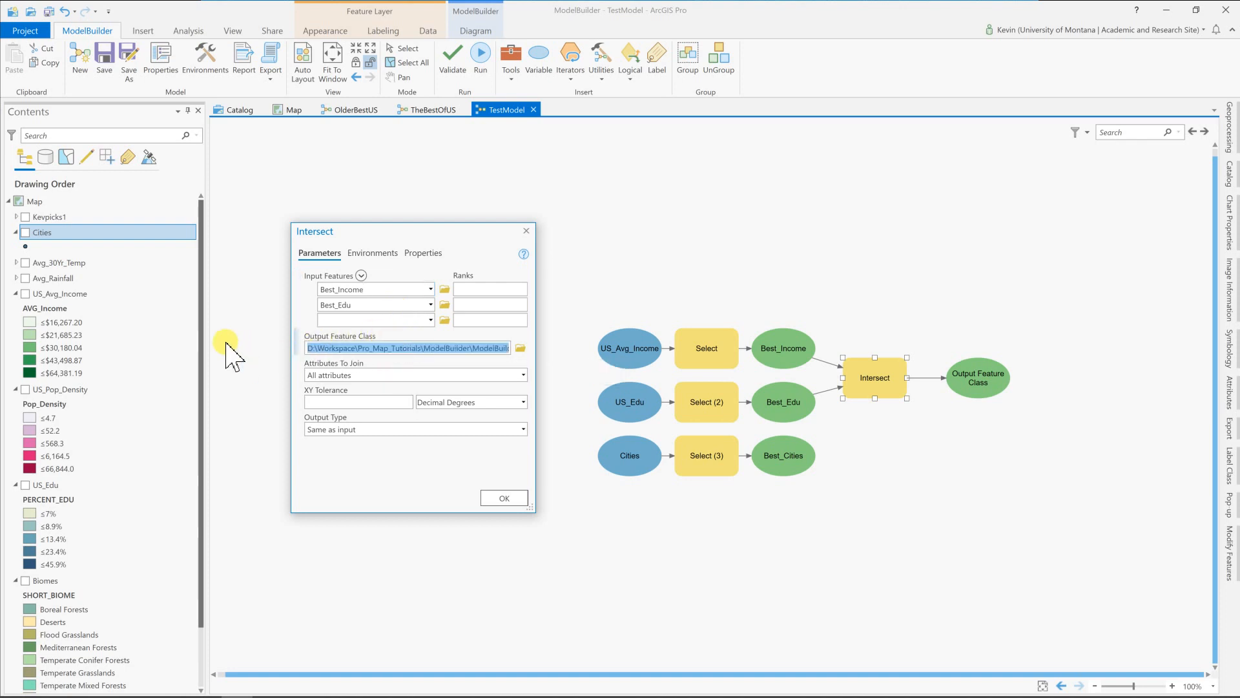
{"action": "key", "text": "Delete"}
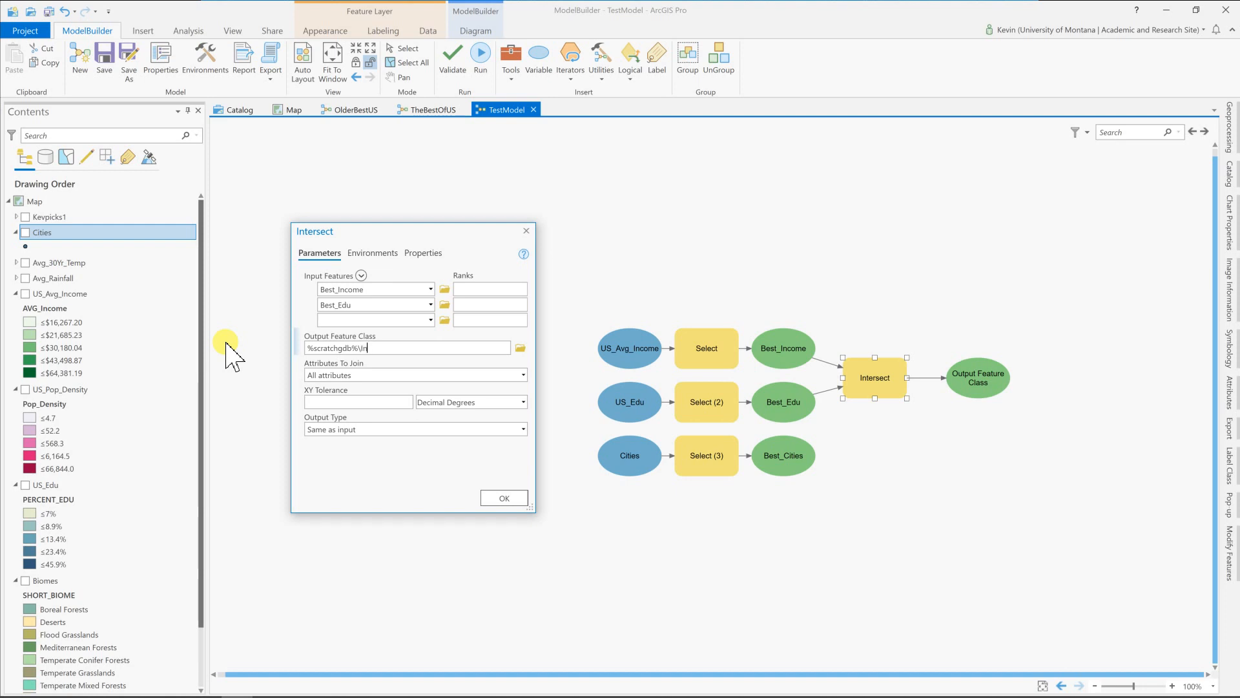
{"action": "type", "text": "%scratchgdb%\\Intersect"}
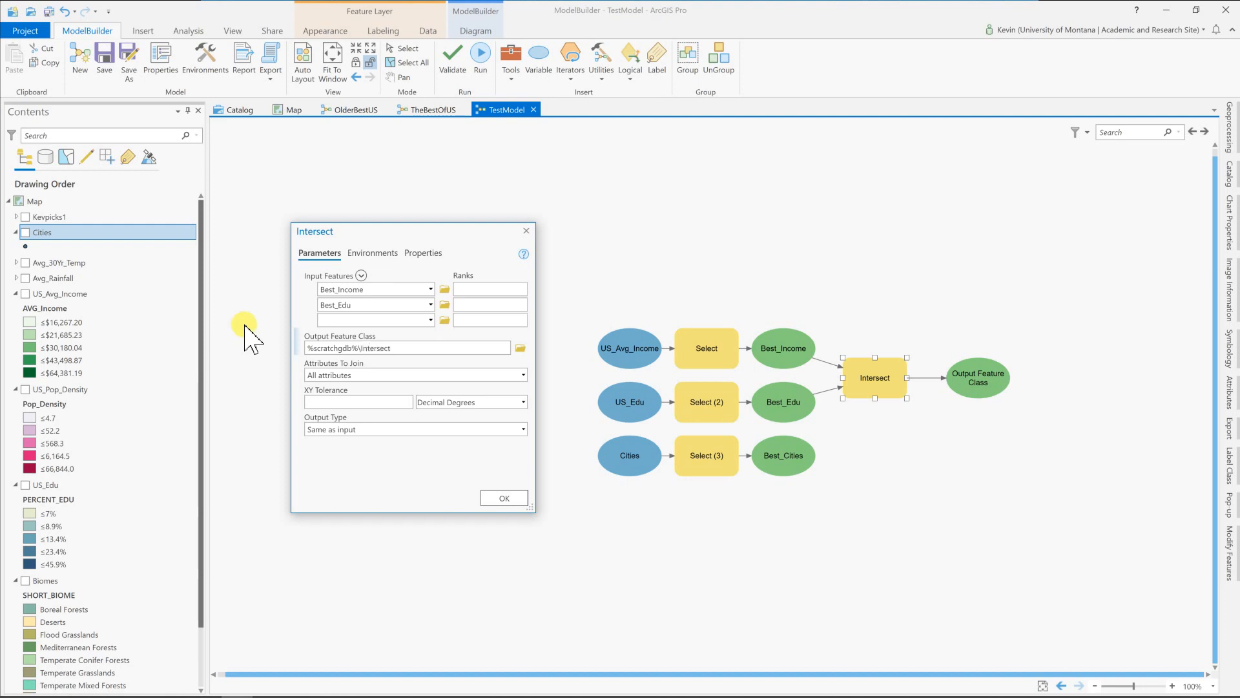
{"action": "left_click", "coordinate": [507, 498]}
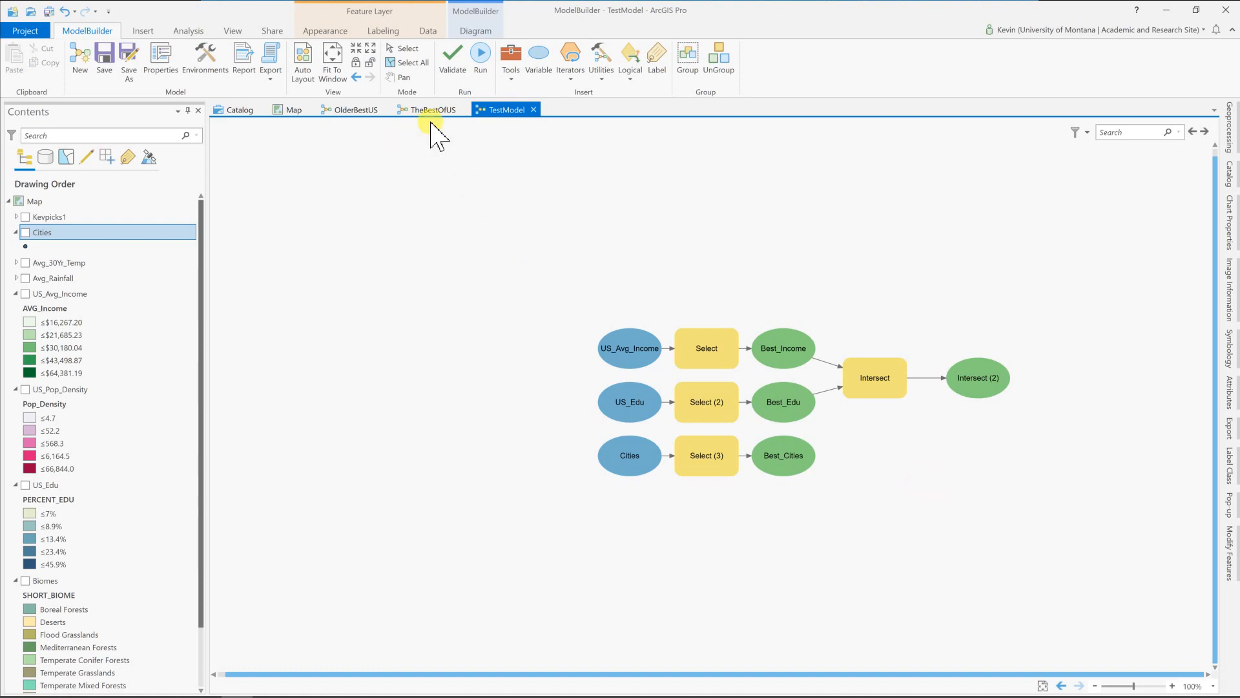
Add the Clip tool to the model and place it below and slightly right of the Intersect output
{"action": "left_click", "coordinate": [511, 76]}
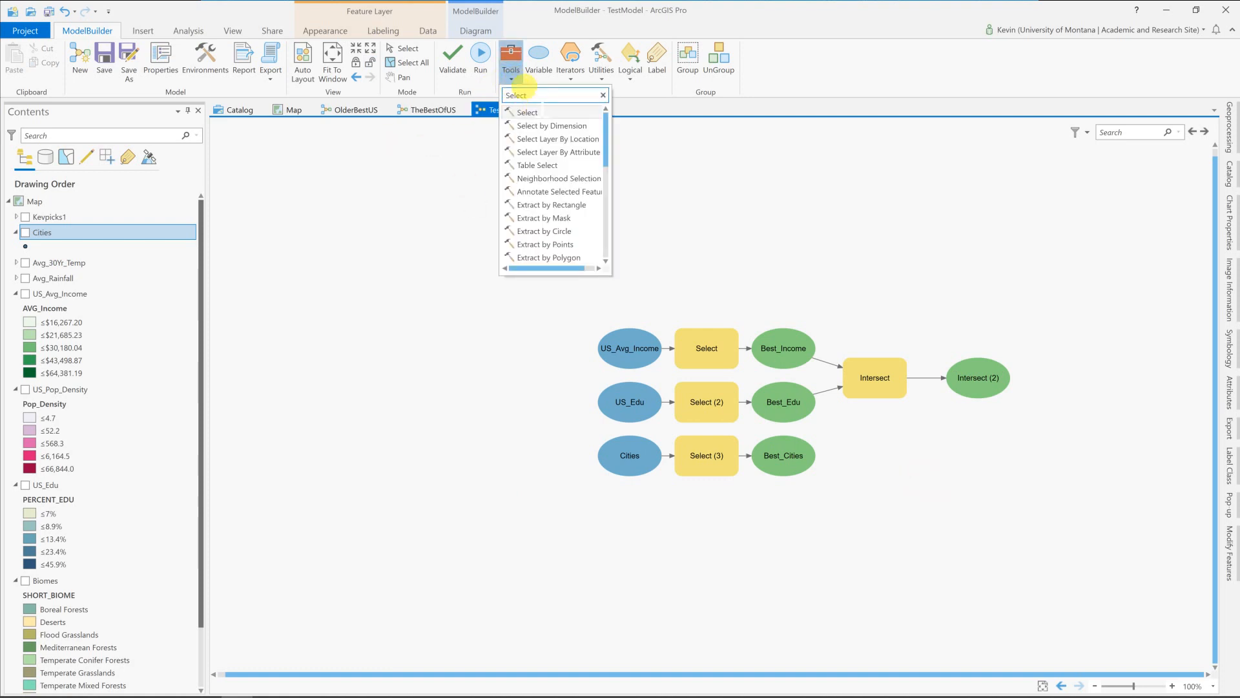
{"action": "type", "text": "C"}
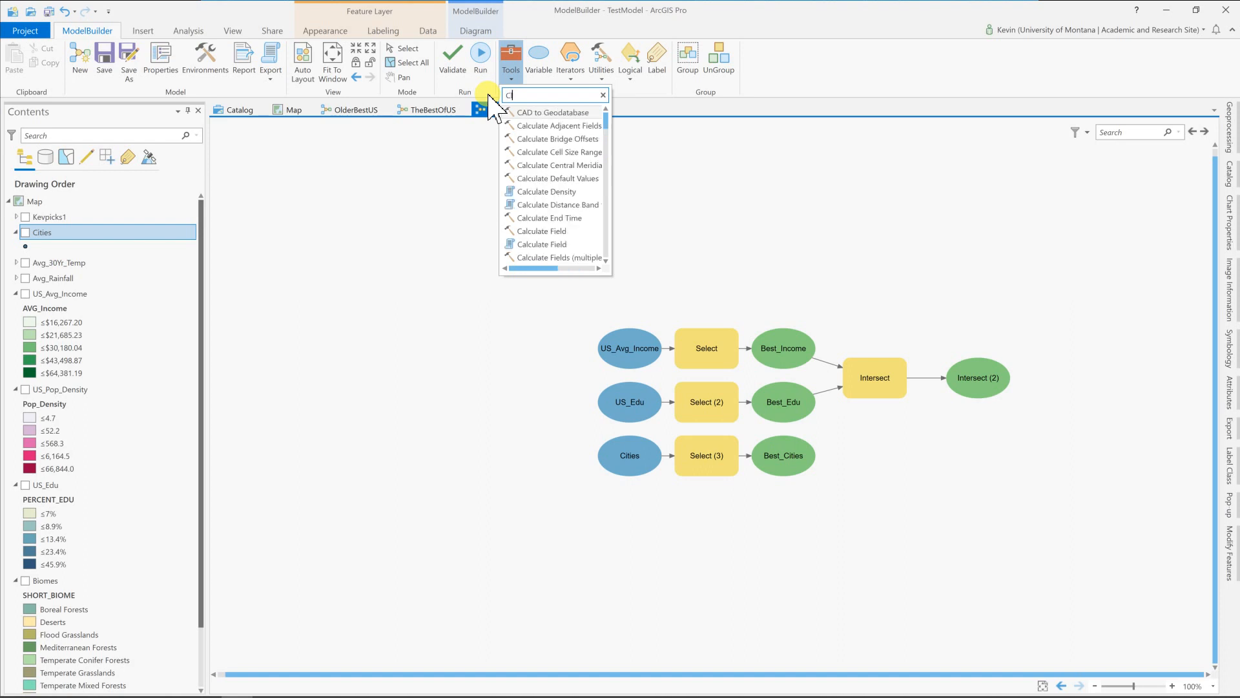
{"action": "type", "text": "lip"}
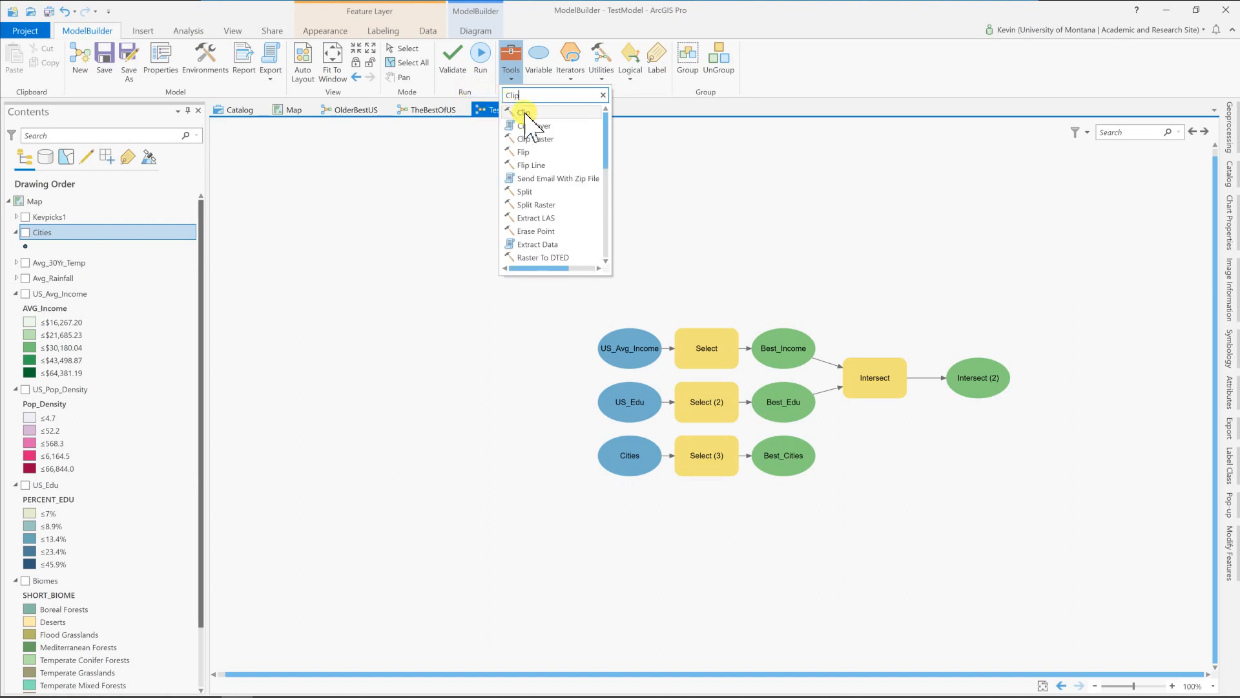
{"action": "left_click", "coordinate": [525, 113]}
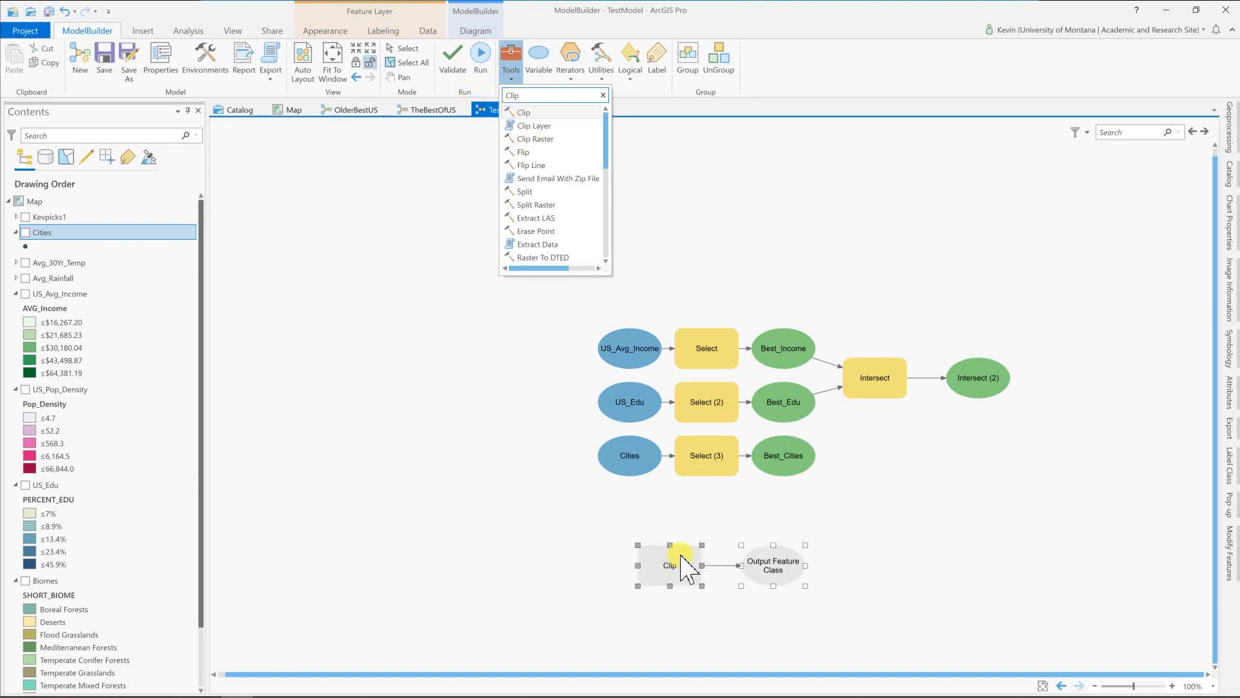
{"action": "mouse_move", "coordinate": [682, 555]}
{"action": "left_click_drag", "start_coordinate": [681, 556], "coordinate": [914, 451]}
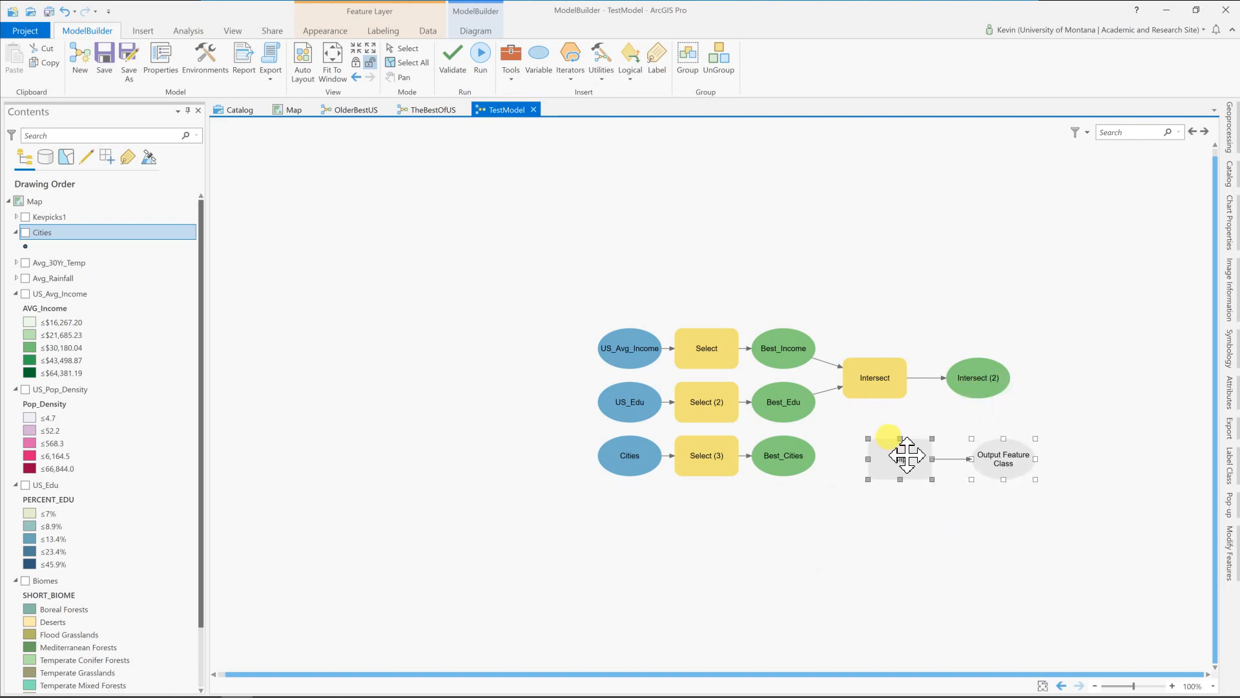
{"action": "left_click_drag", "start_coordinate": [903, 451], "coordinate": [1028, 454]}
Connect Intersect (2) to Clip as Clip Features and Best_Cities to Clip as Input Features
{"action": "left_click_drag", "start_coordinate": [994, 400], "coordinate": [1032, 461]}
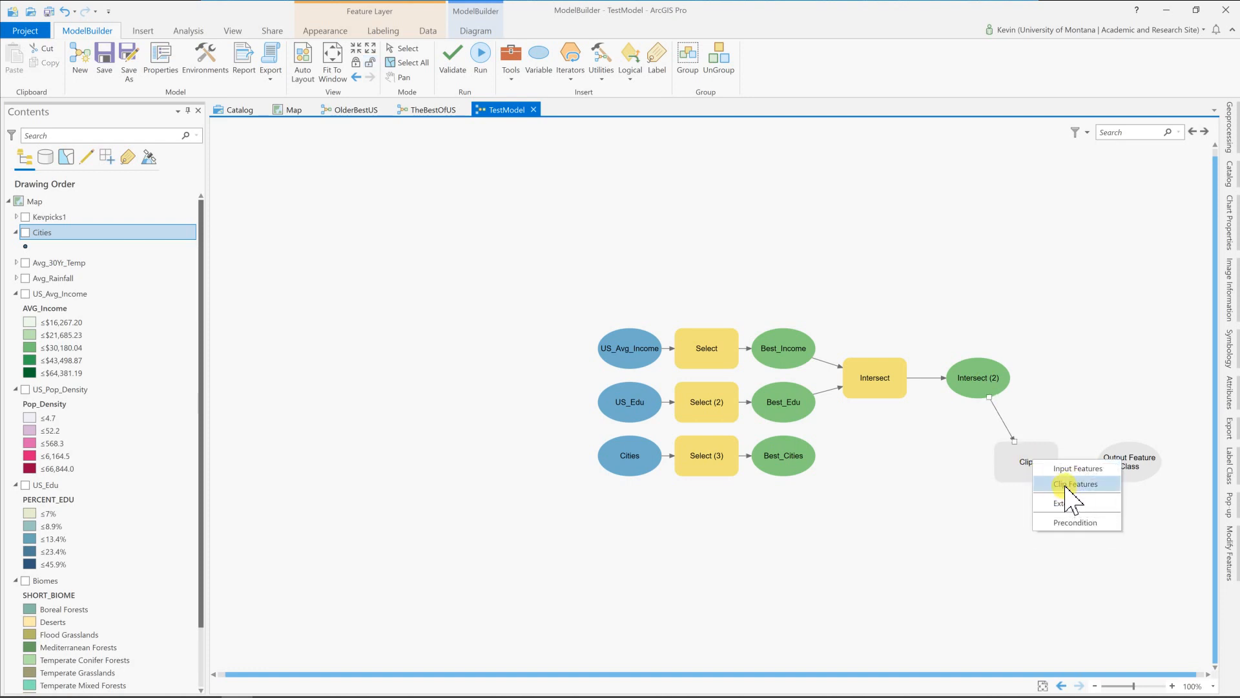
{"action": "left_click", "coordinate": [1066, 484]}
{"action": "left_click_drag", "start_coordinate": [805, 461], "coordinate": [1016, 477]}
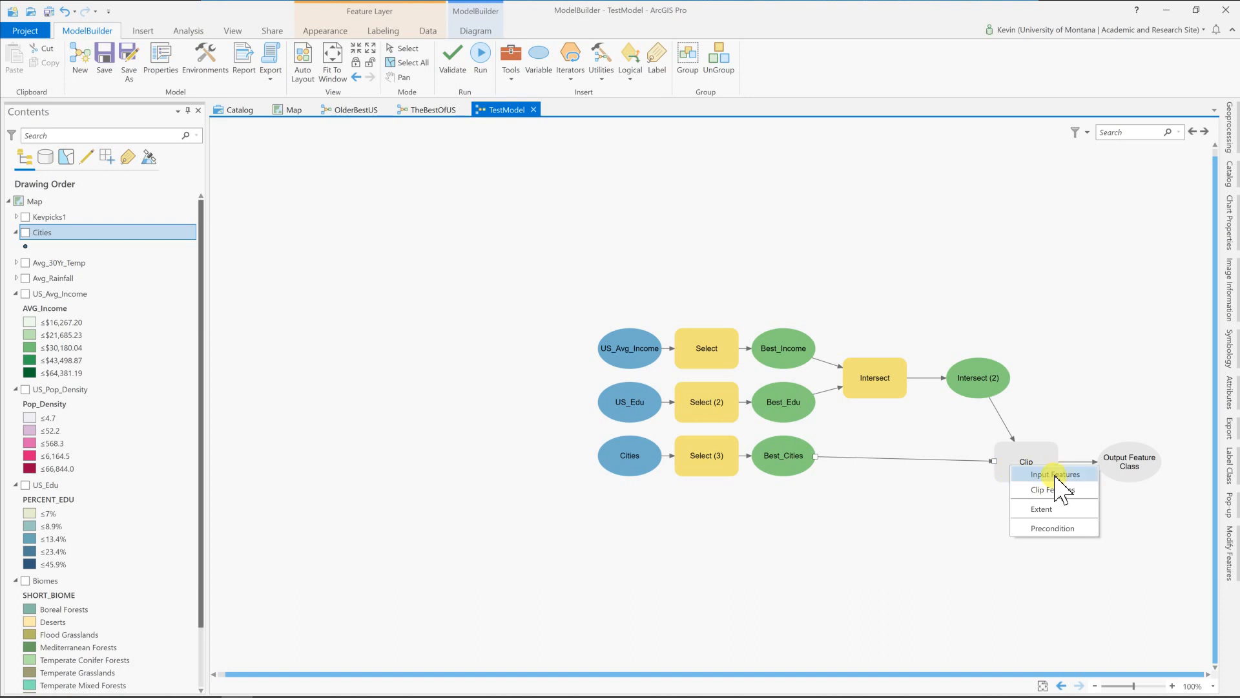
{"action": "left_click", "coordinate": [1057, 486]}
In the Clip tool's parameters, browse to the BestPlaces feature dataset in ModelBuilder.gdb as the output feature class location
{"action": "double_click", "coordinate": [1030, 476]}
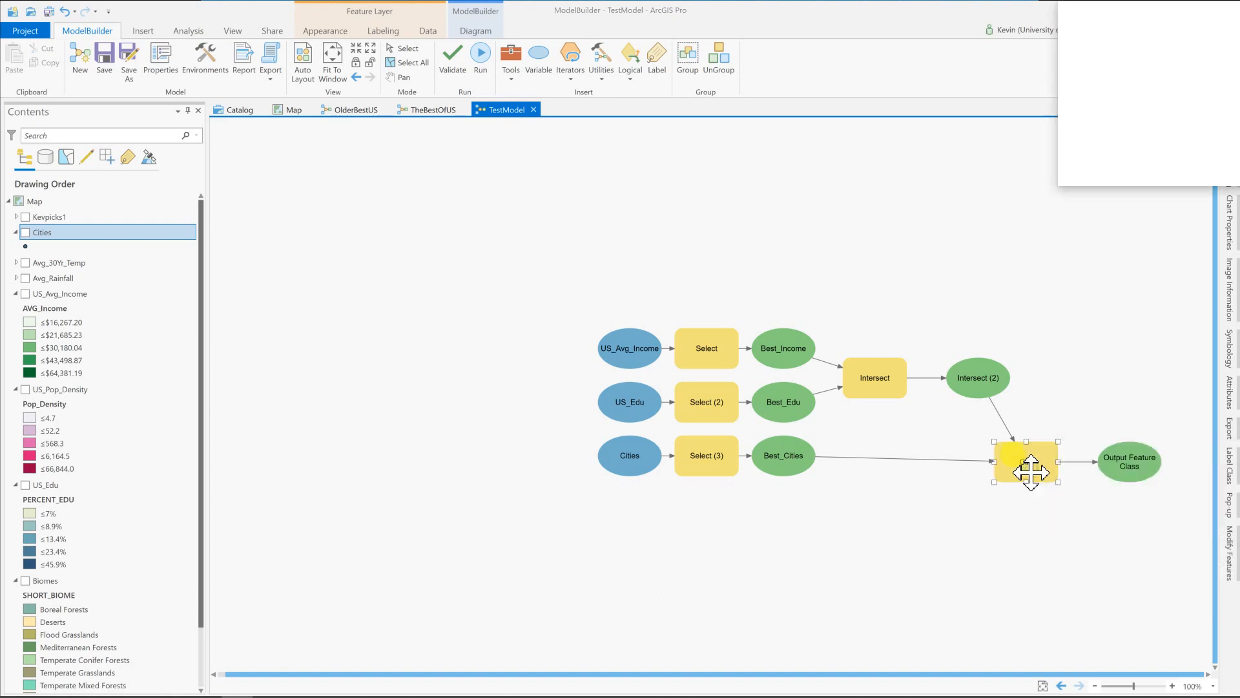
{"action": "left_click_drag", "start_coordinate": [1163, 9], "coordinate": [796, 111]}
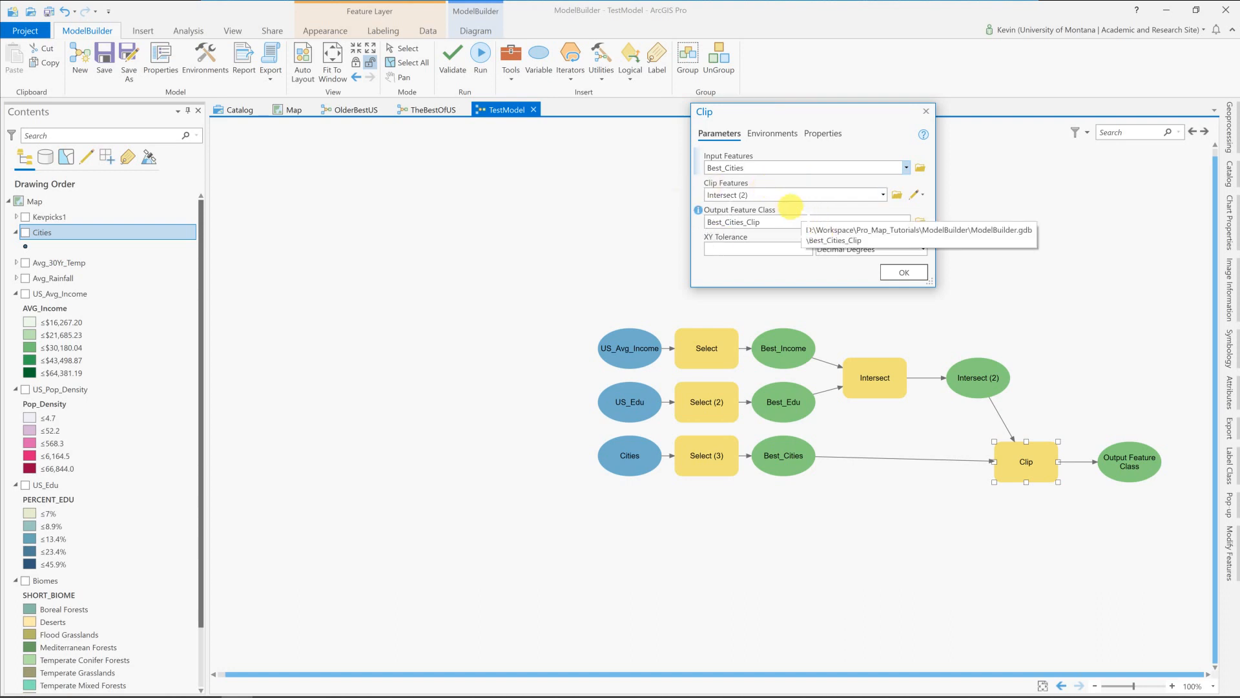
{"action": "left_click", "coordinate": [807, 222]}
{"action": "left_click_drag", "start_coordinate": [790, 206], "coordinate": [698, 236]}
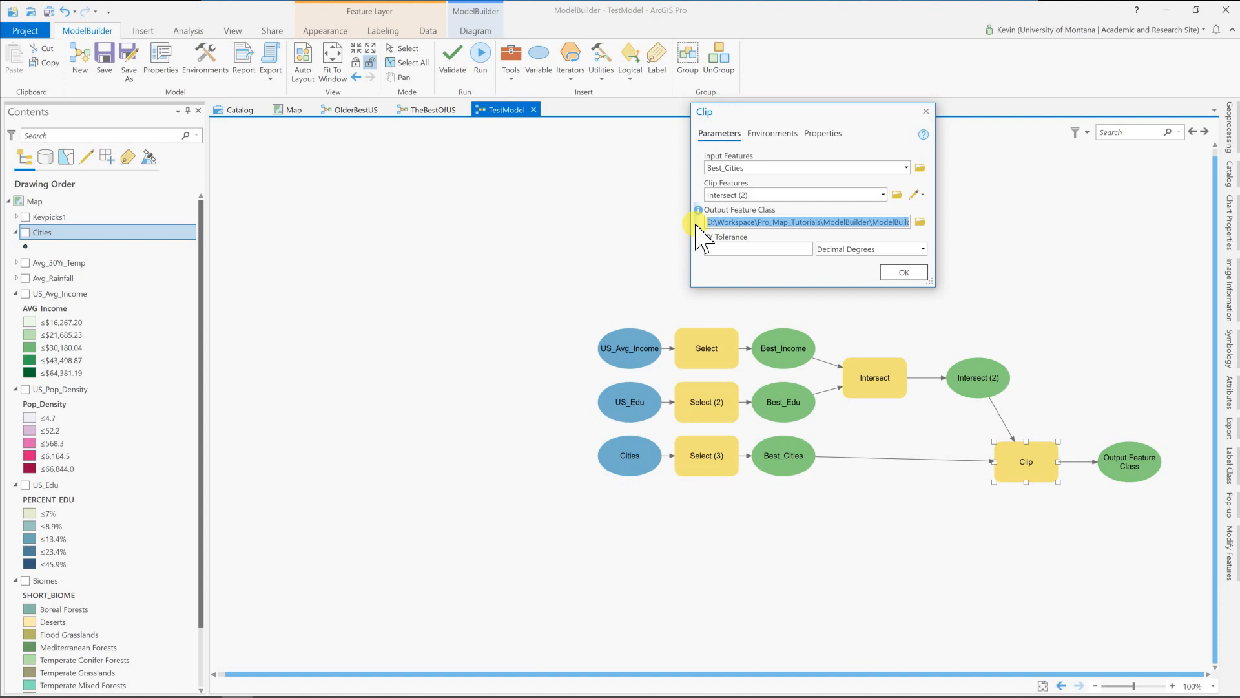
{"action": "left_click_drag", "start_coordinate": [698, 236], "coordinate": [918, 242]}
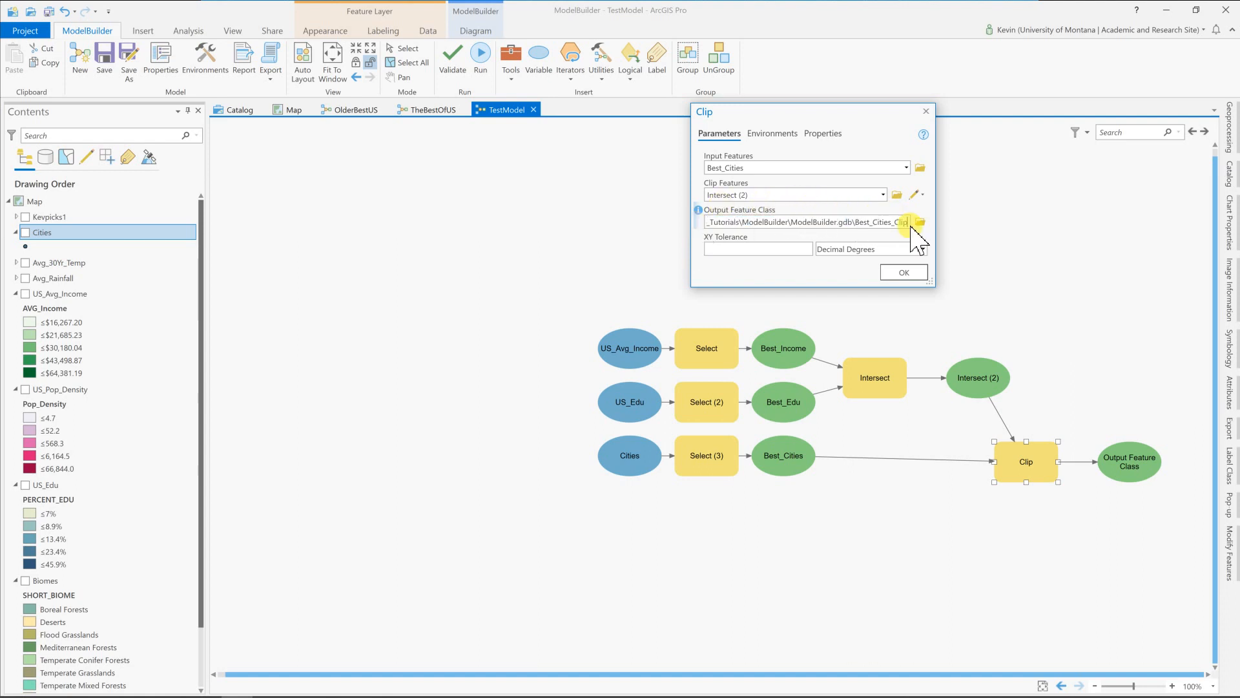
{"action": "left_click", "coordinate": [920, 221]}
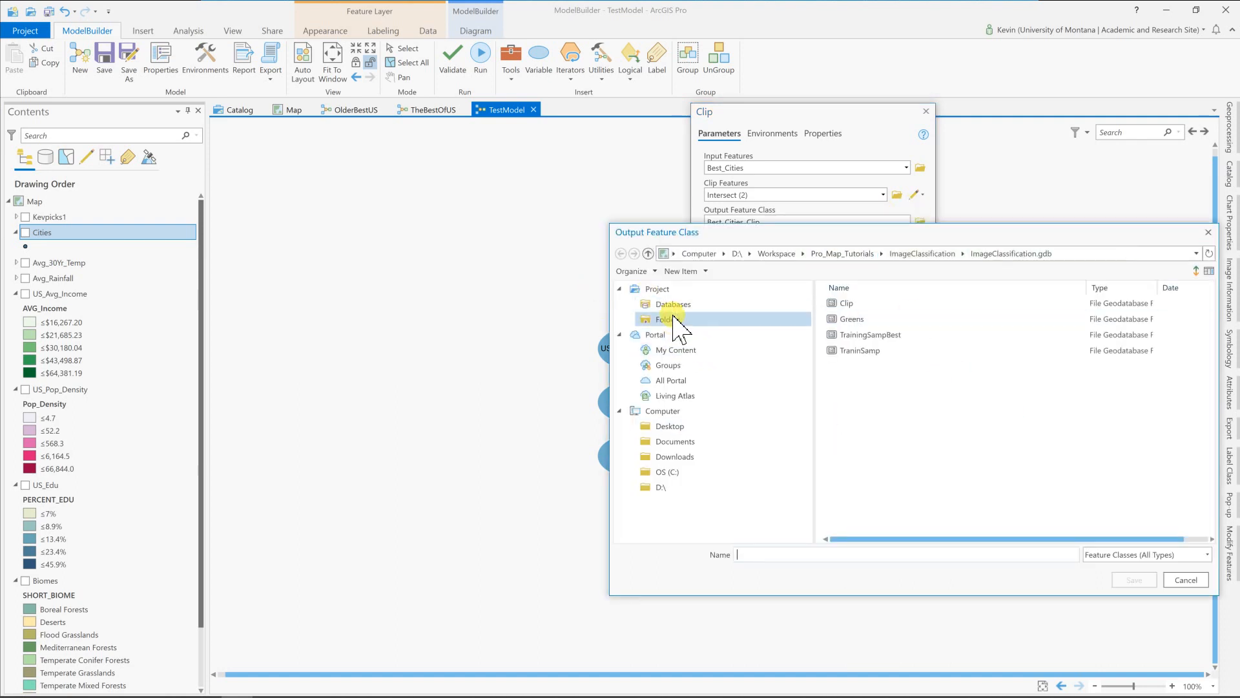
{"action": "left_click", "coordinate": [674, 305]}
{"action": "double_click", "coordinate": [856, 304]}
{"action": "left_click", "coordinate": [862, 305]}
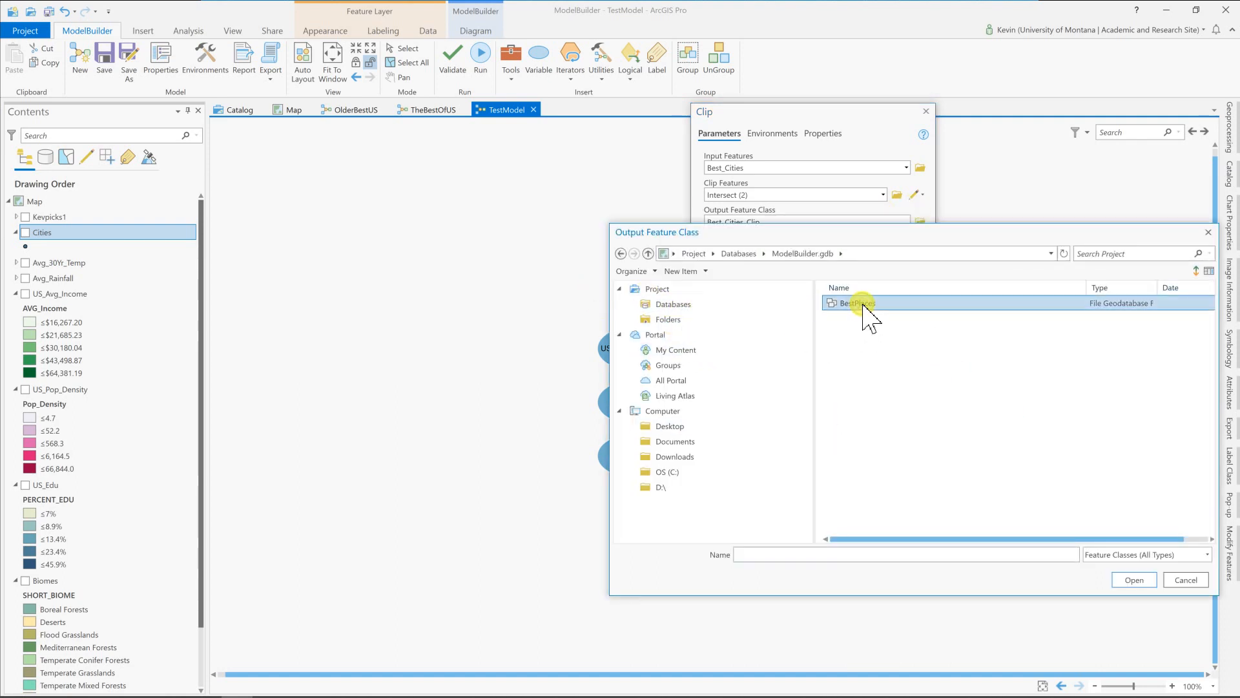
{"action": "double_click", "coordinate": [859, 303]}
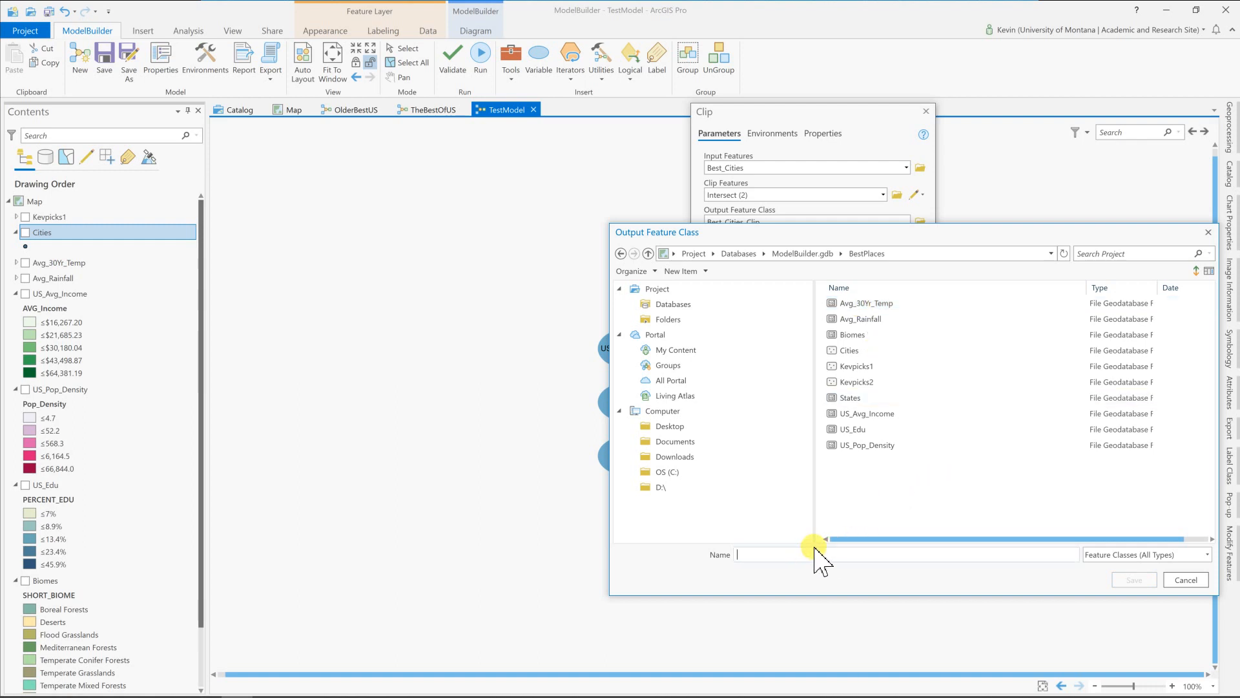
Save the Clip output feature class as Kevpicks3 in BestPlaces and accept the tool parameters
{"action": "type", "text": "Best"}
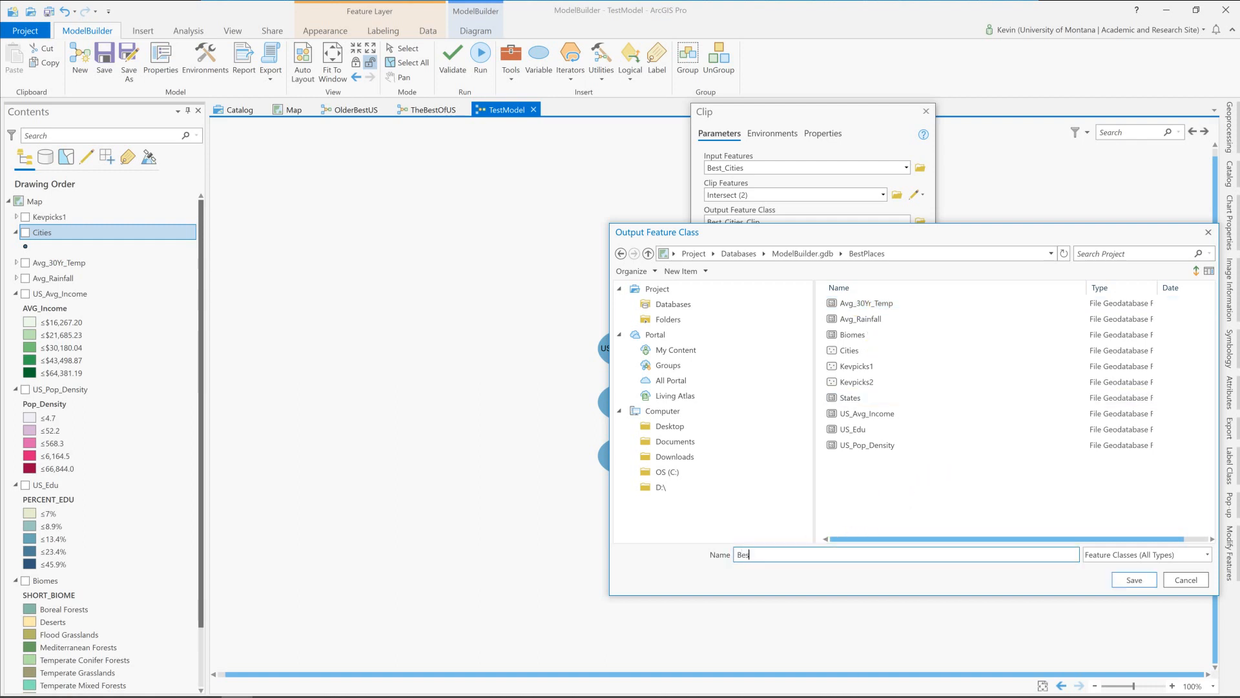
{"action": "key", "text": "BackSpace"}
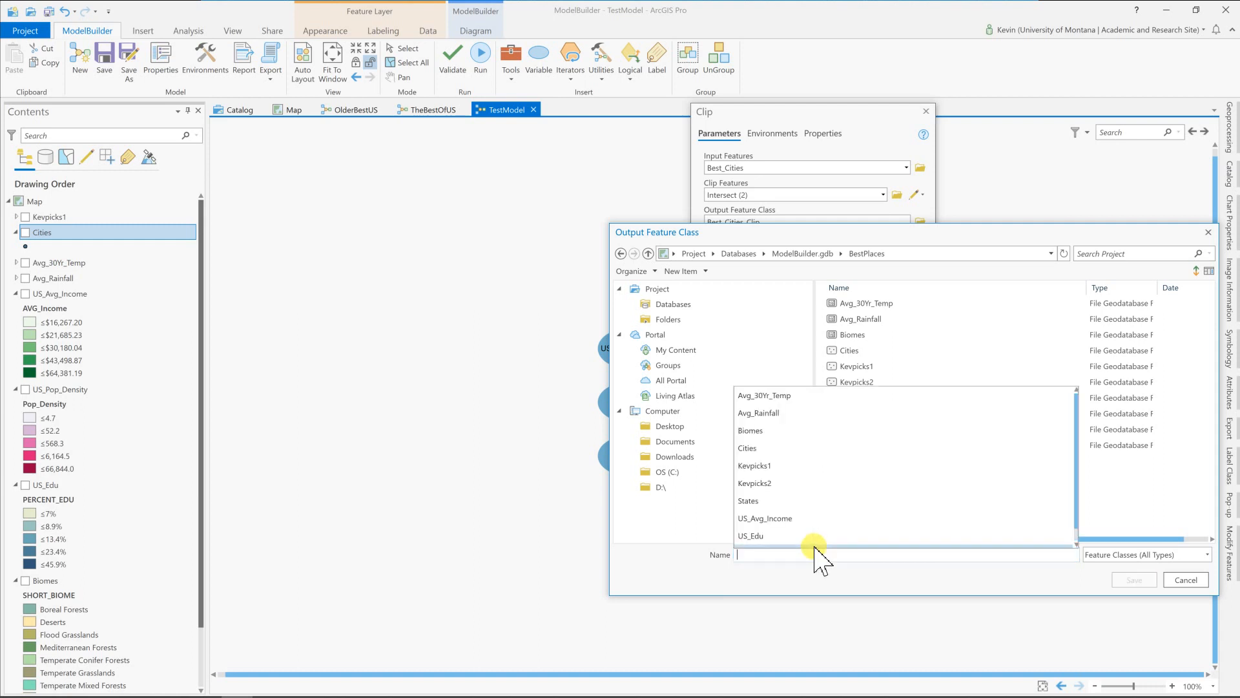
{"action": "left_click", "coordinate": [755, 483]}
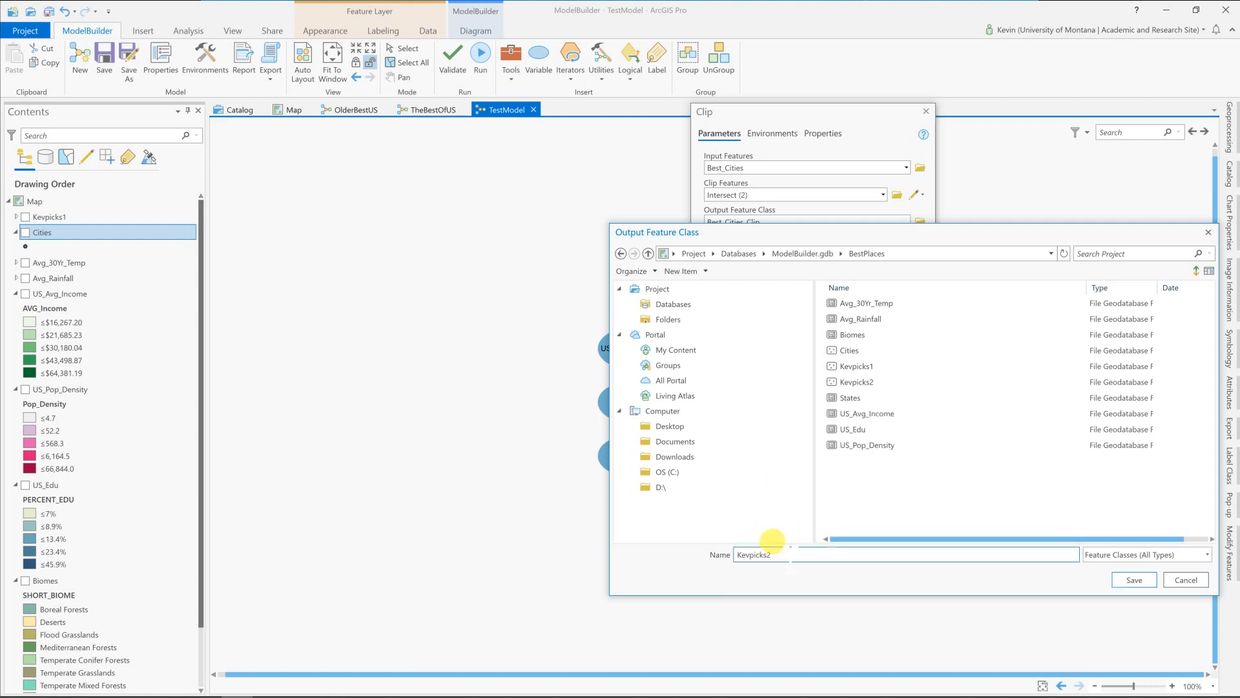
{"action": "key", "text": "BackSpace"}
{"action": "type", "text": "3"}
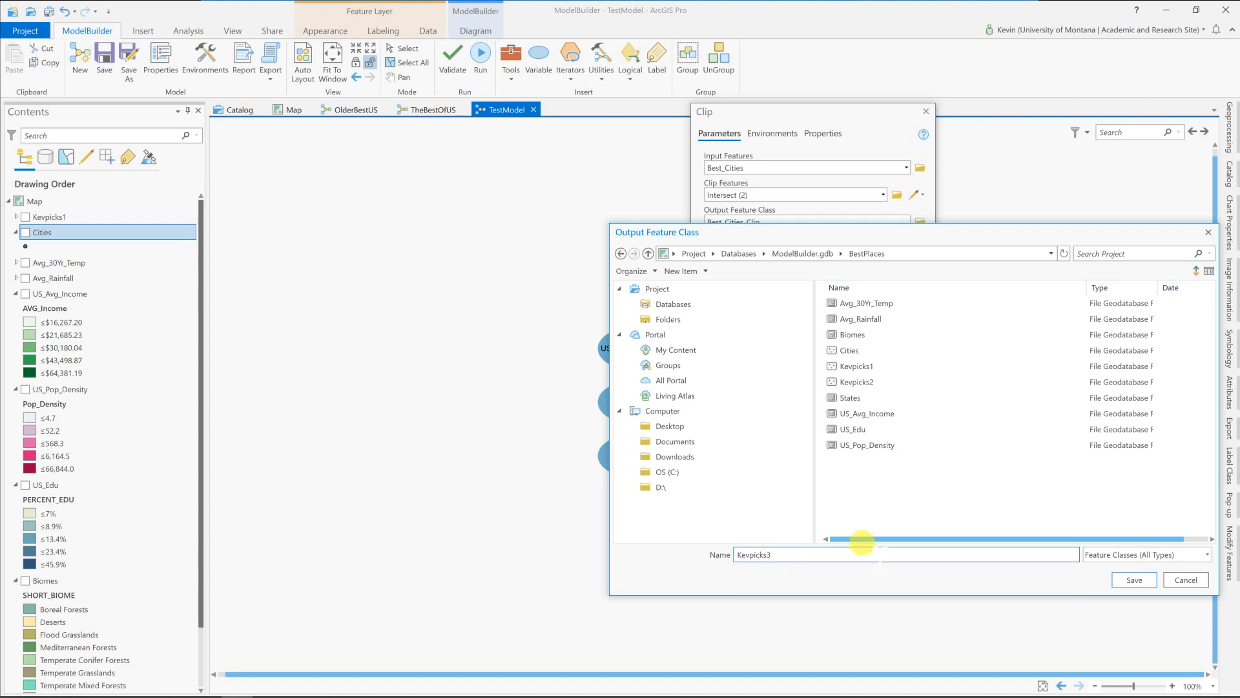
{"action": "left_click", "coordinate": [1135, 580]}
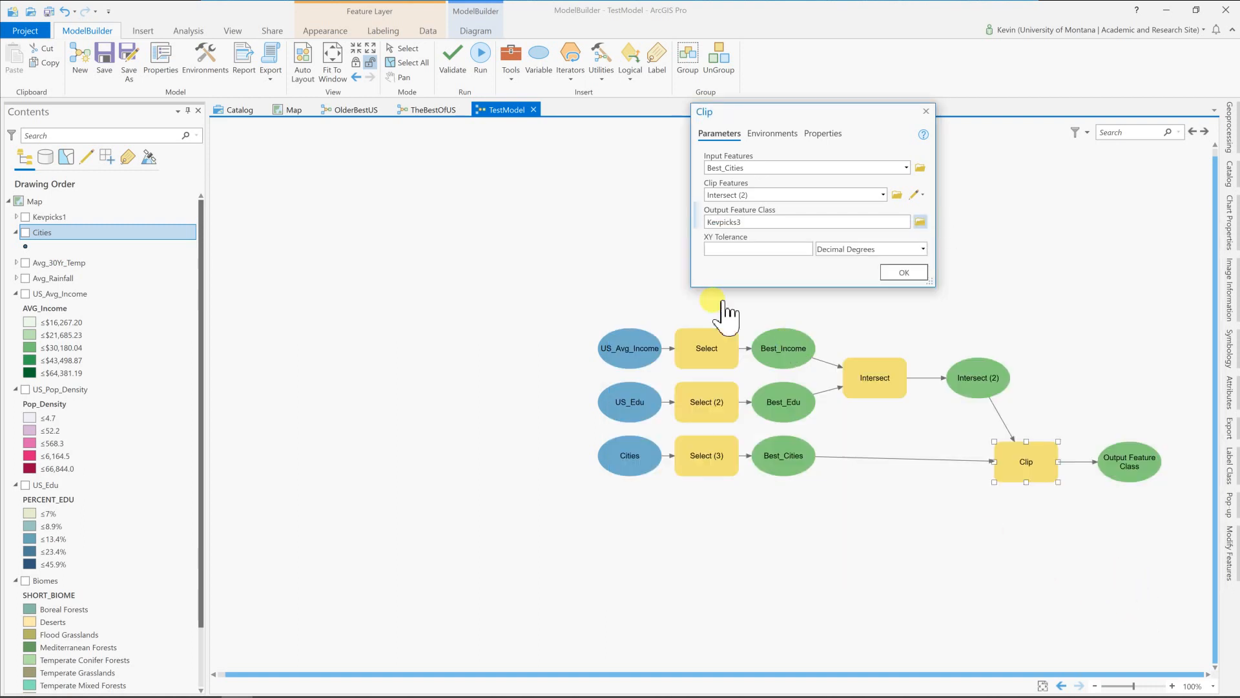
{"action": "left_click", "coordinate": [903, 274]}
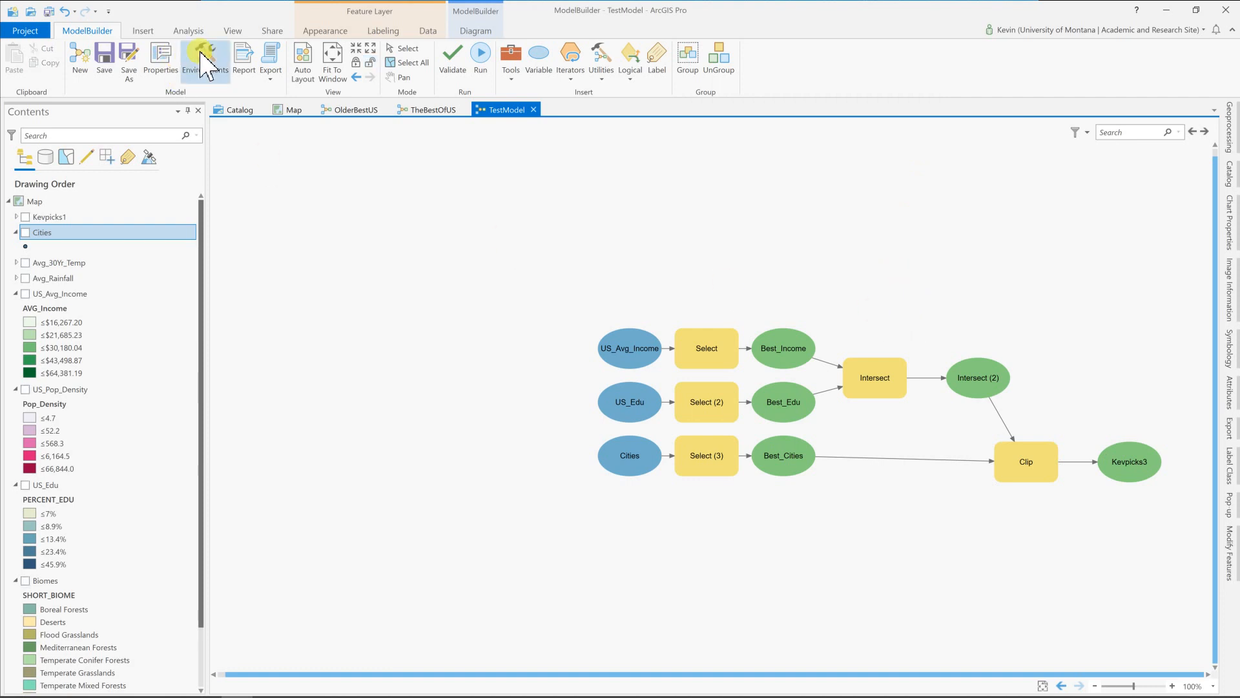
Apply the automatic layout to the TestModel diagram and save the model
{"action": "left_click", "coordinate": [303, 61]}
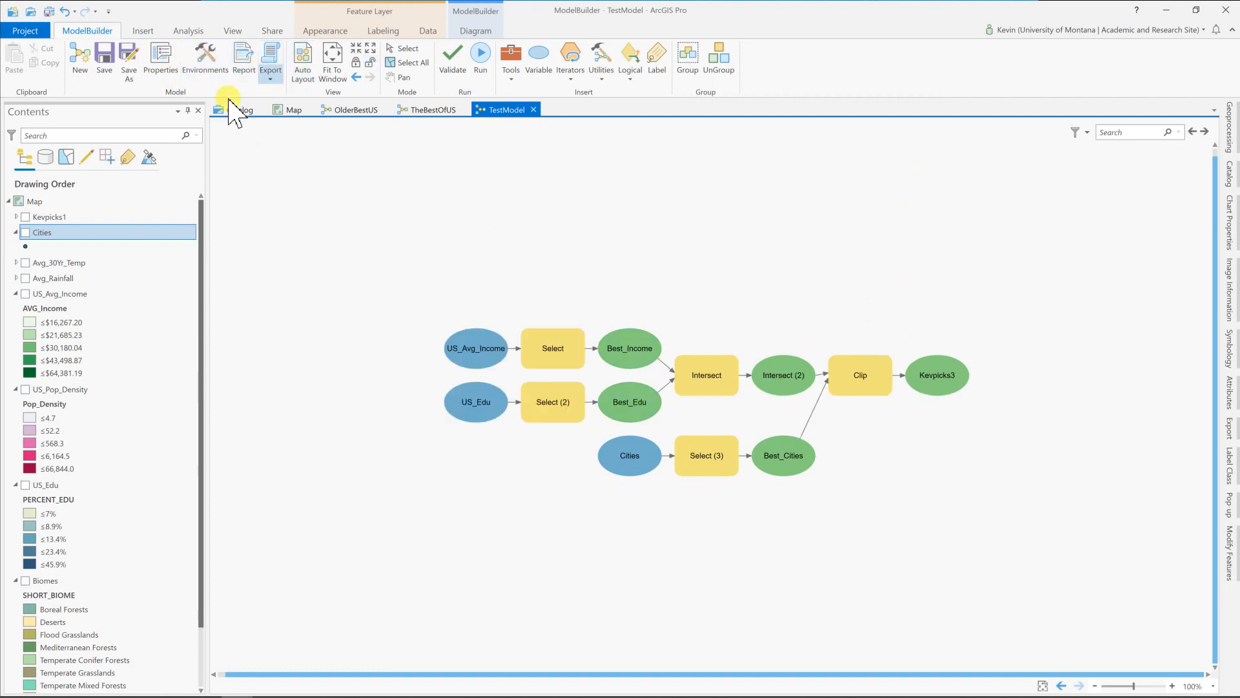
{"action": "left_click", "coordinate": [106, 62]}
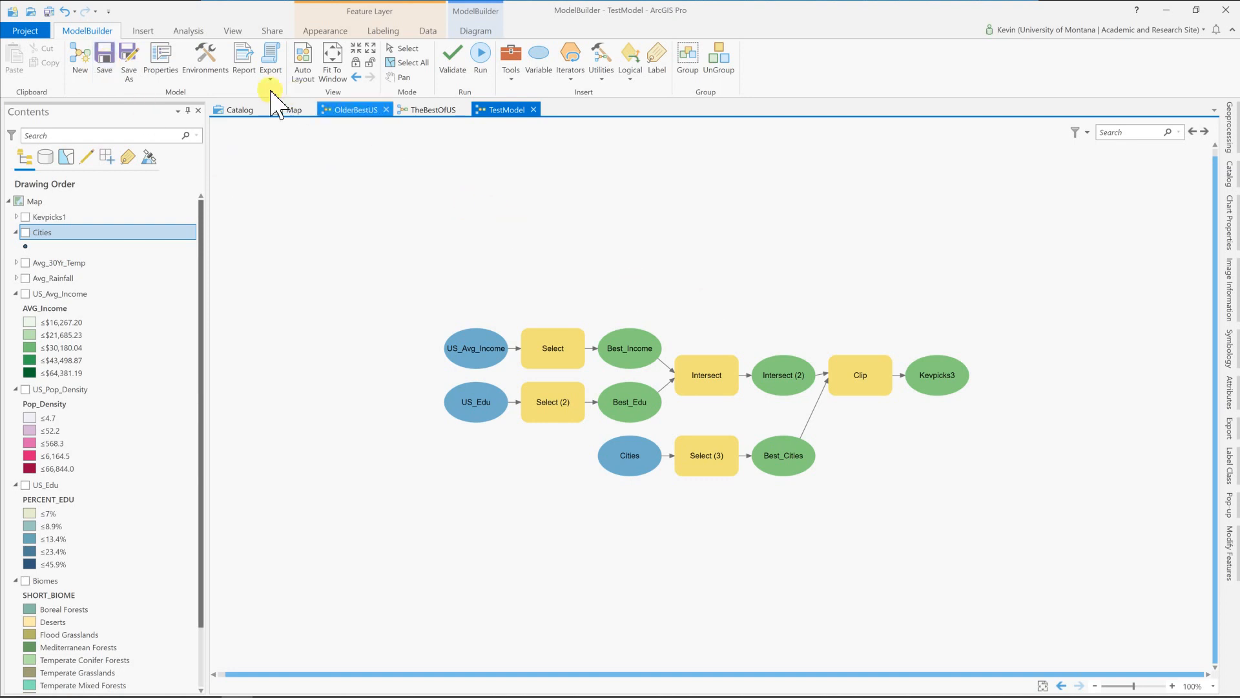
Permanently delete scratch.gdb from the project's ModelBuilder folder in the Catalog view
{"action": "left_click", "coordinate": [237, 112]}
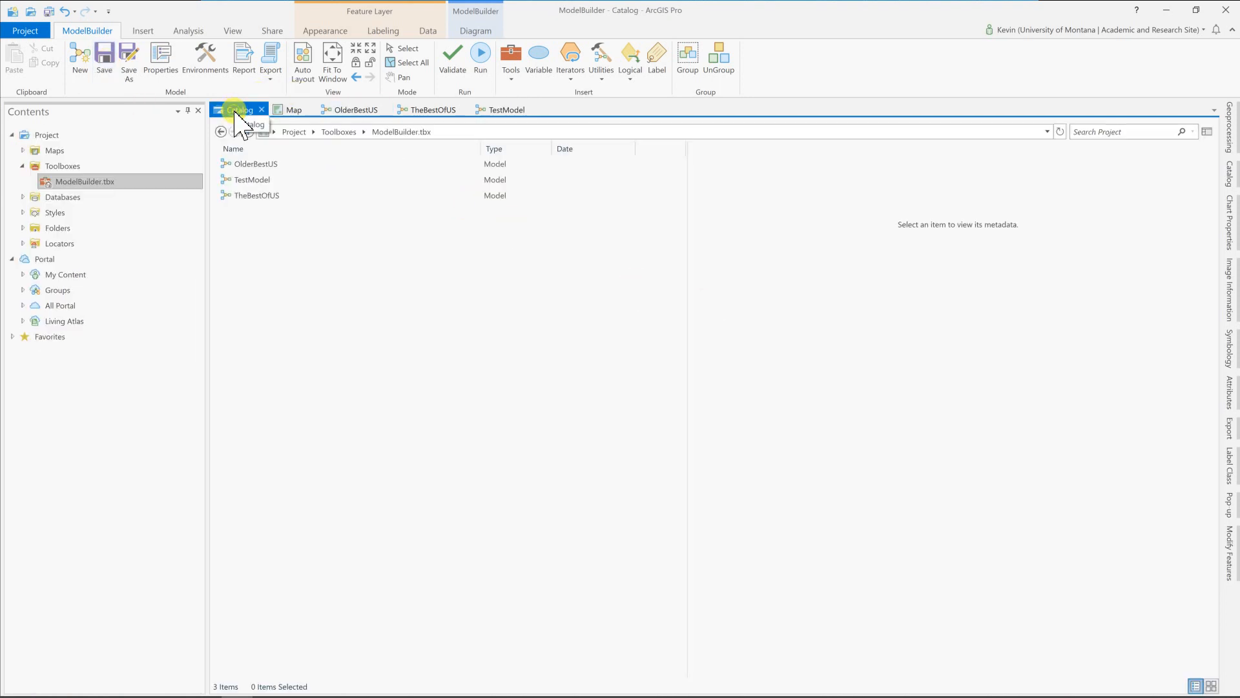
{"action": "left_click", "coordinate": [26, 229]}
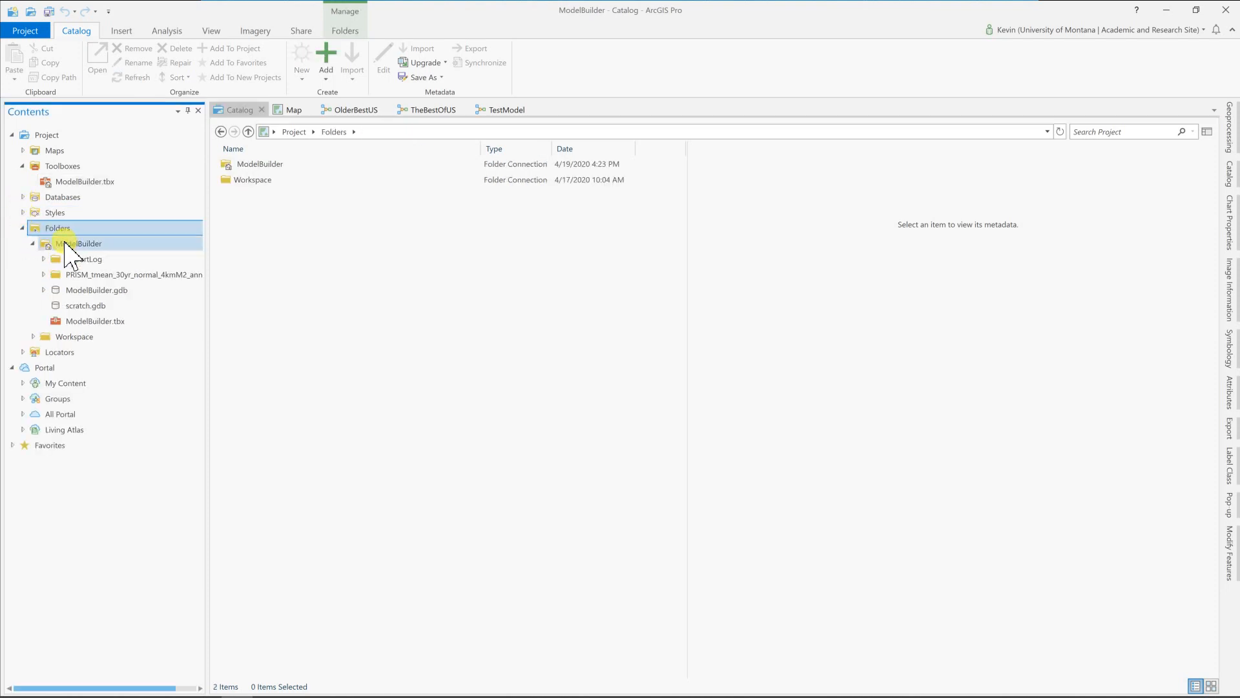
{"action": "left_click", "coordinate": [75, 243]}
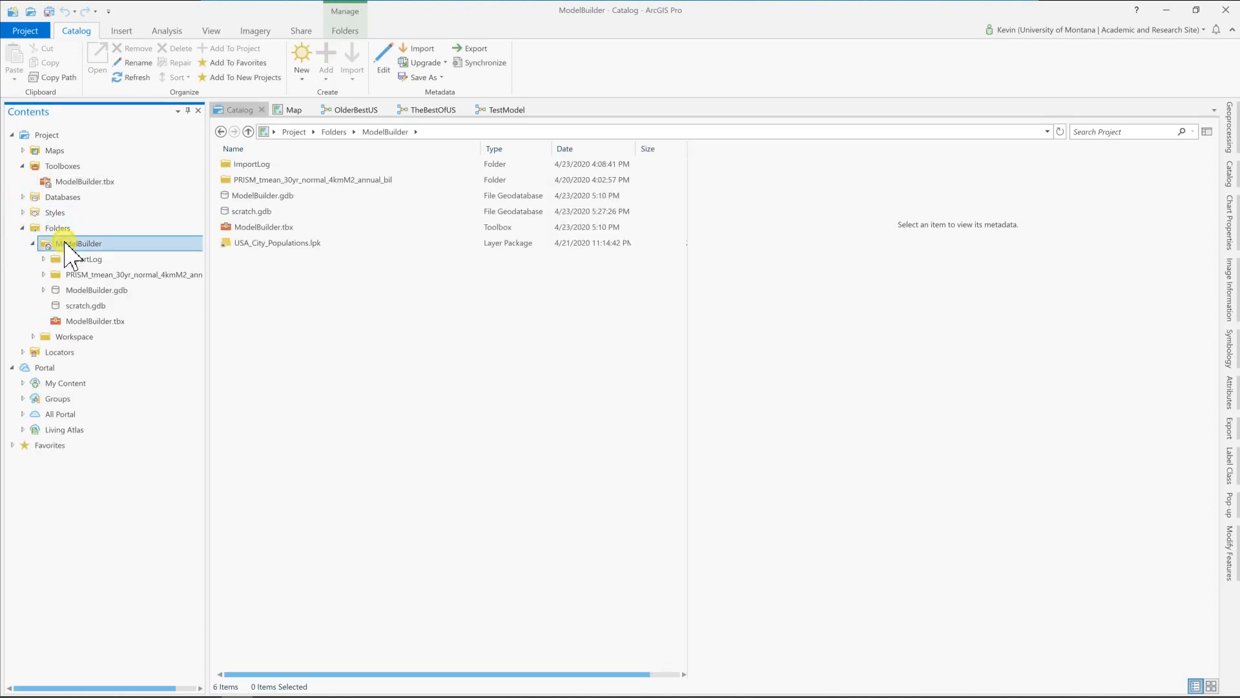
{"action": "right_click", "coordinate": [84, 307]}
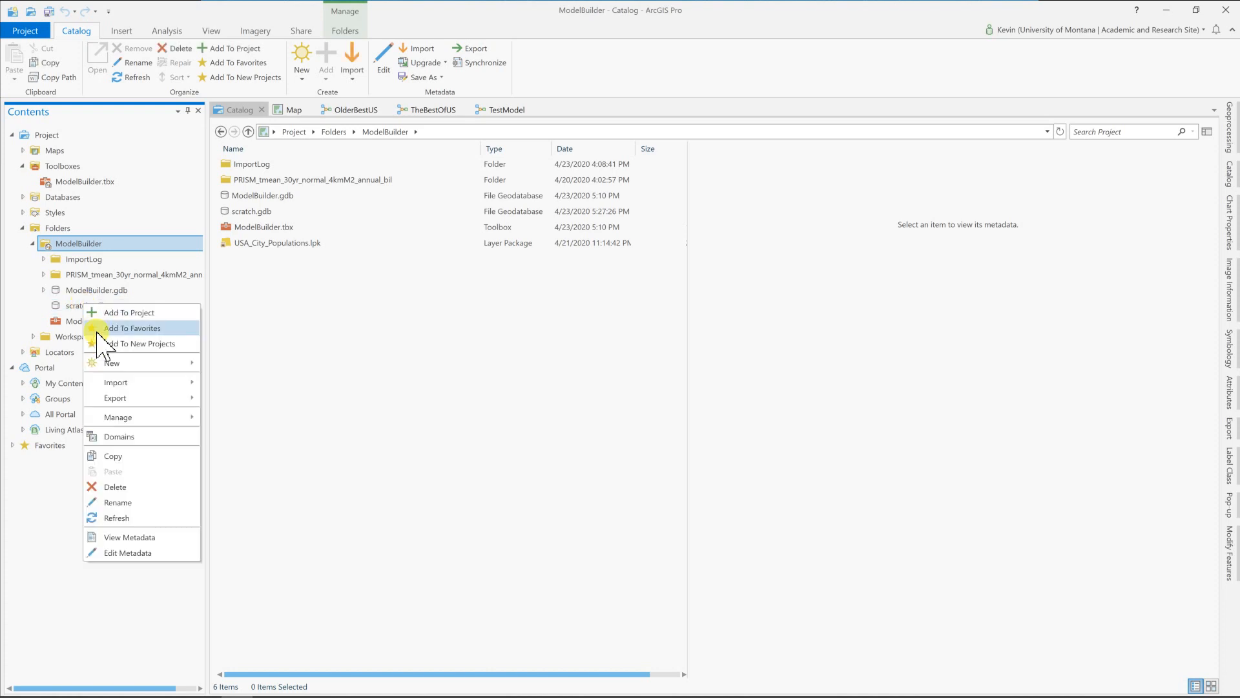
{"action": "left_click", "coordinate": [118, 486]}
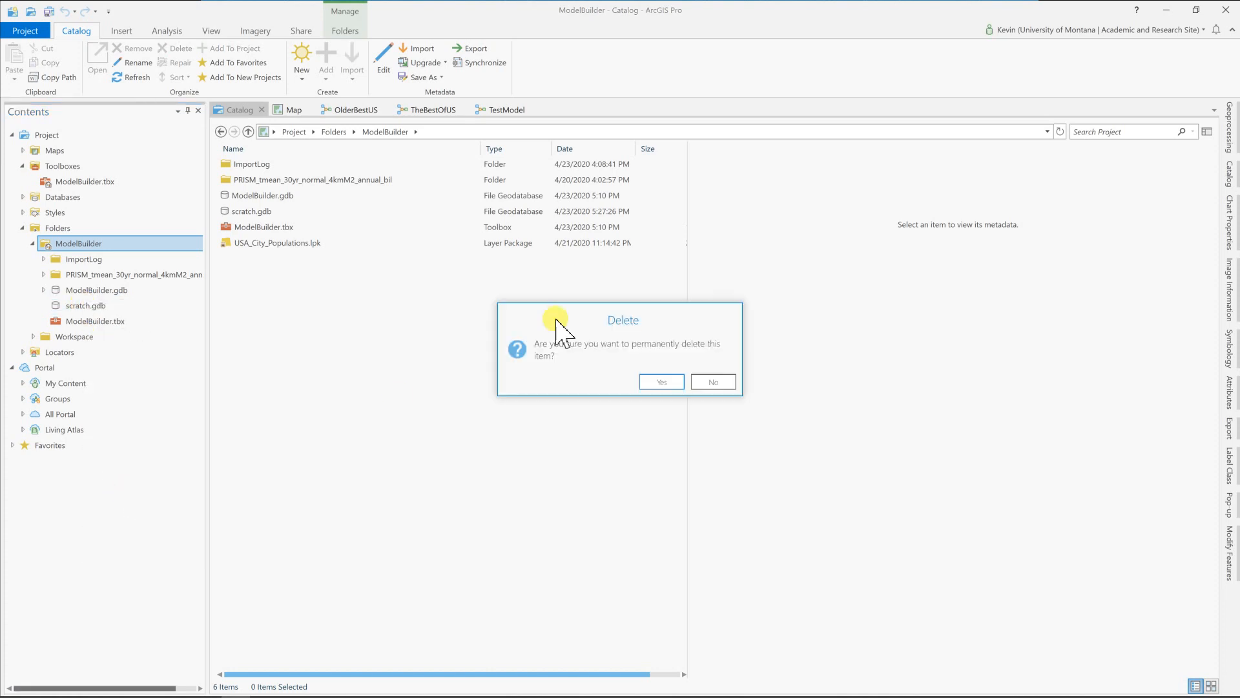
{"action": "left_click", "coordinate": [659, 382]}
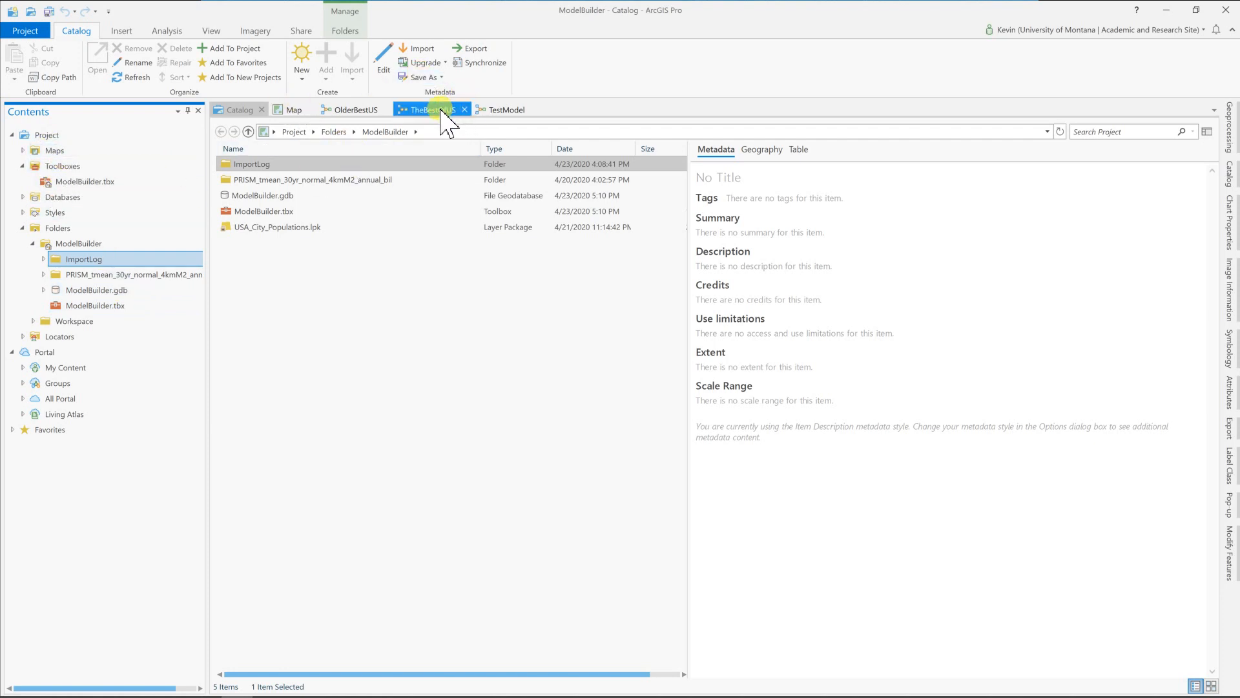
Return to TestModel, validate the model and run it
{"action": "left_click", "coordinate": [367, 117]}
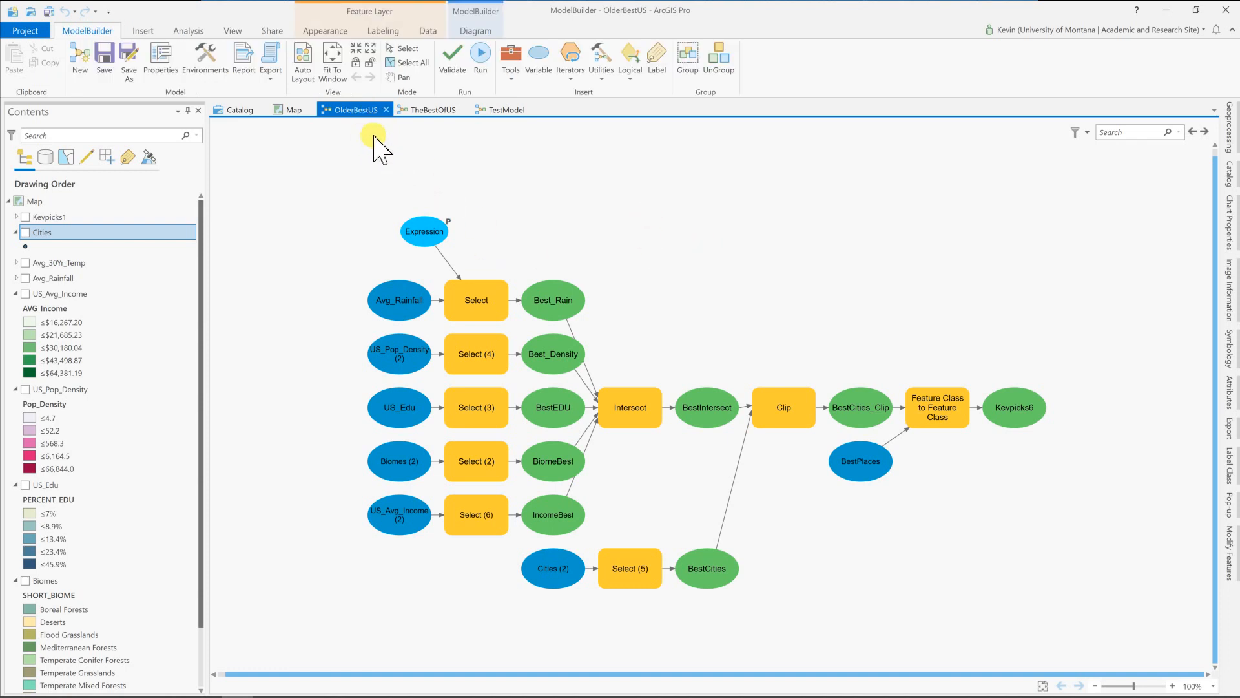
{"action": "left_click", "coordinate": [501, 110]}
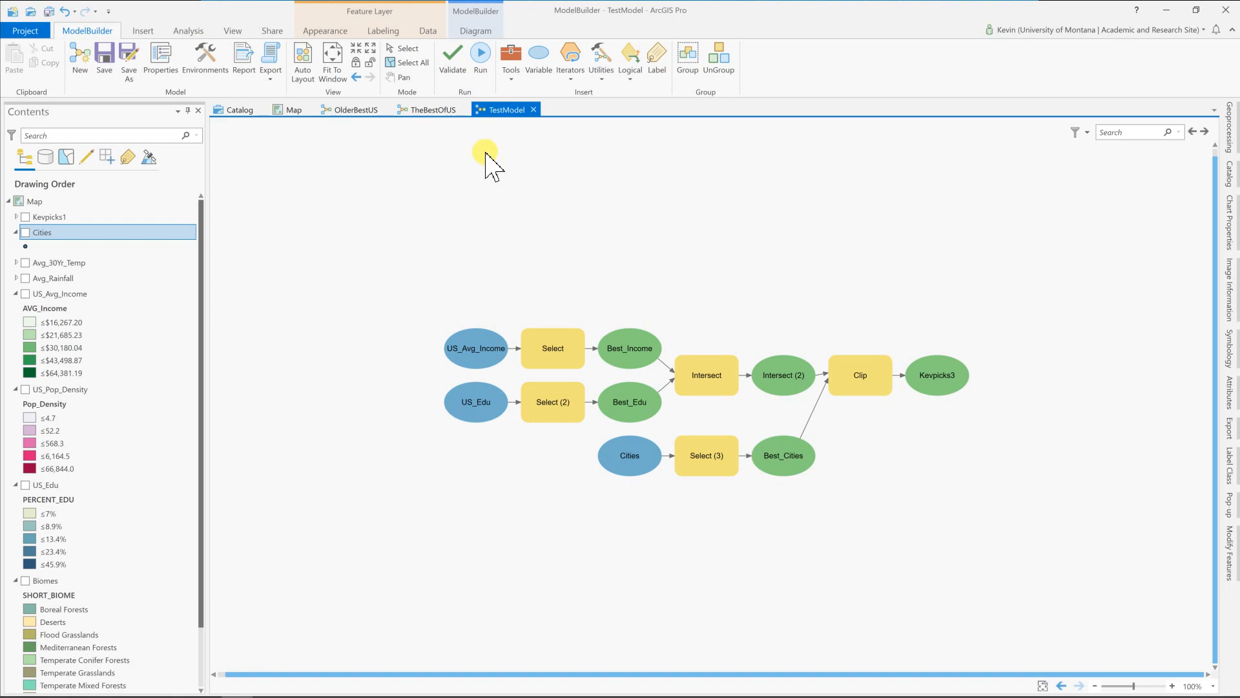
{"action": "left_click", "coordinate": [452, 60]}
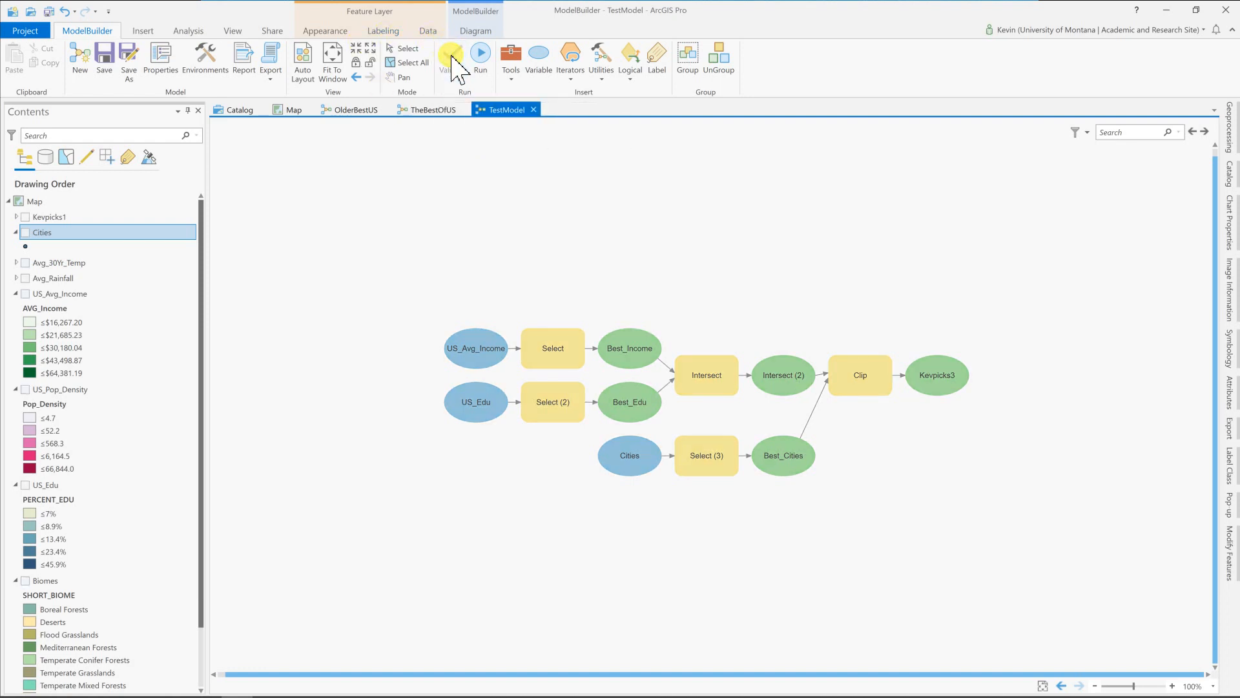
{"action": "left_click", "coordinate": [483, 55]}
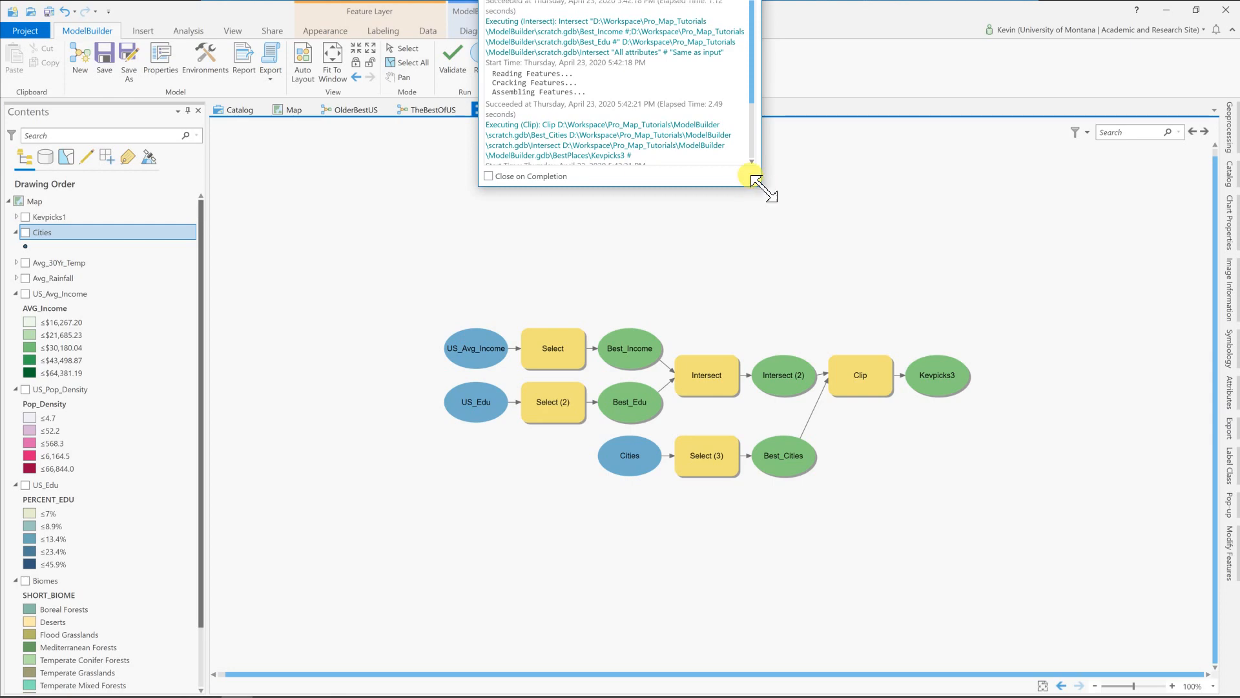
Enlarge and reposition the TestModel run report, review the messages of each tool, and close the report
{"action": "left_click_drag", "start_coordinate": [756, 181], "coordinate": [831, 373]}
{"action": "left_click_drag", "start_coordinate": [748, 13], "coordinate": [551, 119]}
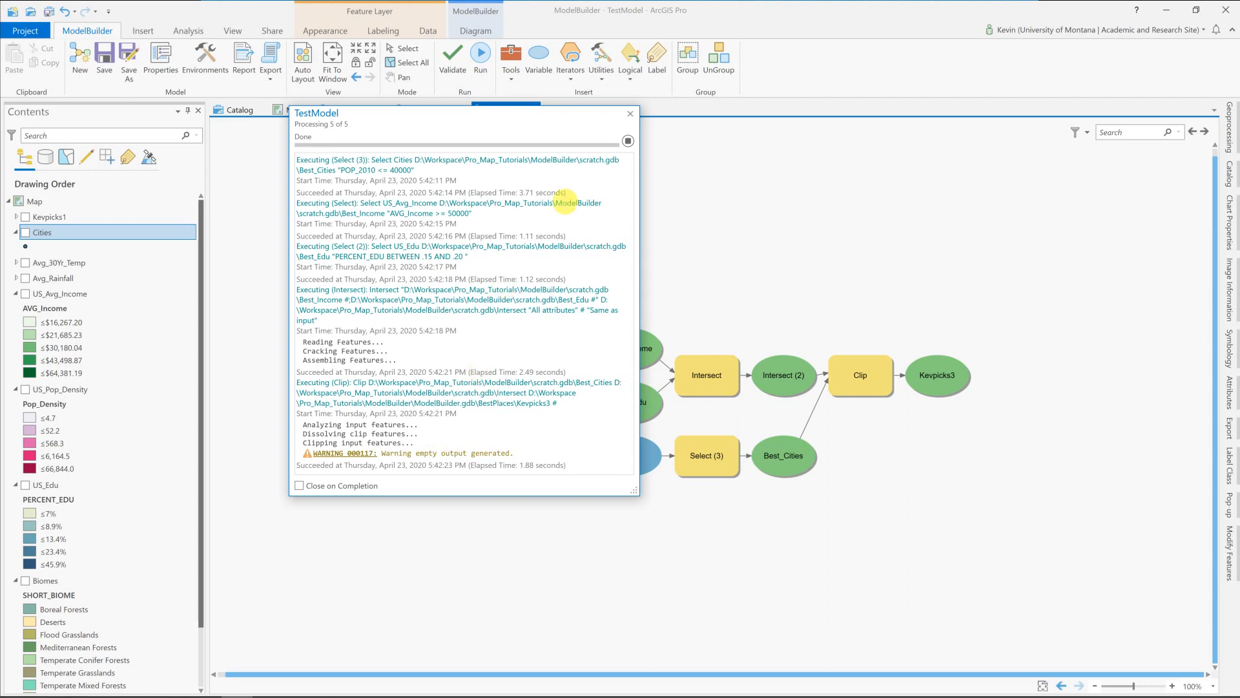
{"action": "left_click", "coordinate": [631, 115]}
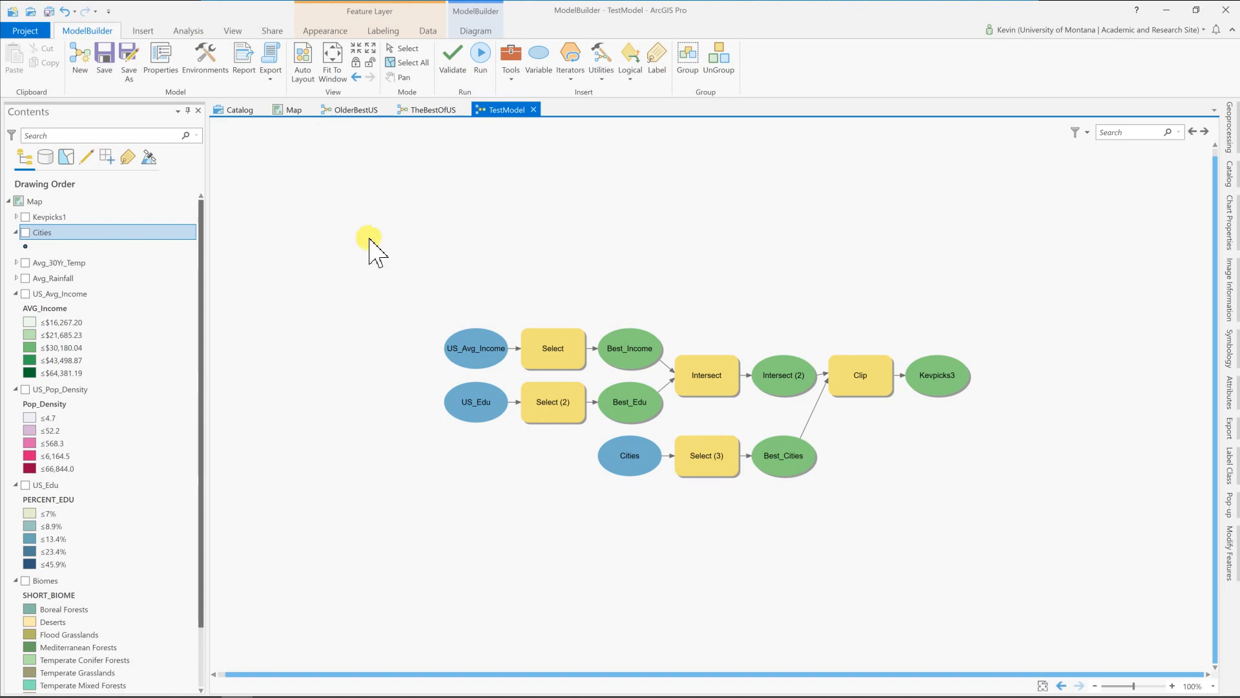
Refresh the ModelBuilder folder in the Catalog view and open scratch.gdb to list its feature classes
{"action": "left_click", "coordinate": [242, 111]}
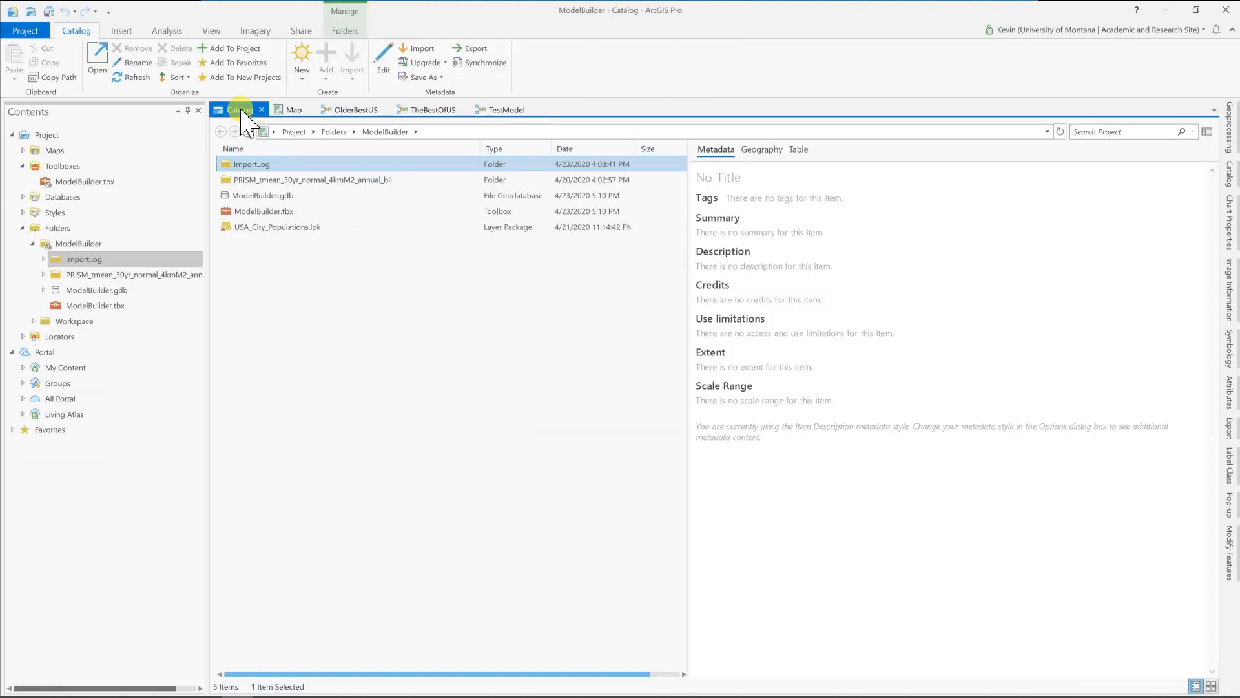
{"action": "left_click", "coordinate": [70, 251]}
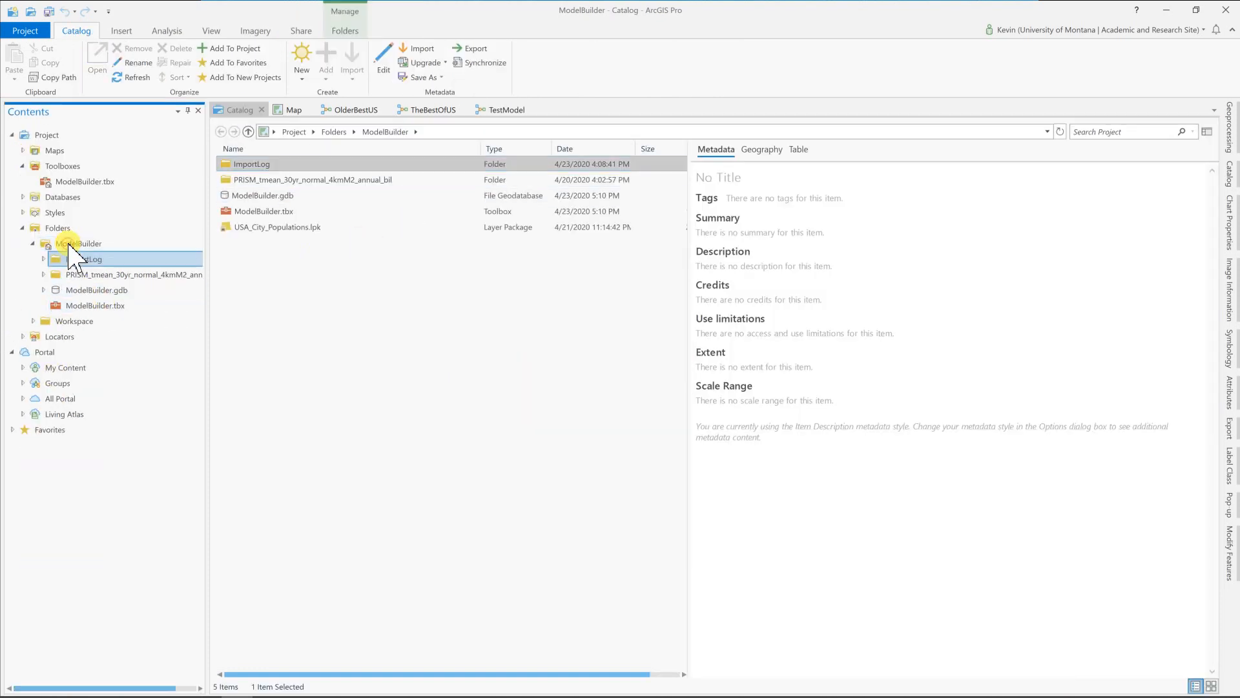
{"action": "right_click", "coordinate": [72, 251]}
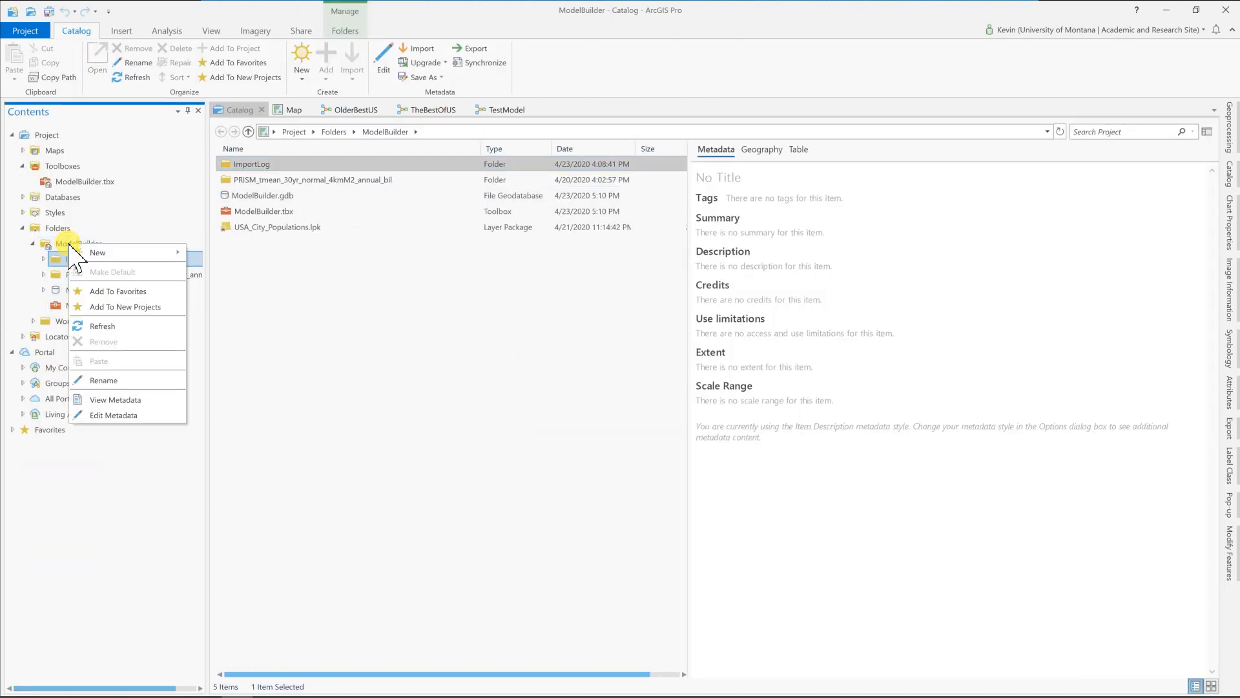
{"action": "left_click", "coordinate": [101, 327]}
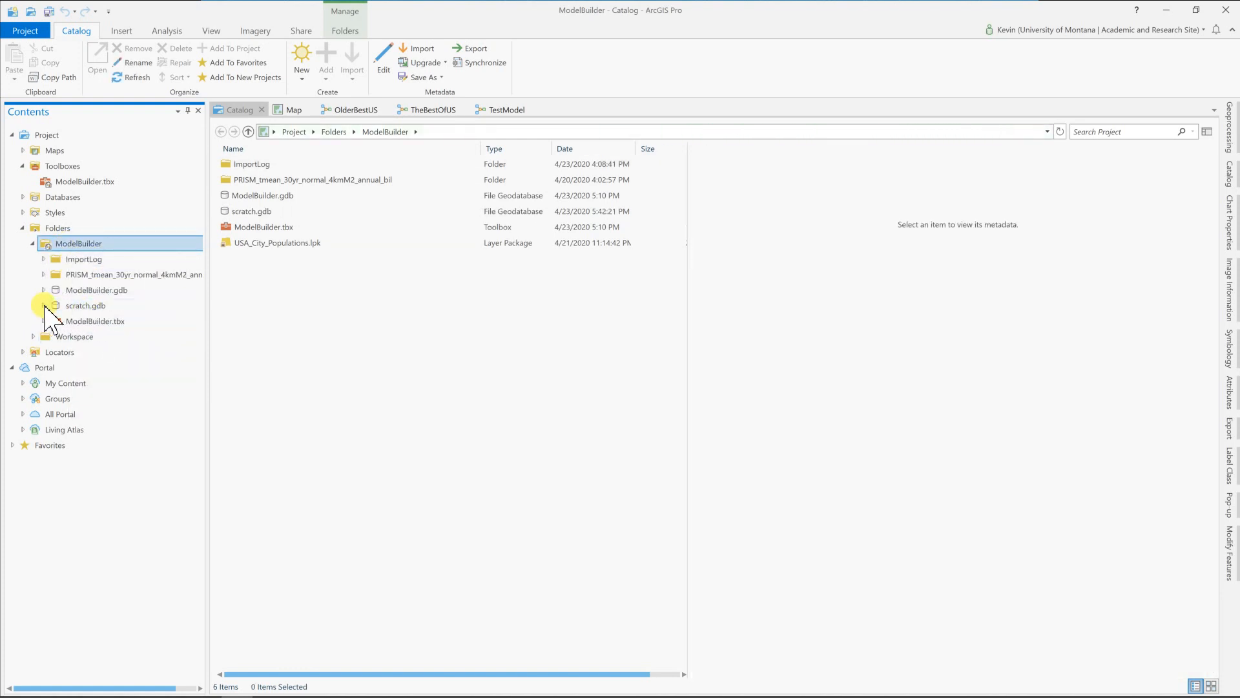
{"action": "left_click", "coordinate": [55, 306]}
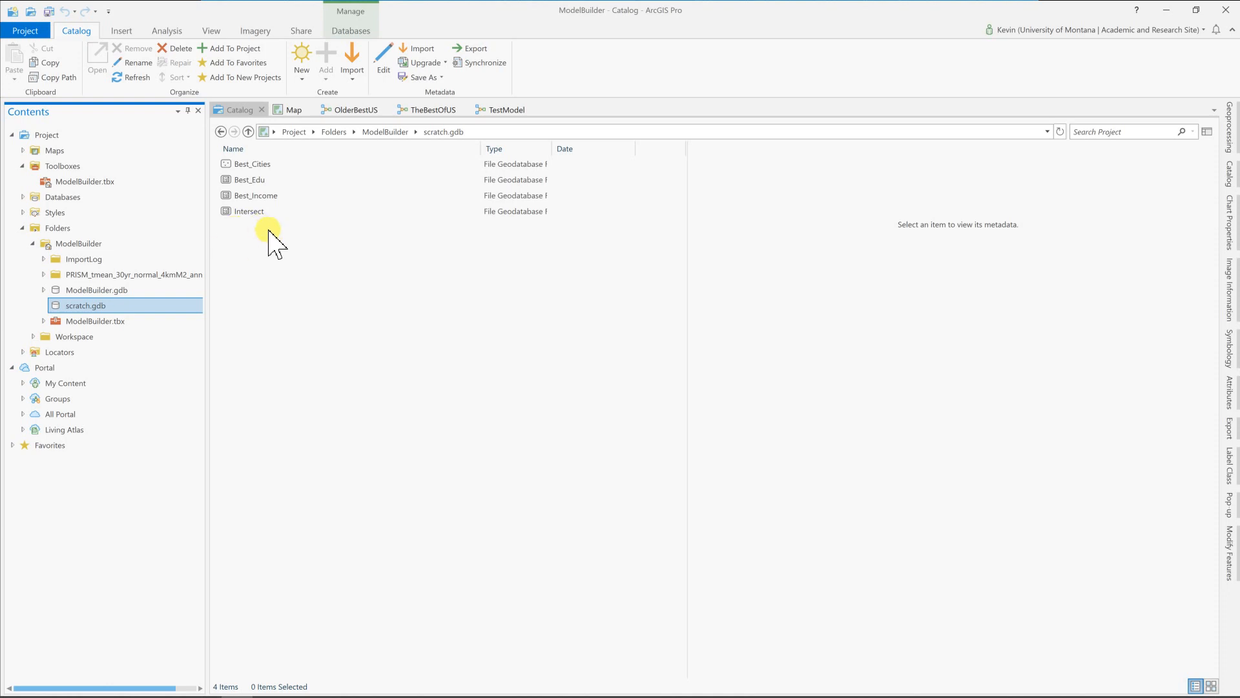
Permanently delete Best_Cities, Best_Edu, Best_Income and Intersect from scratch.gdb
{"action": "left_click", "coordinate": [252, 213]}
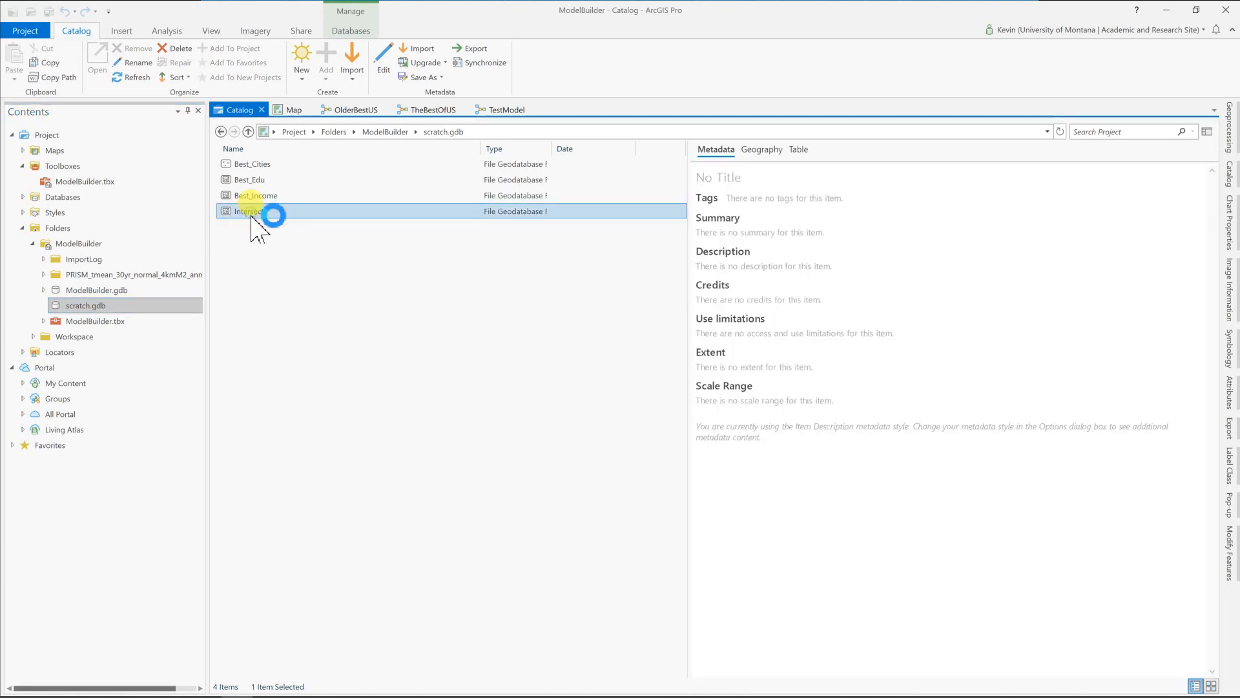
{"action": "left_click", "coordinate": [252, 165], "text": "shift"}
{"action": "right_click", "coordinate": [251, 166]}
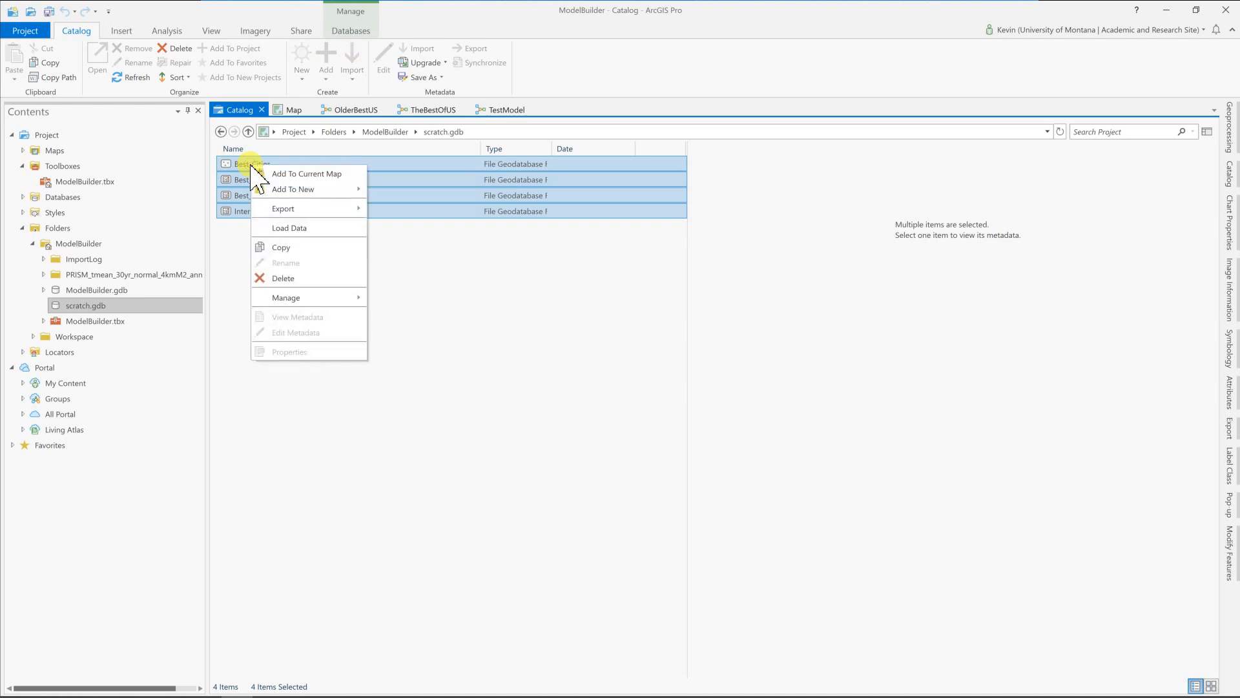
{"action": "left_click", "coordinate": [285, 279]}
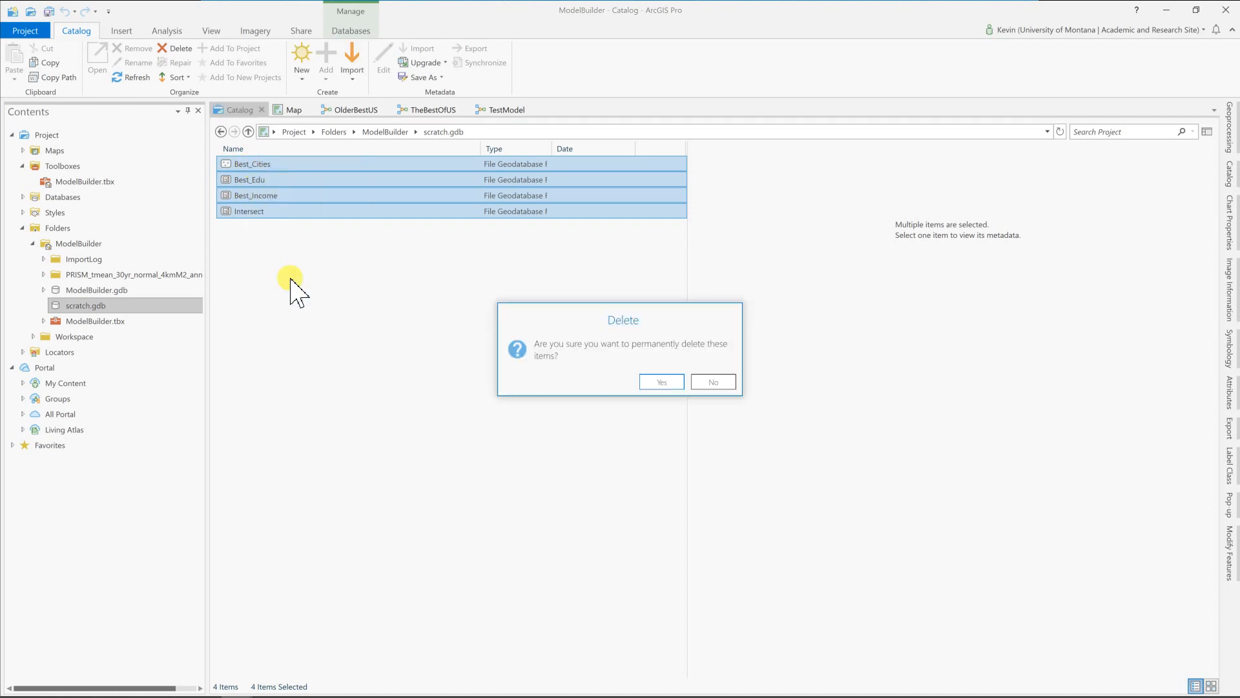
{"action": "left_click", "coordinate": [652, 385]}
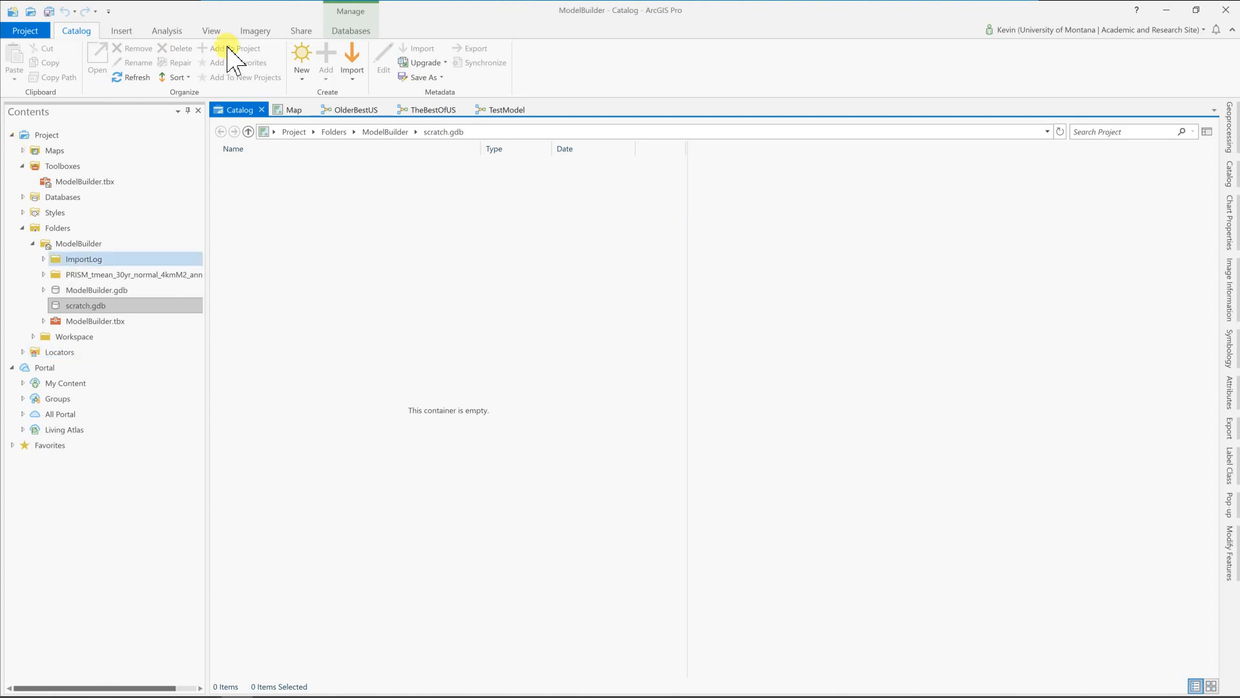
Validate TestModel and remove the existing expression from its Select (2) tool
{"action": "left_click", "coordinate": [504, 111]}
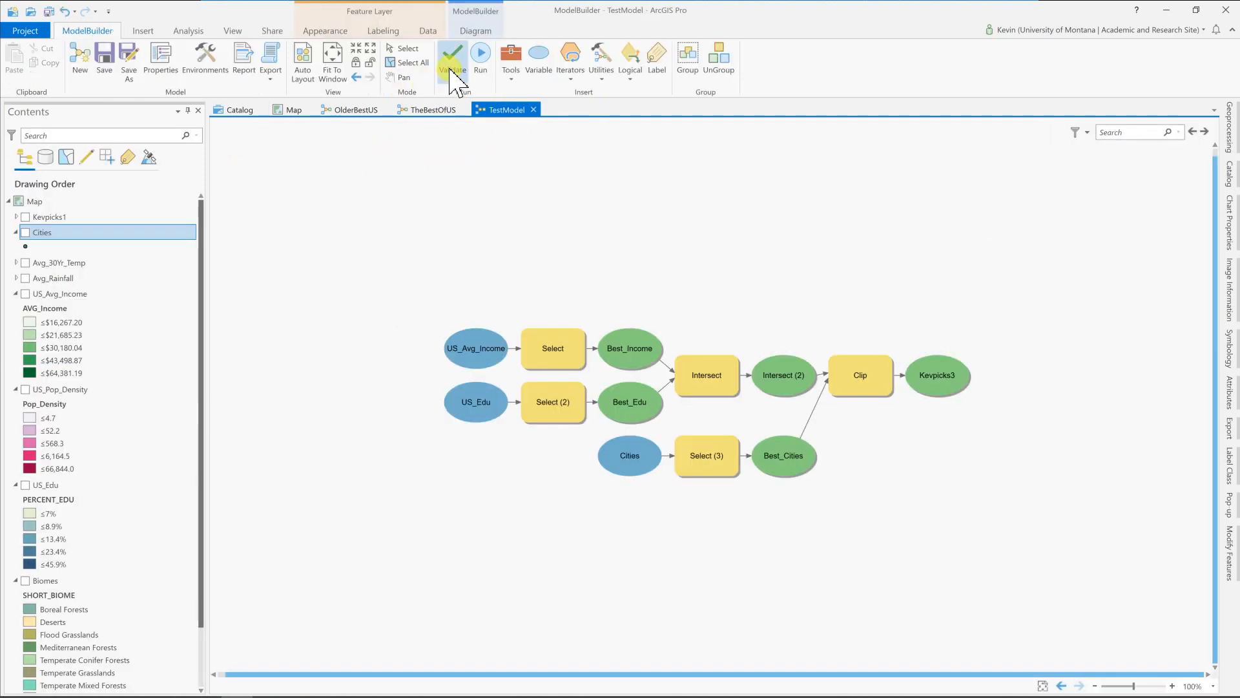
{"action": "left_click", "coordinate": [451, 73]}
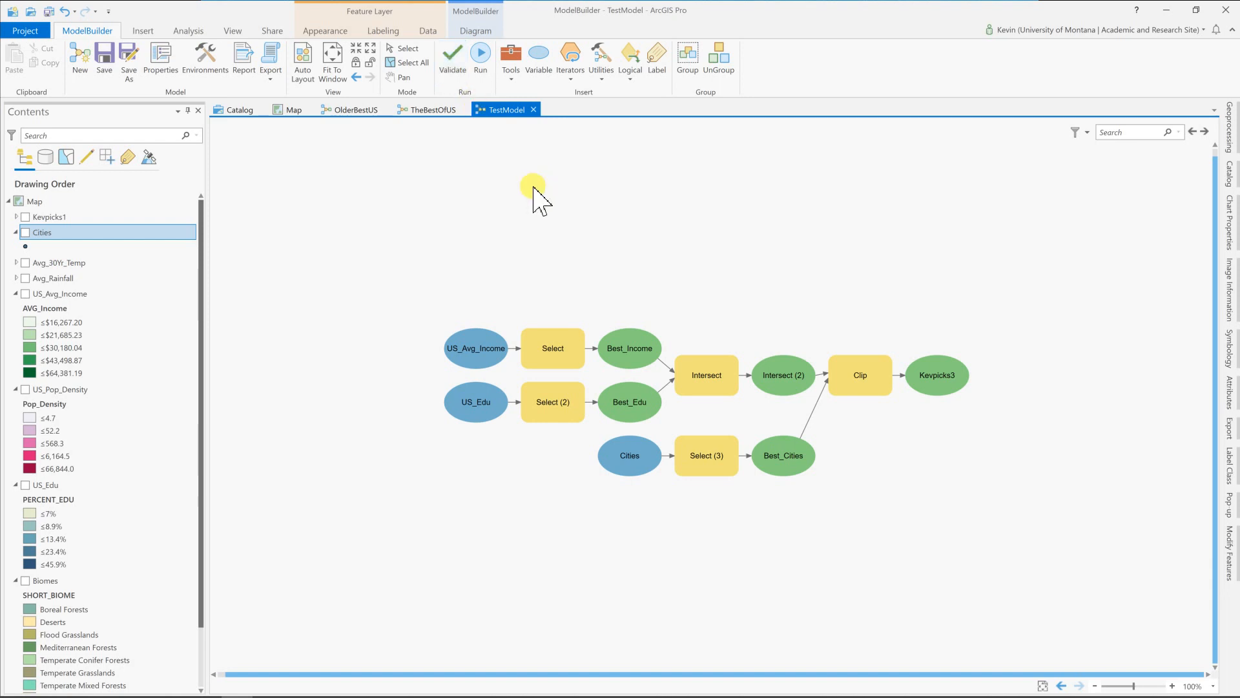
{"action": "left_click", "coordinate": [560, 415]}
{"action": "double_click", "coordinate": [560, 417]}
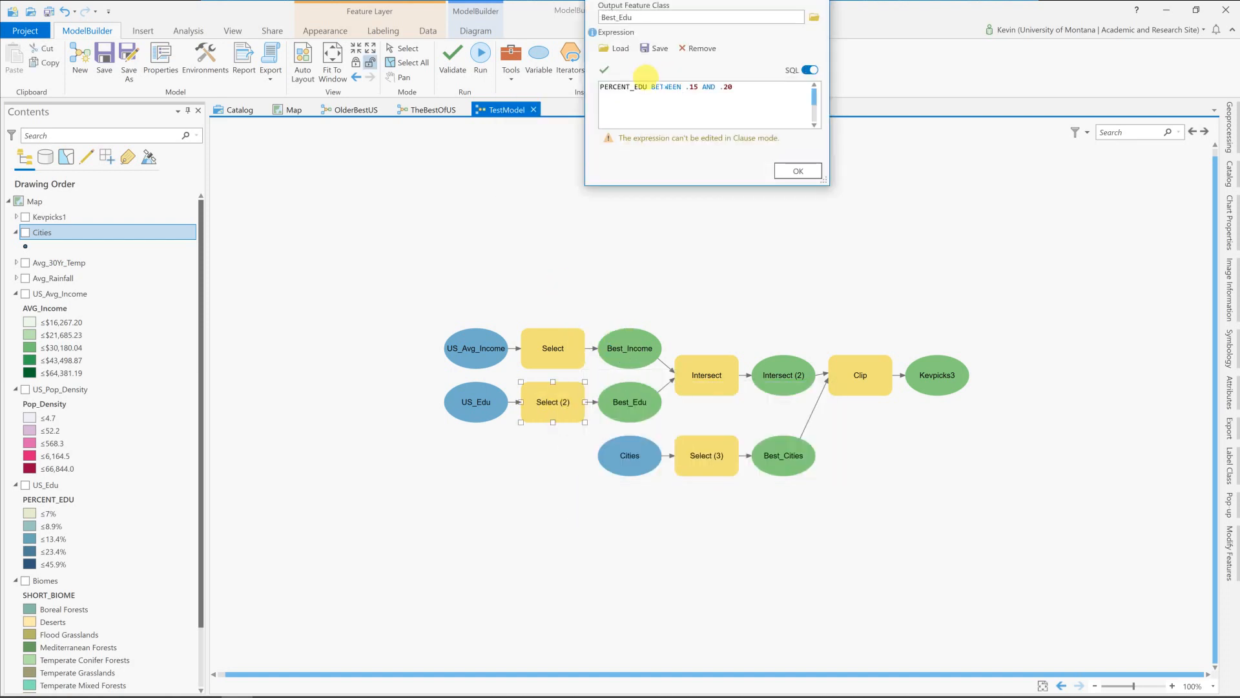
{"action": "left_click", "coordinate": [702, 48]}
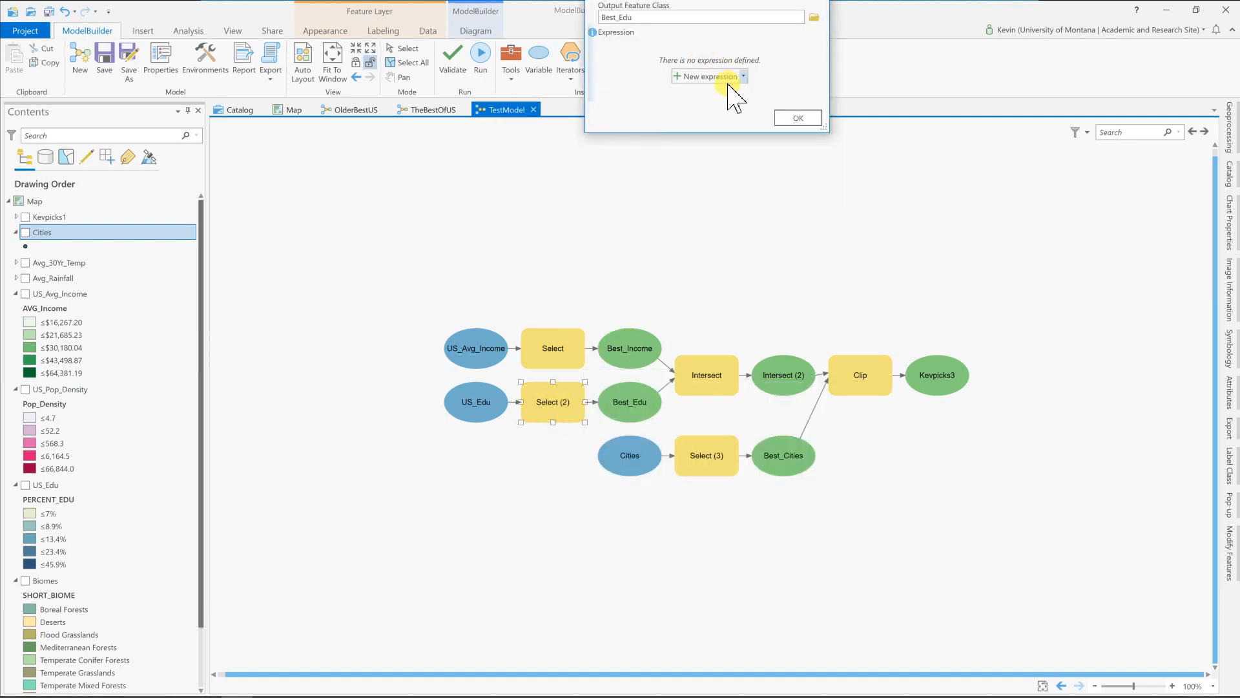
Enlarge the Select (2) dialog and build a new expression where PERCENT_EDU is greater than or equal to .20
{"action": "left_click_drag", "start_coordinate": [827, 133], "coordinate": [816, 258]}
{"action": "left_click_drag", "start_coordinate": [720, 17], "coordinate": [378, 114]}
{"action": "left_click", "coordinate": [366, 250]}
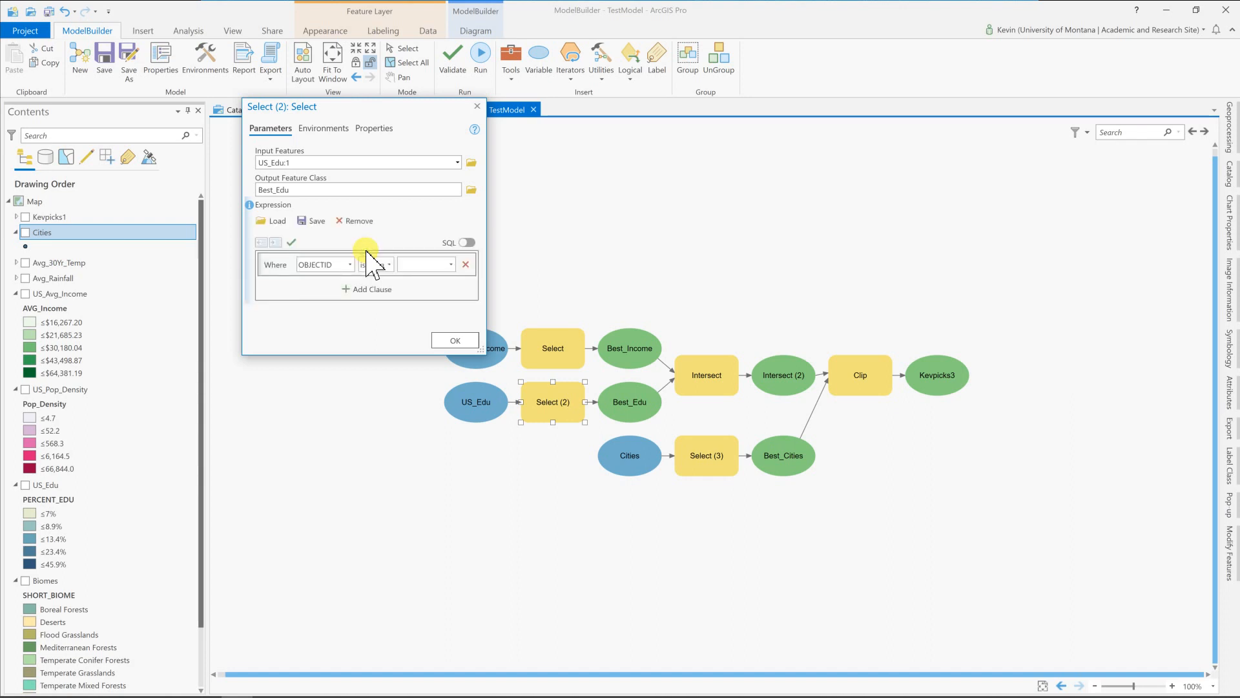
{"action": "left_click", "coordinate": [350, 265]}
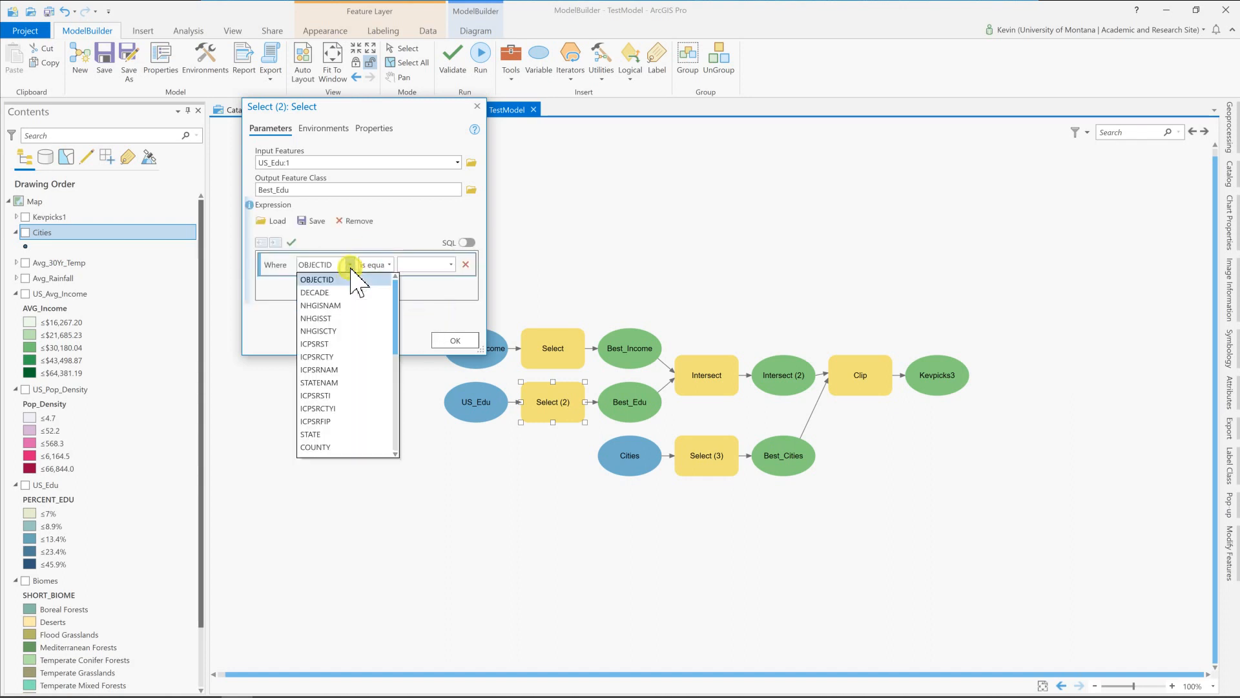
{"action": "left_click_drag", "start_coordinate": [396, 331], "coordinate": [403, 449]}
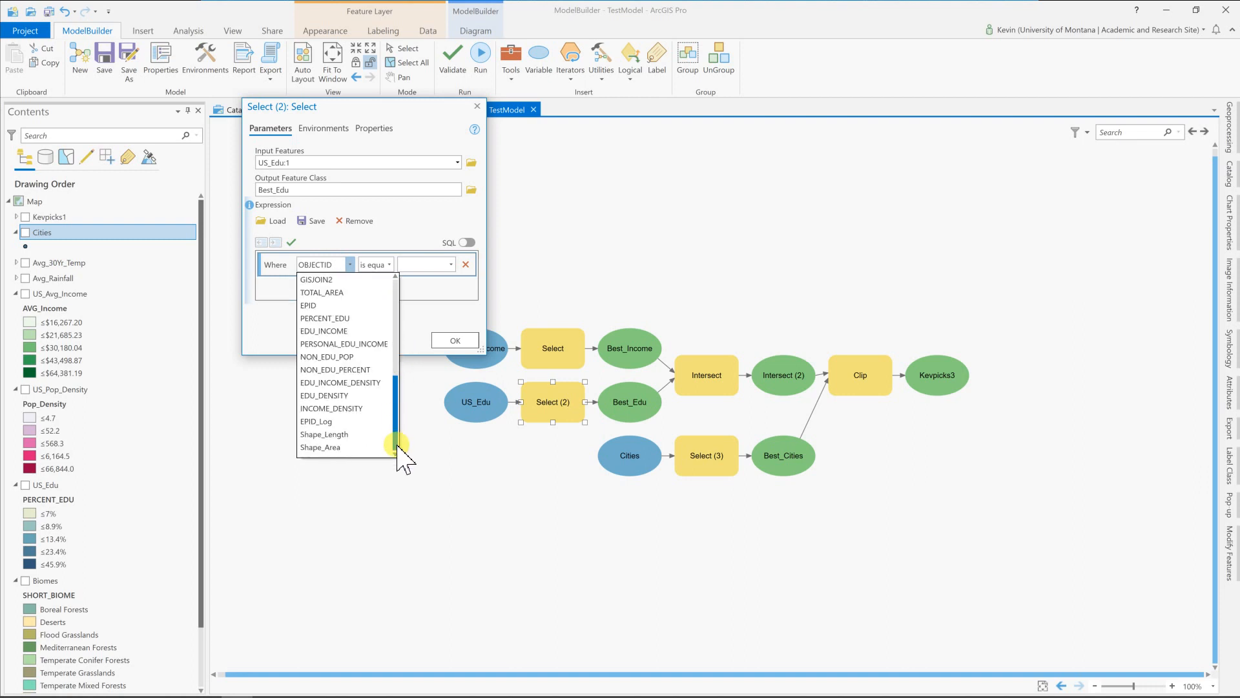
{"action": "left_click", "coordinate": [331, 319]}
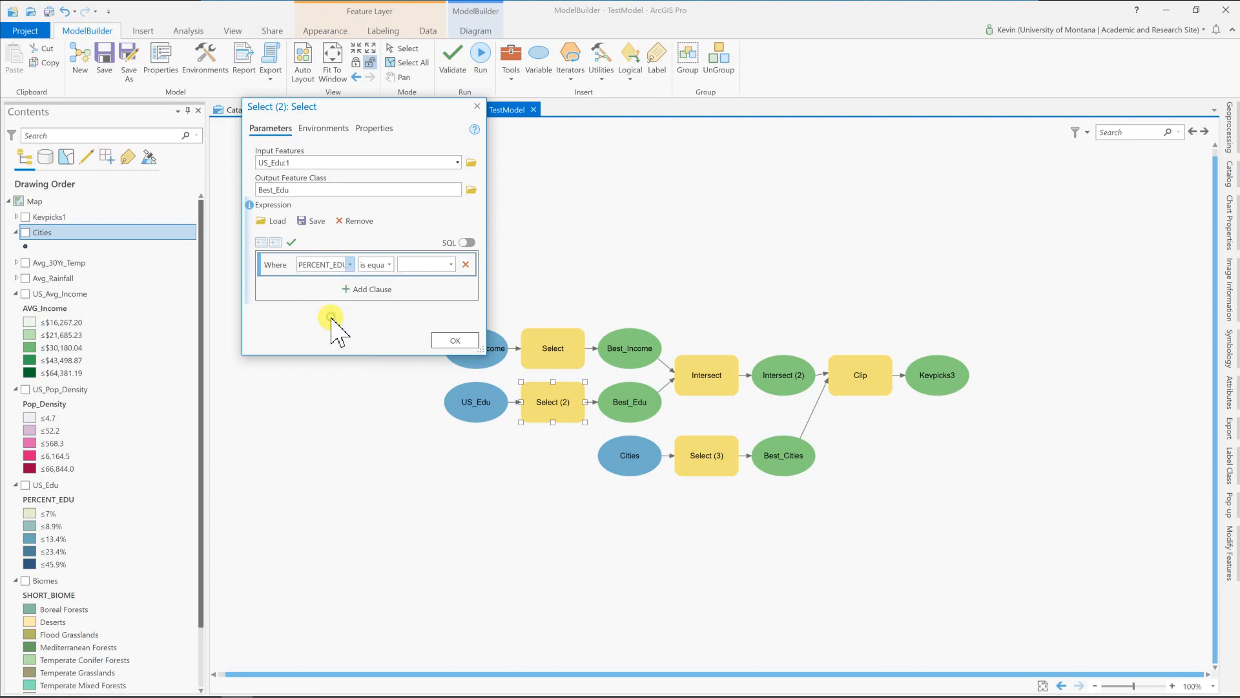
{"action": "left_click", "coordinate": [388, 264]}
{"action": "left_click", "coordinate": [406, 318]}
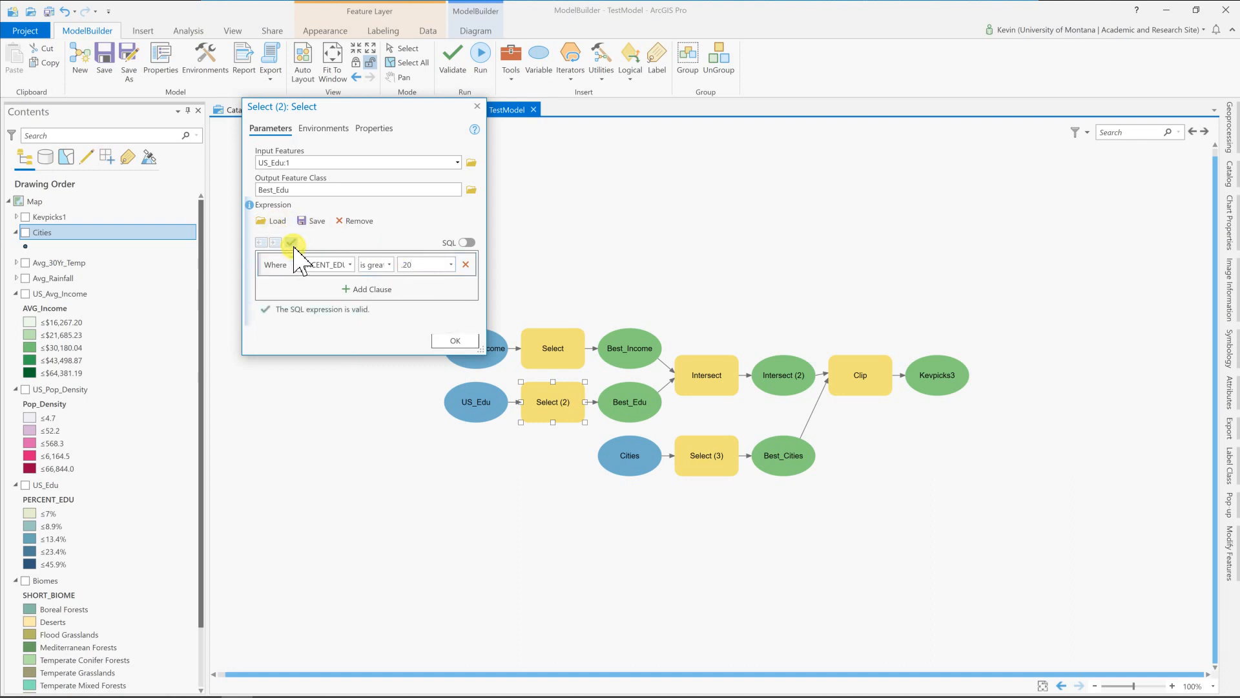
{"action": "left_click", "coordinate": [454, 340]}
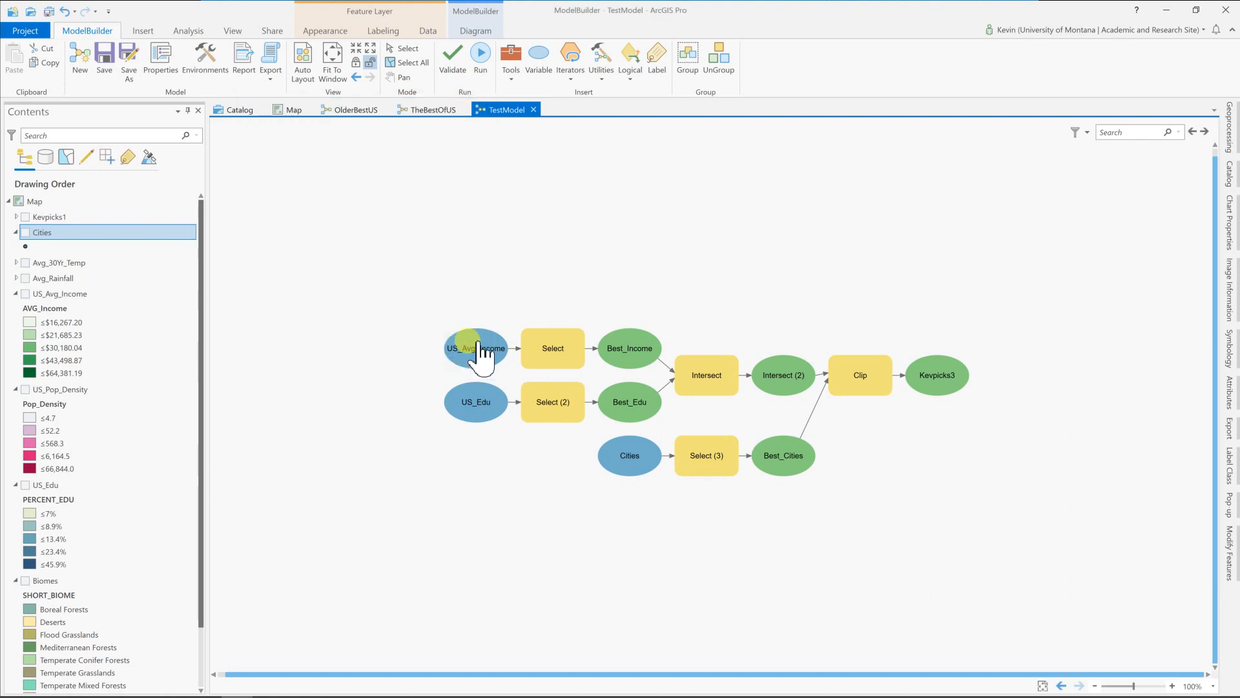
Save TestModel, run it, and close the run report
{"action": "left_click", "coordinate": [104, 55]}
{"action": "left_click", "coordinate": [483, 68]}
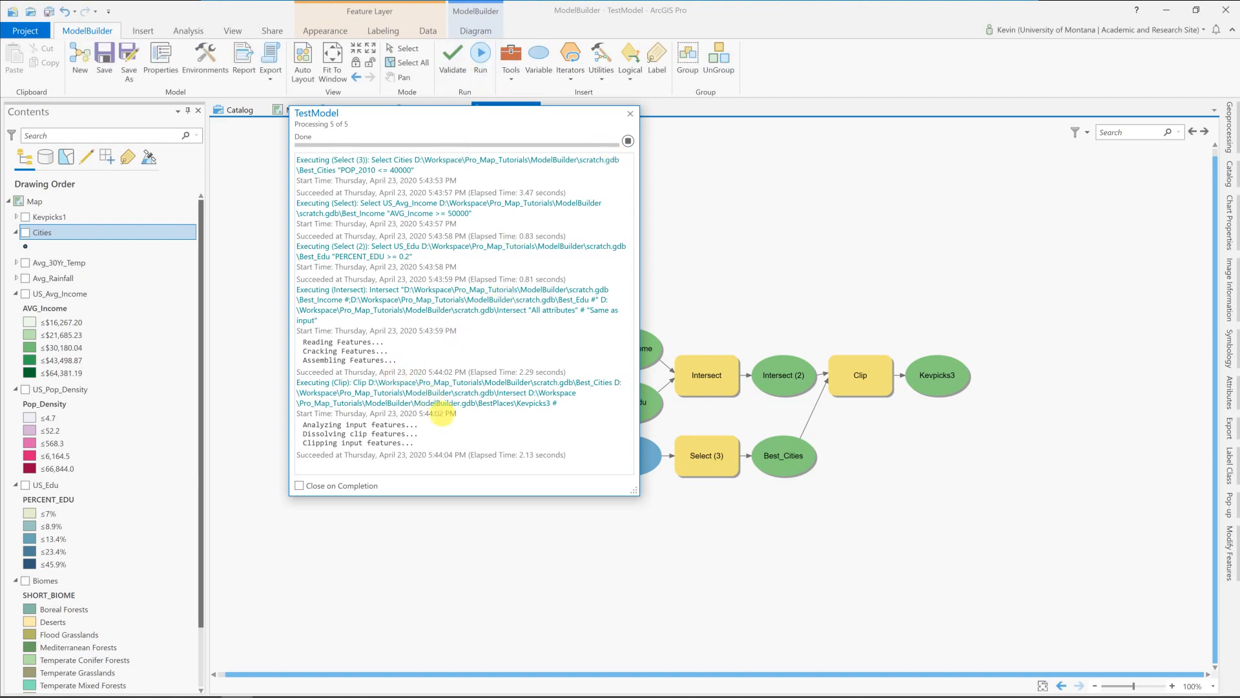
{"action": "left_click", "coordinate": [630, 113]}
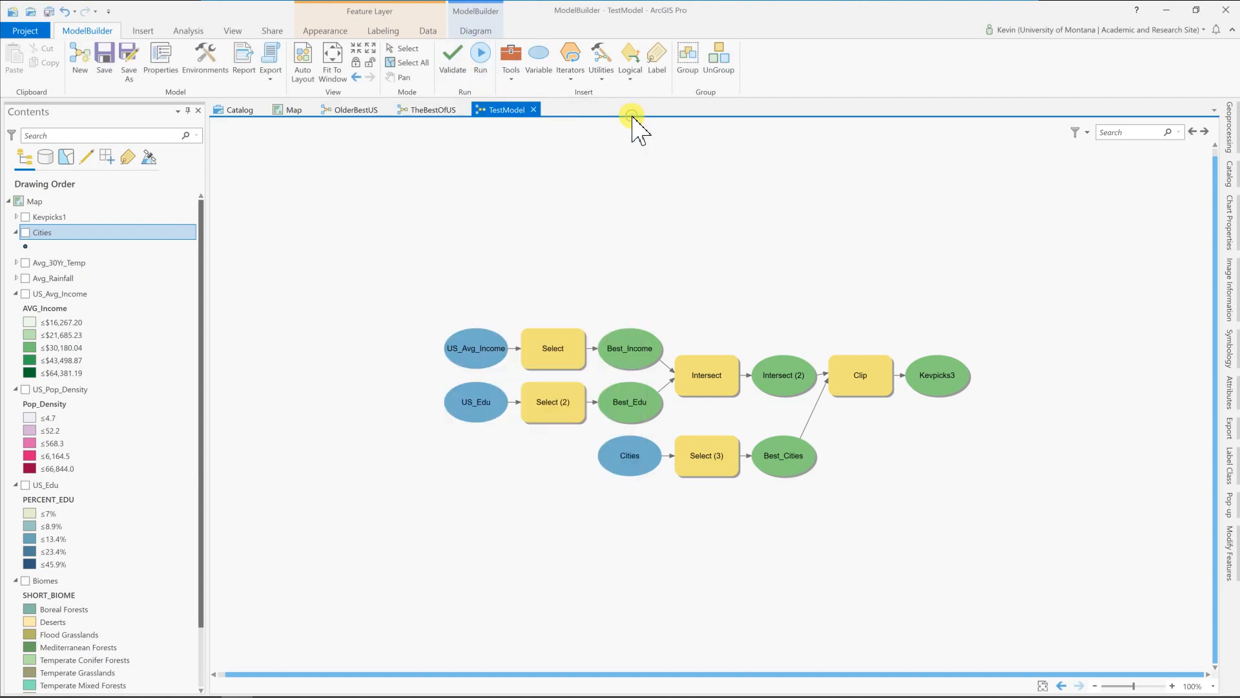
Refresh ModelBuilder.gdb under the project's databases in the Catalog view and open its BestPlaces feature dataset
{"action": "left_click", "coordinate": [241, 111]}
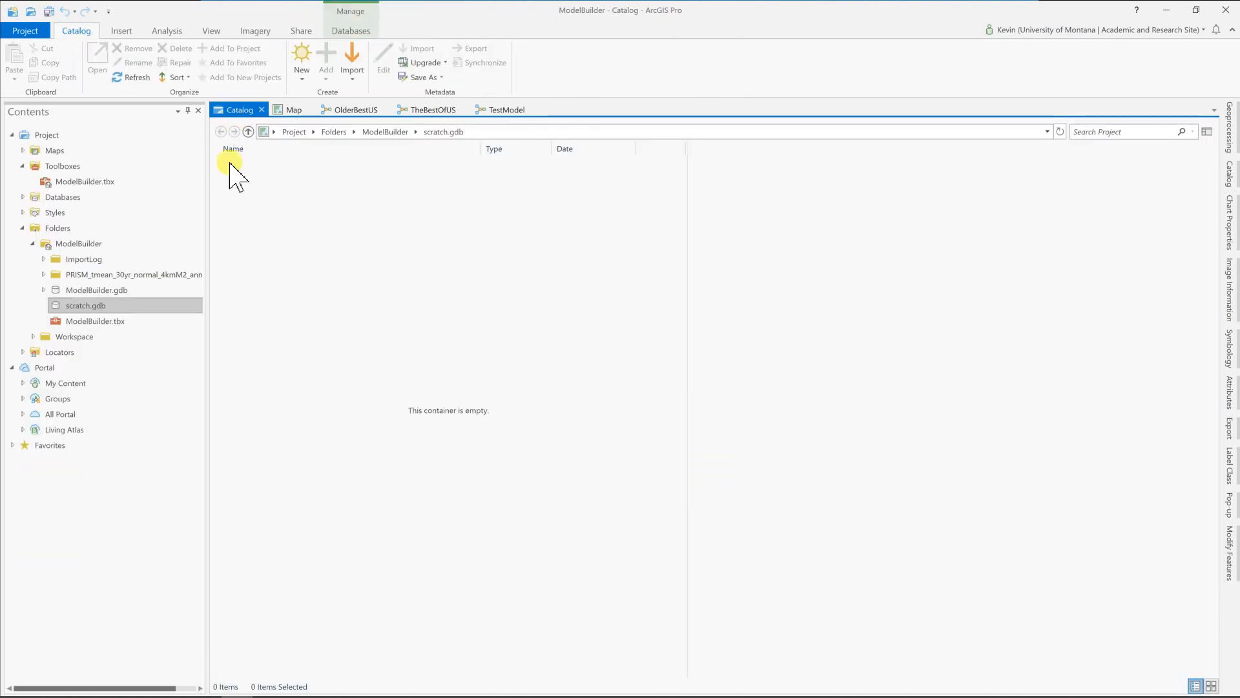
{"action": "double_click", "coordinate": [31, 197]}
{"action": "right_click", "coordinate": [77, 214]}
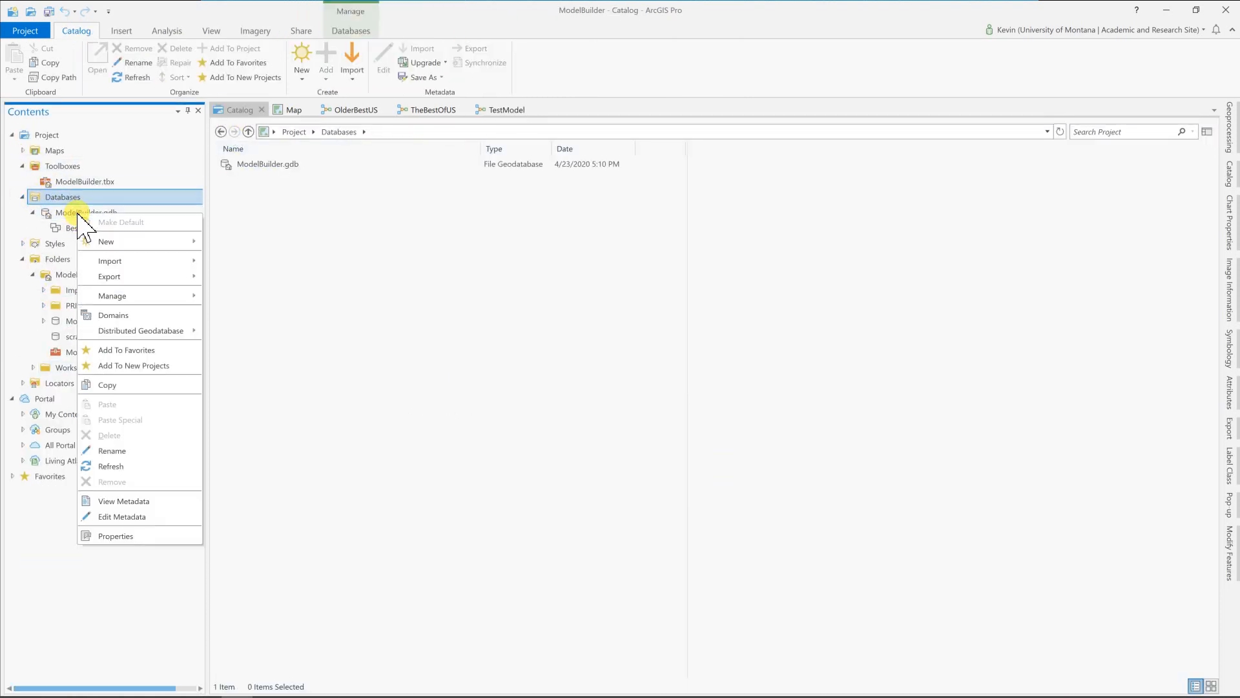
{"action": "left_click", "coordinate": [123, 465]}
{"action": "left_click", "coordinate": [82, 228]}
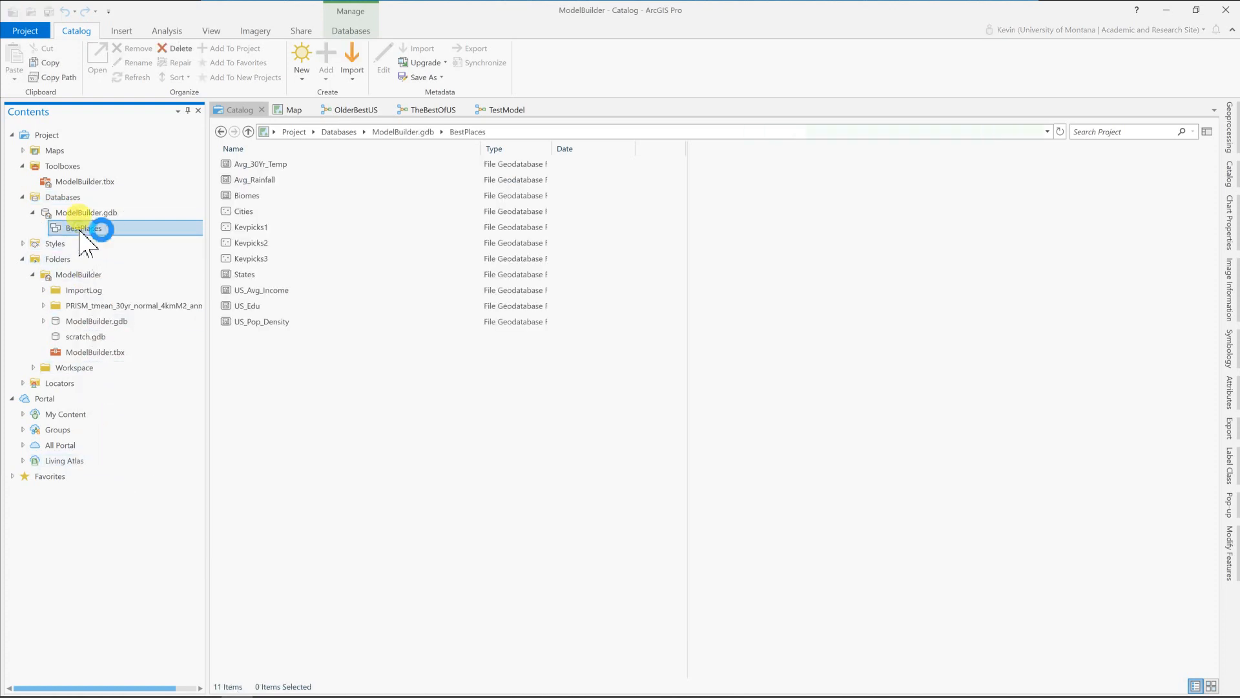
Add Kevpicks3 from BestPlaces to the current map and turn on labels for the layer
{"action": "left_click", "coordinate": [251, 259]}
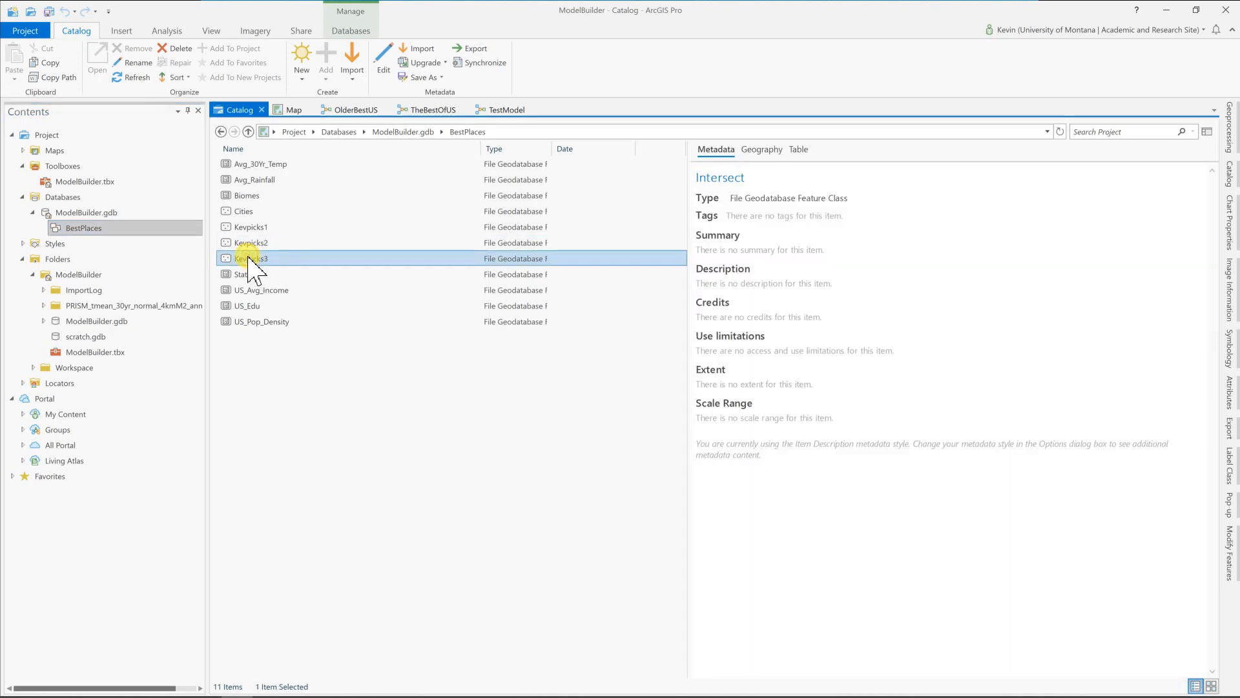
{"action": "right_click", "coordinate": [249, 259]}
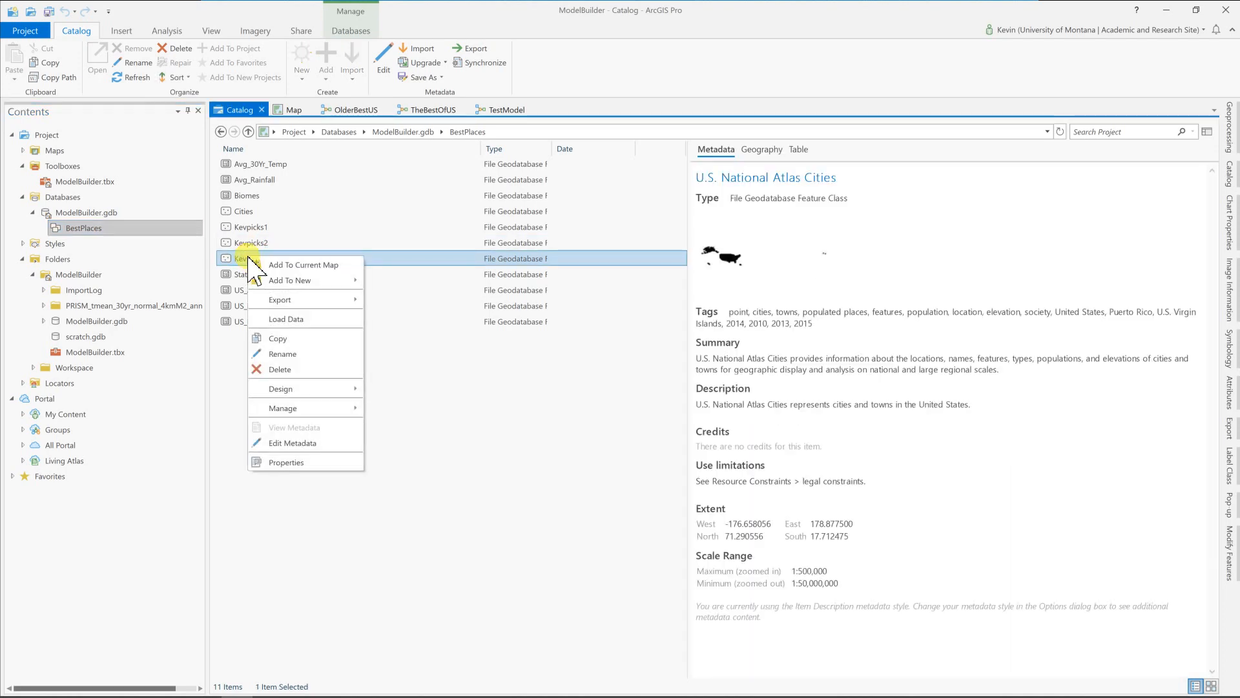
{"action": "left_click", "coordinate": [301, 264]}
{"action": "left_click", "coordinate": [292, 111]}
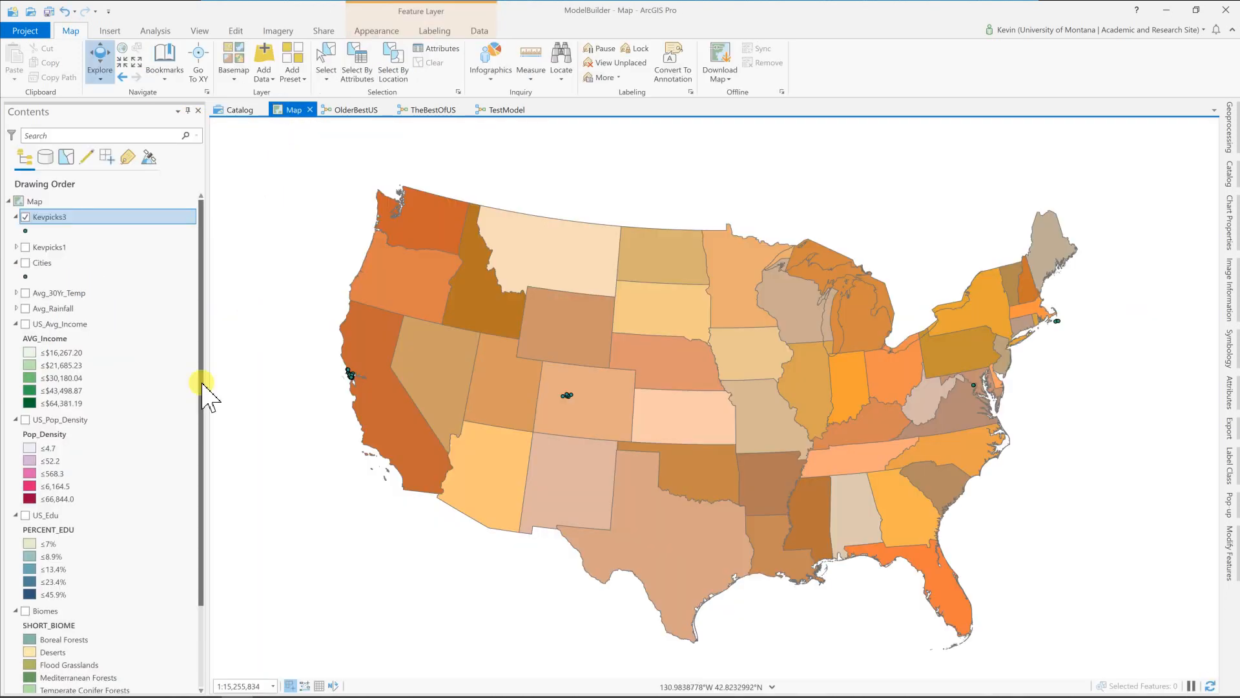
{"action": "right_click", "coordinate": [50, 221]}
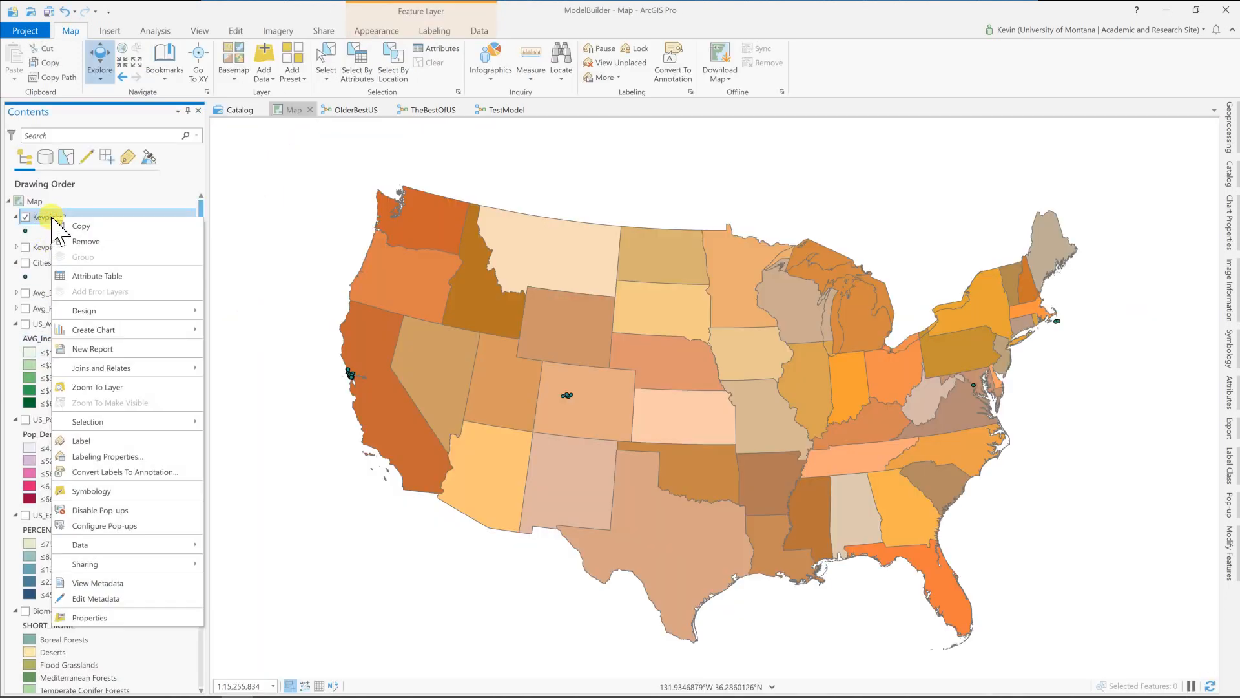
{"action": "left_click", "coordinate": [92, 442]}
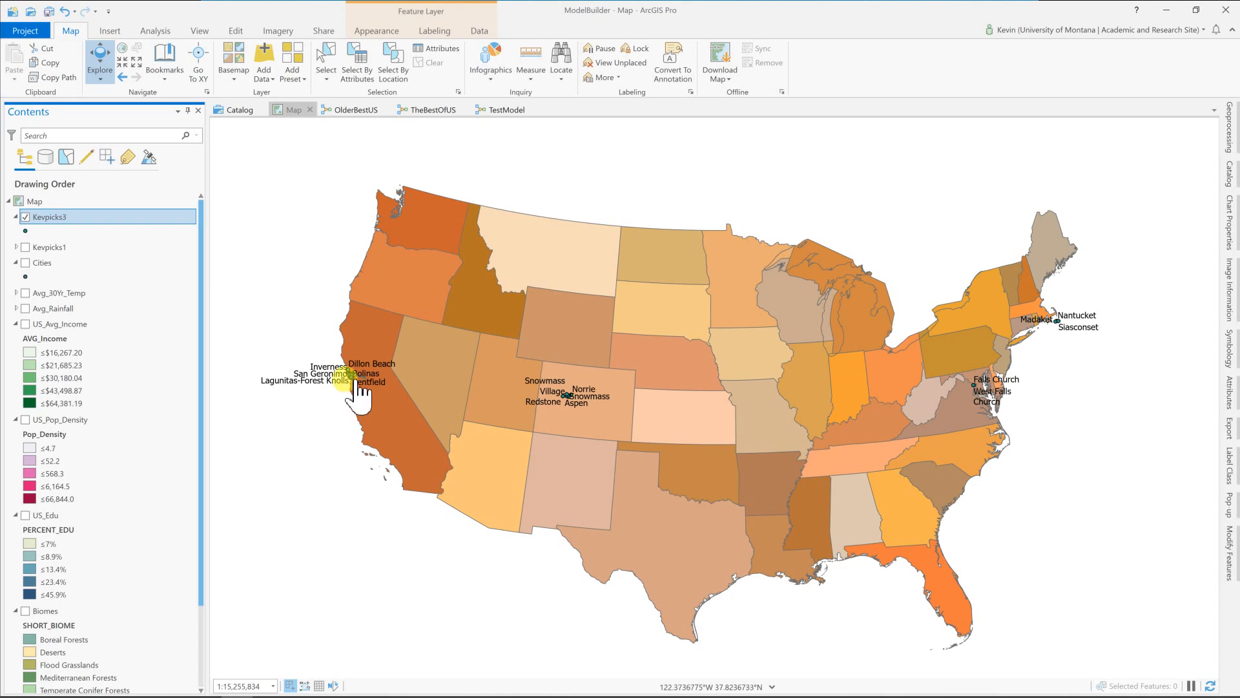
Examine the labelled Kevpicks3 cities around the San Francisco Bay in California
{"action": "scroll", "coordinate": [352, 381], "scroll_direction": "up", "scroll_amount": 3}
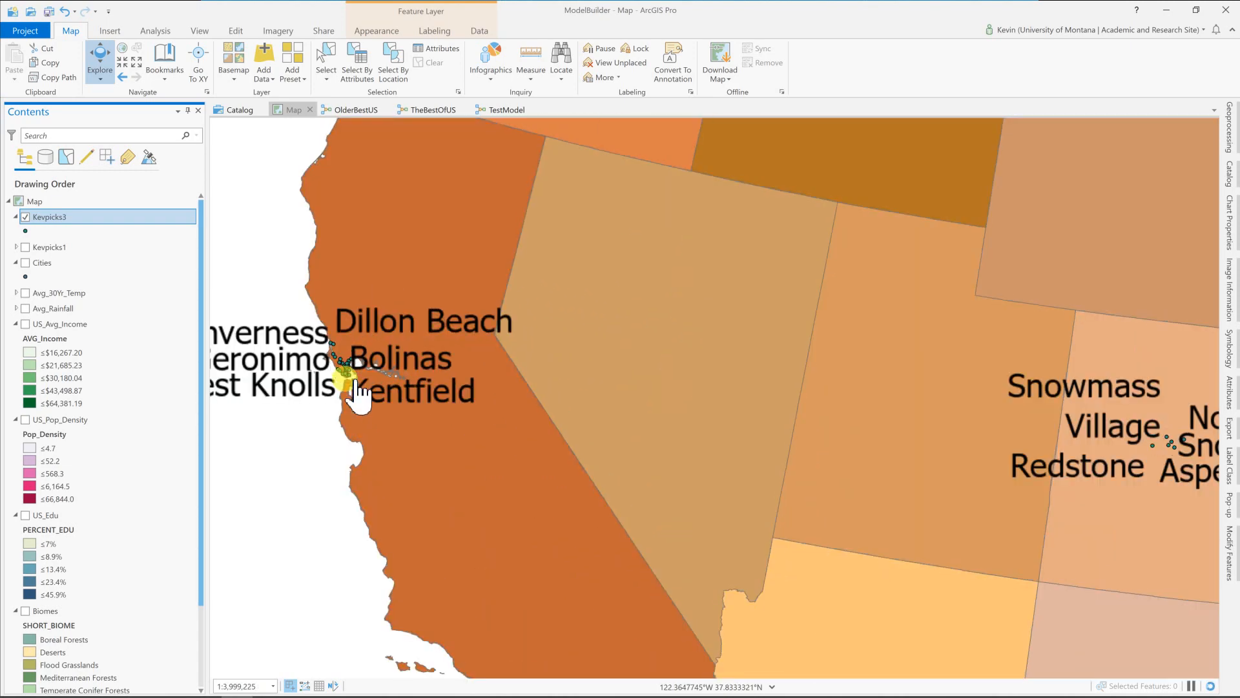
{"action": "scroll", "coordinate": [356, 391], "scroll_direction": "up", "scroll_amount": 3}
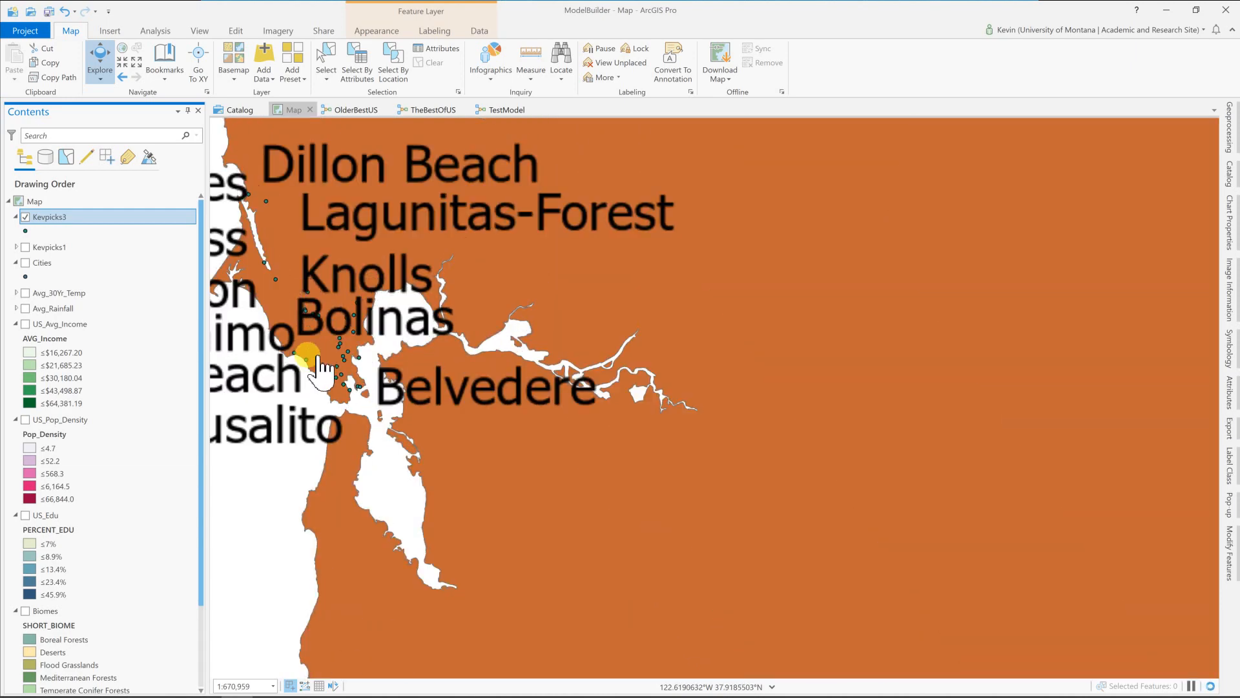
{"action": "left_click_drag", "start_coordinate": [321, 371], "coordinate": [543, 404]}
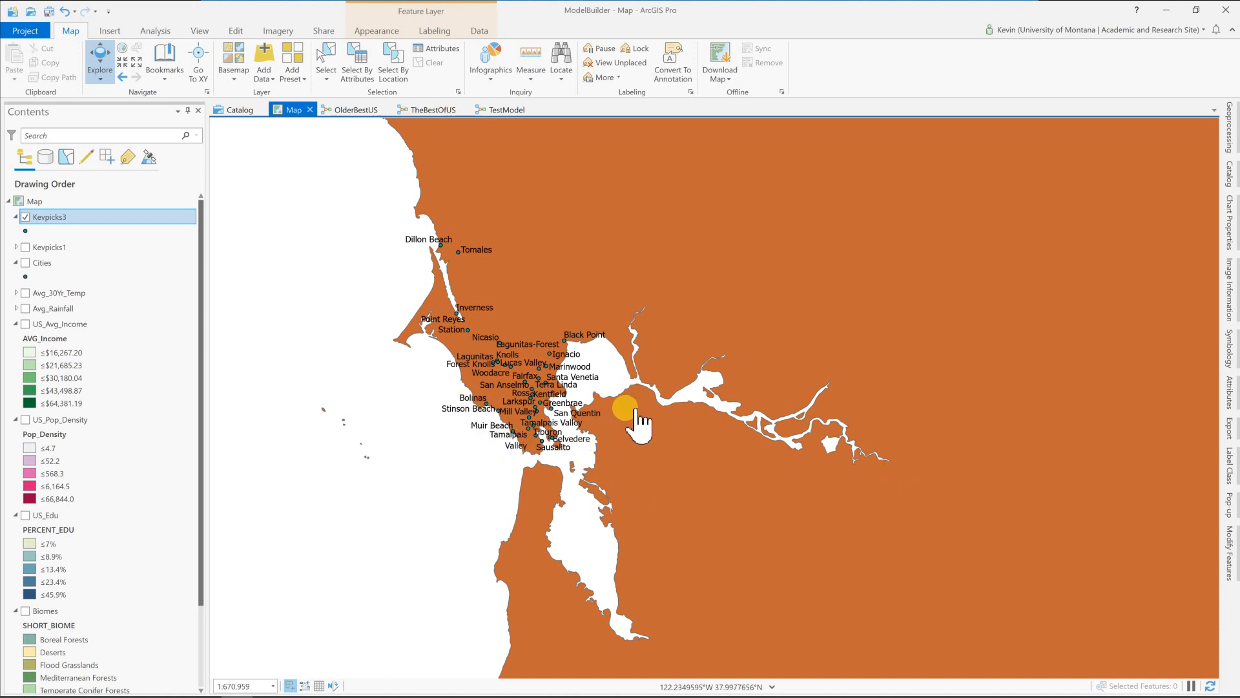
{"action": "scroll", "coordinate": [636, 420], "scroll_direction": "down", "scroll_amount": 4}
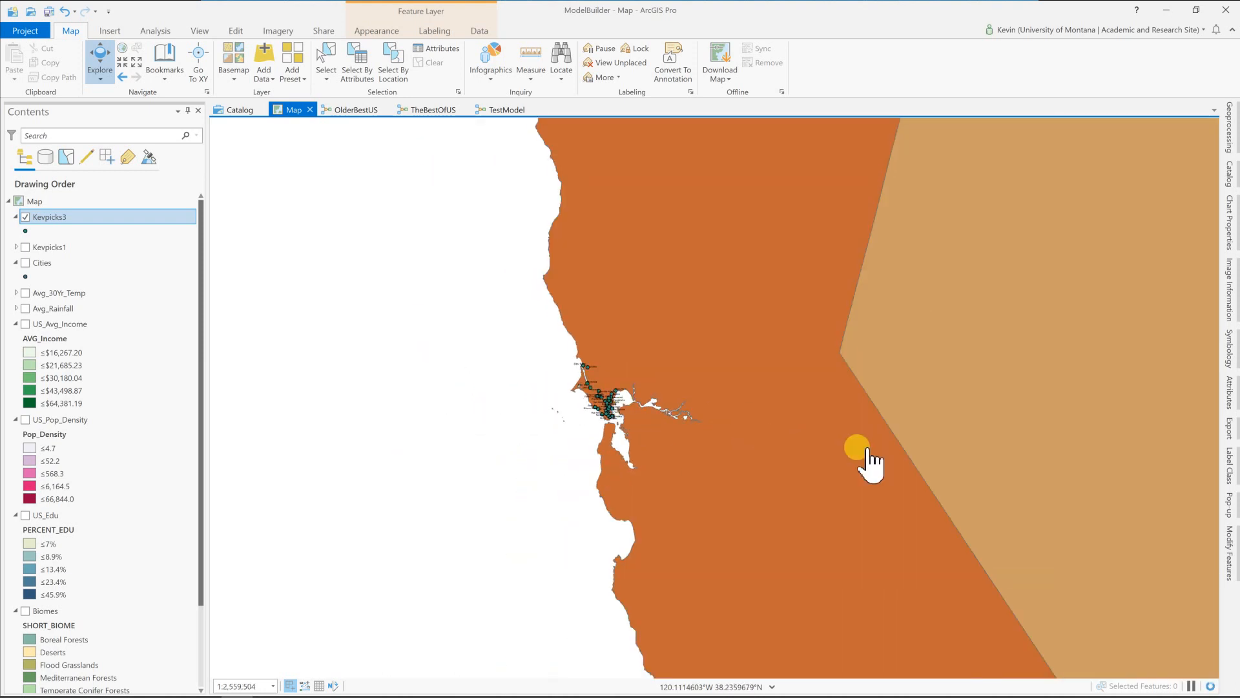
{"action": "left_click_drag", "start_coordinate": [1151, 484], "coordinate": [578, 386]}
{"action": "scroll", "coordinate": [743, 406], "scroll_direction": "down", "scroll_amount": 8}
Examine the labelled Kevpicks3 cities in Colorado and along the East Coast, around Nantucket and Falls Church
{"action": "left_click_drag", "start_coordinate": [743, 397], "coordinate": [594, 390]}
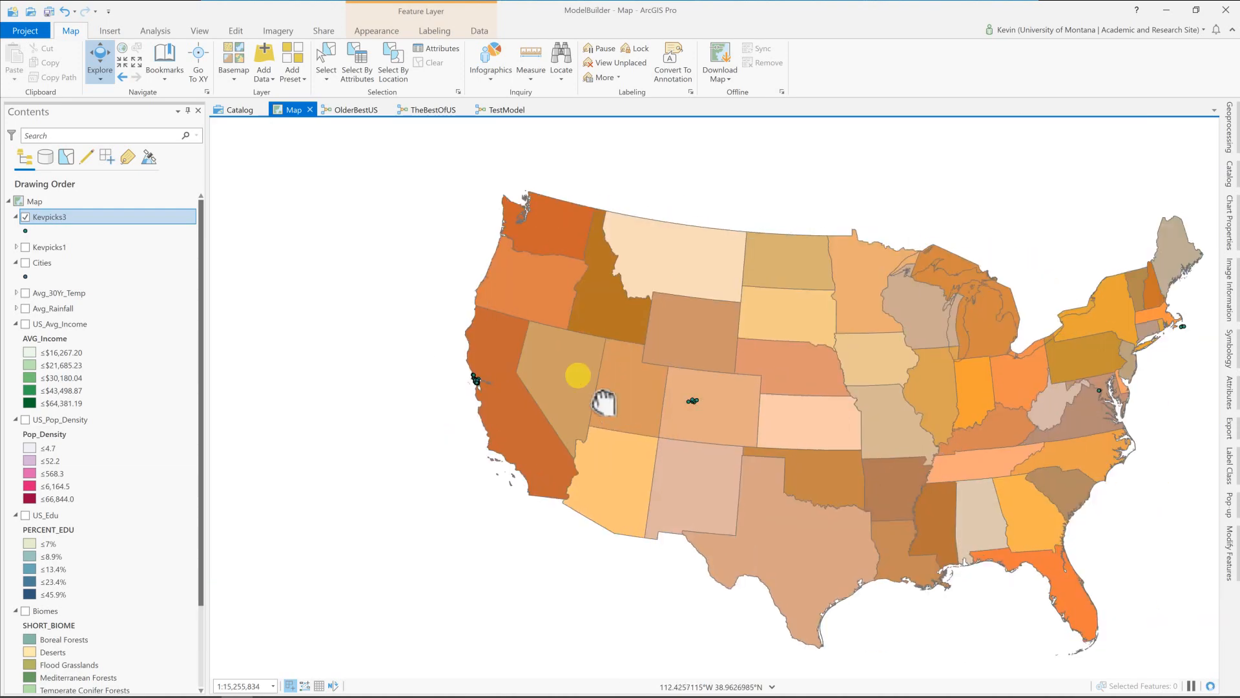
{"action": "scroll", "coordinate": [688, 420], "scroll_direction": "up", "scroll_amount": 6}
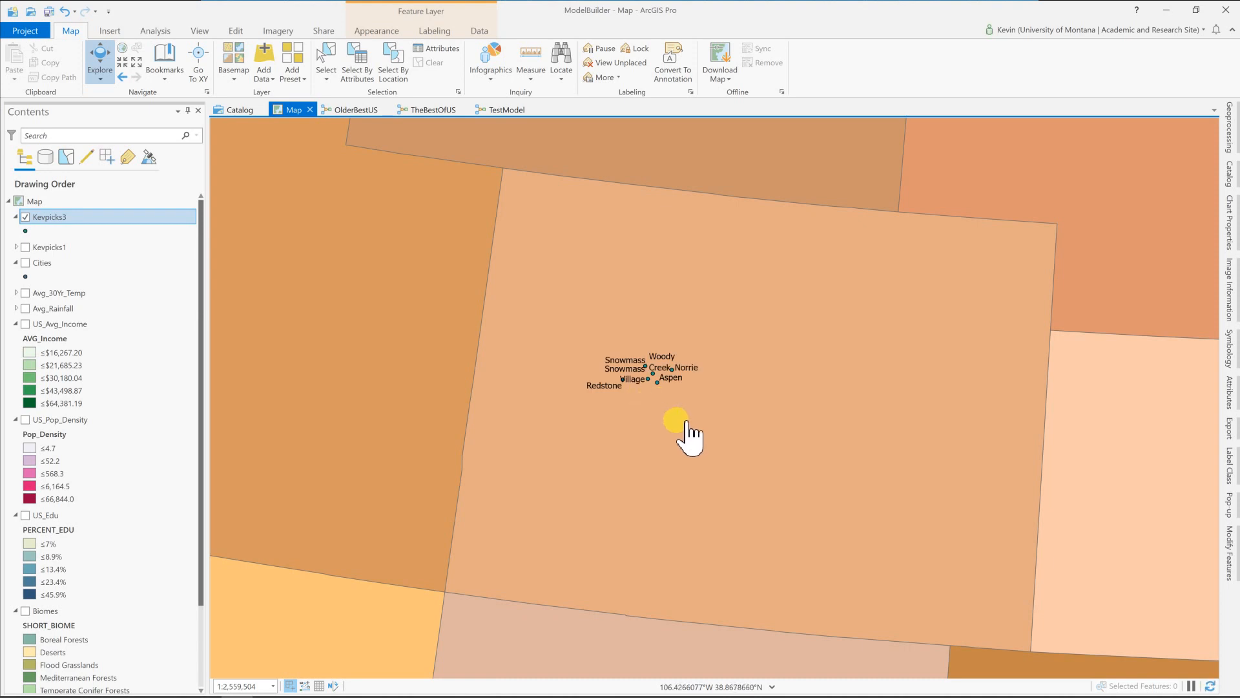
{"action": "scroll", "coordinate": [690, 440], "scroll_direction": "down", "scroll_amount": 5}
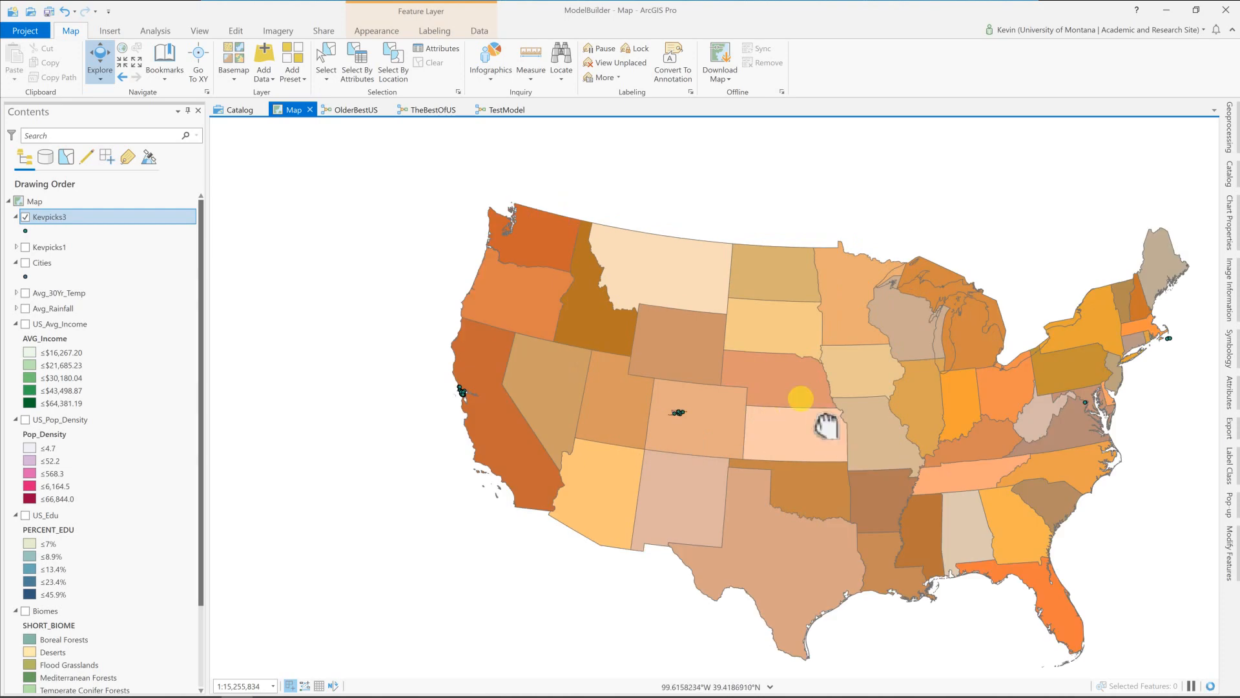
{"action": "left_click_drag", "start_coordinate": [827, 426], "coordinate": [483, 432]}
{"action": "scroll", "coordinate": [822, 345], "scroll_direction": "up", "scroll_amount": 1}
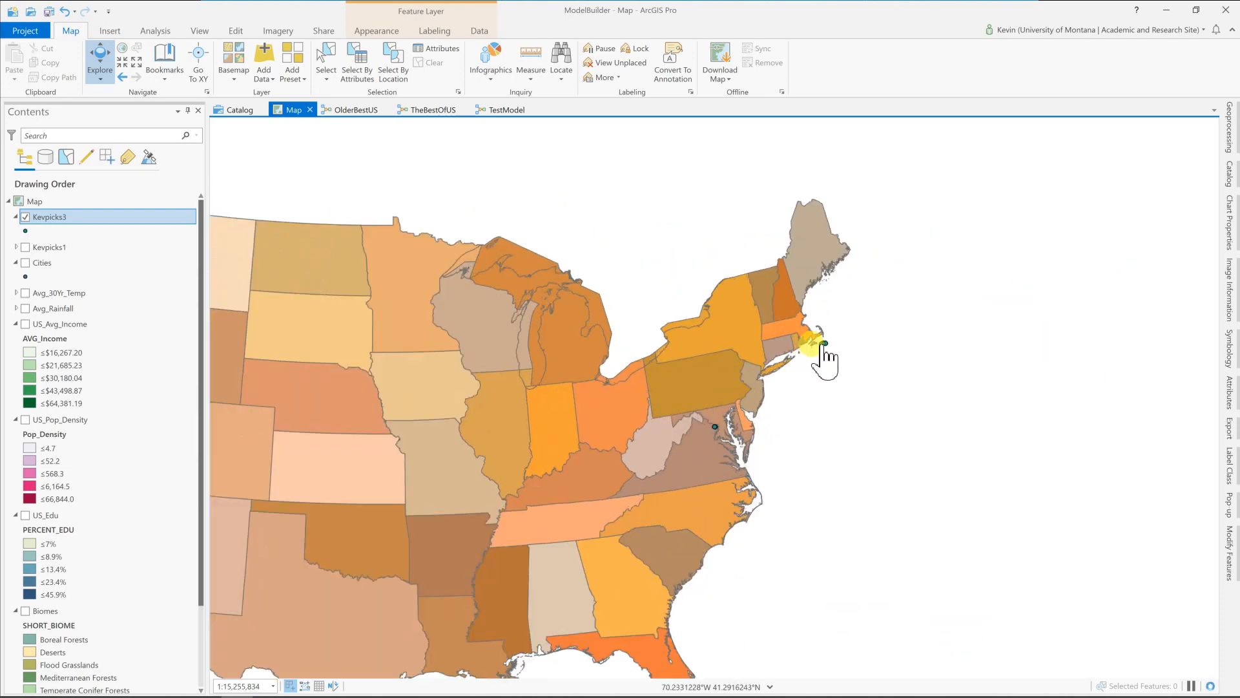
{"action": "scroll", "coordinate": [822, 345], "scroll_direction": "up", "scroll_amount": 3}
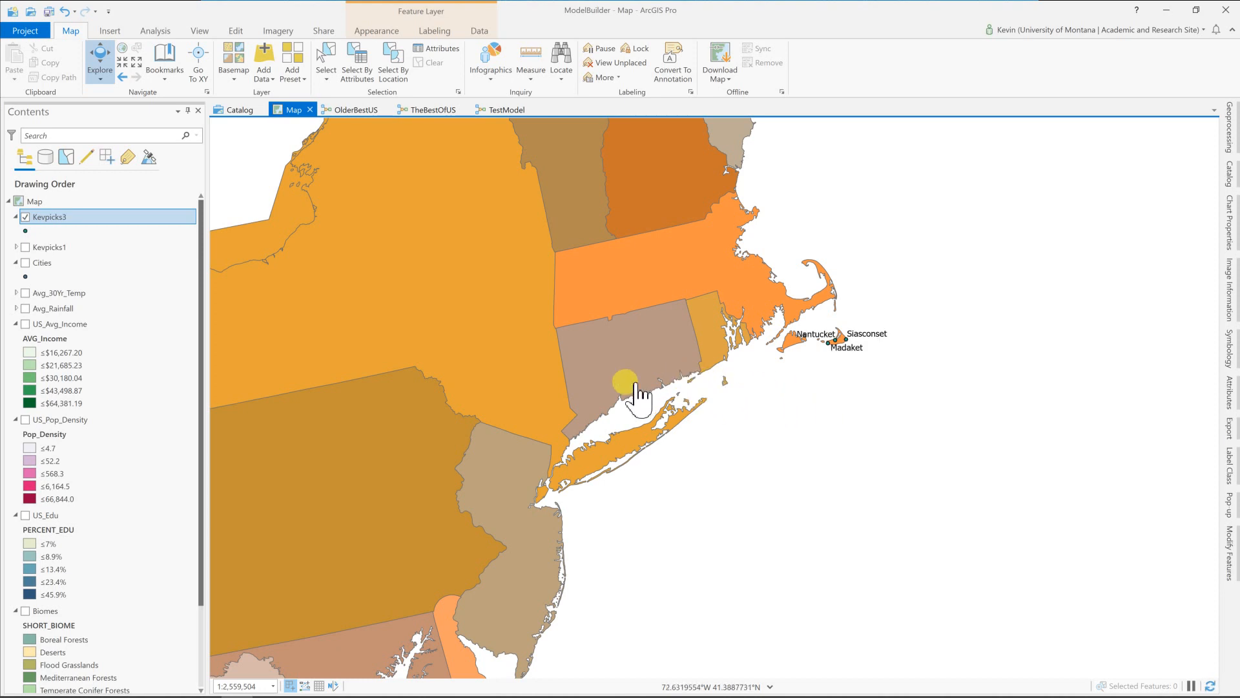
{"action": "left_click_drag", "start_coordinate": [635, 386], "coordinate": [710, 353]}
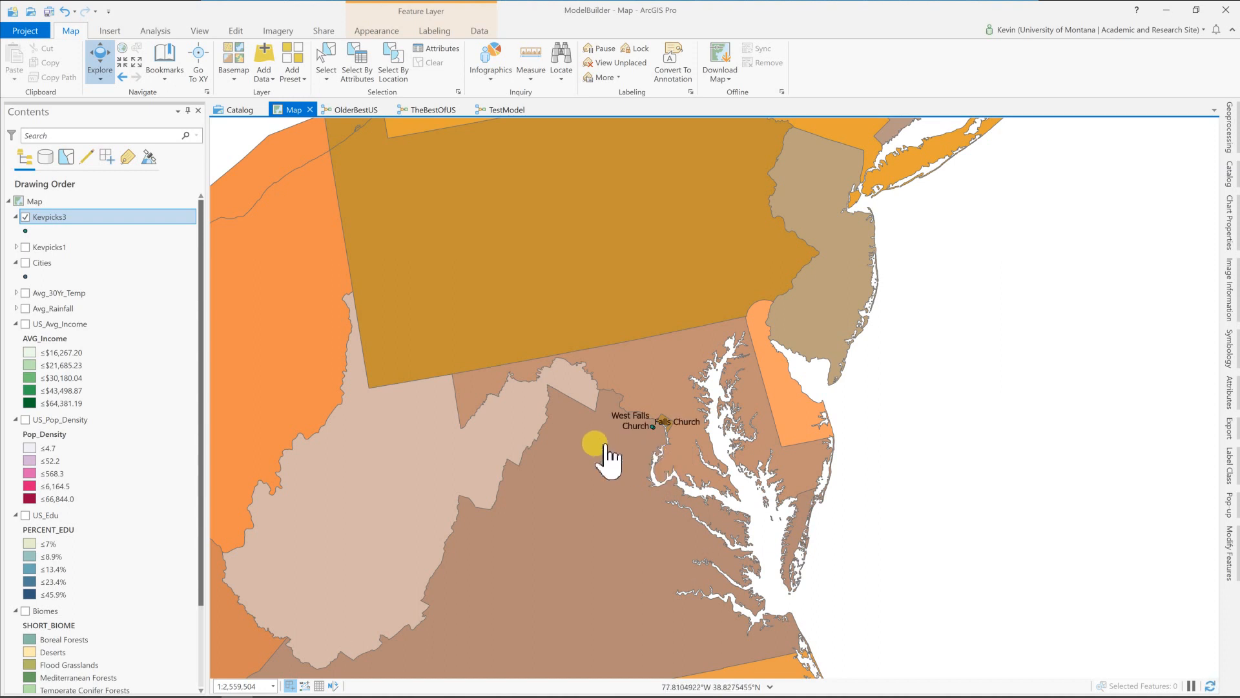
{"action": "scroll", "coordinate": [604, 446], "scroll_direction": "down", "scroll_amount": 3}
{"action": "scroll", "coordinate": [604, 446], "scroll_direction": "down", "scroll_amount": 2}
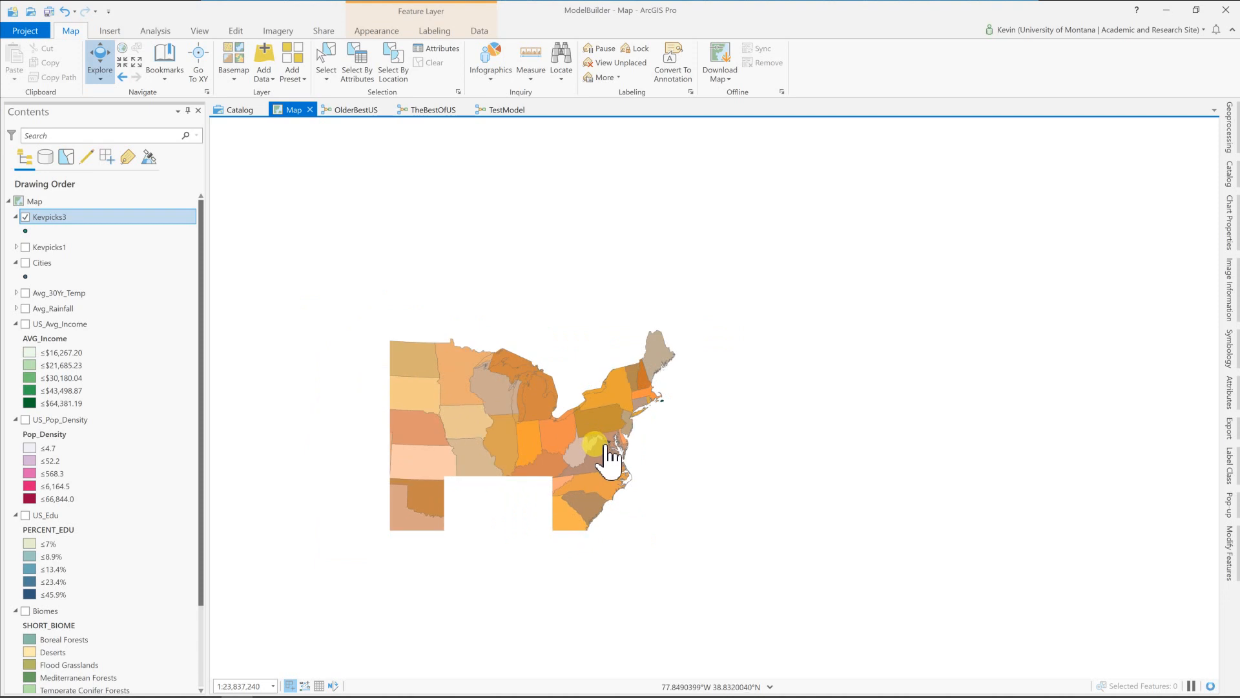
Show the whole lower 48 states, then hide the Kevpicks3 layer and collapse its legend
{"action": "left_click_drag", "start_coordinate": [446, 446], "coordinate": [723, 413]}
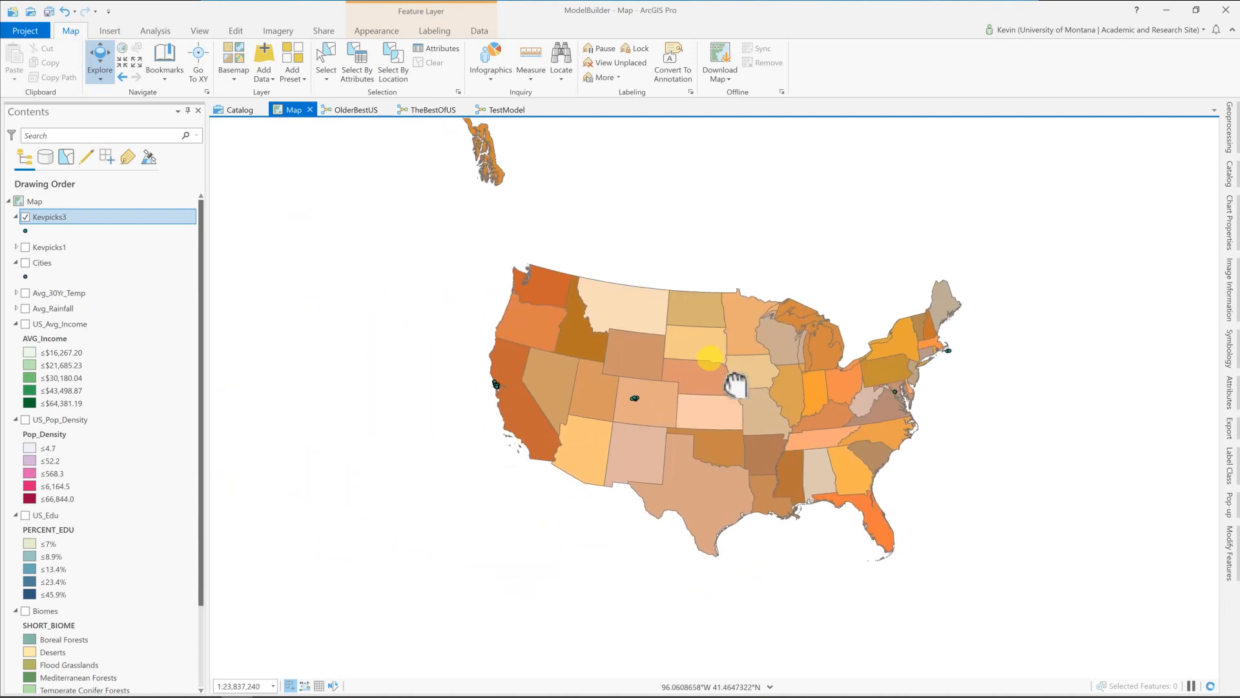
{"action": "scroll", "coordinate": [720, 399], "scroll_direction": "up", "scroll_amount": 1}
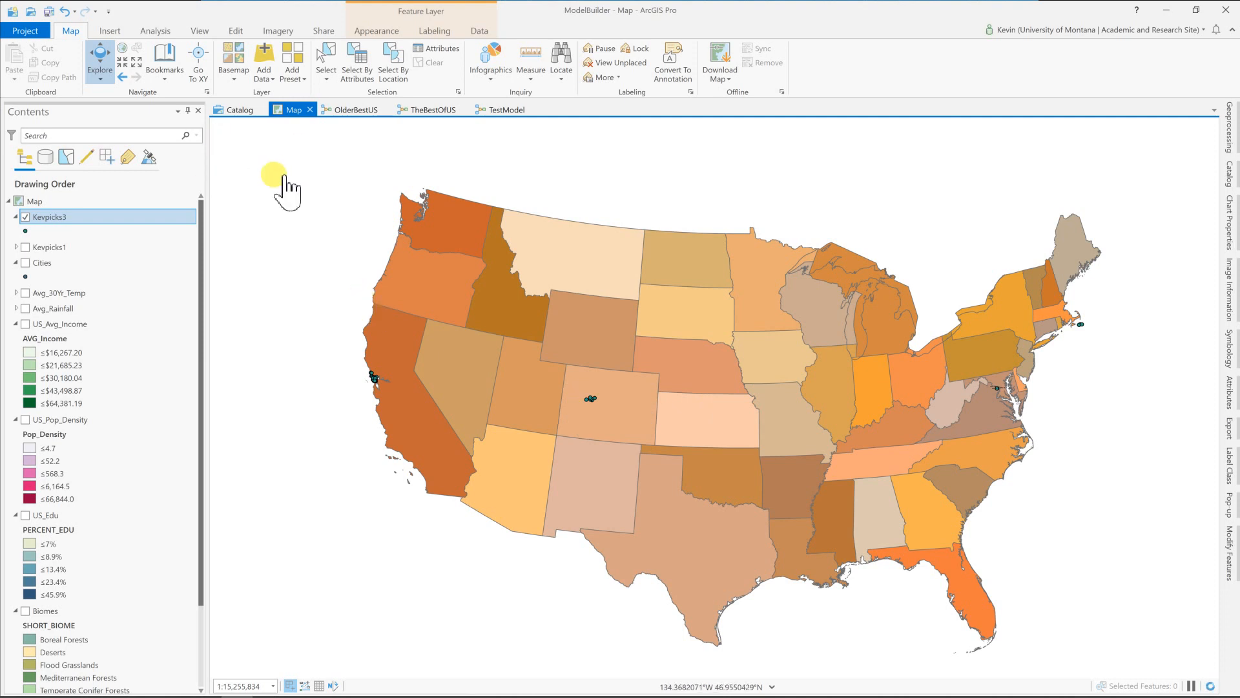
{"action": "left_click", "coordinate": [25, 217]}
{"action": "left_click", "coordinate": [16, 218]}
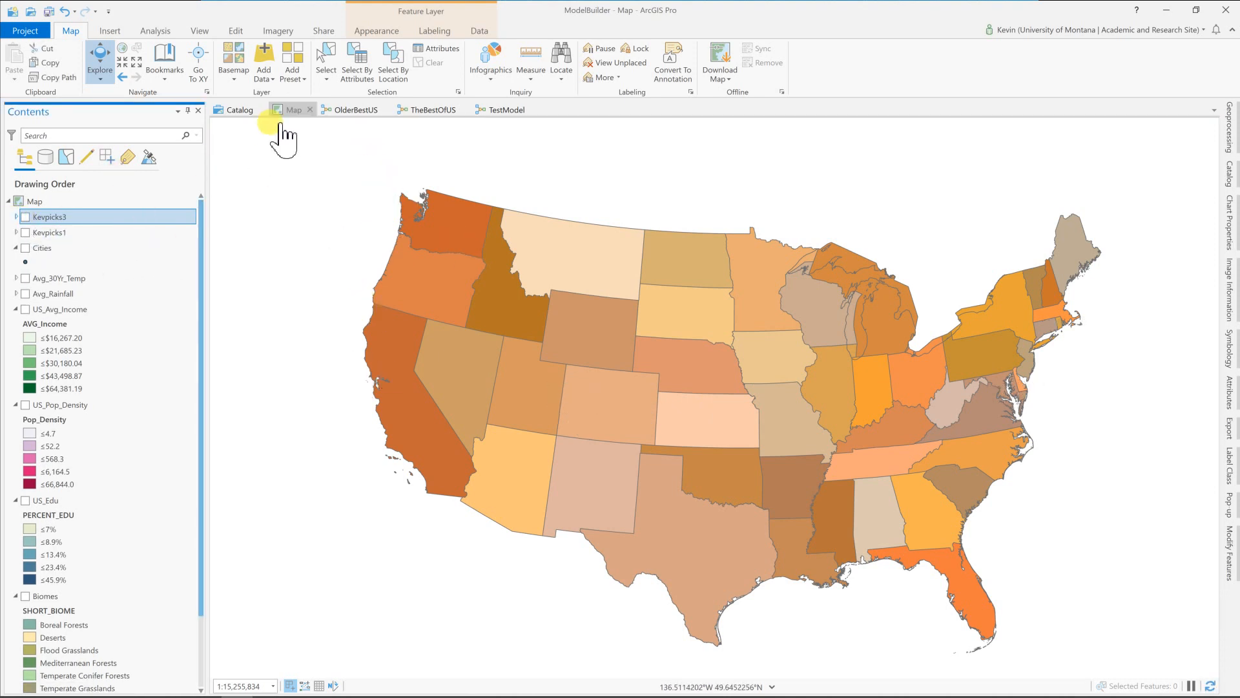
Delete the Expression parameter variable feeding the rainfall Select tool in the OlderBestUS model
{"action": "left_click", "coordinate": [346, 113]}
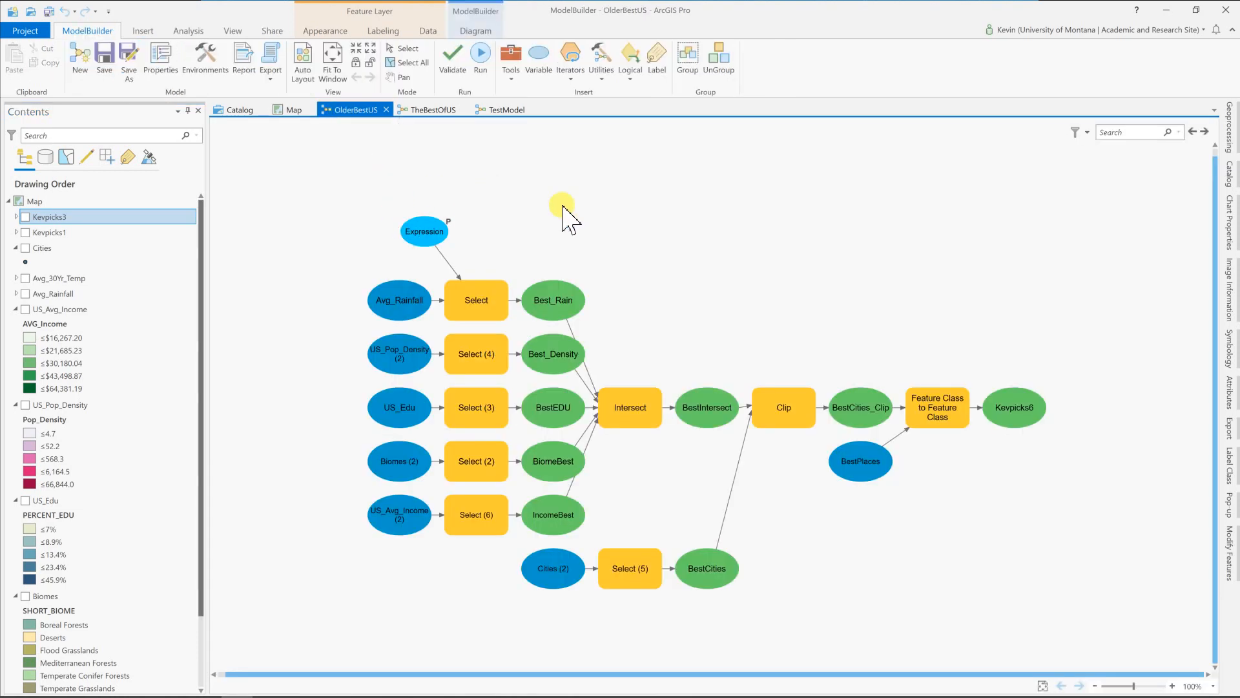
{"action": "left_click", "coordinate": [424, 232]}
{"action": "right_click", "coordinate": [432, 236]}
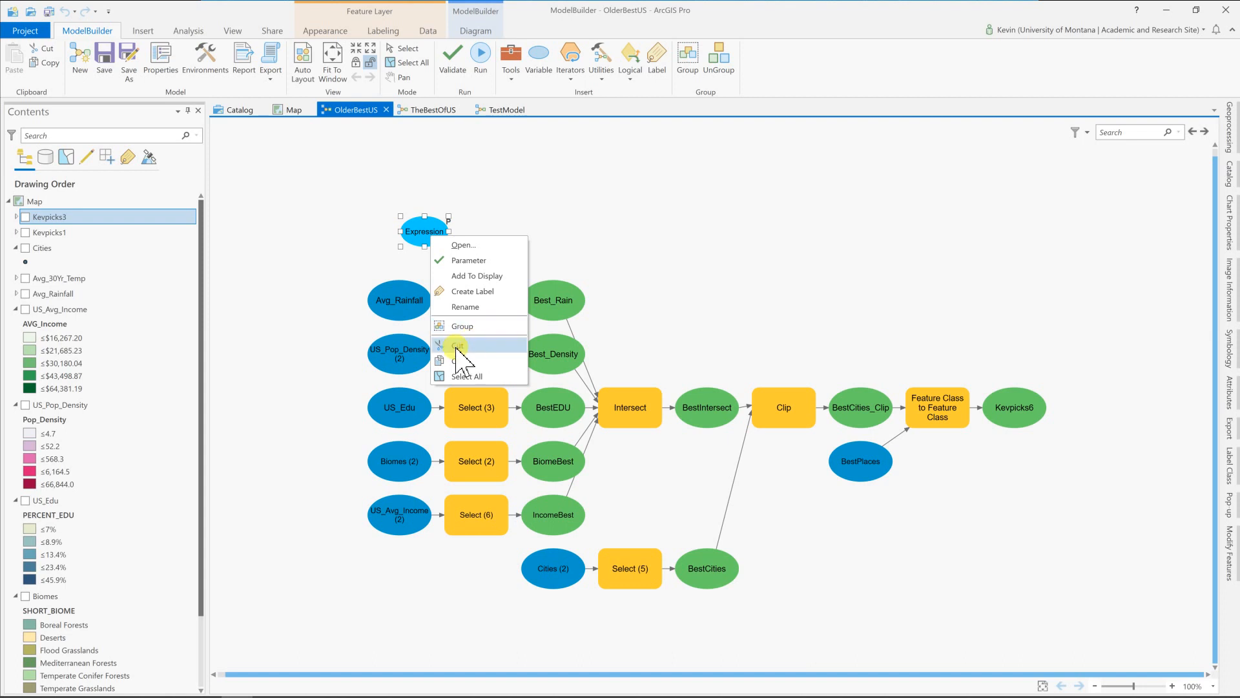
{"action": "left_click", "coordinate": [357, 252]}
{"action": "left_click", "coordinate": [417, 226]}
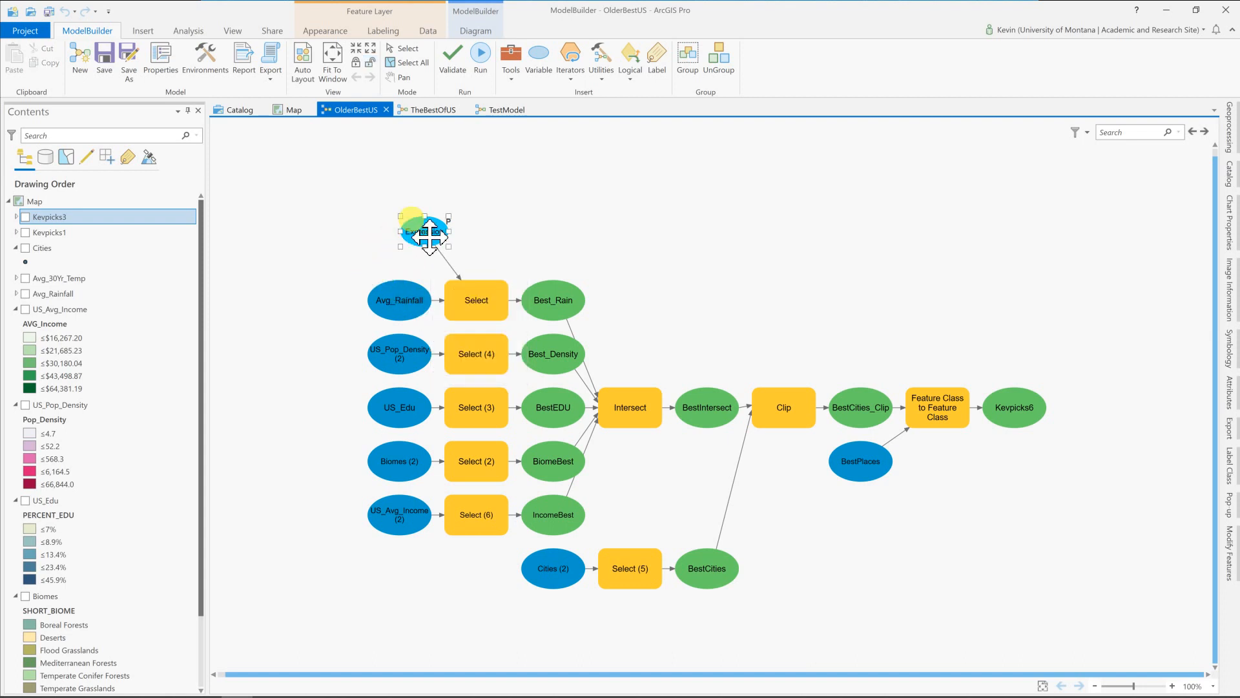
{"action": "key", "text": "Delete"}
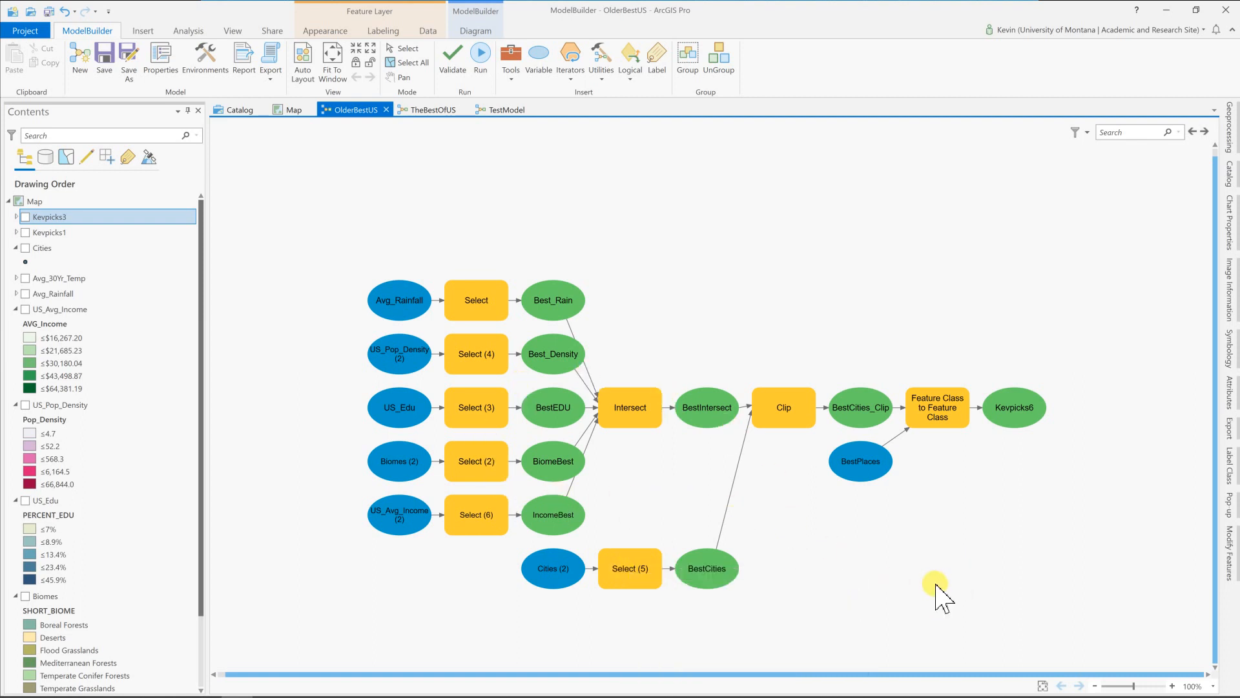
Refresh the ModelBuilder project folder in the Catalog view and open its scratch.gdb geodatabase
{"action": "mouse_move", "coordinate": [942, 417]}
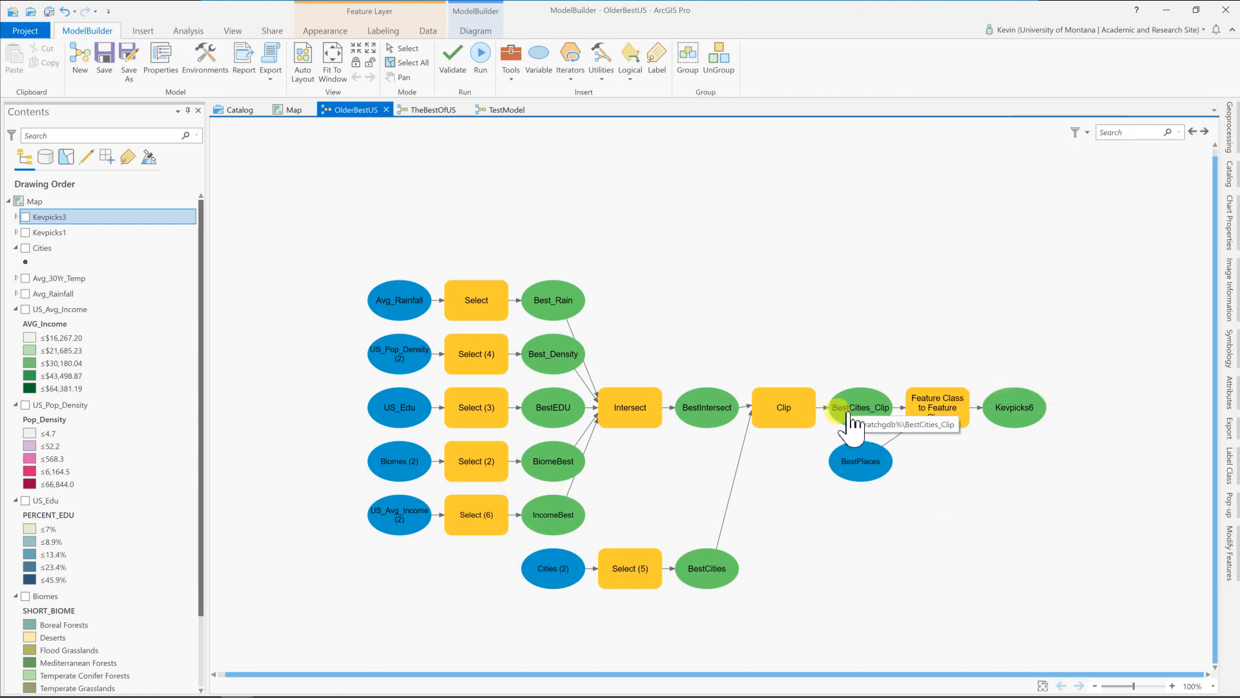
{"action": "left_click", "coordinate": [232, 114]}
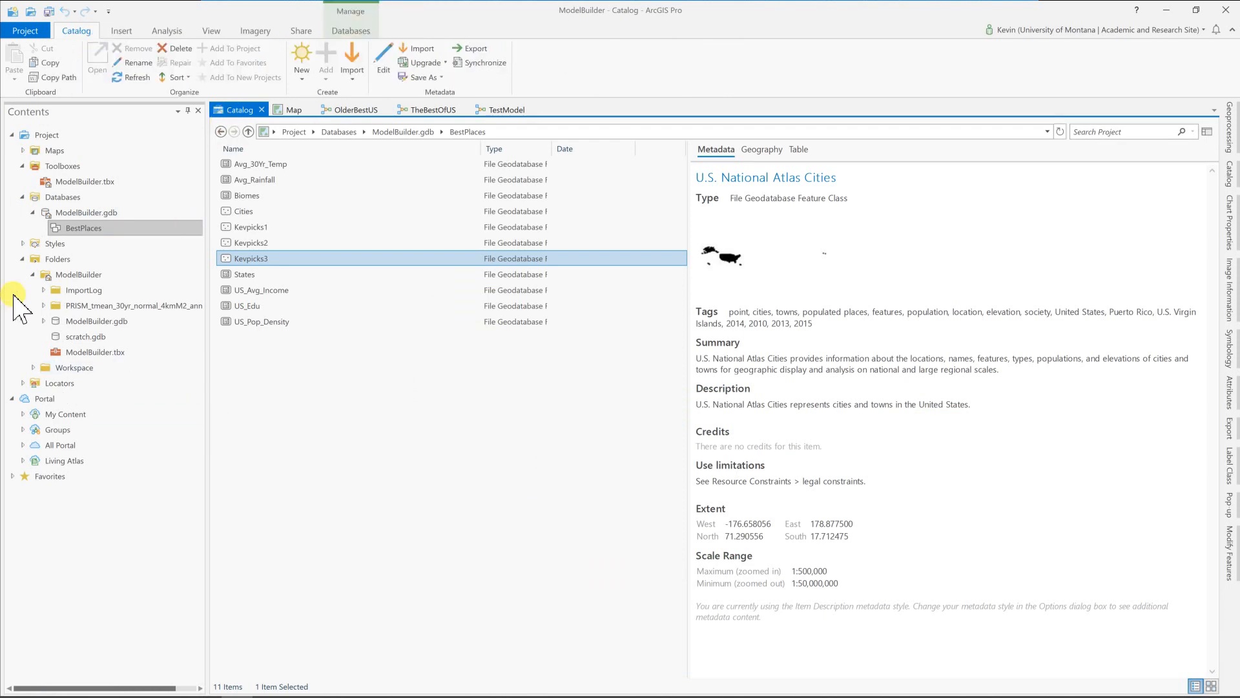
{"action": "left_click", "coordinate": [82, 342]}
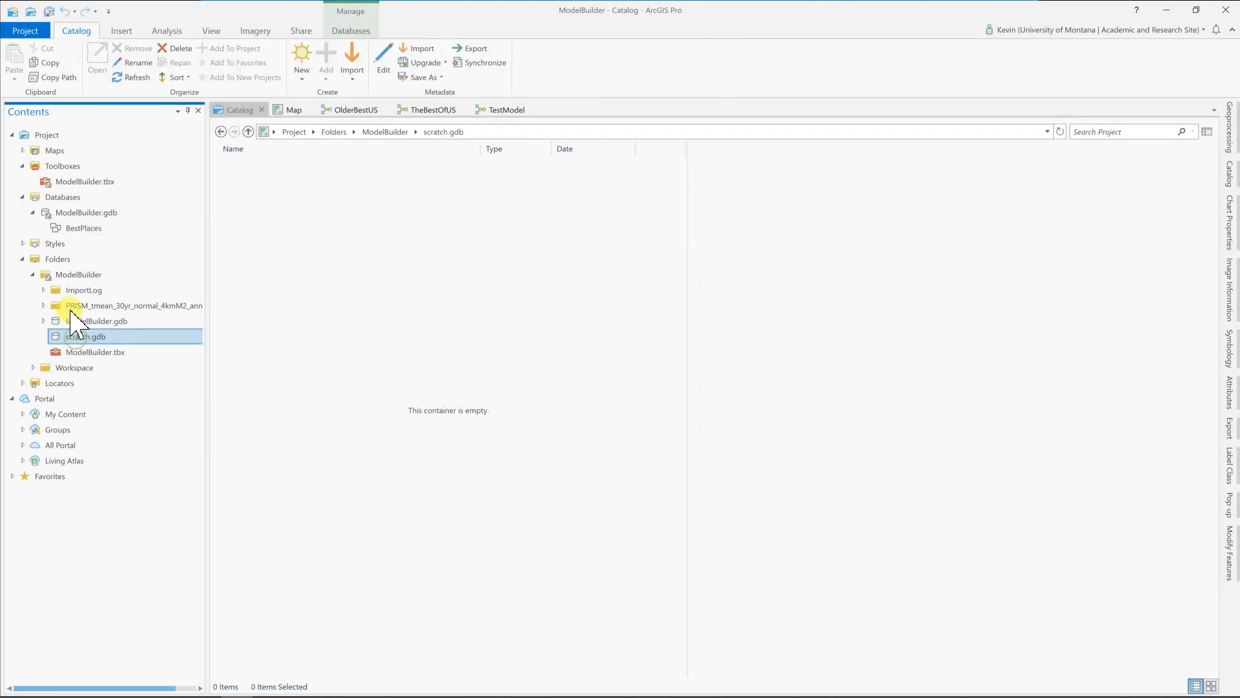
{"action": "right_click", "coordinate": [72, 276]}
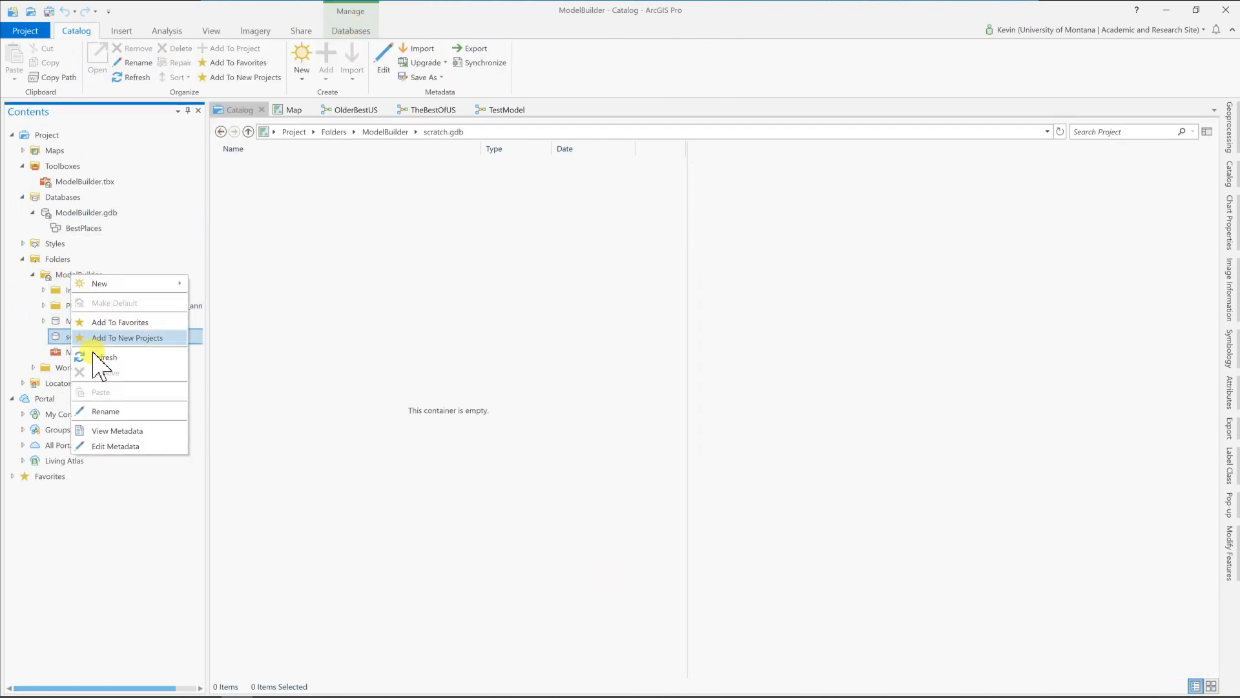
{"action": "left_click", "coordinate": [98, 358]}
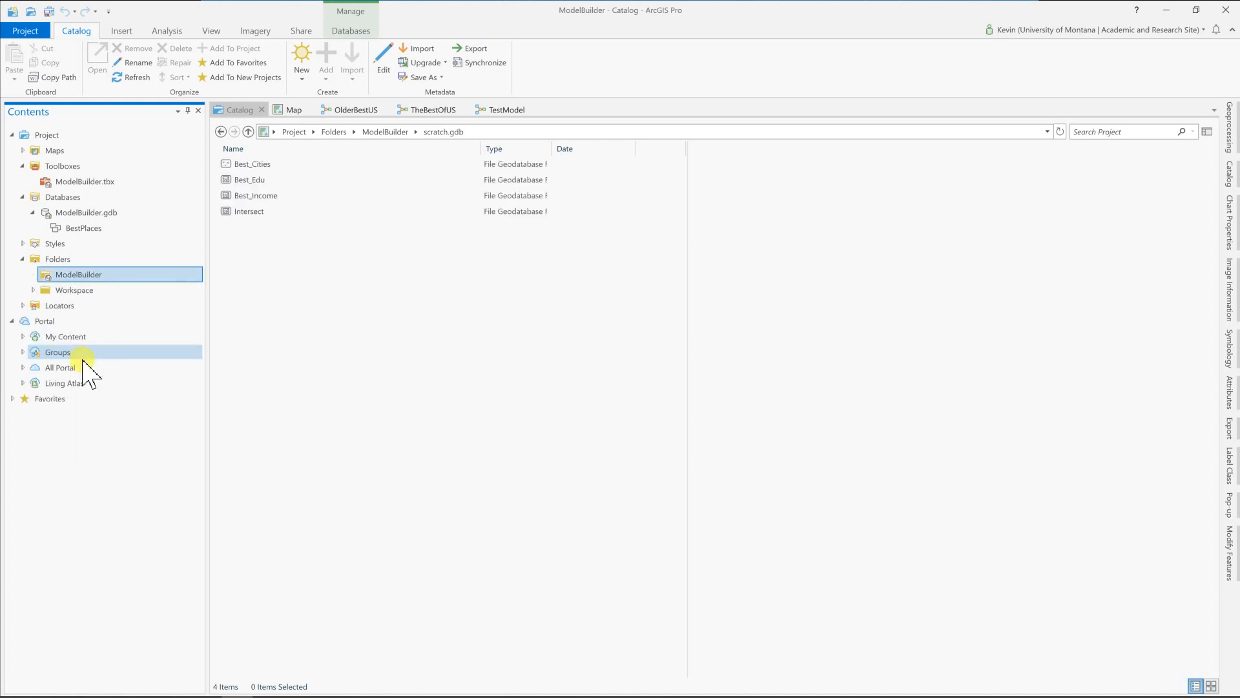
{"action": "left_click", "coordinate": [37, 276]}
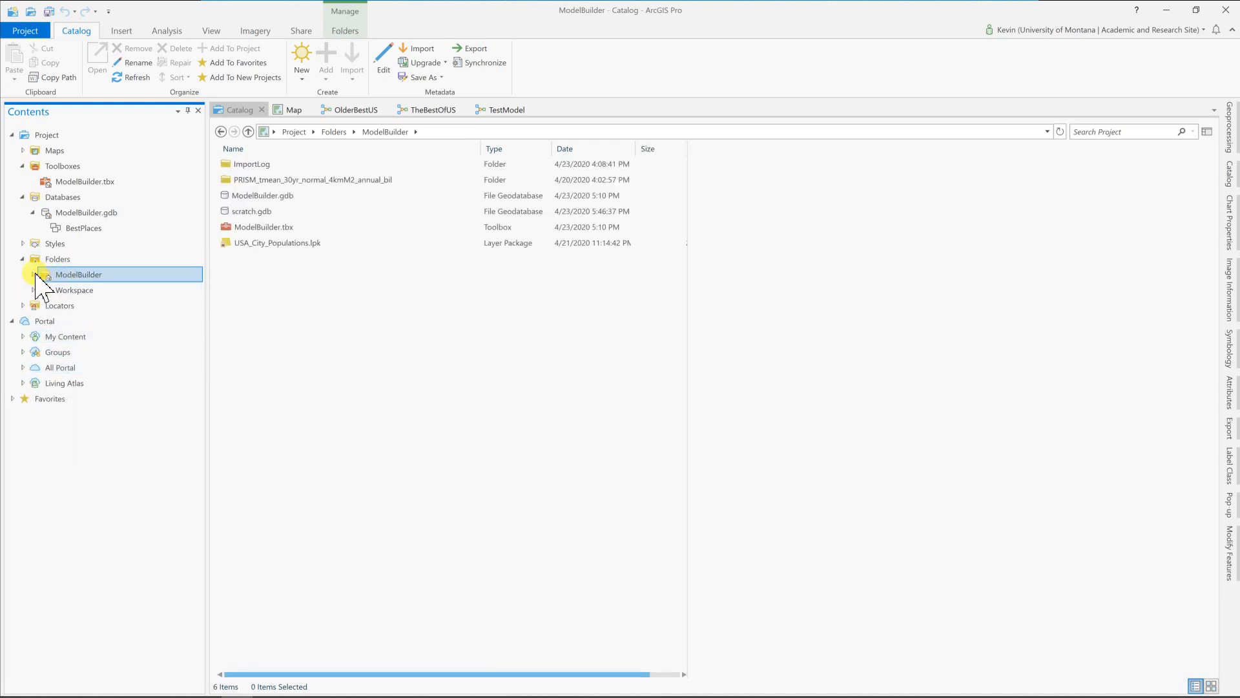
{"action": "left_click", "coordinate": [35, 274]}
{"action": "left_click", "coordinate": [71, 336]}
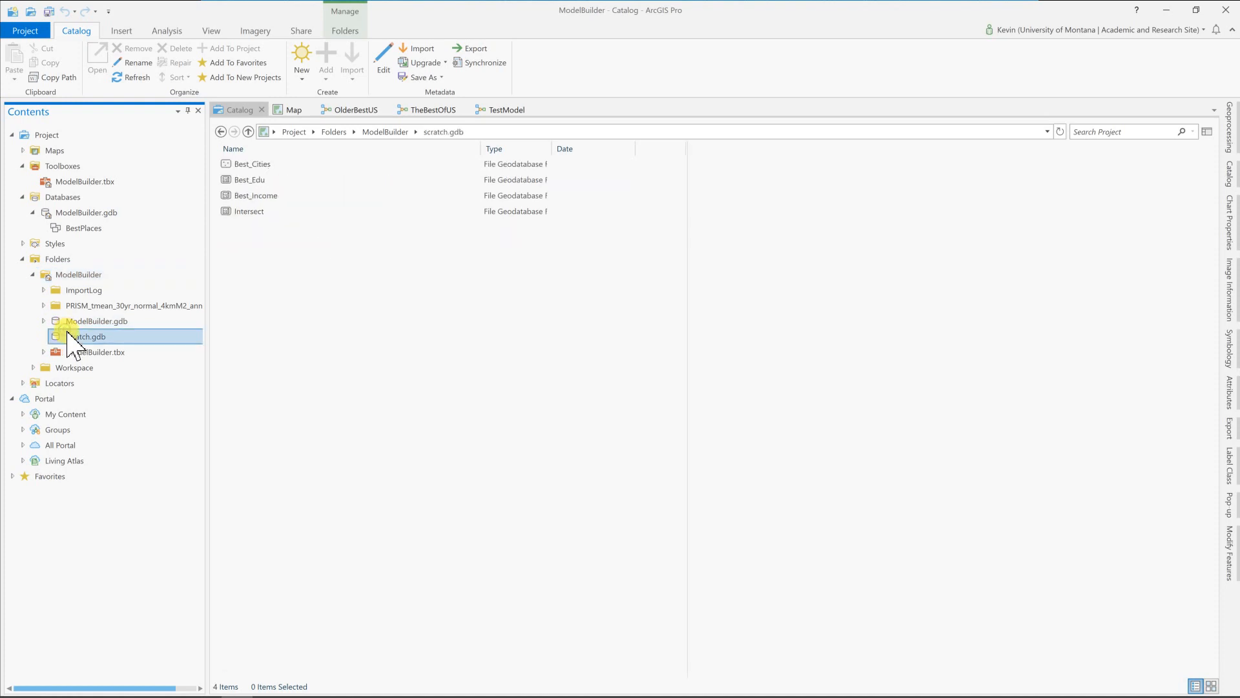
Permanently delete Best_Cities, Best_Edu, Best_Income and Intersect from scratch.gdb
{"action": "left_click", "coordinate": [253, 212]}
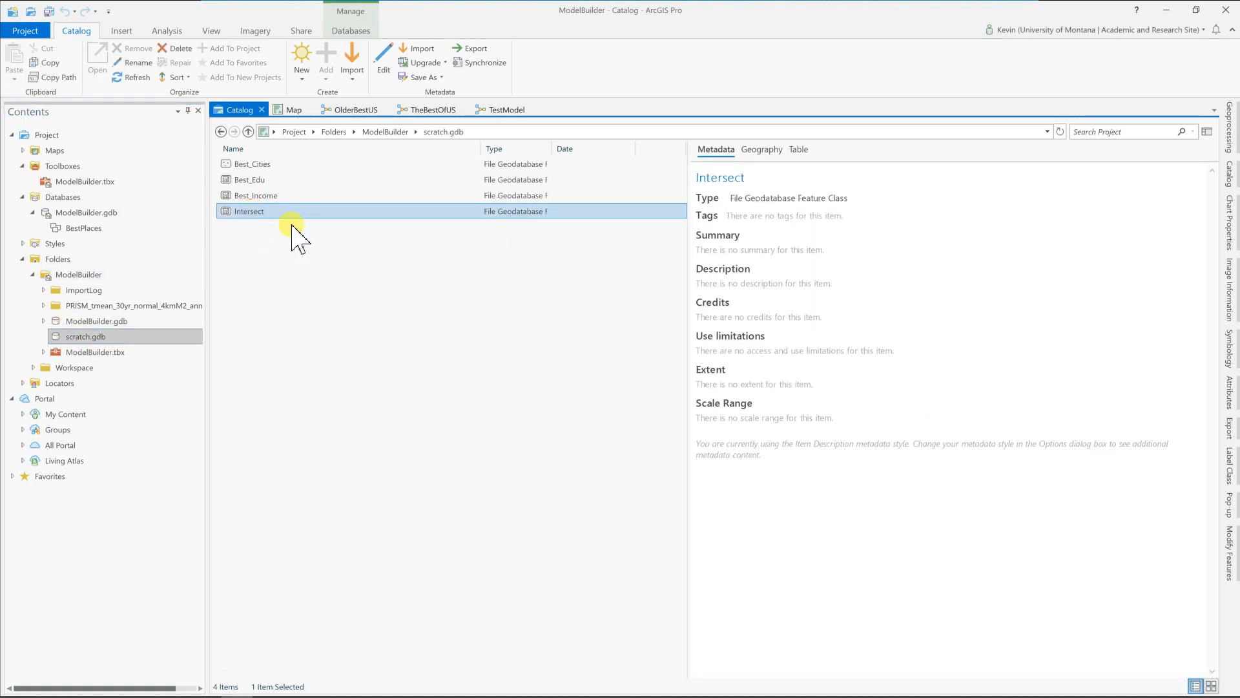
{"action": "left_click", "coordinate": [250, 165], "text": "shift"}
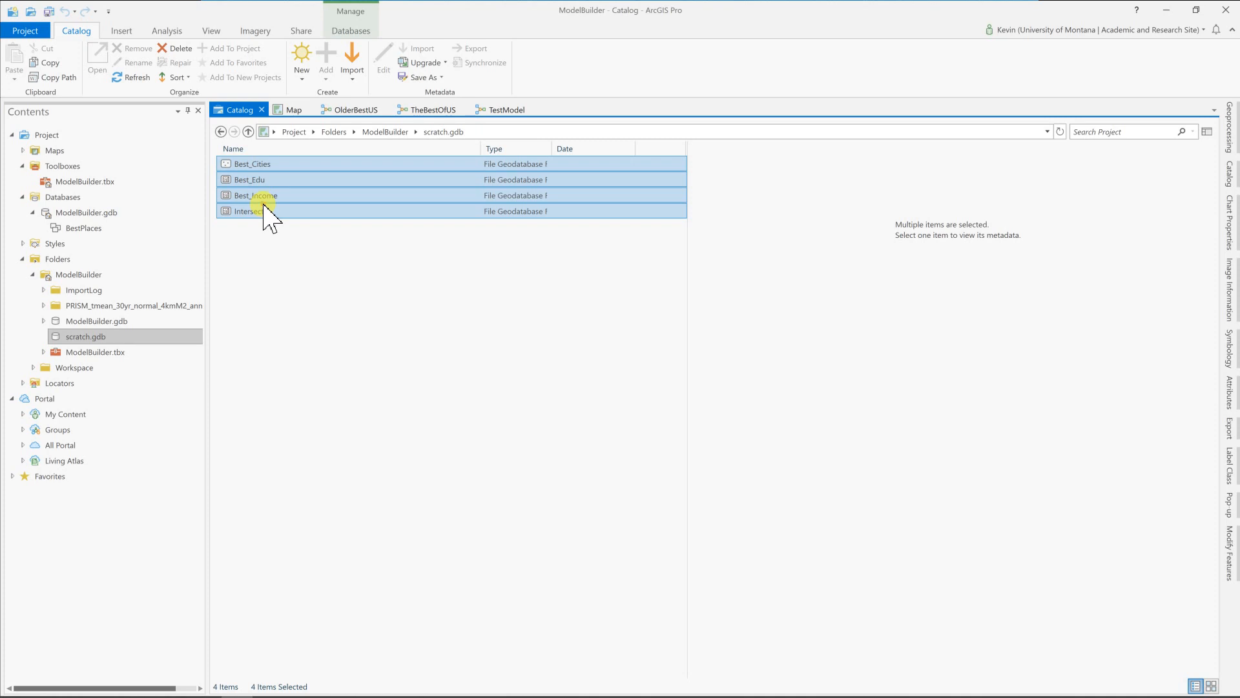
{"action": "right_click", "coordinate": [264, 206]}
{"action": "left_click", "coordinate": [298, 319]}
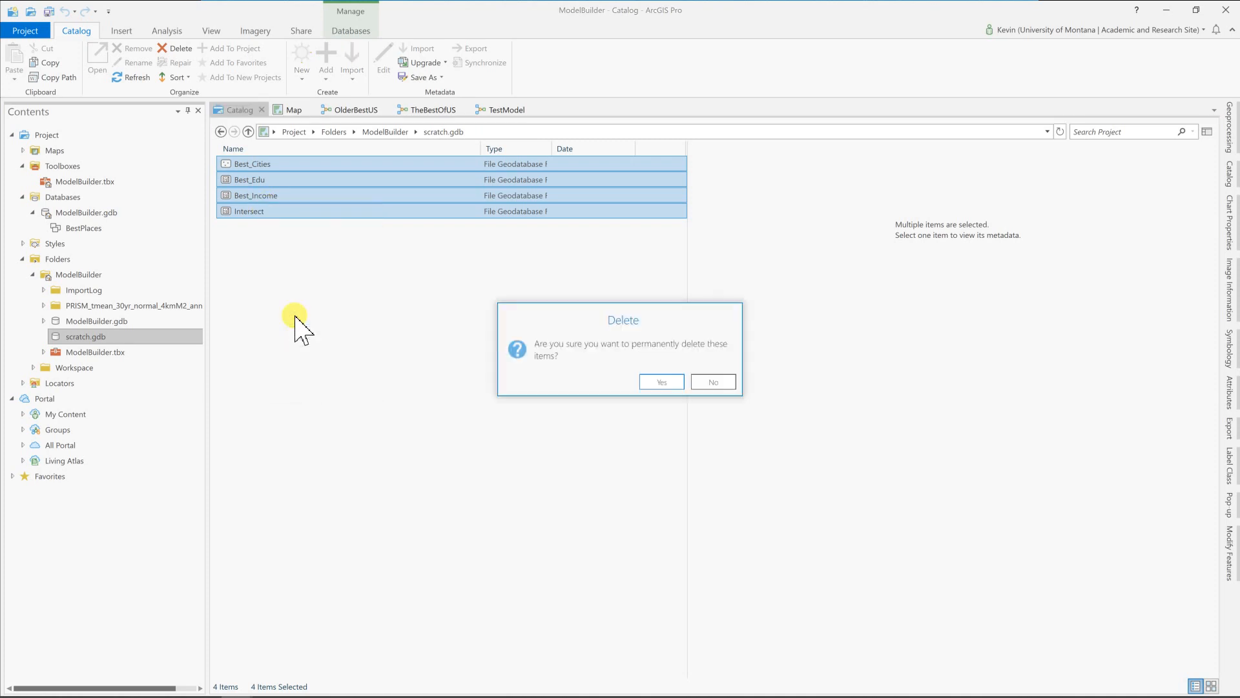
{"action": "left_click", "coordinate": [665, 385]}
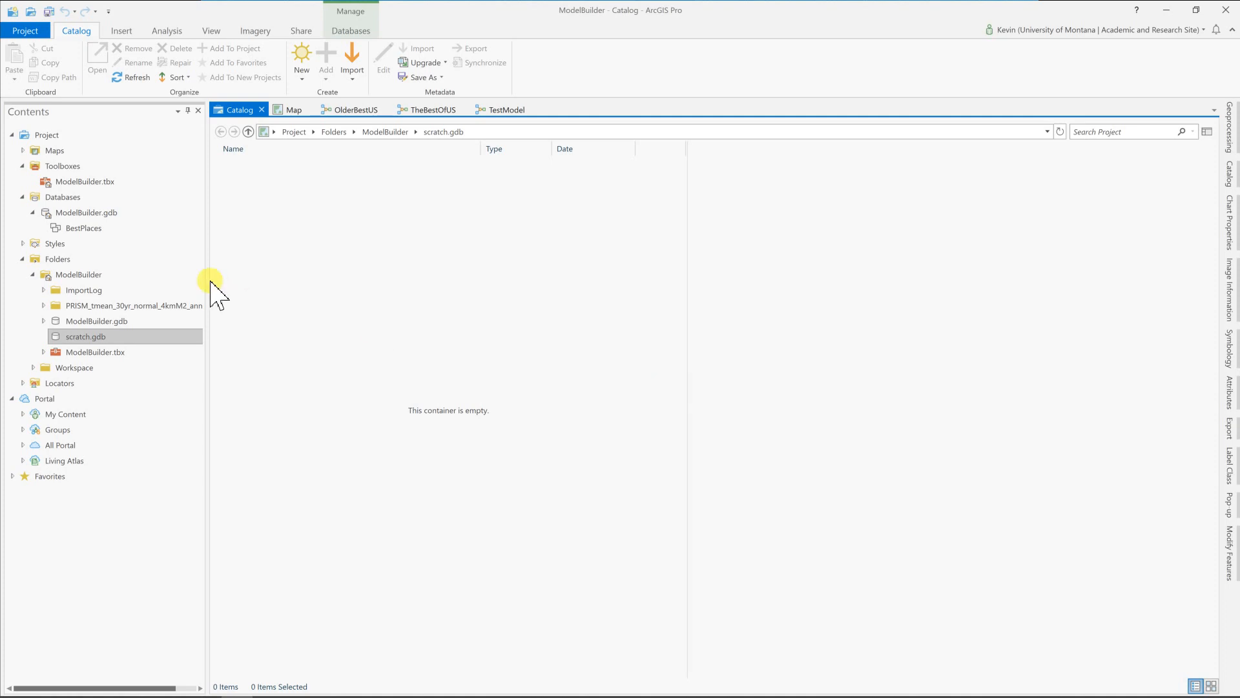
Save and validate the OlderBestUS model
{"action": "left_click", "coordinate": [359, 111]}
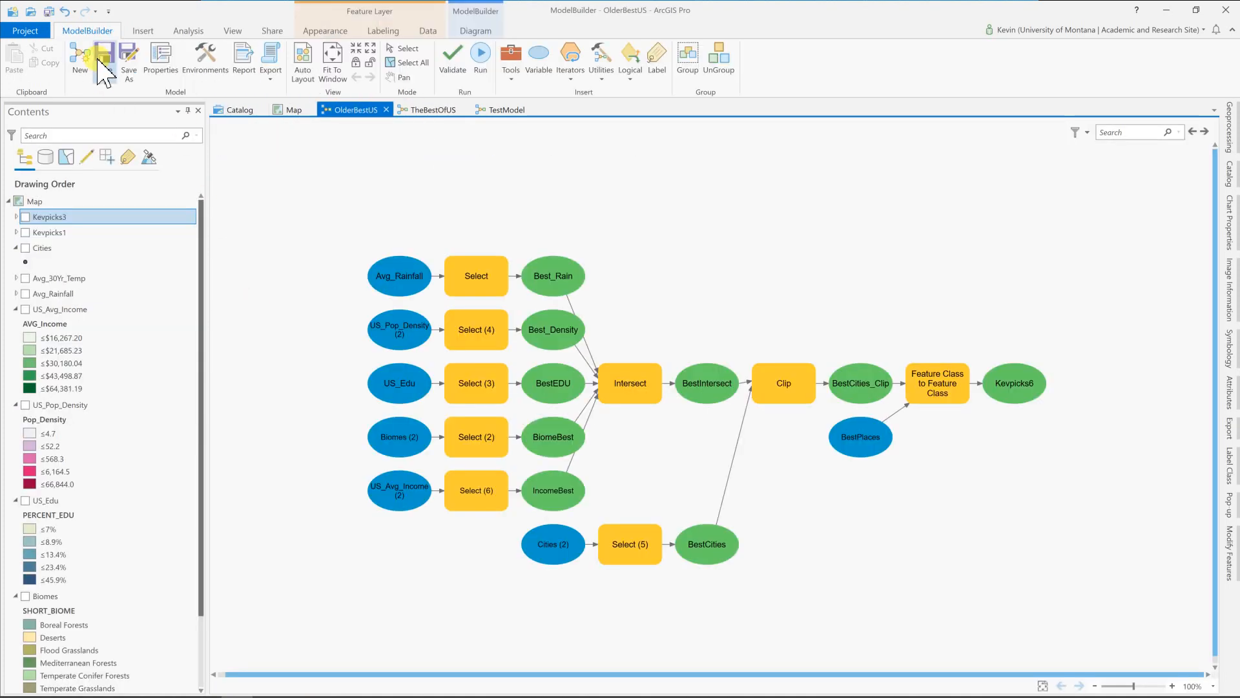
{"action": "left_click", "coordinate": [100, 61]}
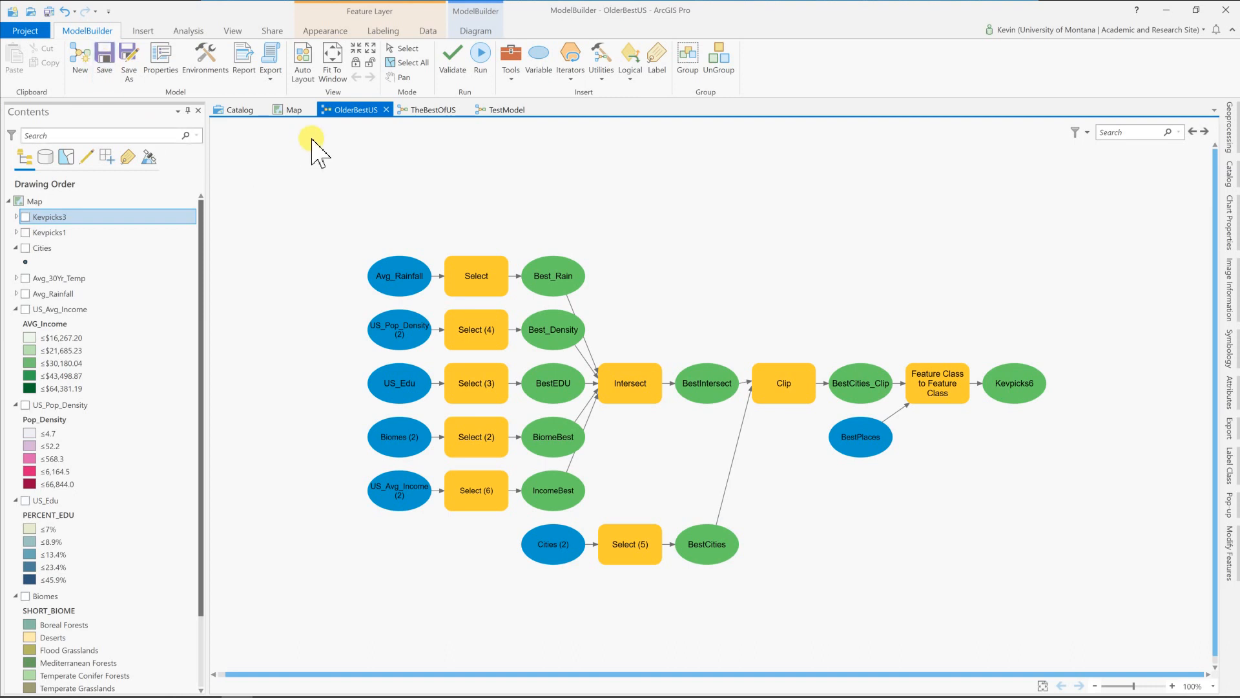
{"action": "left_click", "coordinate": [452, 68]}
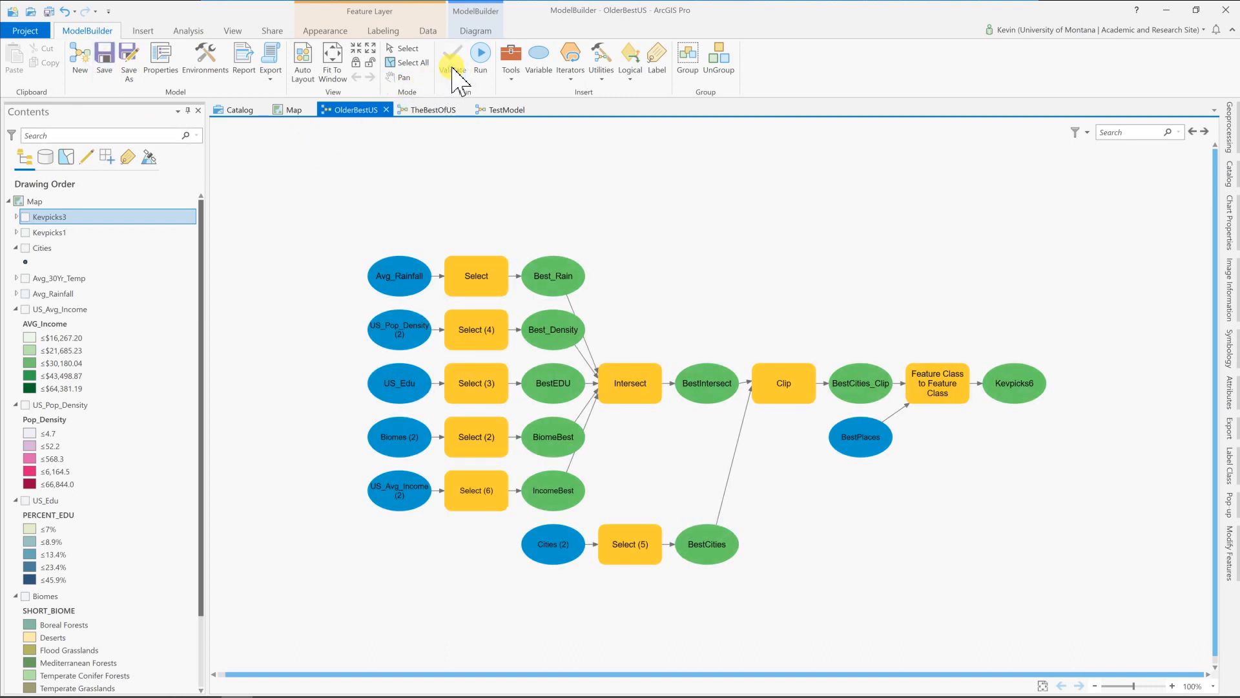
Run the OlderBestUS model, review its run messages and close the report
{"action": "left_click", "coordinate": [483, 65]}
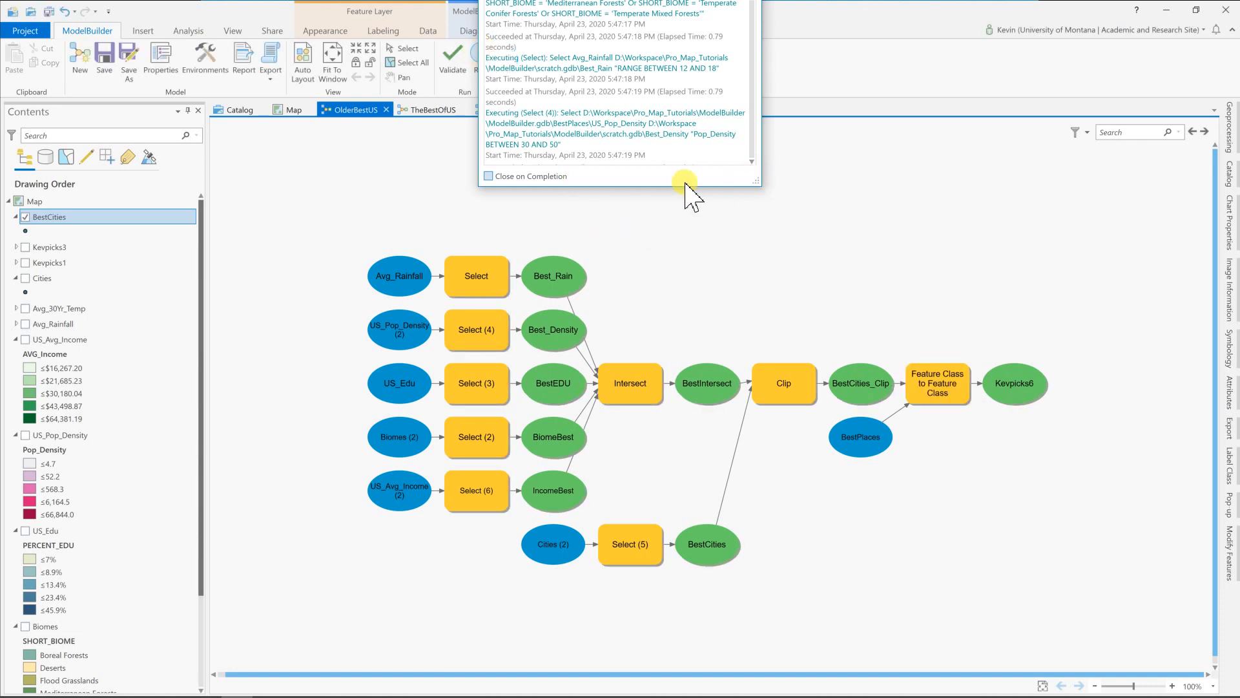
{"action": "left_click", "coordinate": [752, 153]}
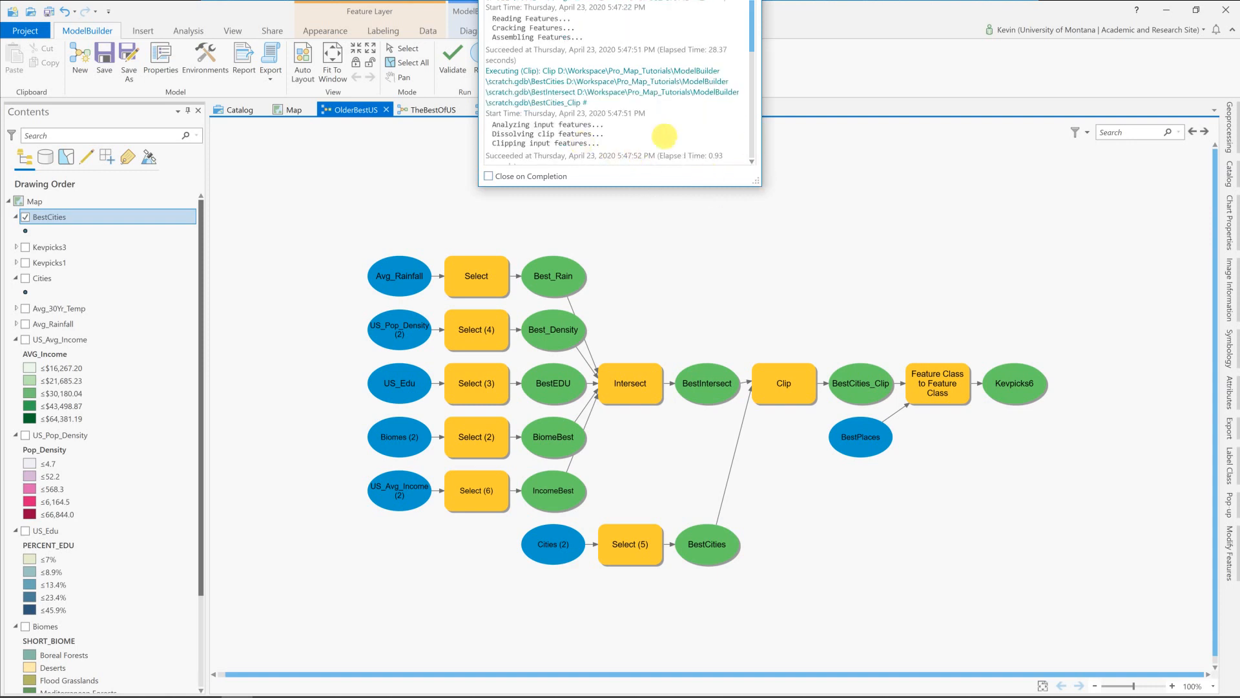
{"action": "left_click_drag", "start_coordinate": [759, 190], "coordinate": [747, 222]}
{"action": "left_click", "coordinate": [753, 9]}
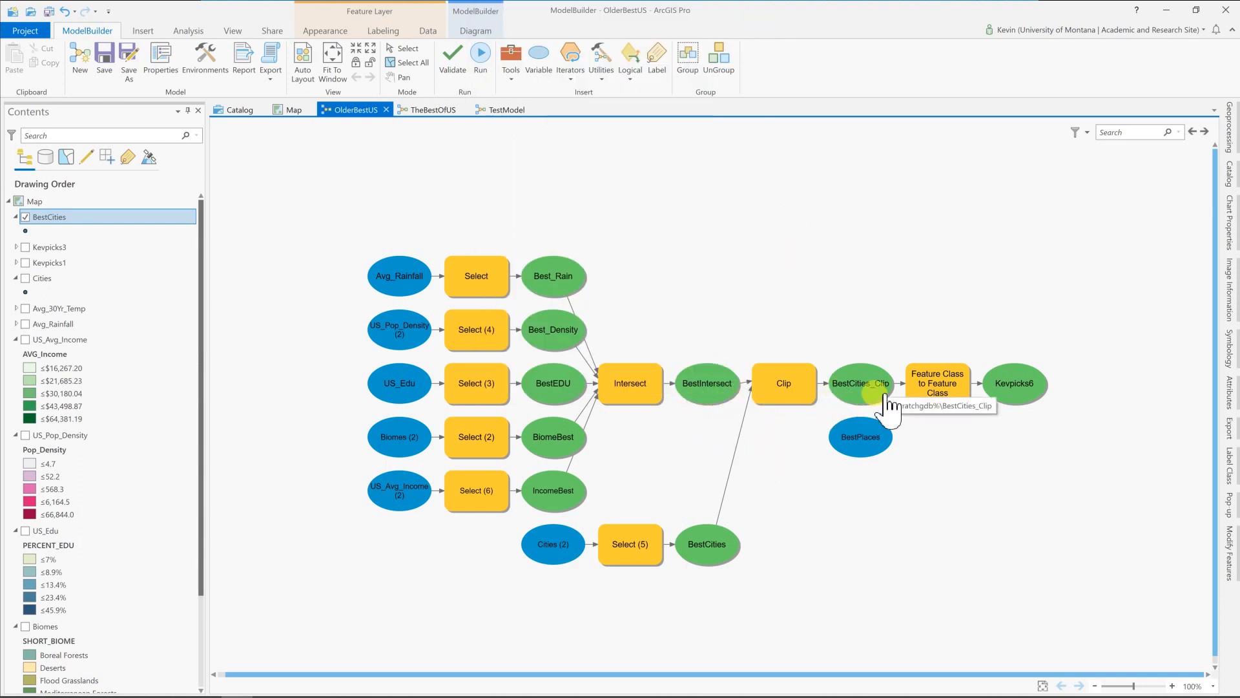
Refresh ModelBuilder.gdb under the project's databases and add Kevpicks6 from BestPlaces to the current map
{"action": "left_click", "coordinate": [227, 117]}
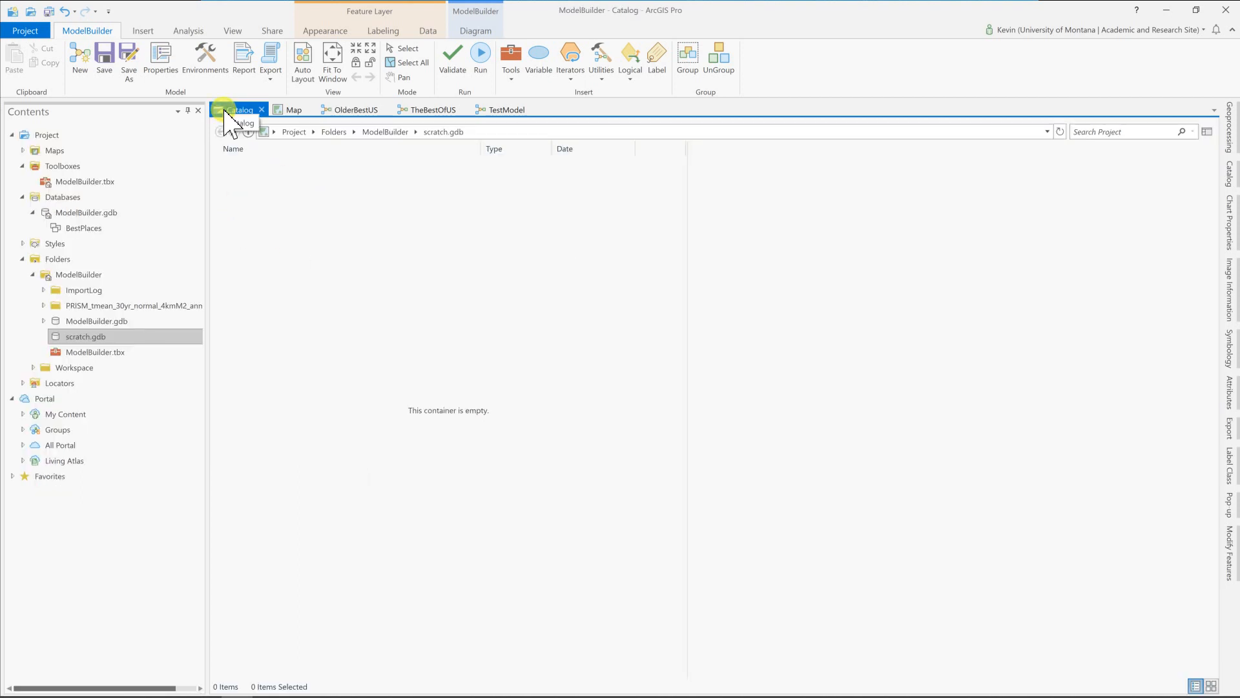
{"action": "right_click", "coordinate": [77, 213]}
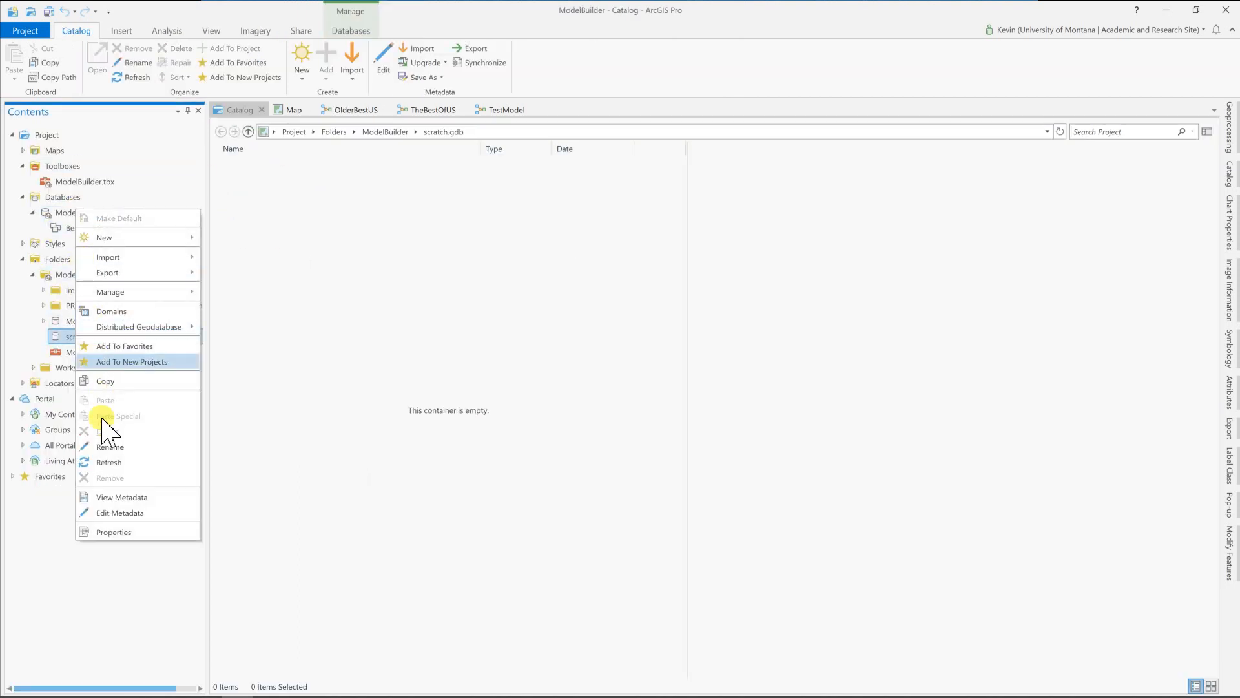
{"action": "left_click", "coordinate": [110, 464]}
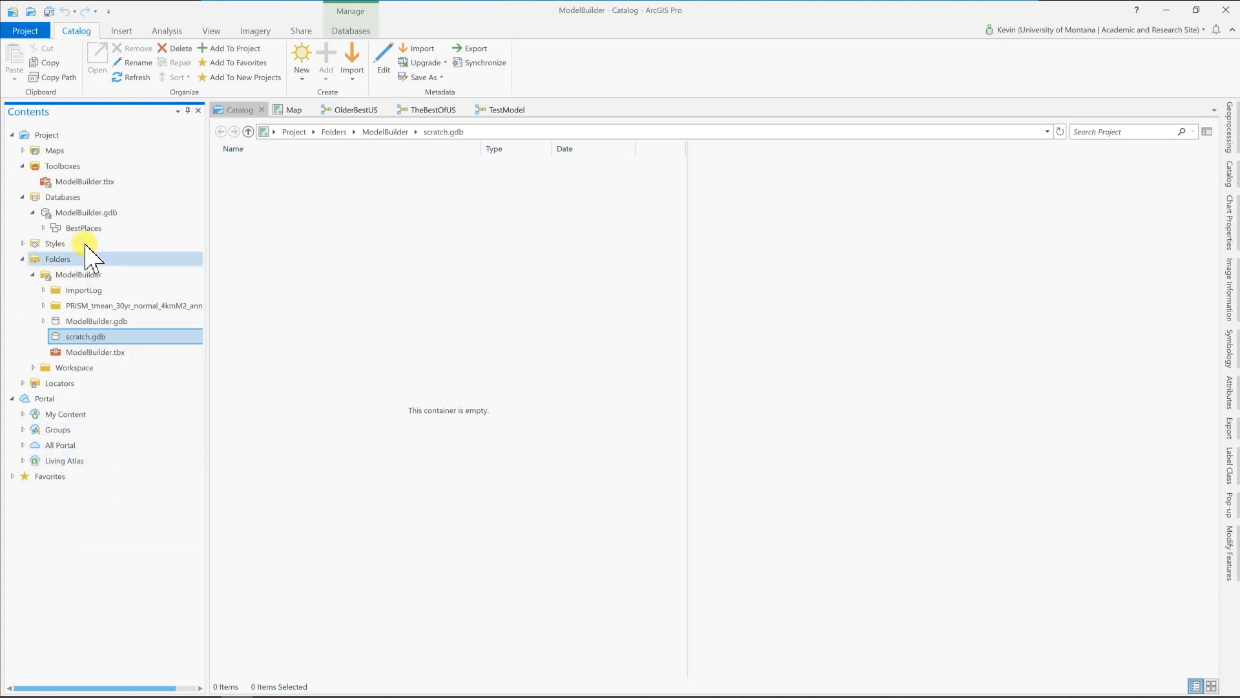
{"action": "left_click", "coordinate": [79, 227]}
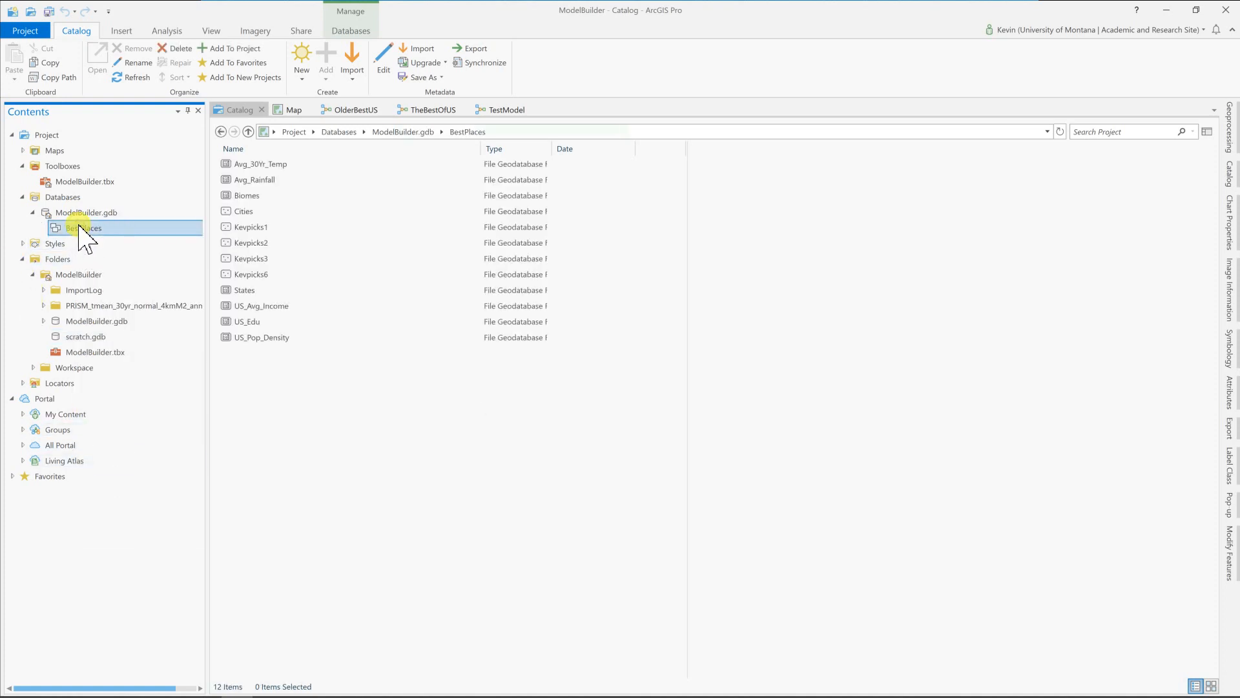
{"action": "right_click", "coordinate": [261, 278]}
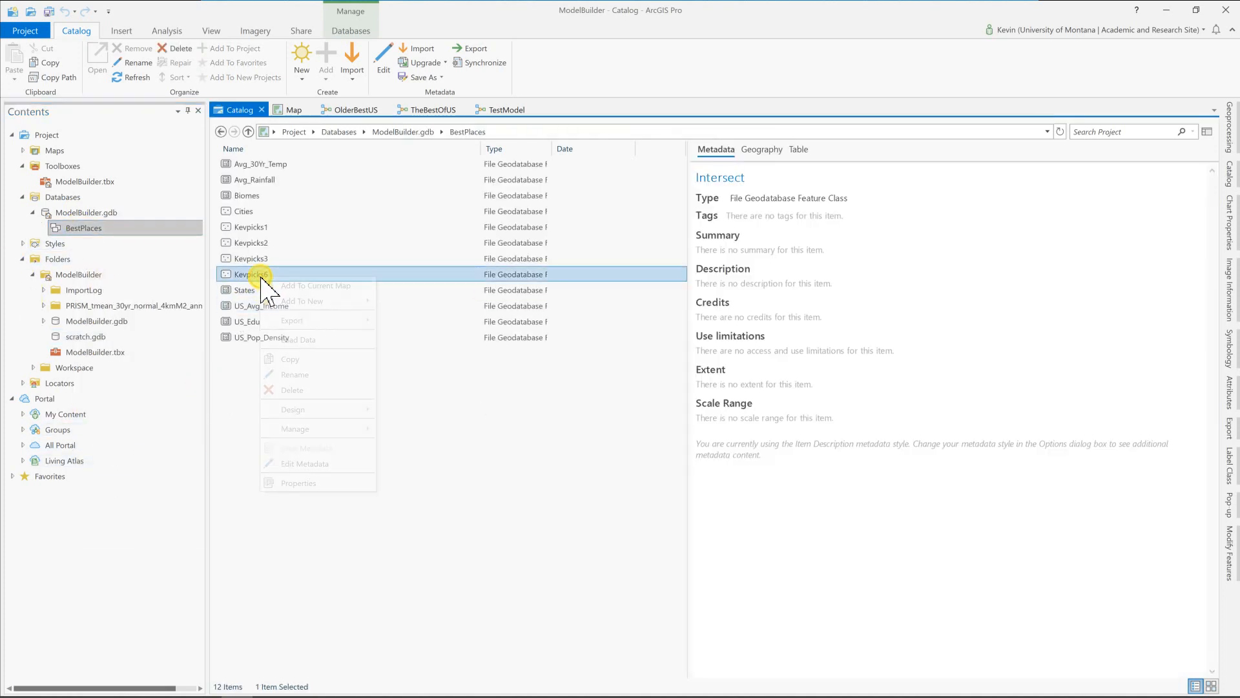
{"action": "left_click", "coordinate": [310, 286]}
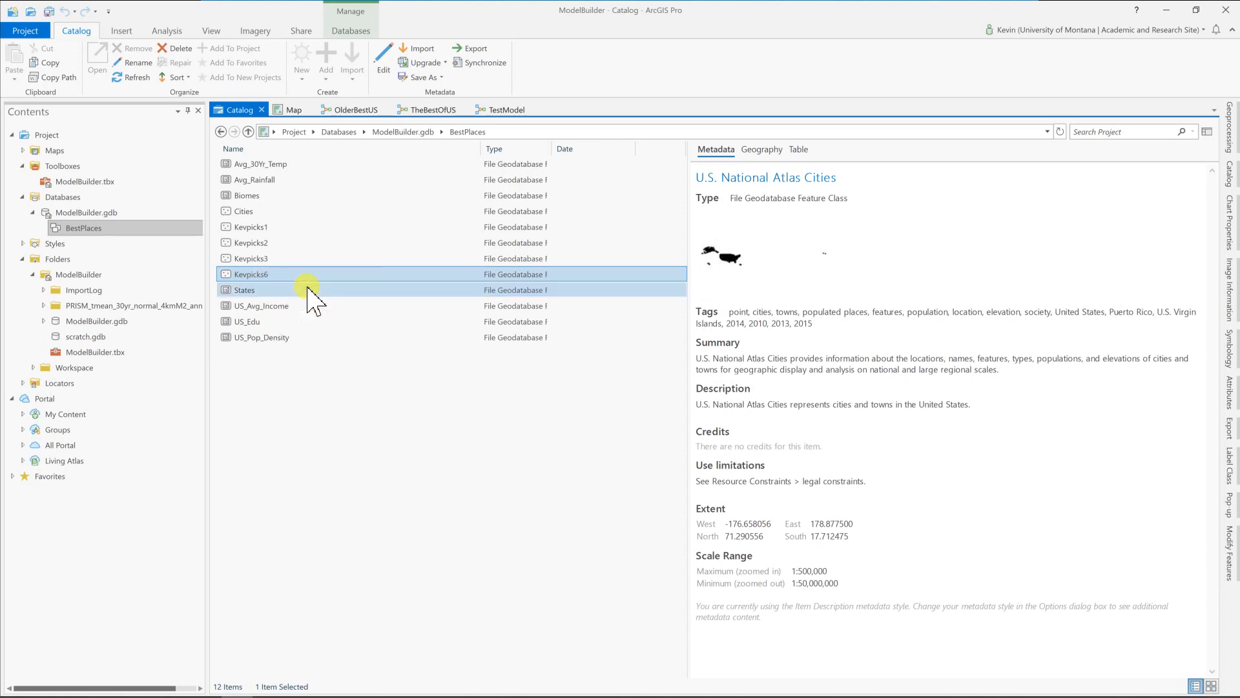
Hide the BestCities layer in the map, turn on labels for Kevpicks6 and open its labeling options
{"action": "left_click", "coordinate": [295, 111]}
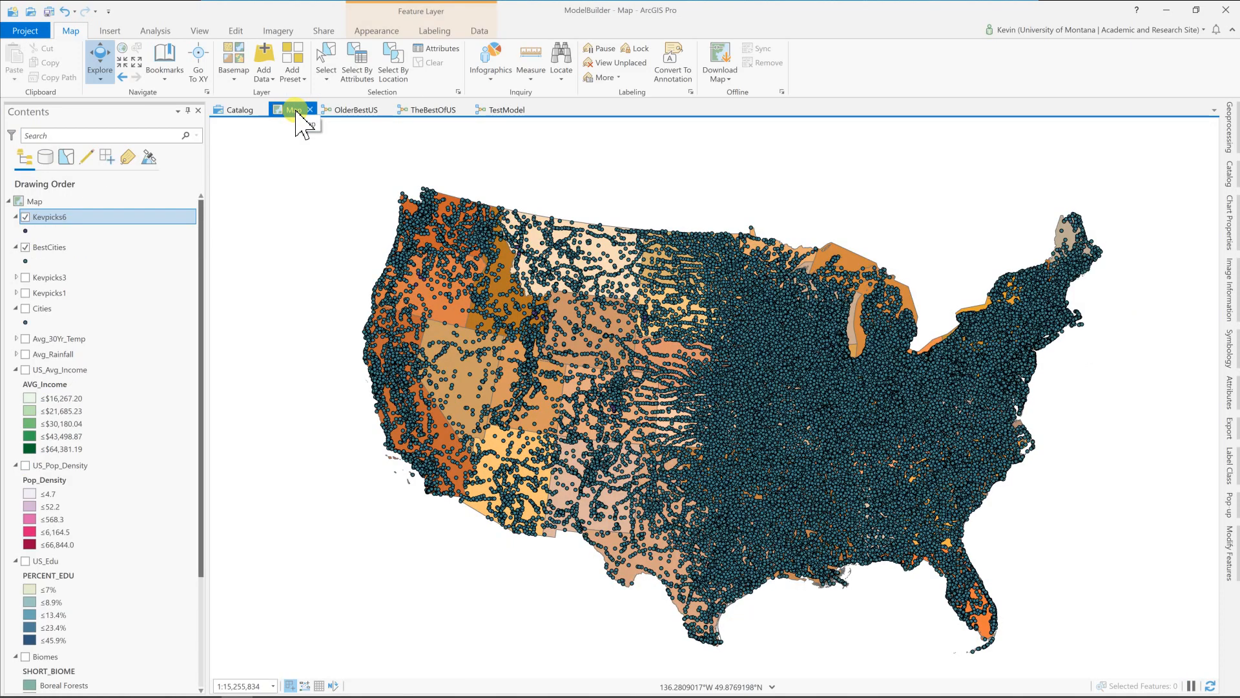
{"action": "left_click", "coordinate": [569, 409]}
{"action": "left_click", "coordinate": [25, 248]}
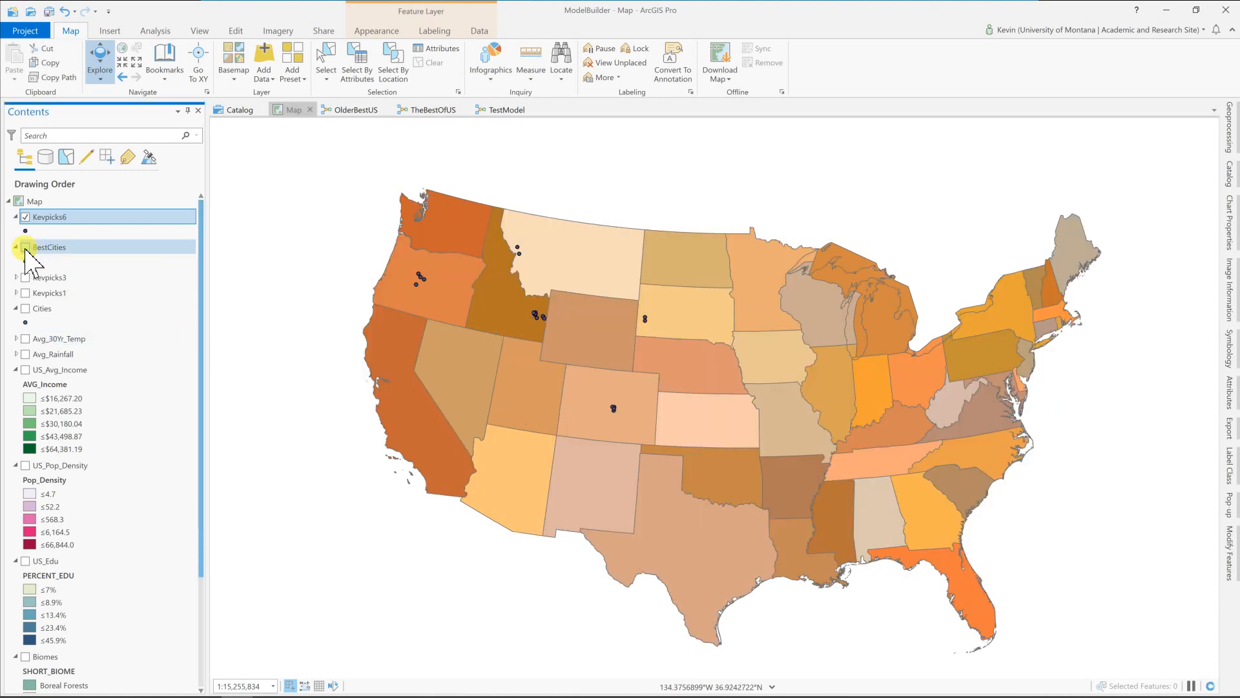
{"action": "right_click", "coordinate": [49, 217]}
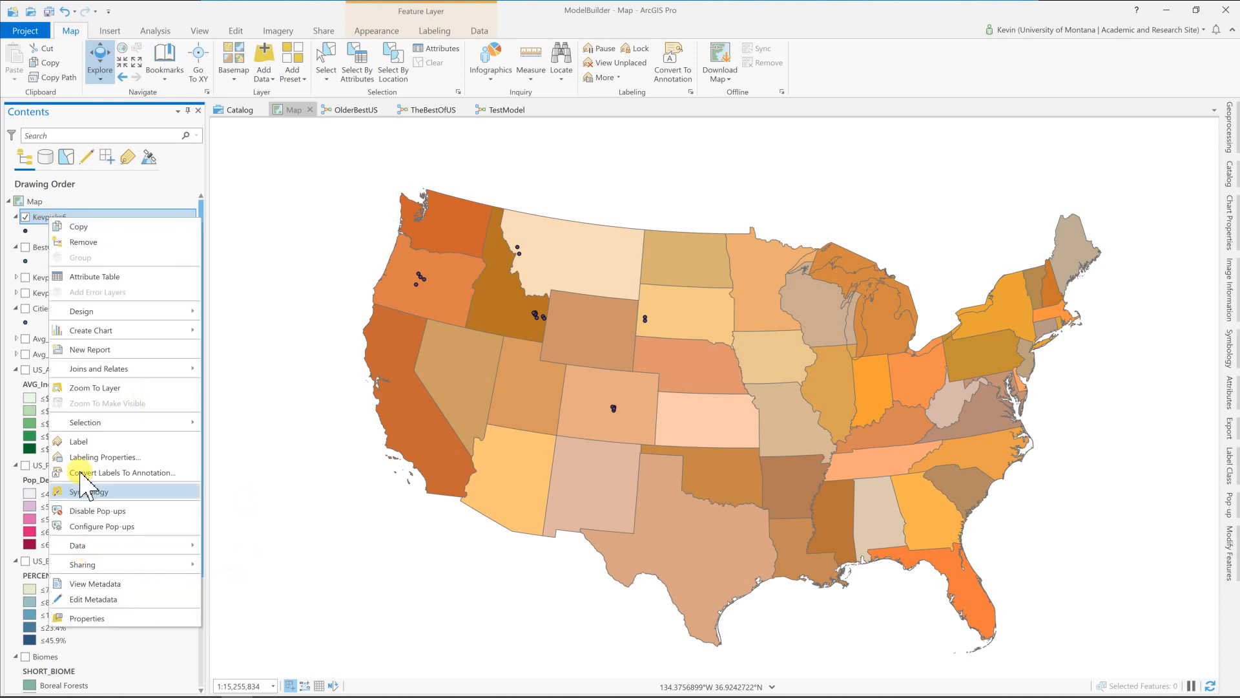
{"action": "left_click", "coordinate": [80, 442]}
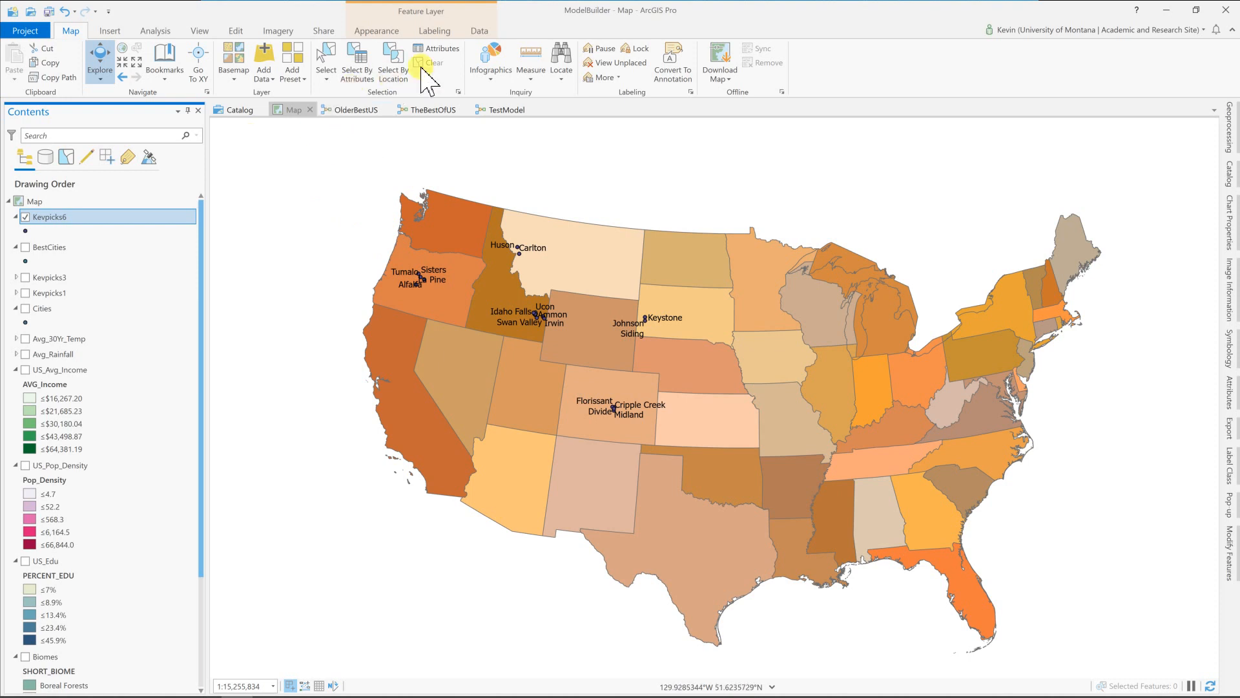
{"action": "left_click", "coordinate": [437, 36]}
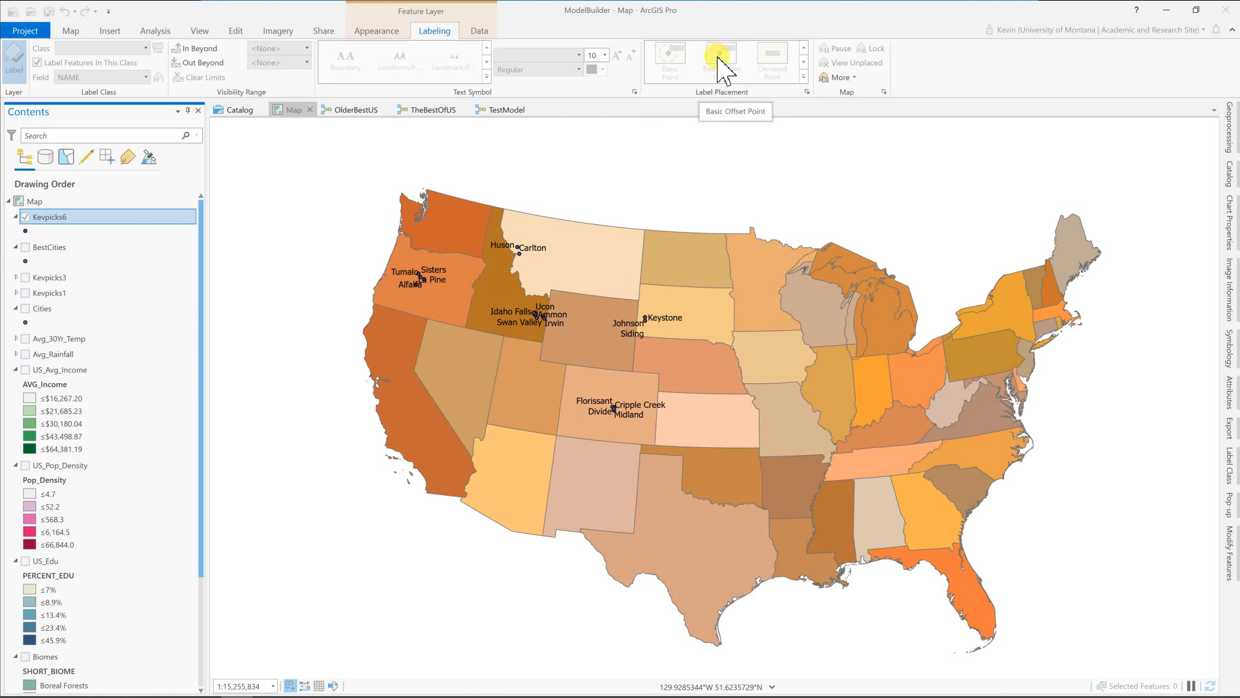
Apply the Basic Offset Point placement to the Kevpicks6 labels and return to the OlderBestUS model
{"action": "left_click", "coordinate": [723, 69]}
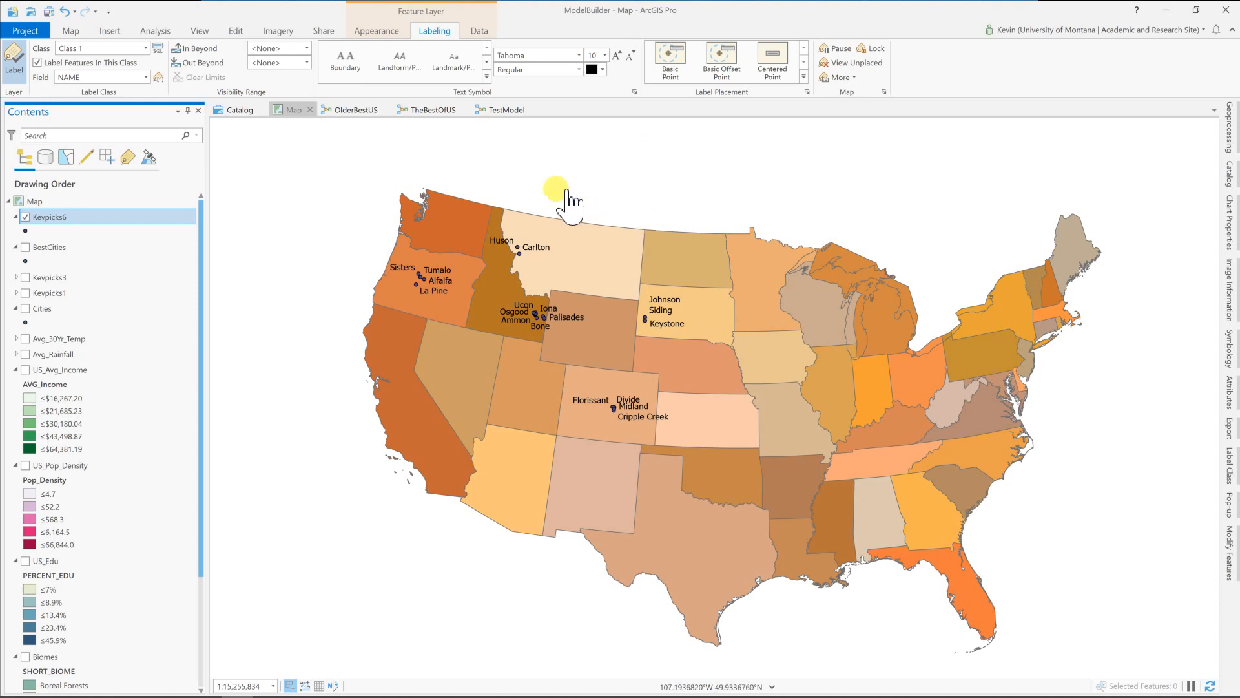
{"action": "left_click", "coordinate": [342, 111]}
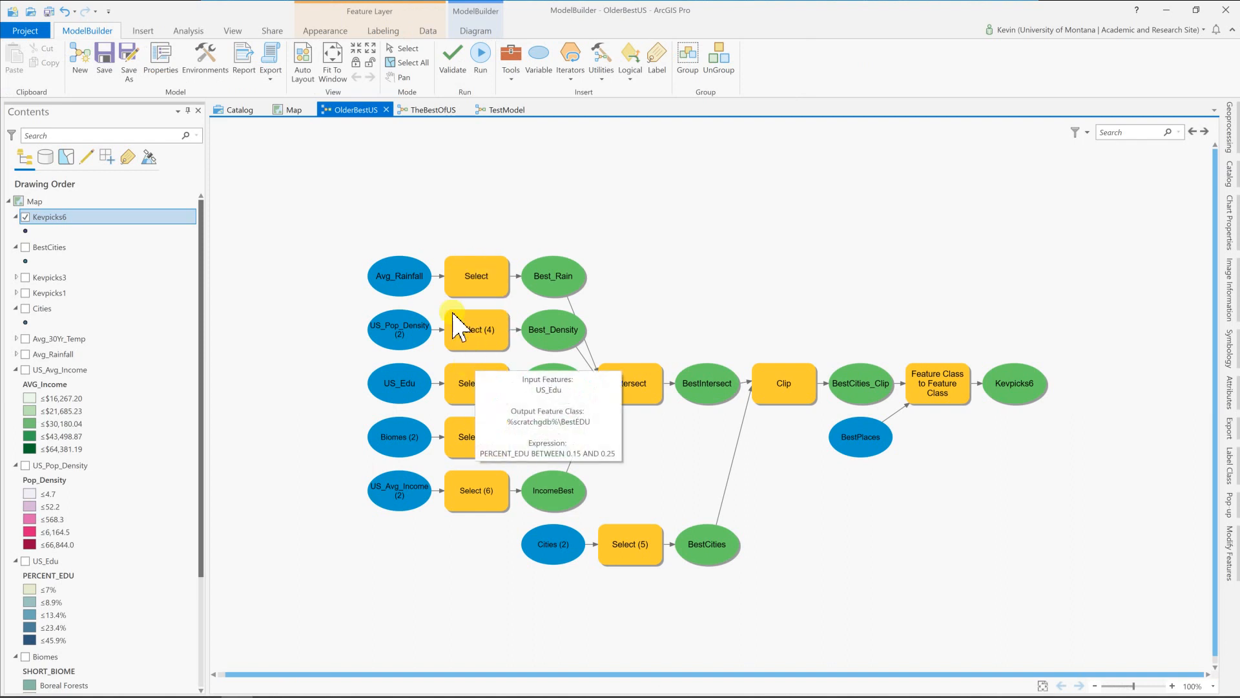
Refresh the ModelBuilder folder in the catalog and list the contents of its scratch.gdb
{"action": "left_click", "coordinate": [239, 111]}
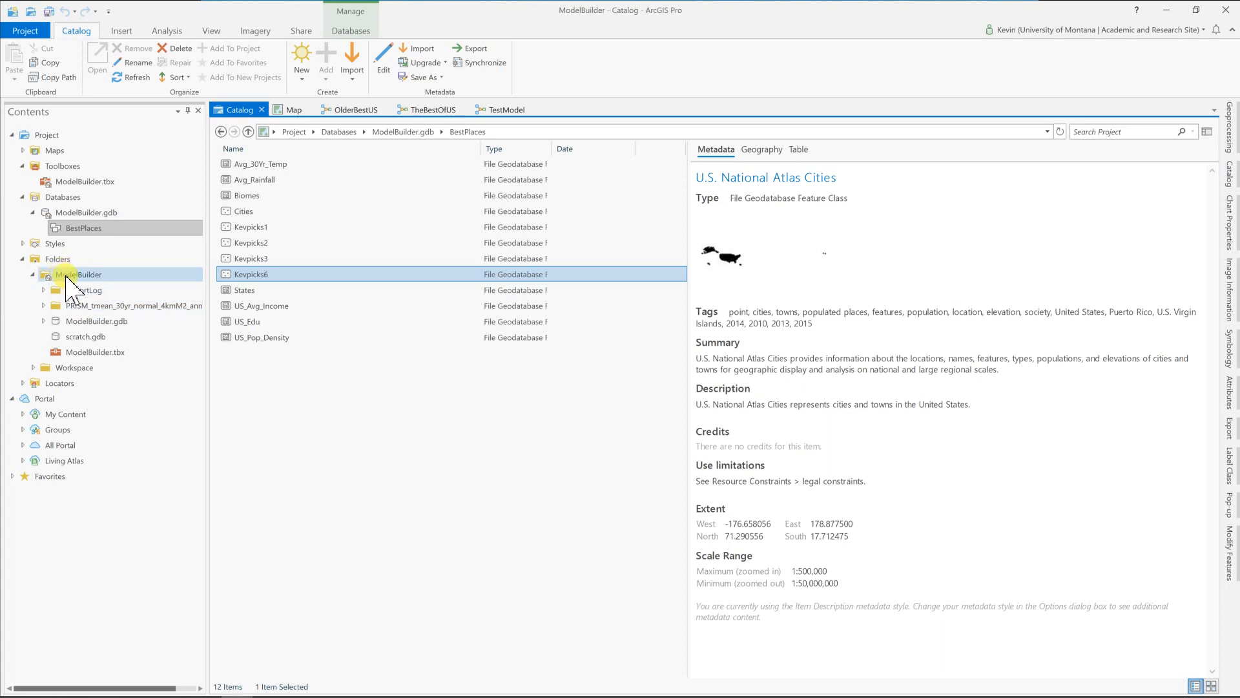
{"action": "left_click", "coordinate": [66, 275]}
{"action": "right_click", "coordinate": [66, 276]}
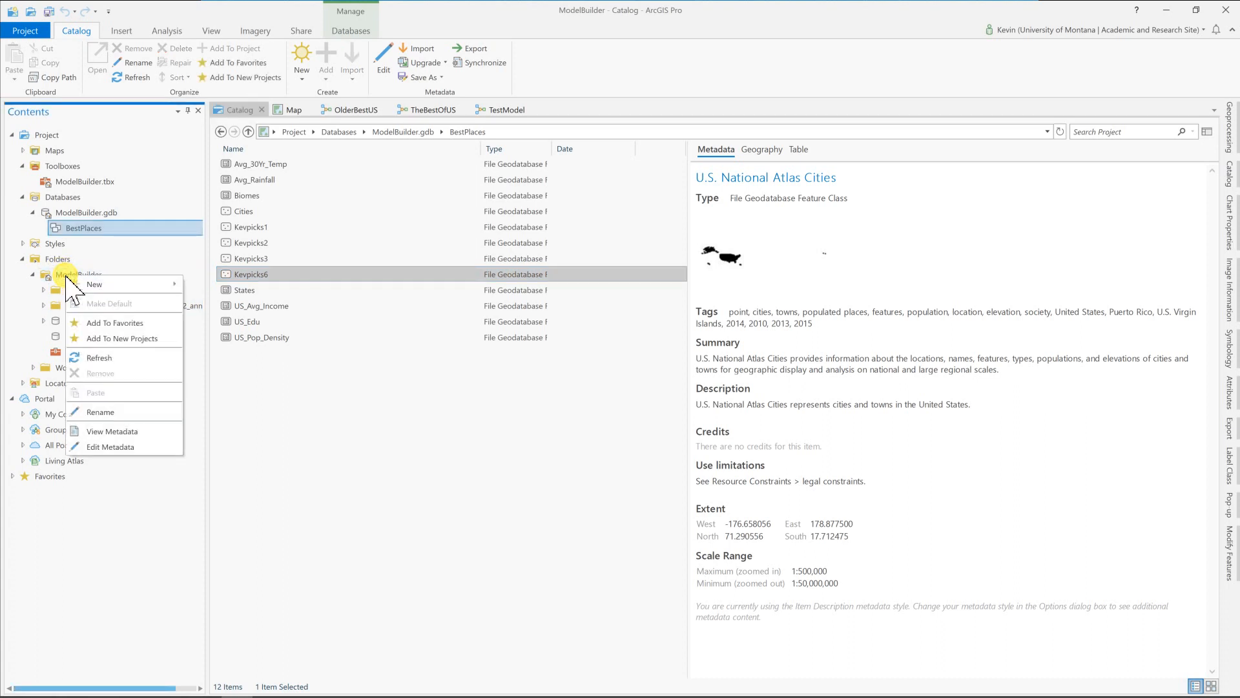
{"action": "left_click", "coordinate": [75, 358]}
{"action": "left_click", "coordinate": [75, 337]}
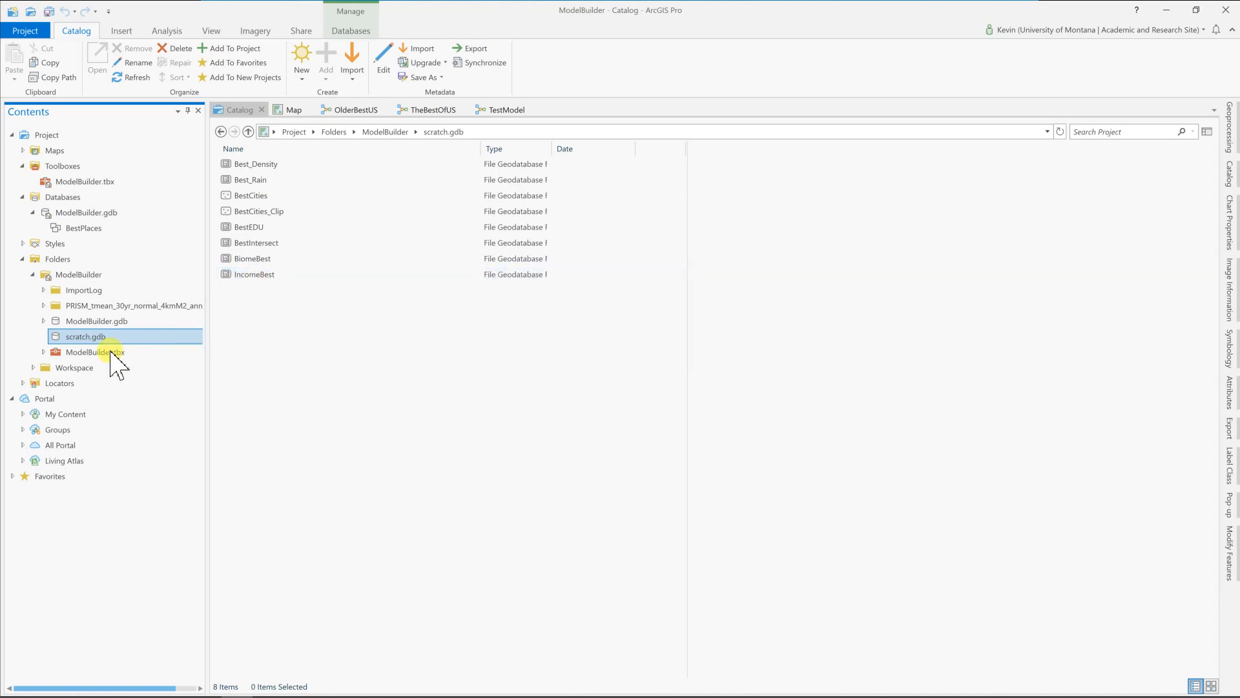
Examine how TheBestOfUS model exposes its Select expressions as parameters and return to the OlderBestUS model
{"action": "left_click", "coordinate": [437, 111]}
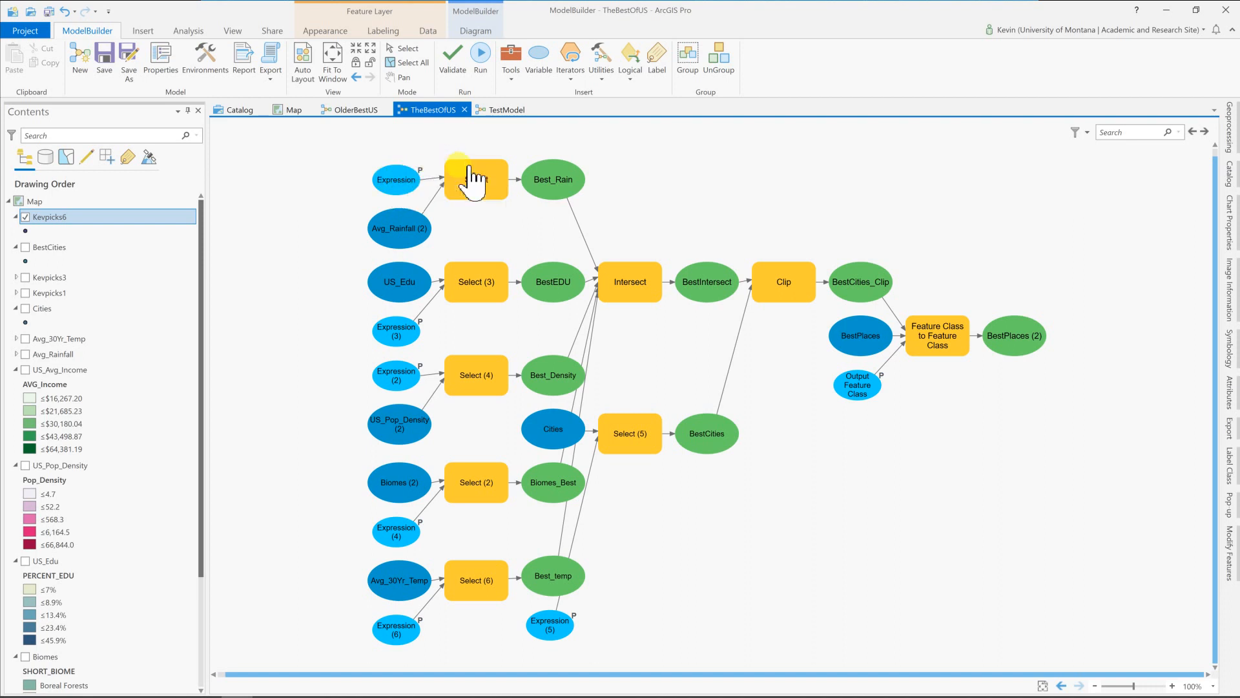
{"action": "mouse_move", "coordinate": [479, 191]}
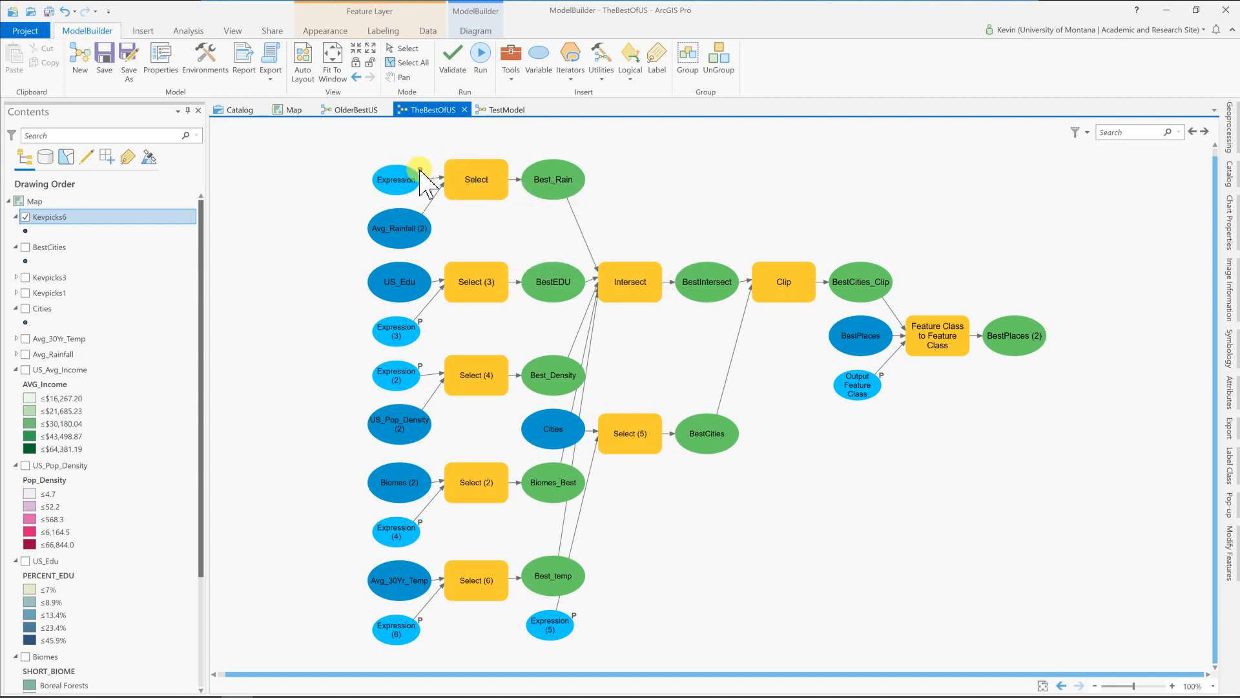
{"action": "left_click", "coordinate": [343, 112]}
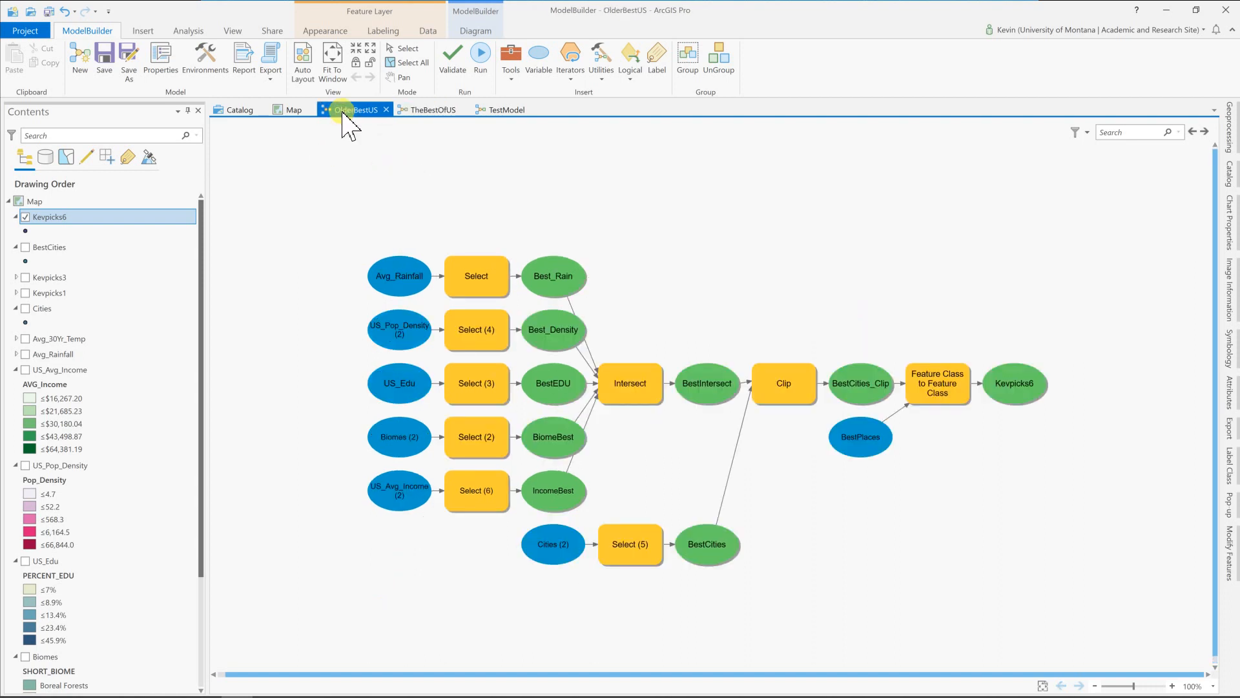
Create a variable from the Expression parameter of the Avg_Rainfall Select tool and place it above the Avg_Rainfall input
{"action": "left_click", "coordinate": [481, 283]}
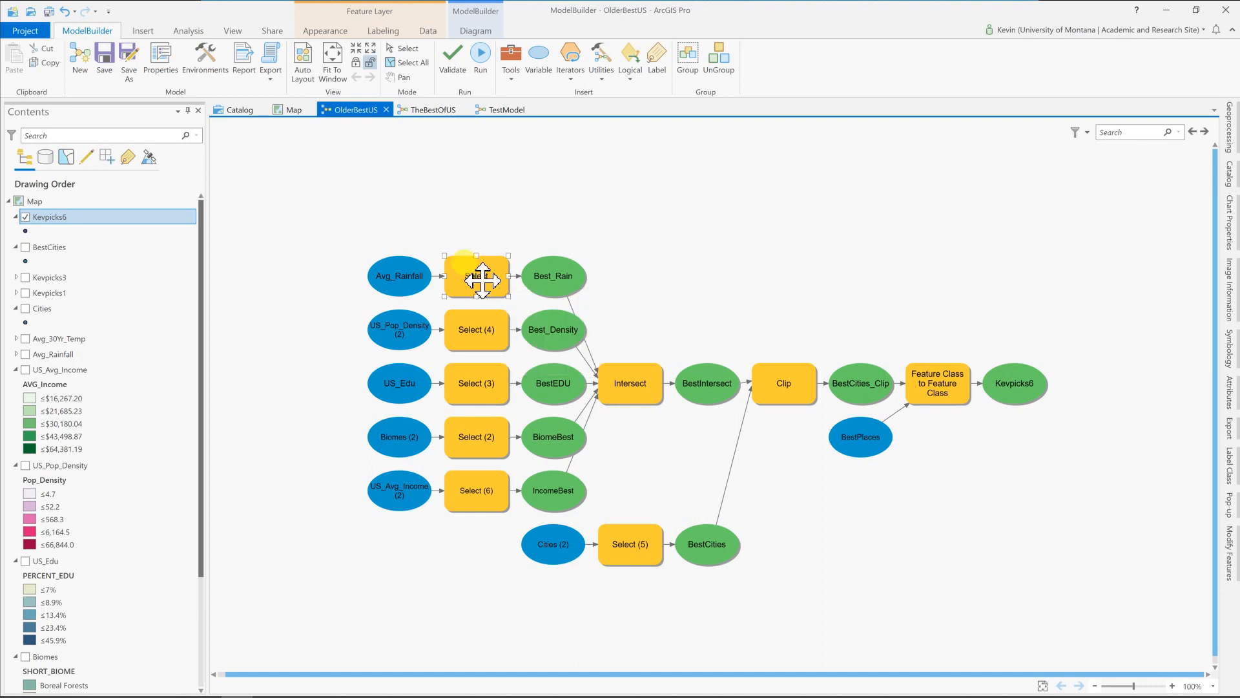
{"action": "right_click", "coordinate": [479, 278]}
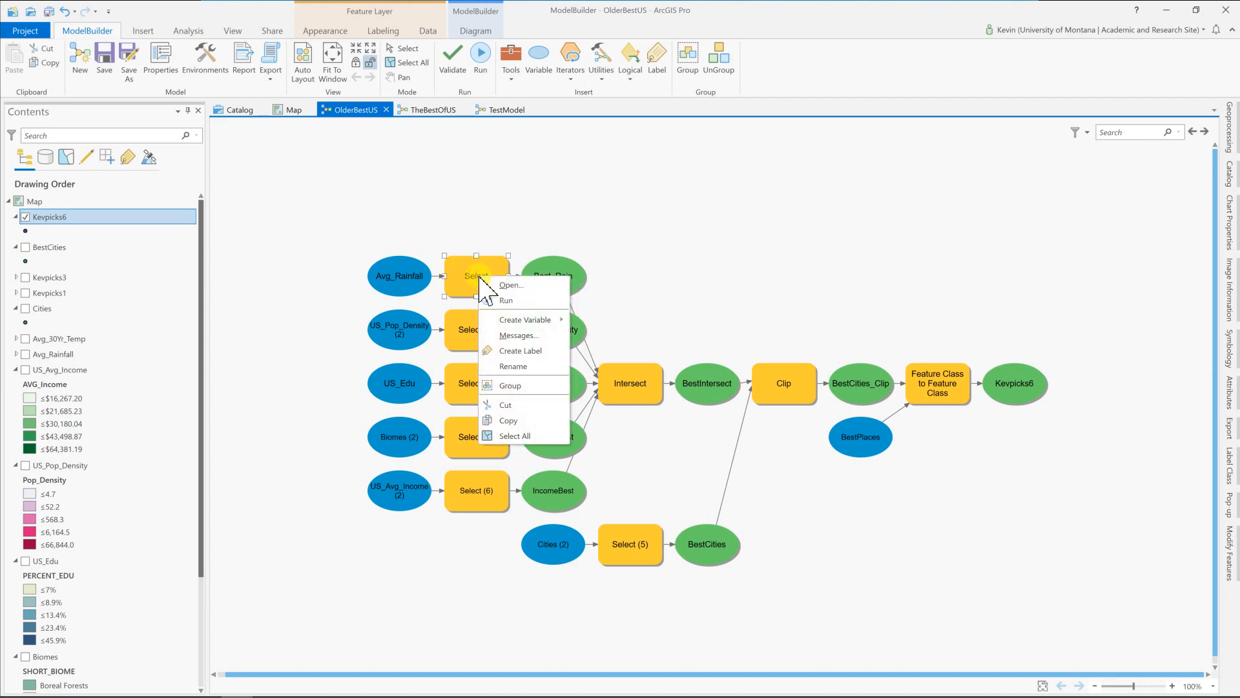
{"action": "mouse_move", "coordinate": [522, 321]}
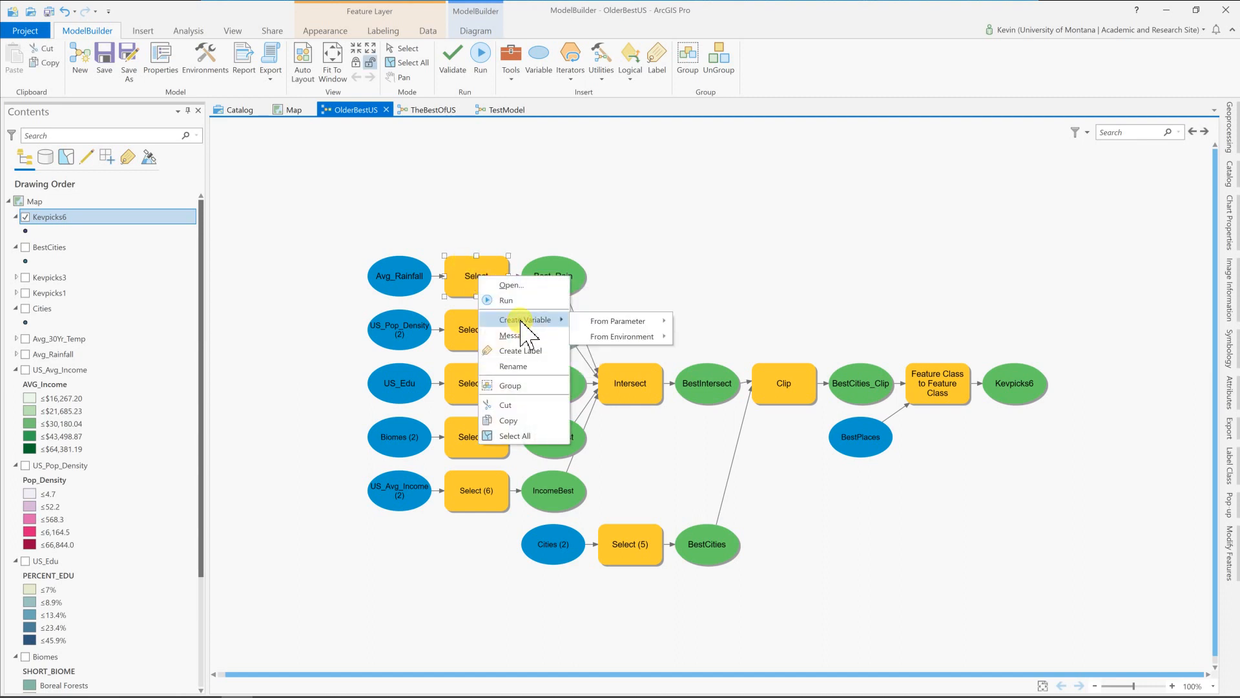
{"action": "mouse_move", "coordinate": [619, 330]}
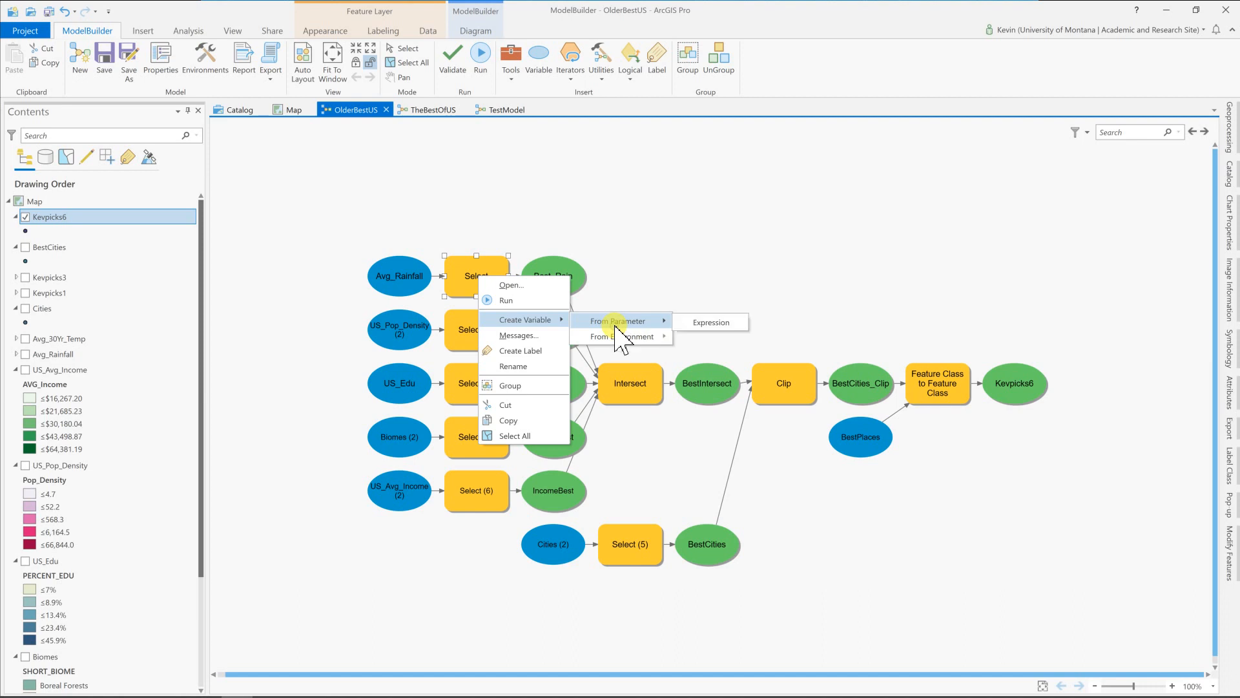
{"action": "left_click", "coordinate": [719, 323]}
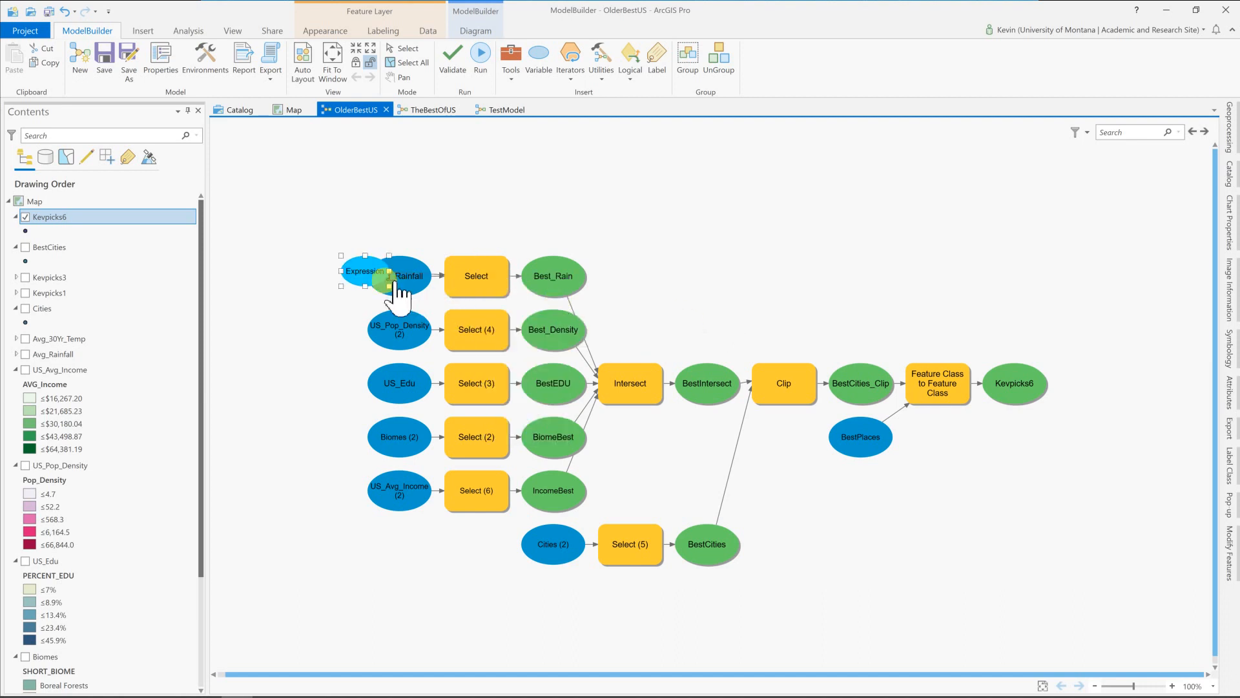
{"action": "left_click_drag", "start_coordinate": [368, 269], "coordinate": [394, 224]}
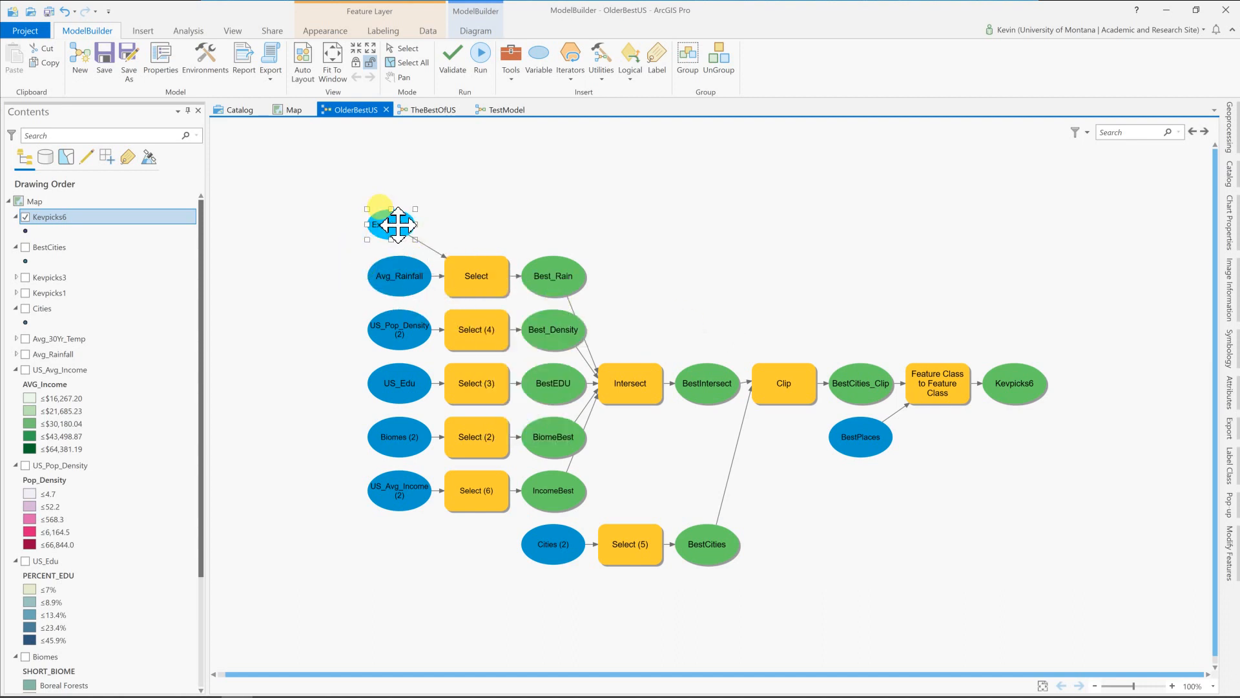
Make the new Expression variable a parameter of the OlderBestUS model and deselect it
{"action": "right_click", "coordinate": [394, 223]}
{"action": "left_click", "coordinate": [431, 247]}
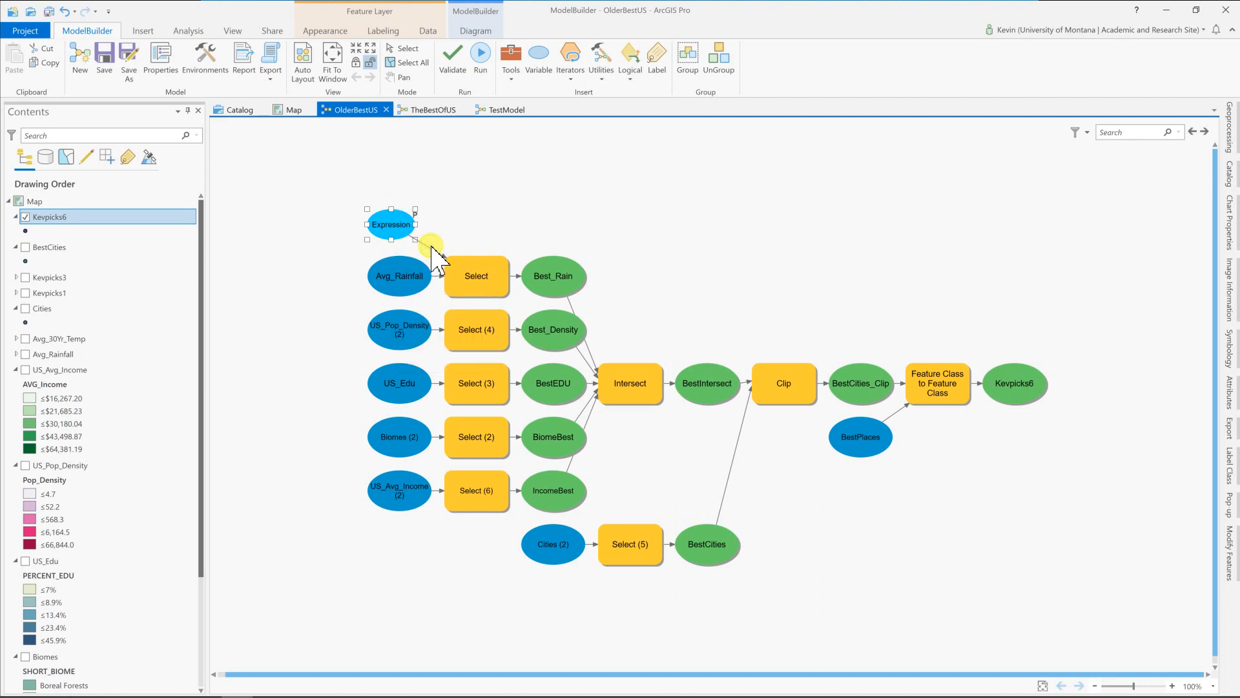
{"action": "left_click", "coordinate": [587, 221]}
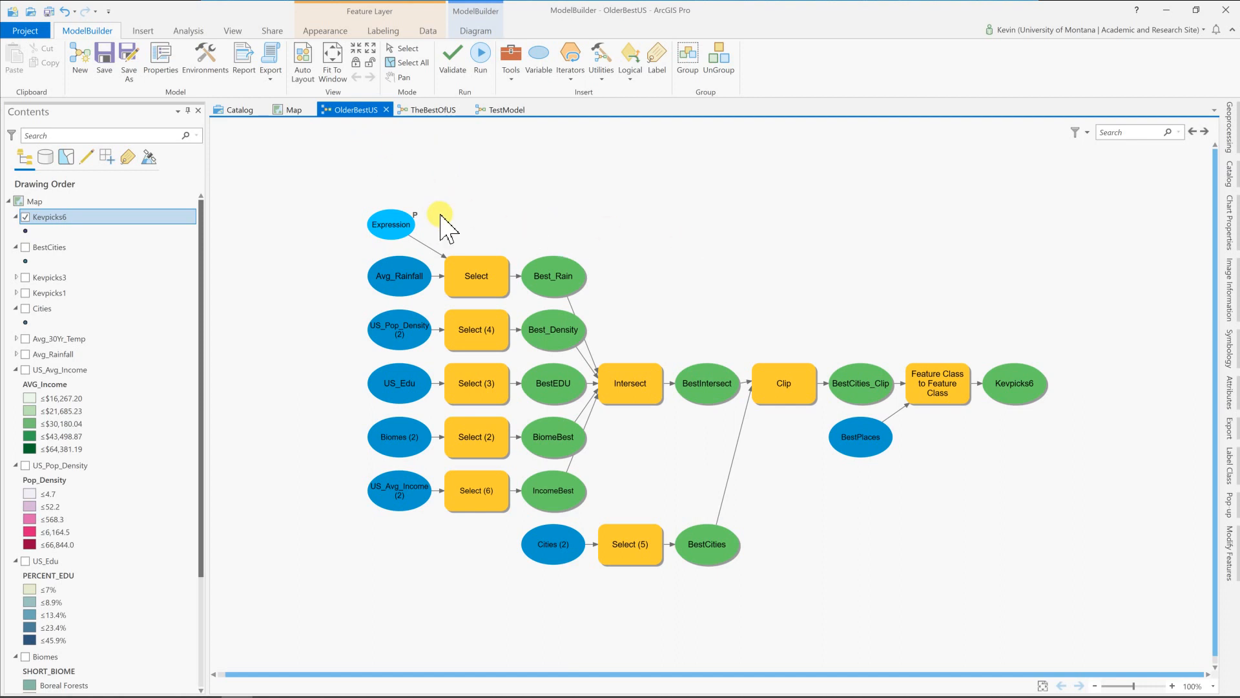
Examine the Select (3) settings in TheBestOfUS and the model's metadata and available operations in the ModelBuilder.tbx toolbox
{"action": "left_click", "coordinate": [423, 111]}
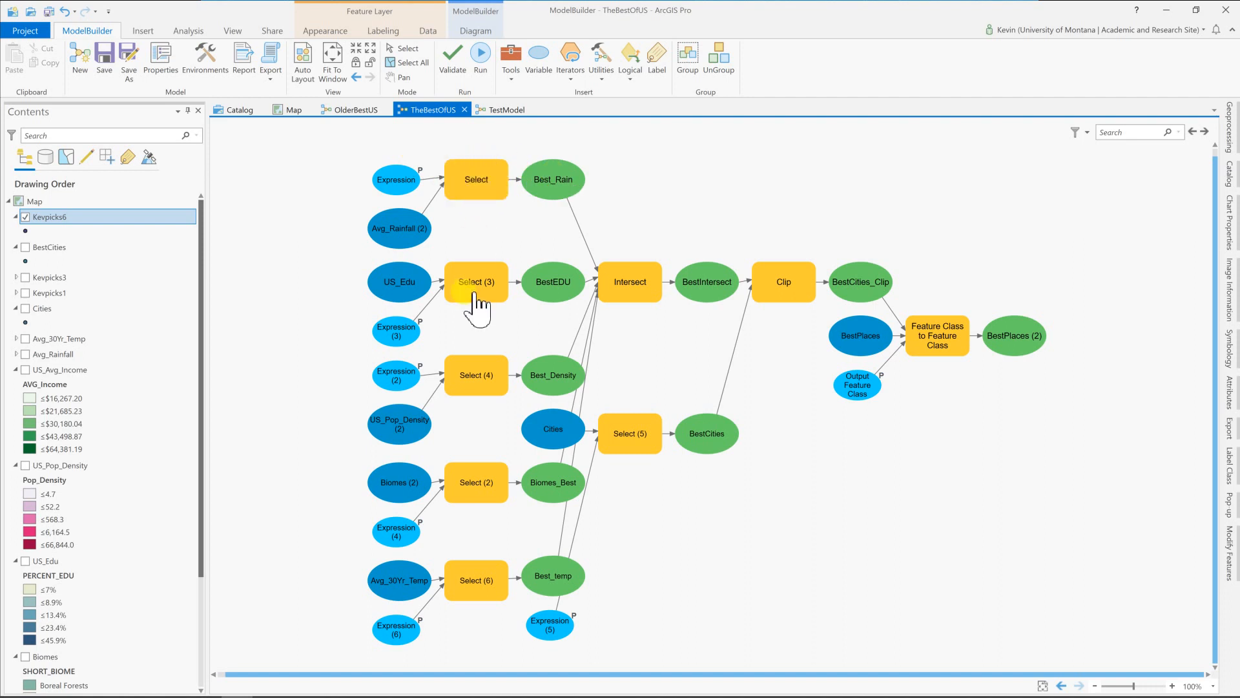
{"action": "mouse_move", "coordinate": [474, 295]}
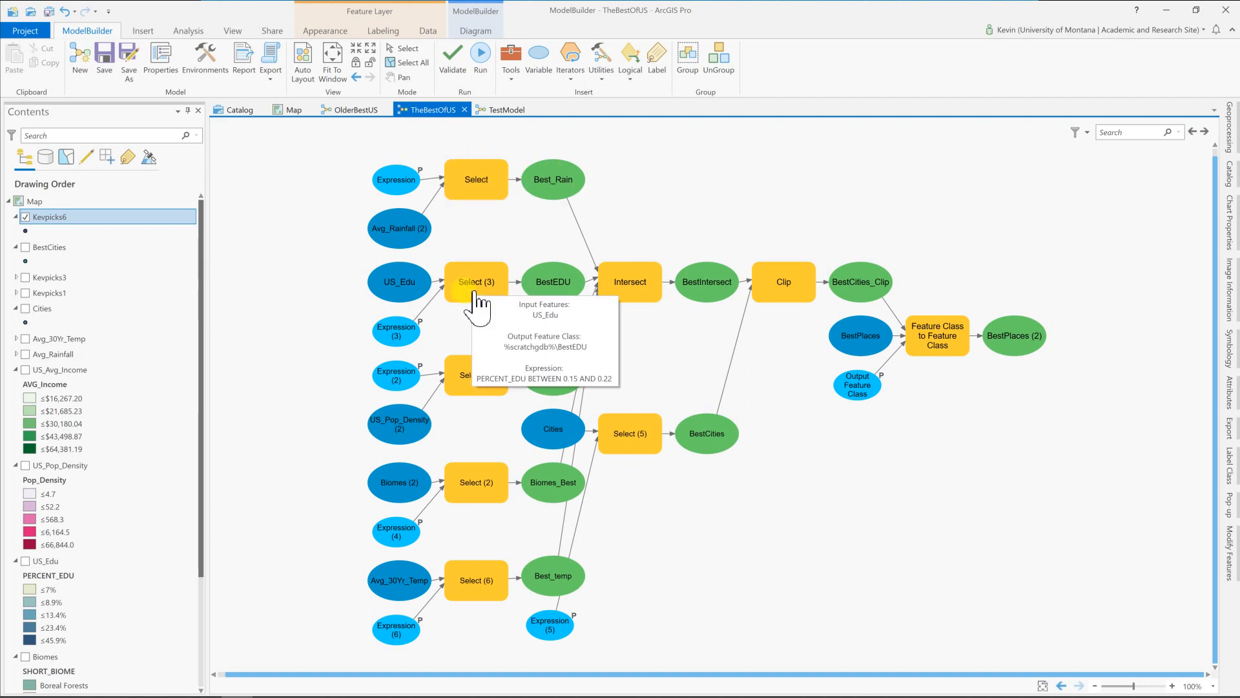
{"action": "left_click", "coordinate": [240, 112]}
{"action": "left_click", "coordinate": [83, 182]}
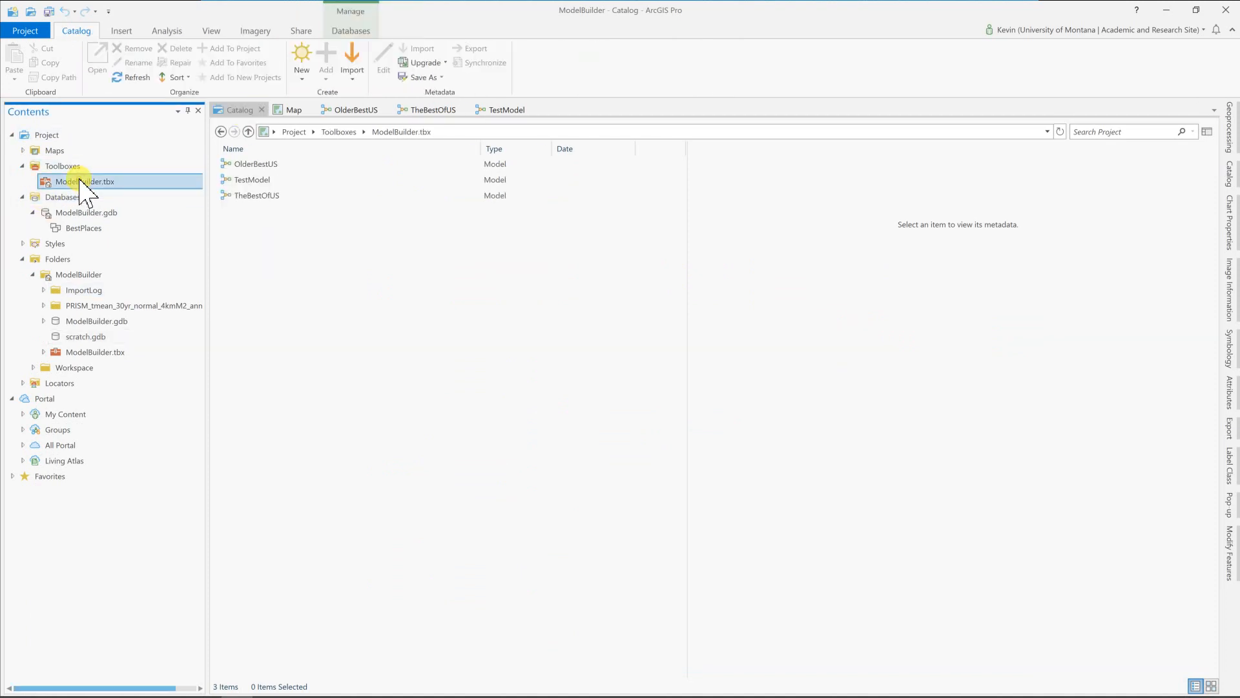
{"action": "left_click", "coordinate": [258, 196]}
{"action": "right_click", "coordinate": [258, 196]}
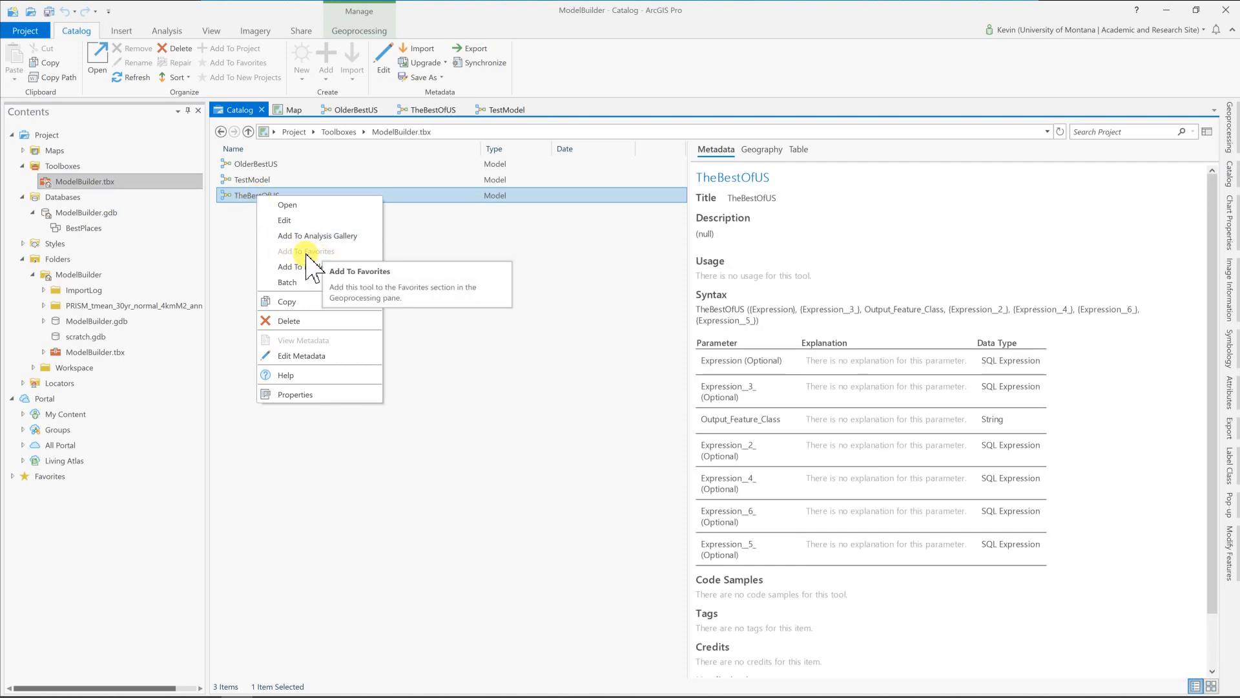
{"action": "left_click", "coordinate": [236, 250]}
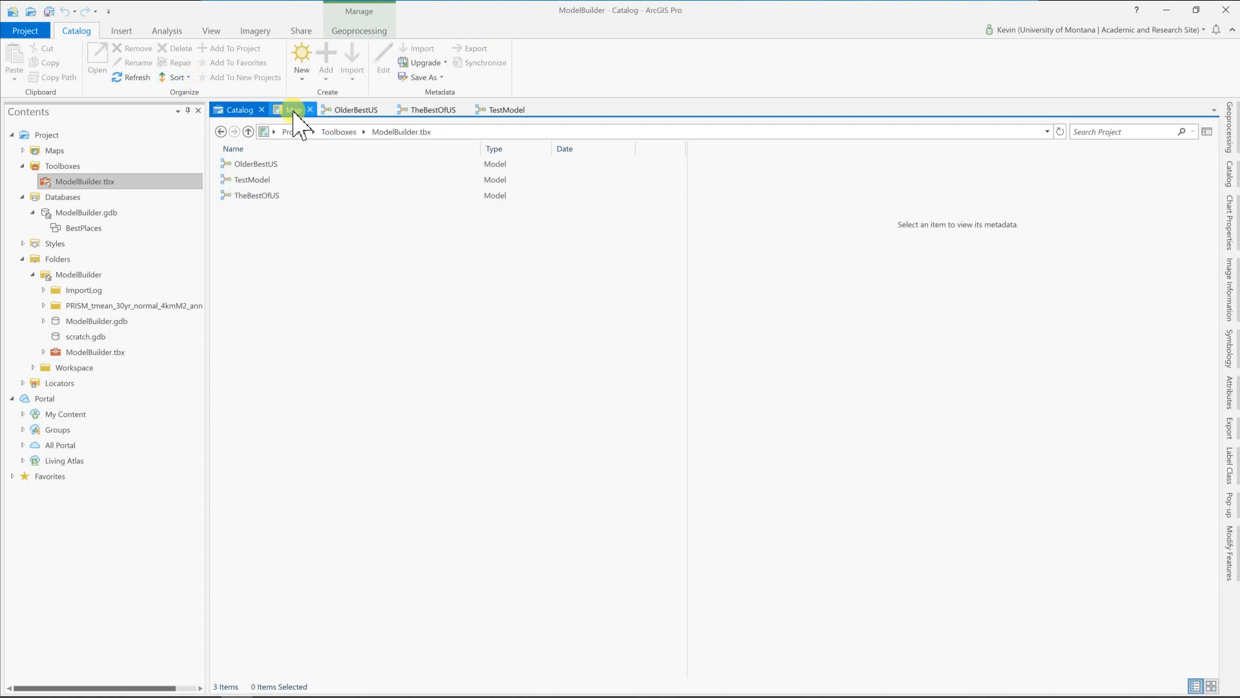
Hide the Kevpicks6 layer in the map and open TheBestOfUS as a tool from the geoprocessing favorites
{"action": "left_click", "coordinate": [294, 111]}
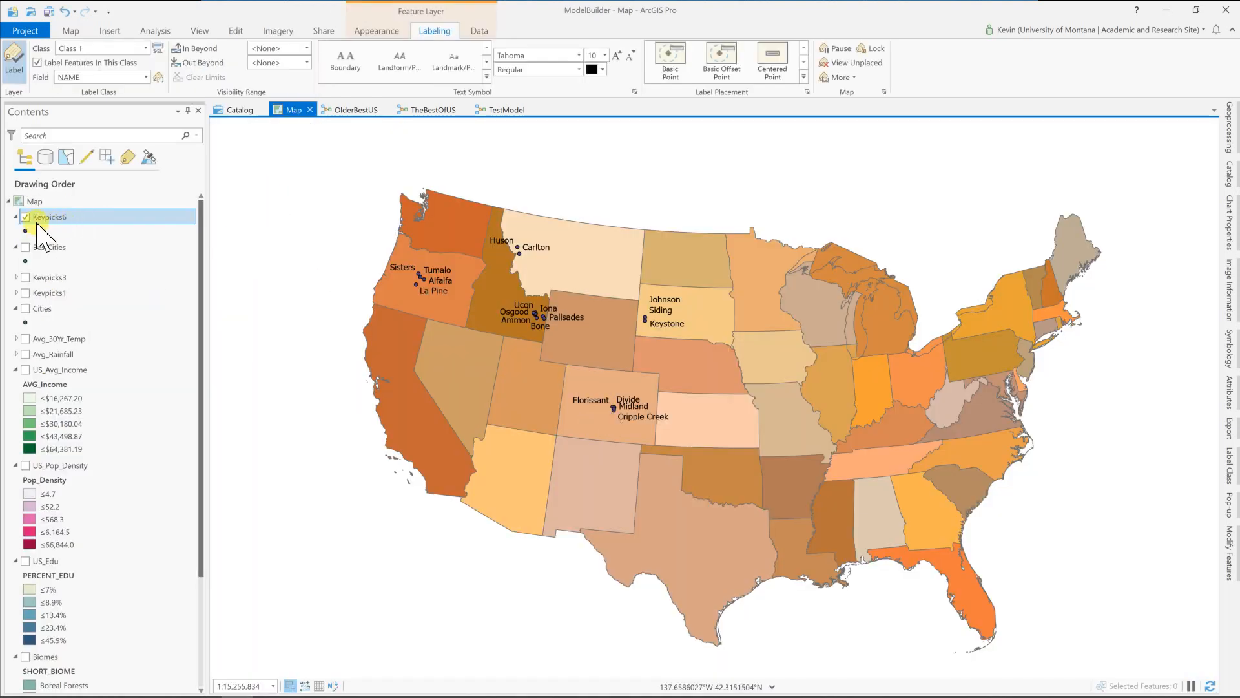
{"action": "left_click", "coordinate": [25, 217]}
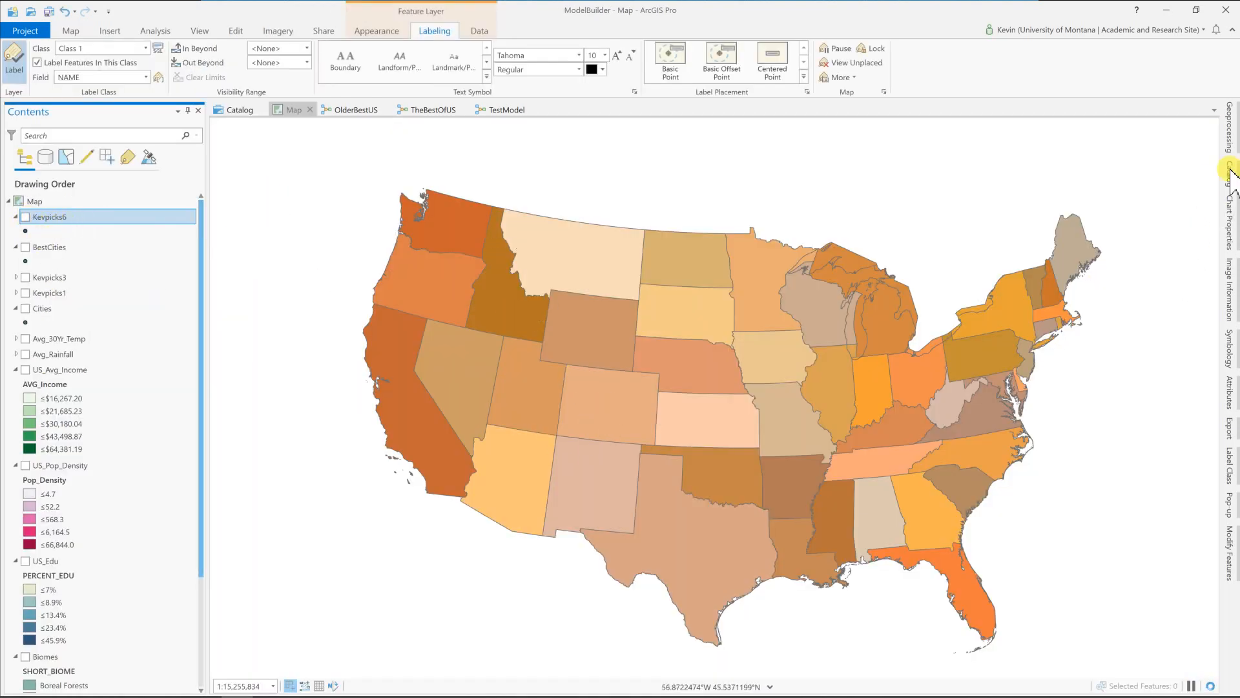
{"action": "left_click", "coordinate": [1229, 126]}
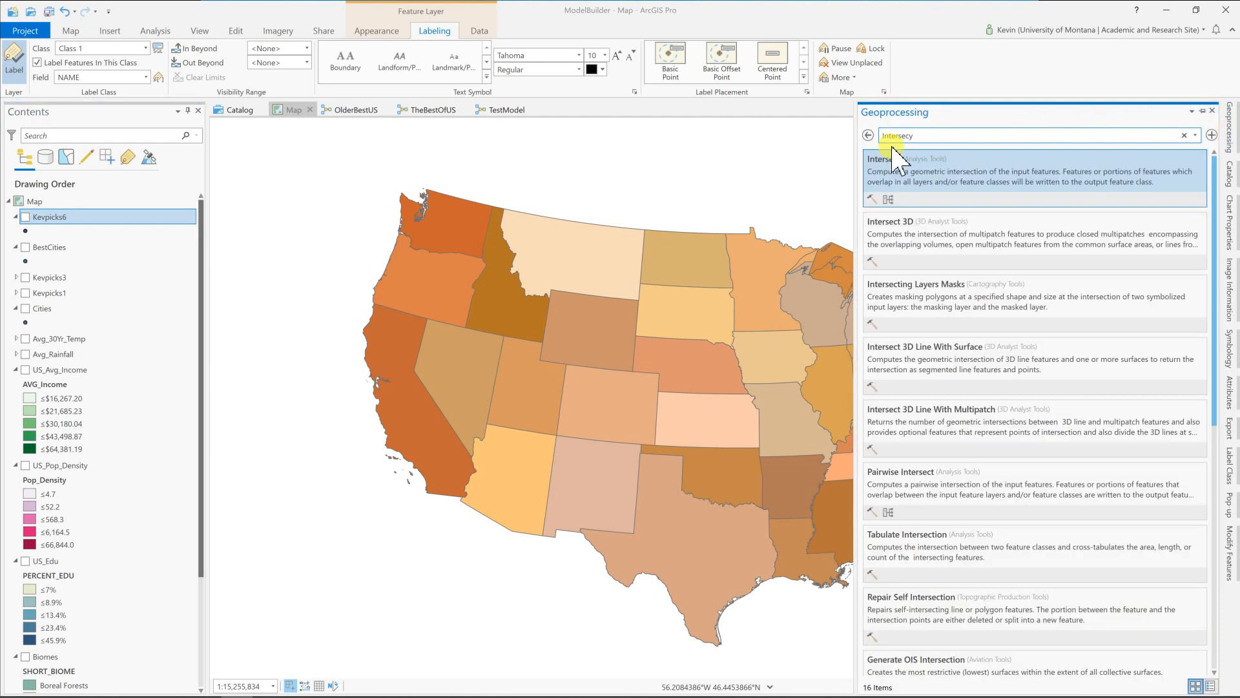
{"action": "left_click", "coordinate": [868, 135]}
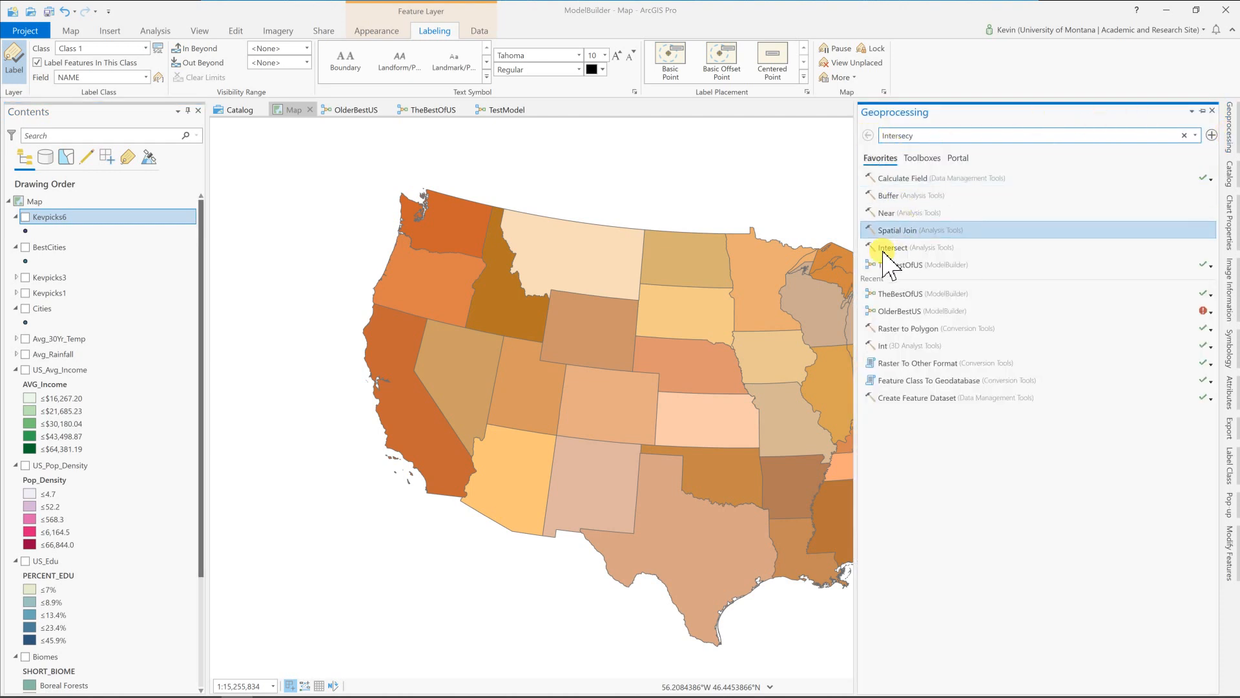
{"action": "left_click", "coordinate": [911, 272]}
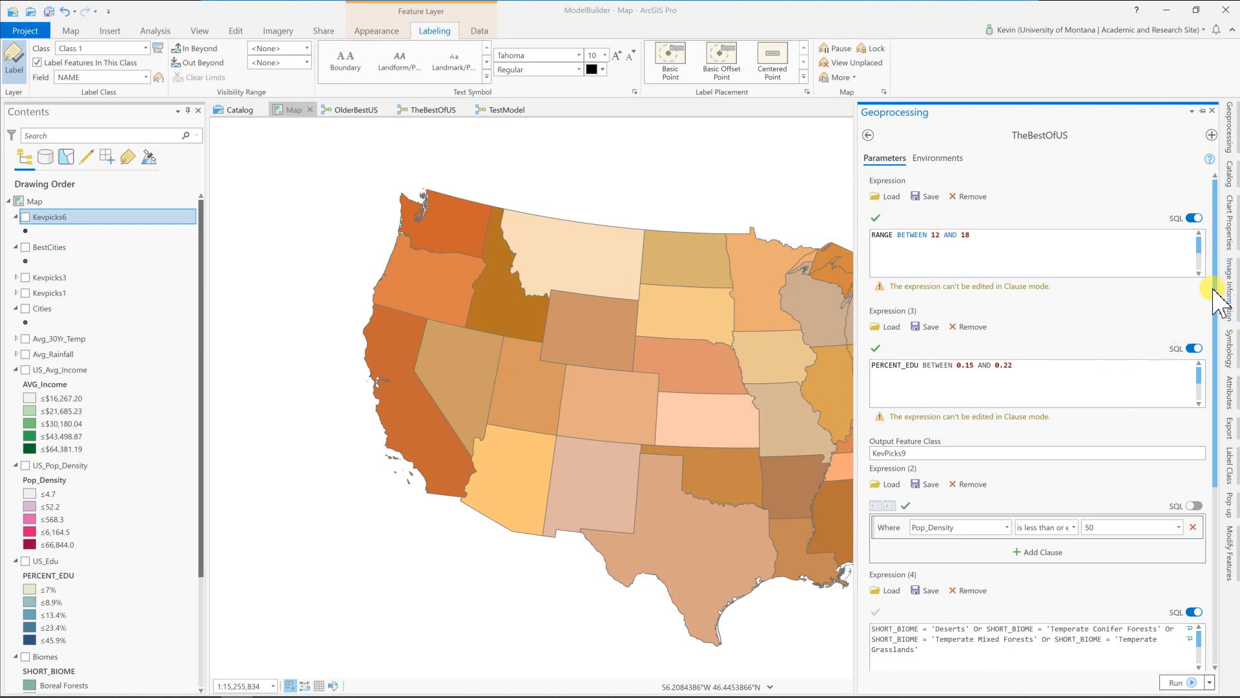
Toggle the SQL mode of Expression (4), Expression (6) and Expression (5) in TheBestOfUS tool to clear their initialization errors
{"action": "left_click_drag", "start_coordinate": [1212, 287], "coordinate": [1214, 460]}
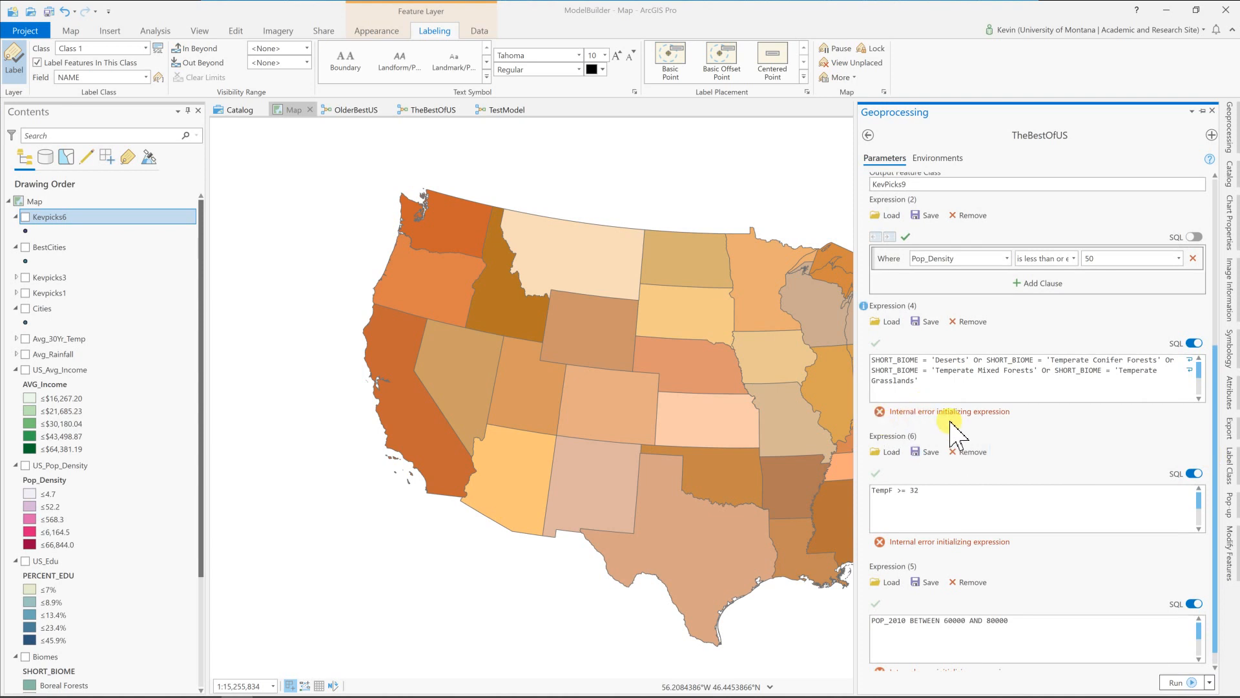
{"action": "left_click", "coordinate": [1194, 345]}
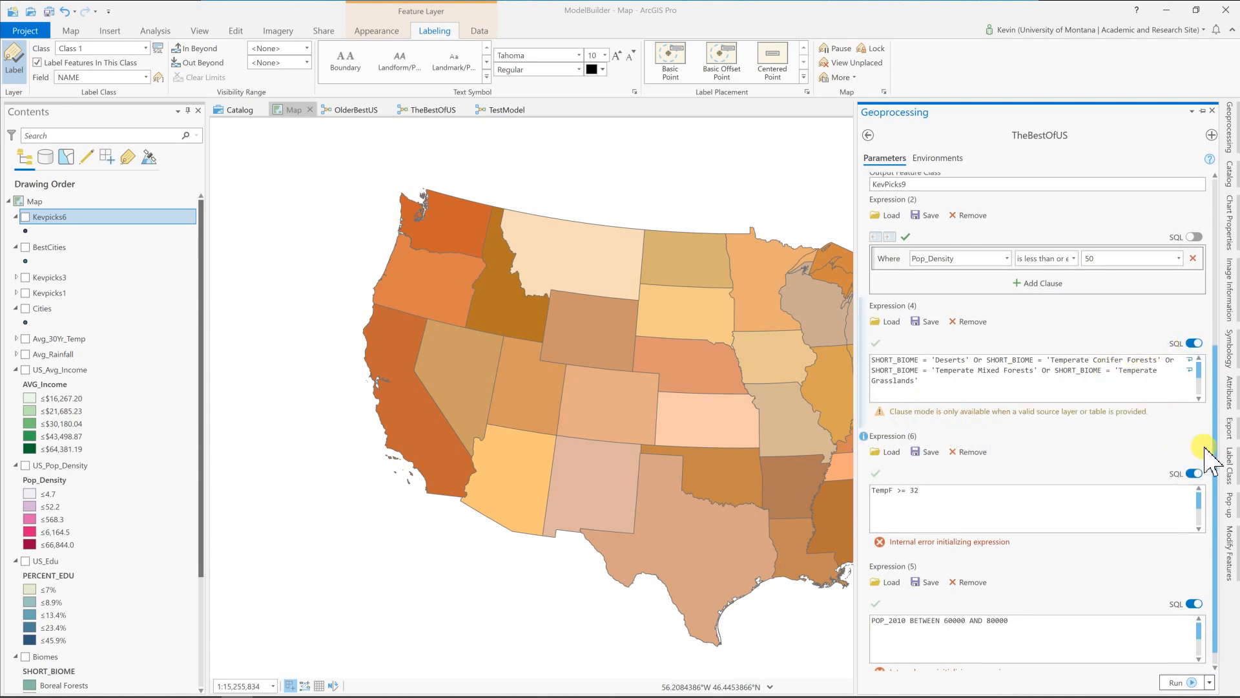
{"action": "scroll", "coordinate": [1217, 444], "scroll_direction": "down", "scroll_amount": 1}
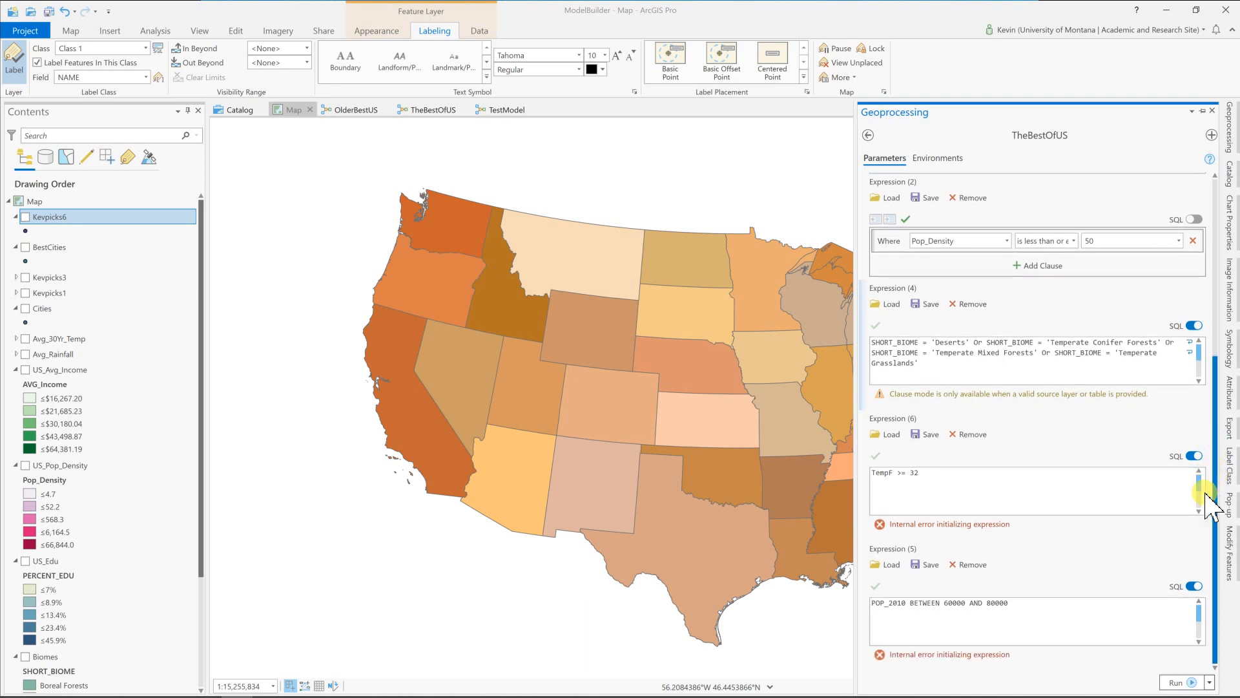
{"action": "left_click", "coordinate": [1194, 457]}
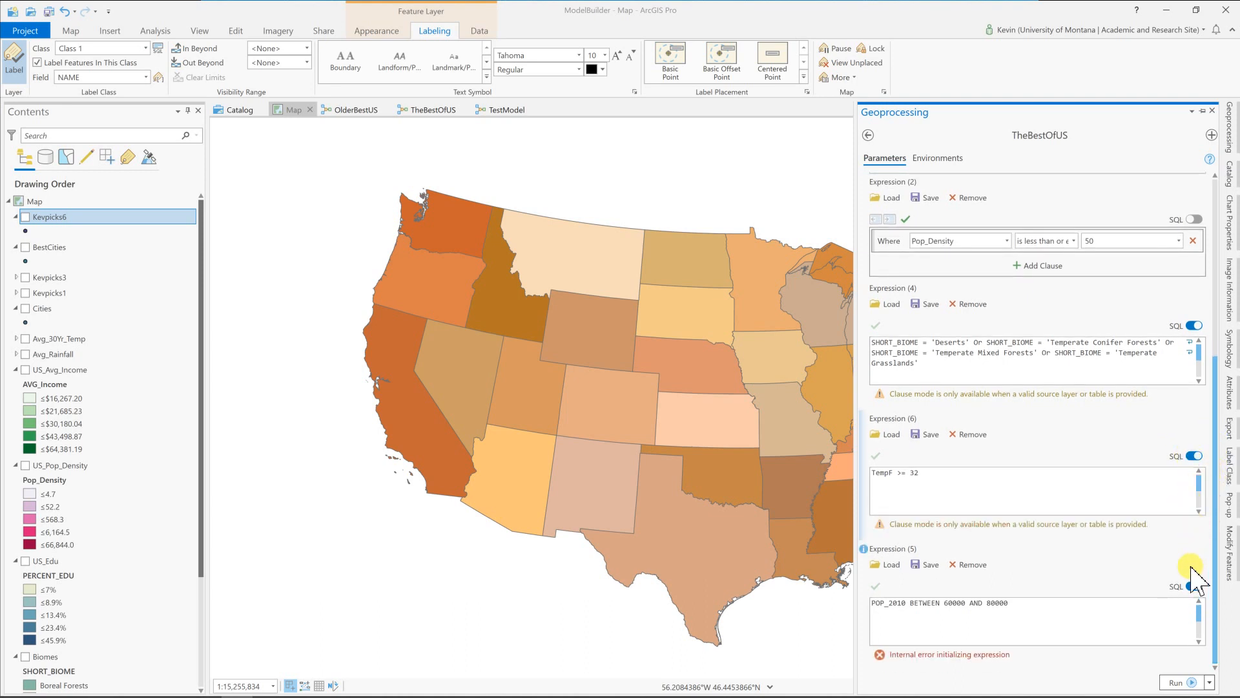
{"action": "left_click", "coordinate": [1193, 586]}
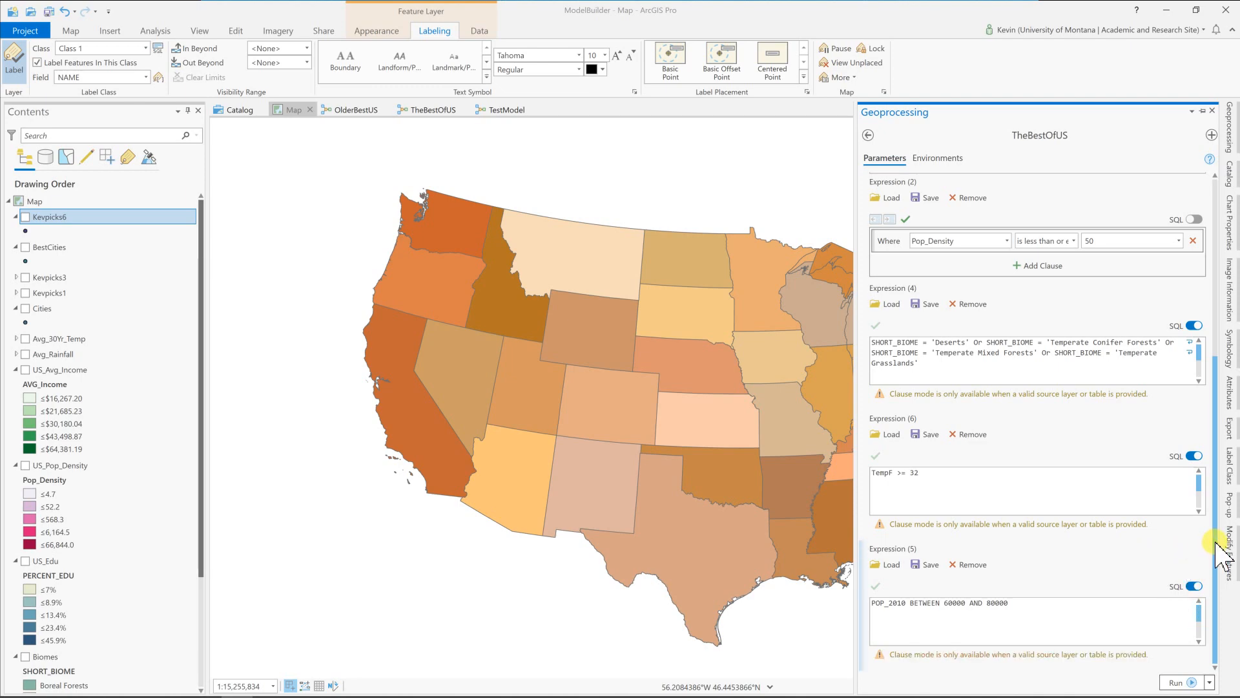
{"action": "left_click_drag", "start_coordinate": [1215, 516], "coordinate": [1225, 339]}
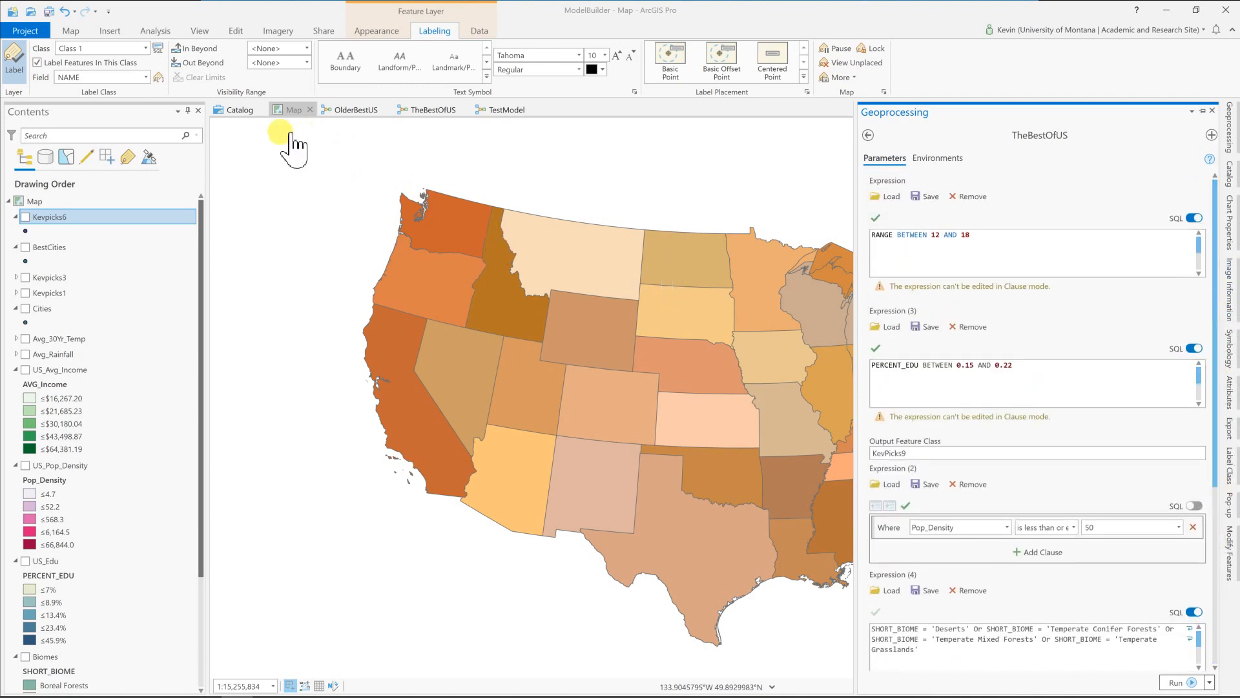
Delete the scratch.gdb geodatabase from the ModelBuilder folder in the project catalog
{"action": "left_click", "coordinate": [234, 111]}
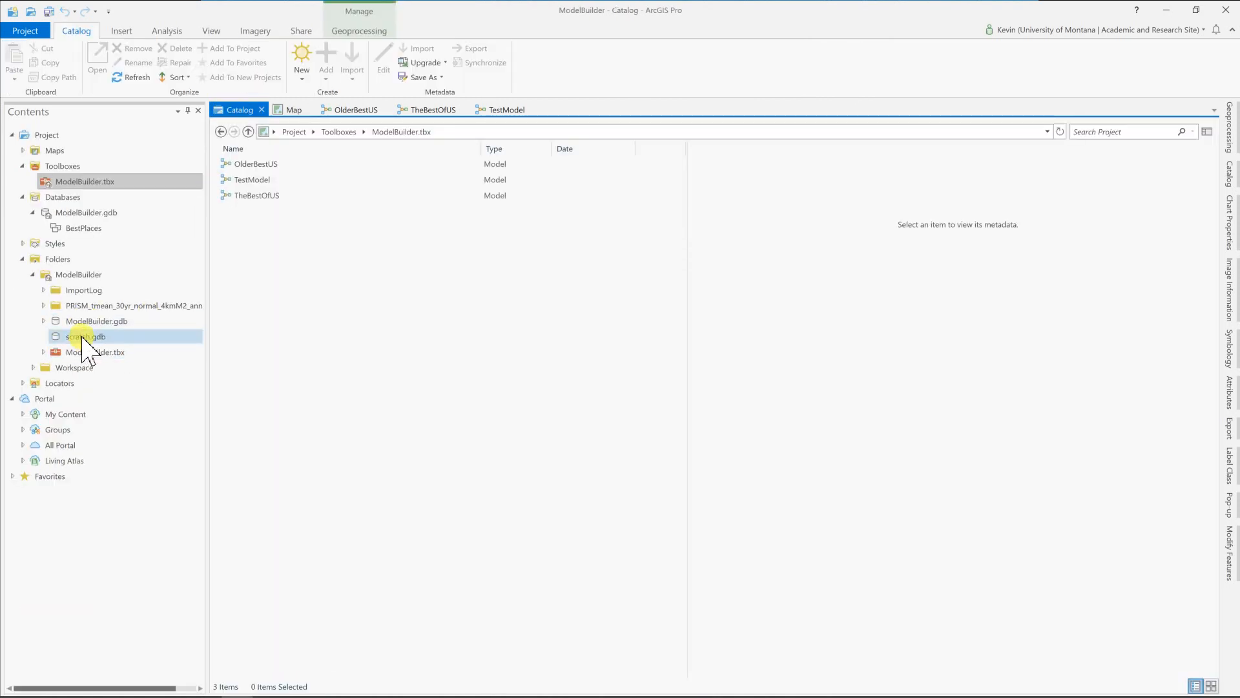
{"action": "left_click", "coordinate": [83, 341]}
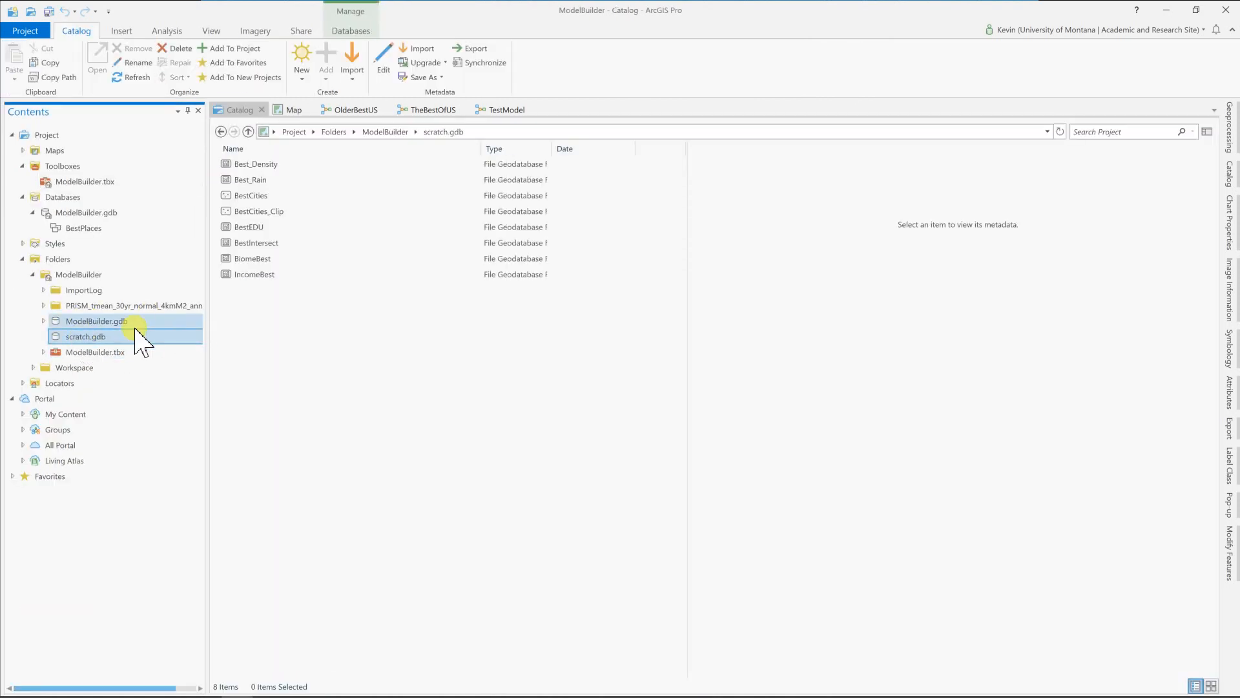
{"action": "right_click", "coordinate": [75, 339]}
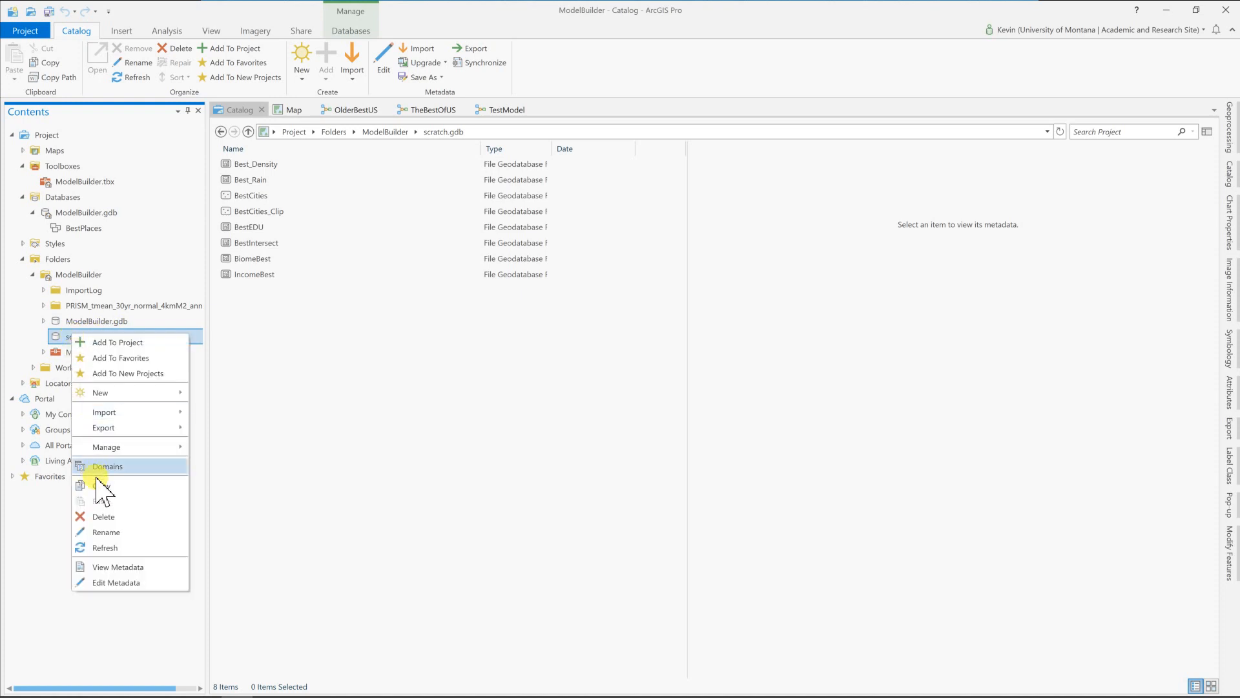
{"action": "left_click", "coordinate": [102, 517]}
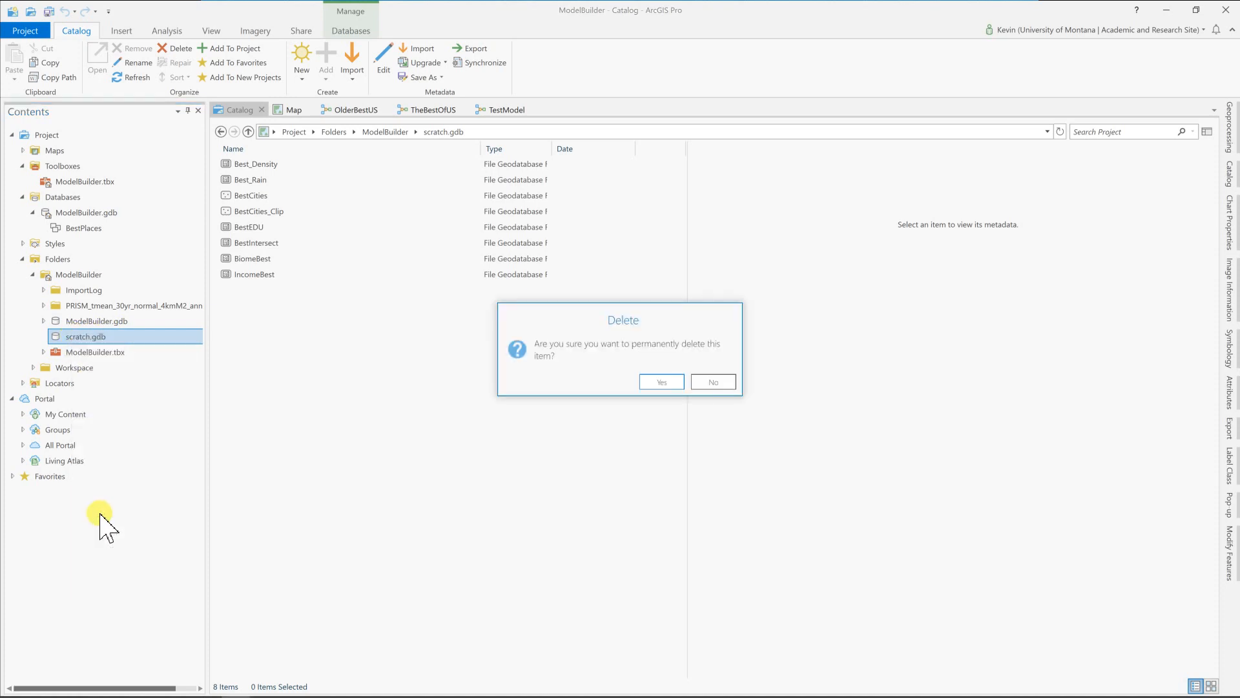
{"action": "left_click", "coordinate": [658, 385]}
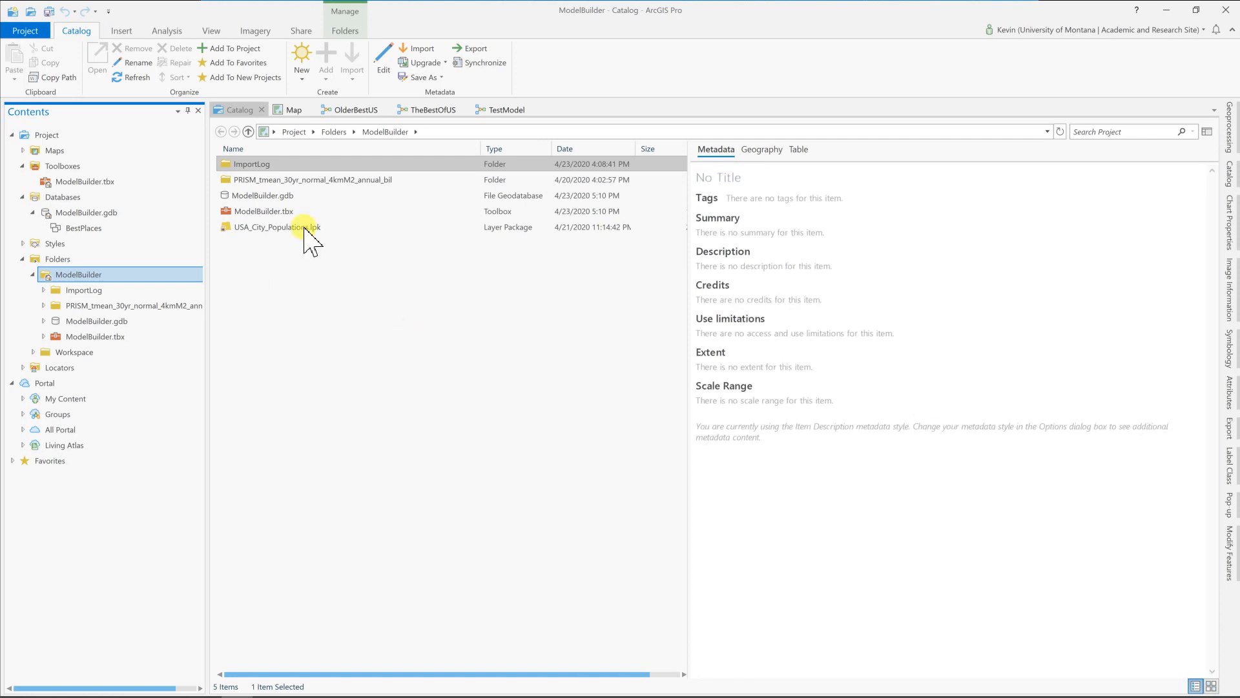
Return to the TheBestOfUS tool alongside the map and name its output feature class KevPicks10
{"action": "left_click", "coordinate": [294, 111]}
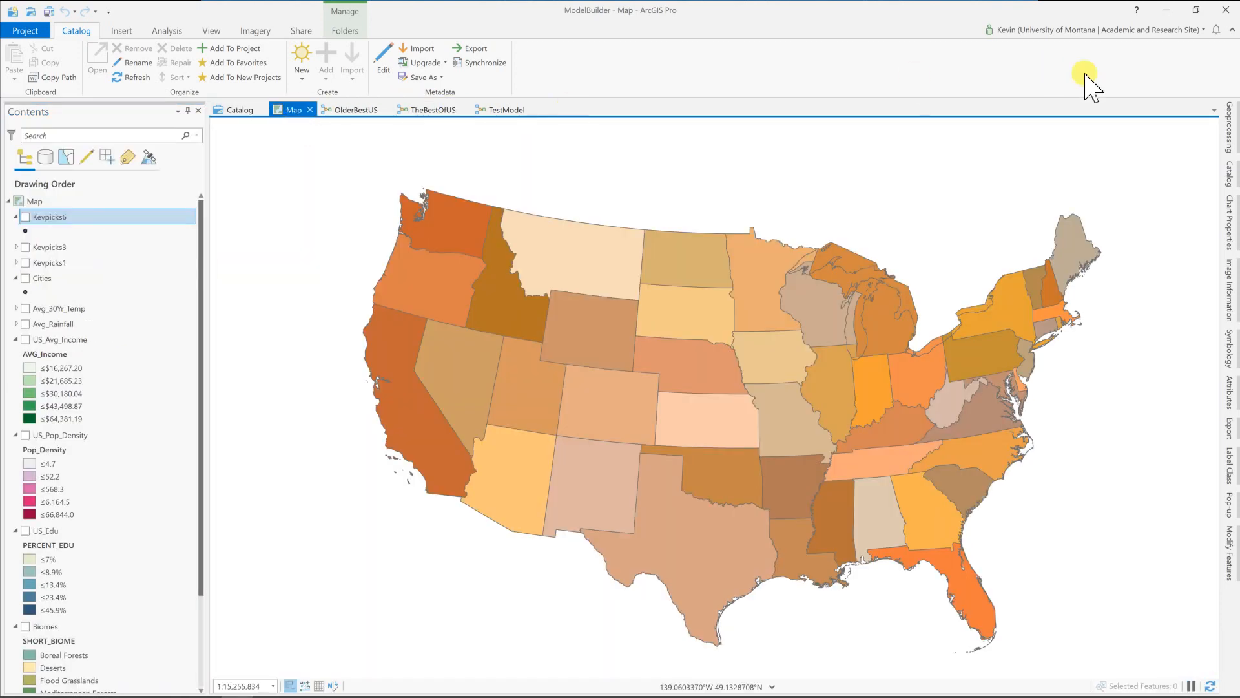
{"action": "left_click", "coordinate": [1230, 133]}
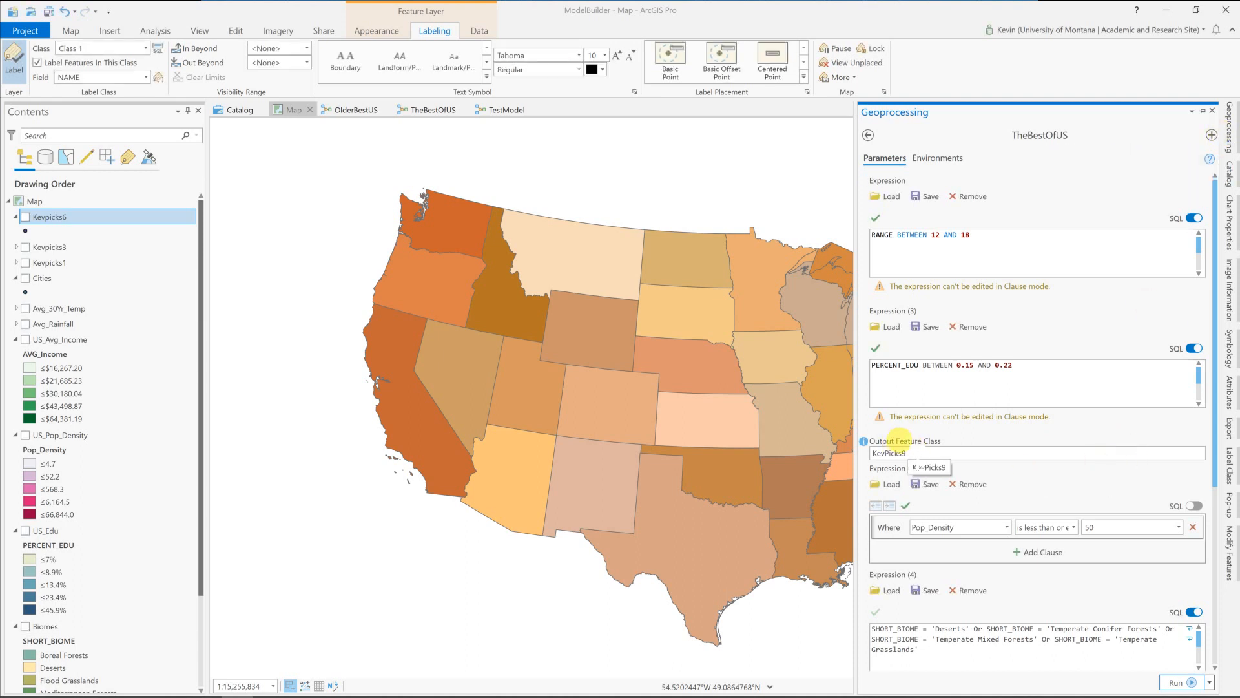
{"action": "left_click", "coordinate": [903, 454]}
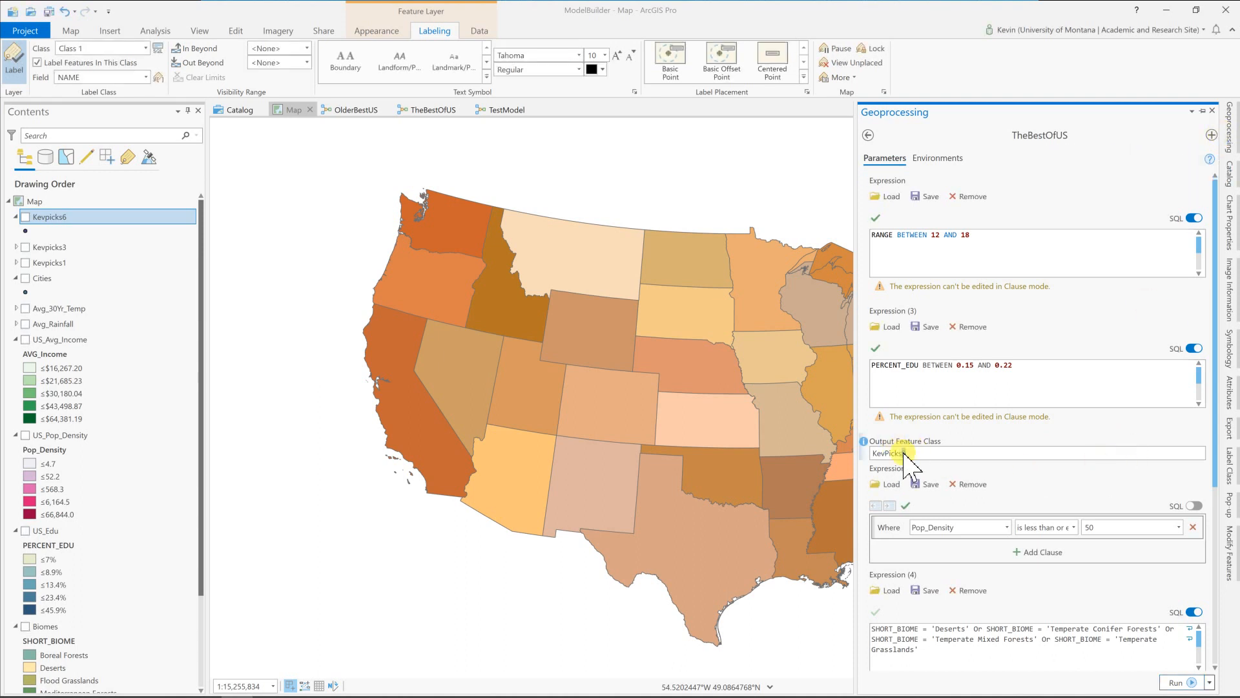
{"action": "key", "text": "BackSpace"}
{"action": "type", "text": "10"}
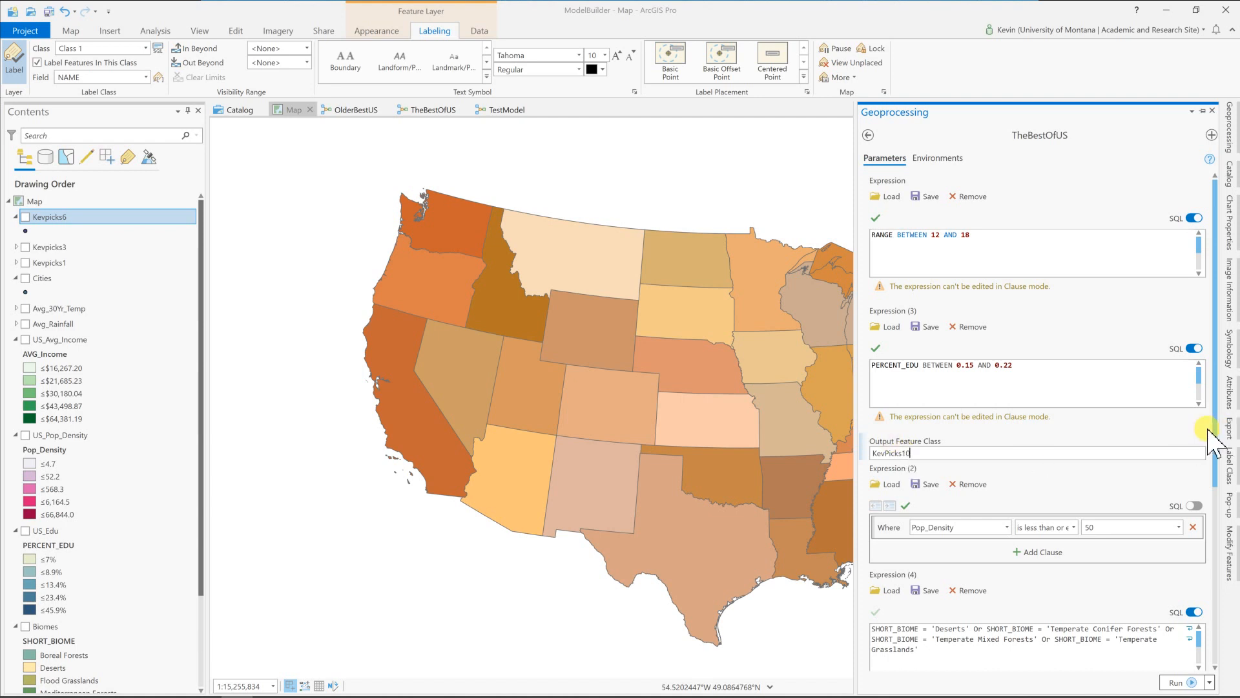
Run TheBestOfUS with the remaining expressions as set, and review the details of the run
{"action": "left_click_drag", "start_coordinate": [1217, 428], "coordinate": [1203, 619]}
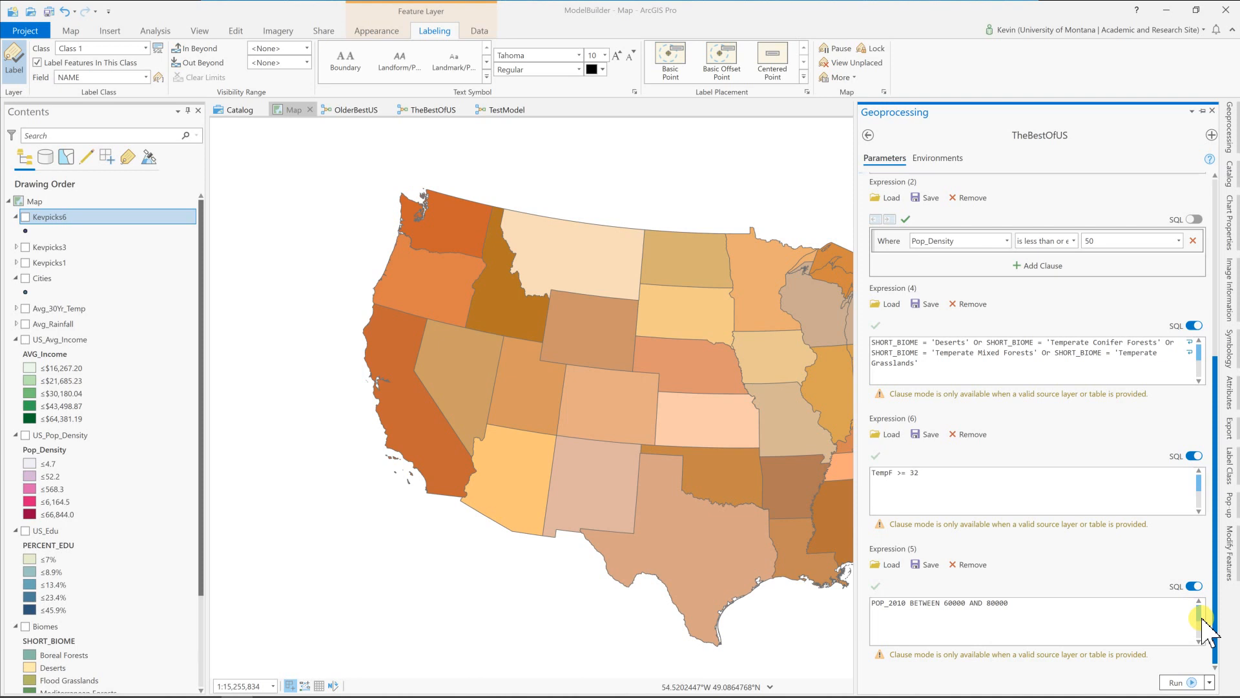
{"action": "left_click", "coordinate": [1193, 683]}
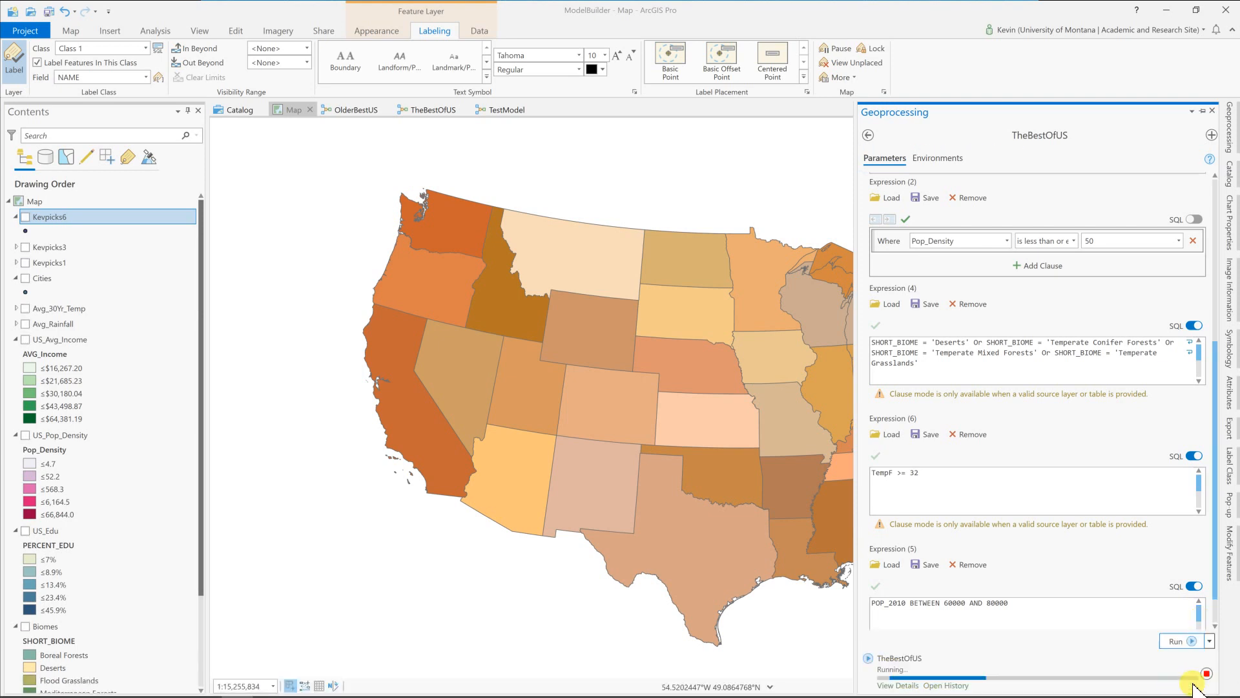
{"action": "mouse_move", "coordinate": [1194, 687]}
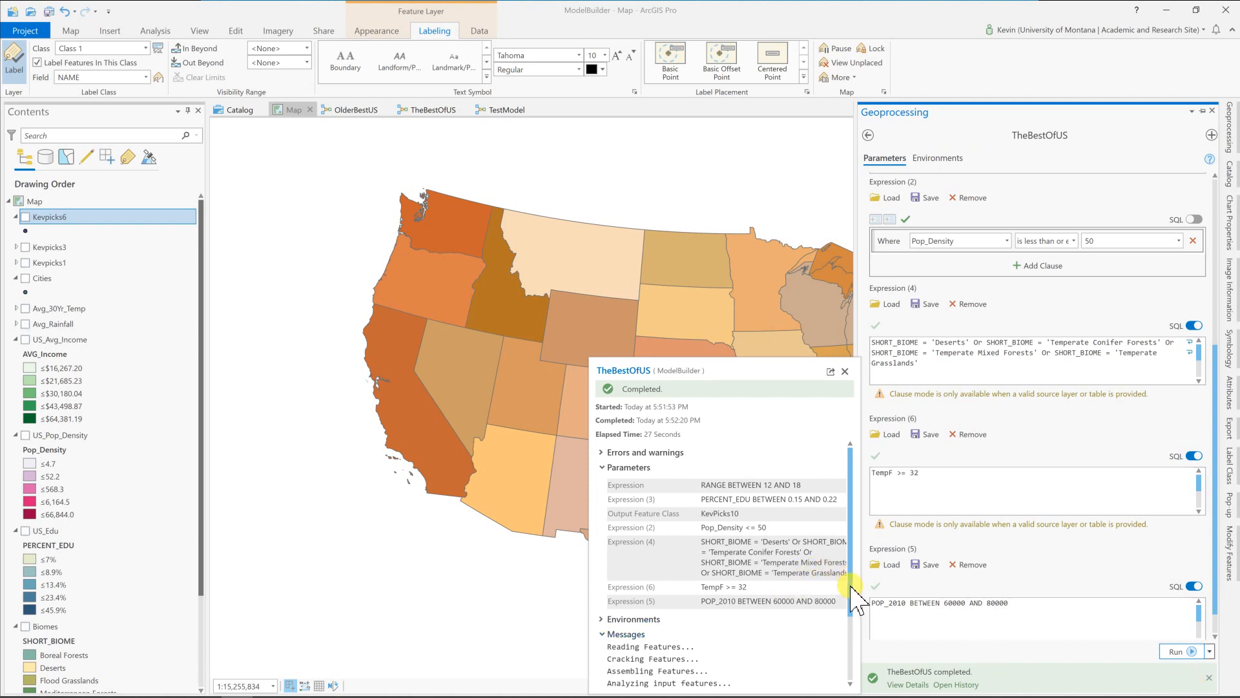
{"action": "left_click_drag", "start_coordinate": [851, 582], "coordinate": [845, 527]}
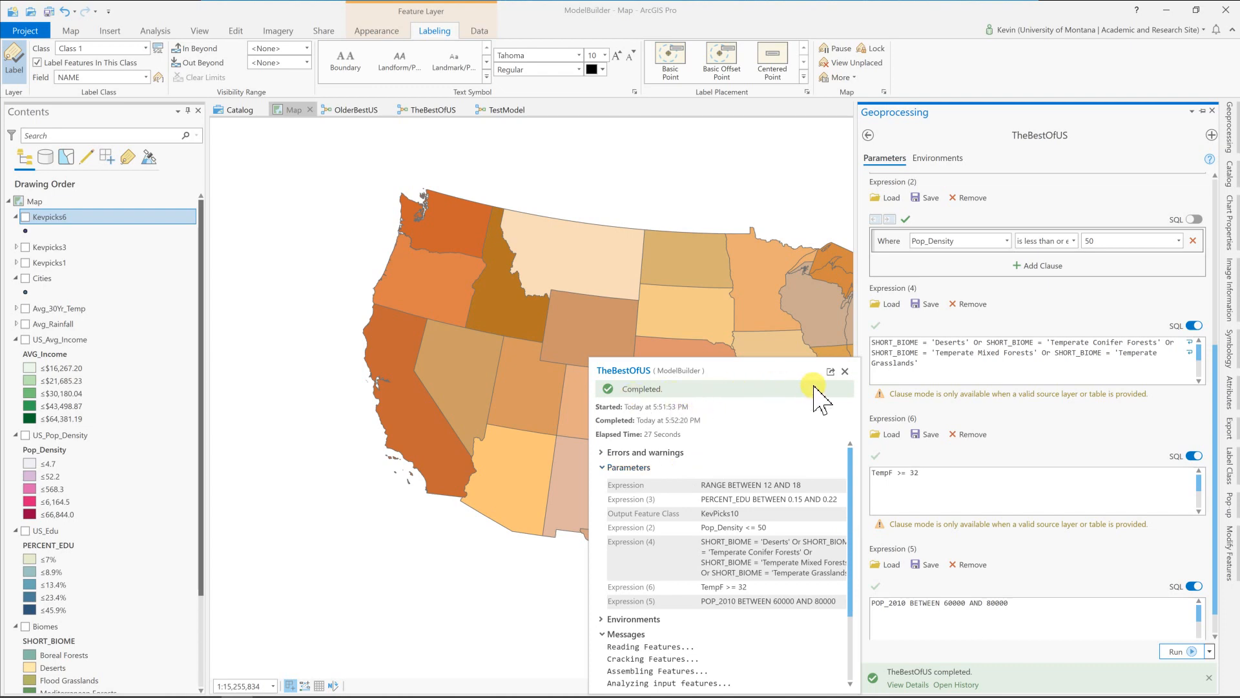
{"action": "left_click", "coordinate": [845, 371]}
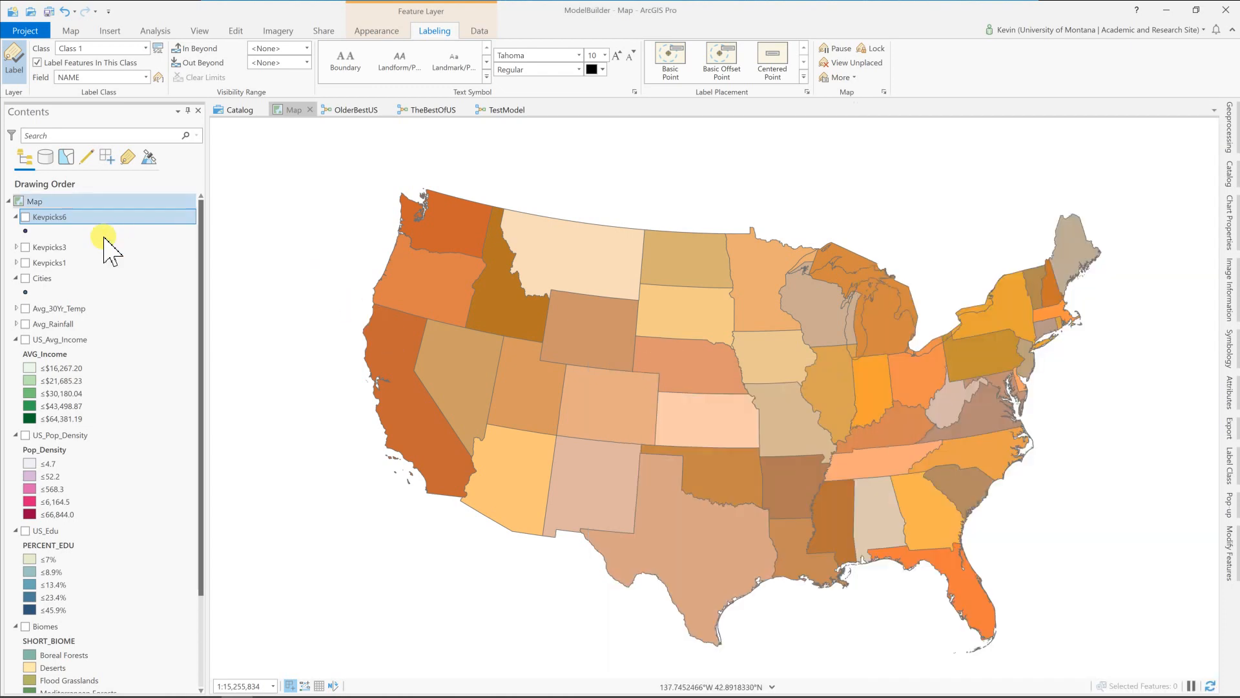
Refresh ModelBuilder.gdb in the catalog and add KevPicks10 from the BestPlaces dataset to the map
{"action": "left_click", "coordinate": [235, 111]}
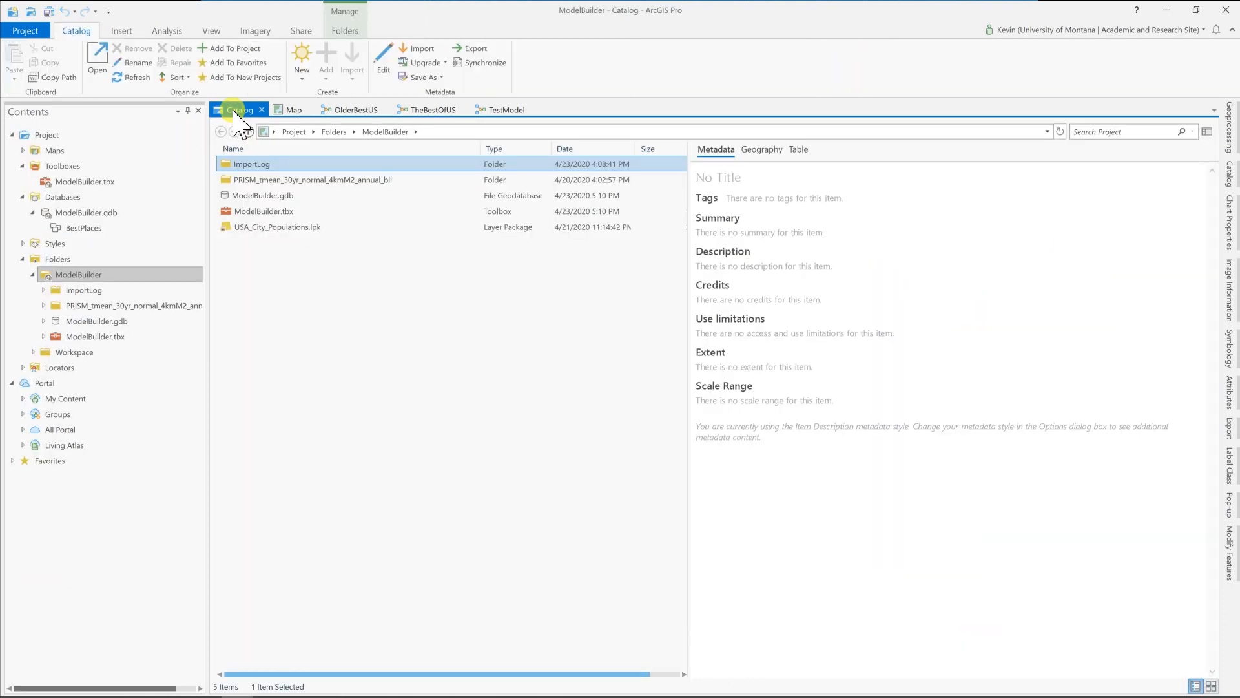
{"action": "left_click", "coordinate": [69, 213]}
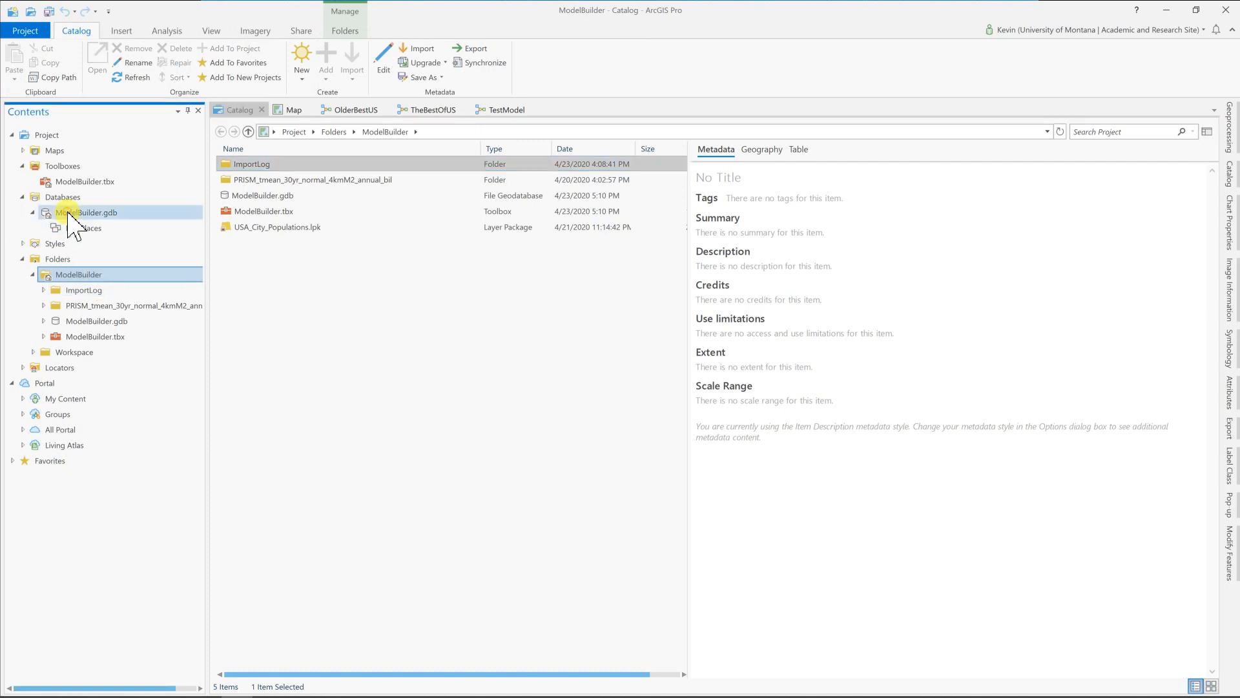
{"action": "right_click", "coordinate": [67, 213]}
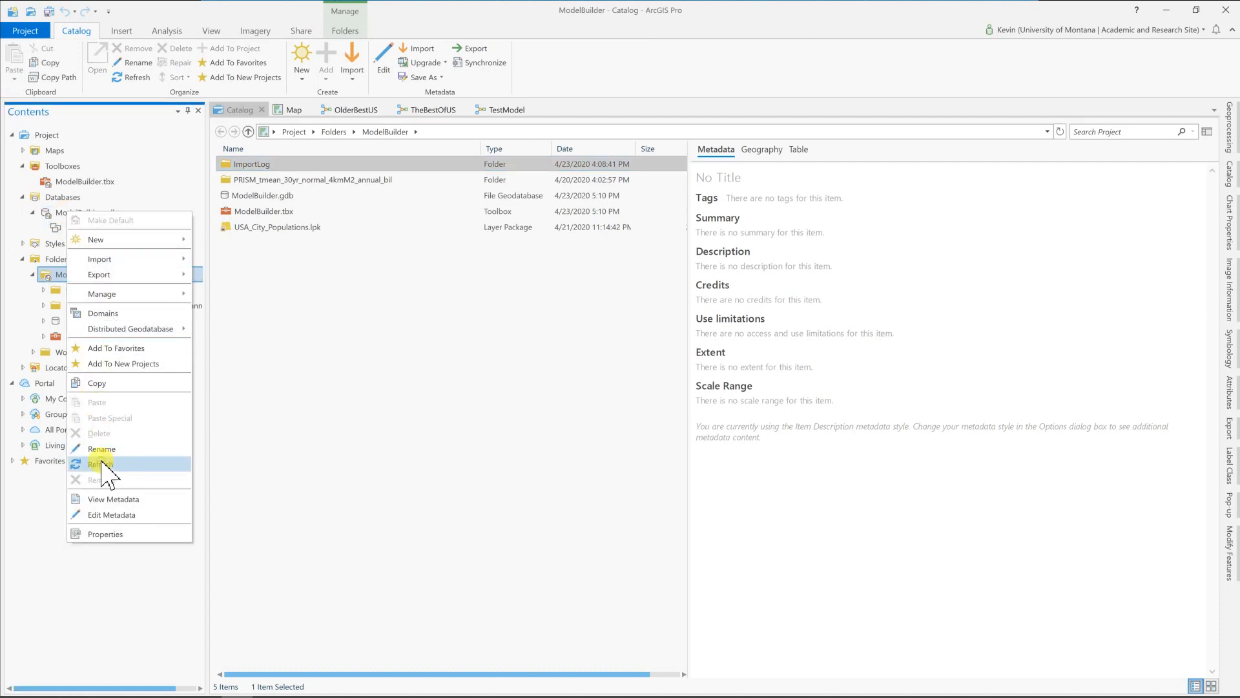
{"action": "left_click", "coordinate": [103, 464]}
{"action": "left_click", "coordinate": [81, 227]}
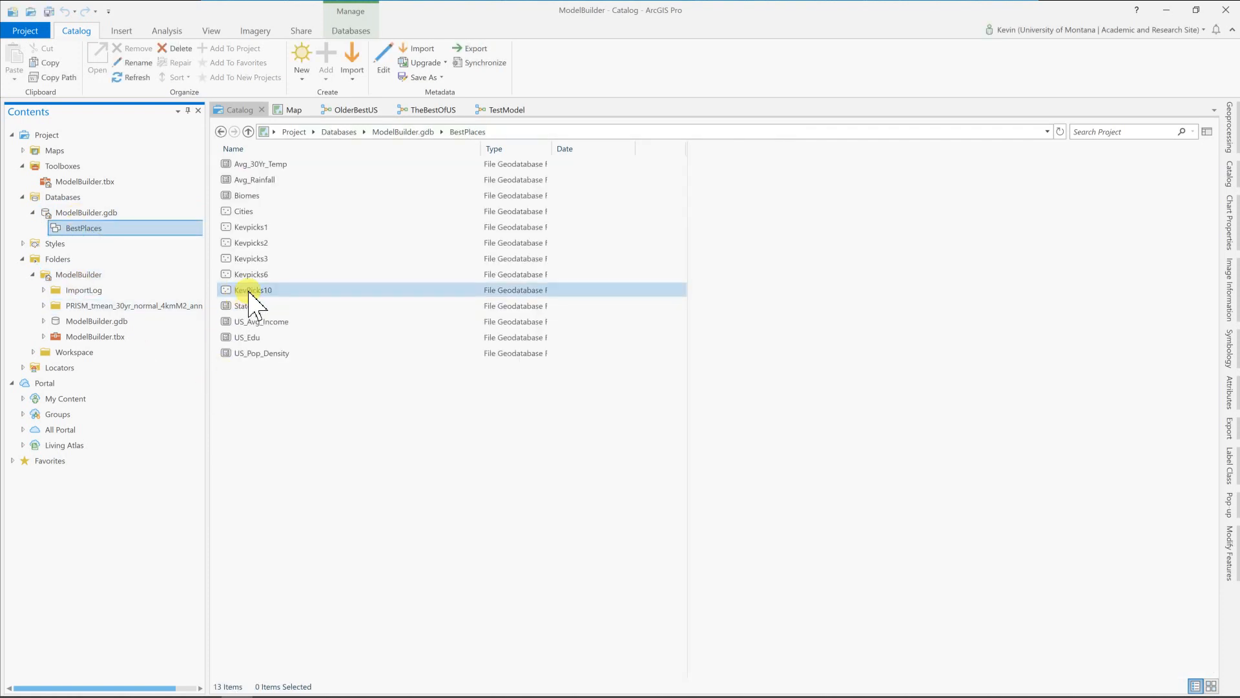
{"action": "right_click", "coordinate": [249, 293]}
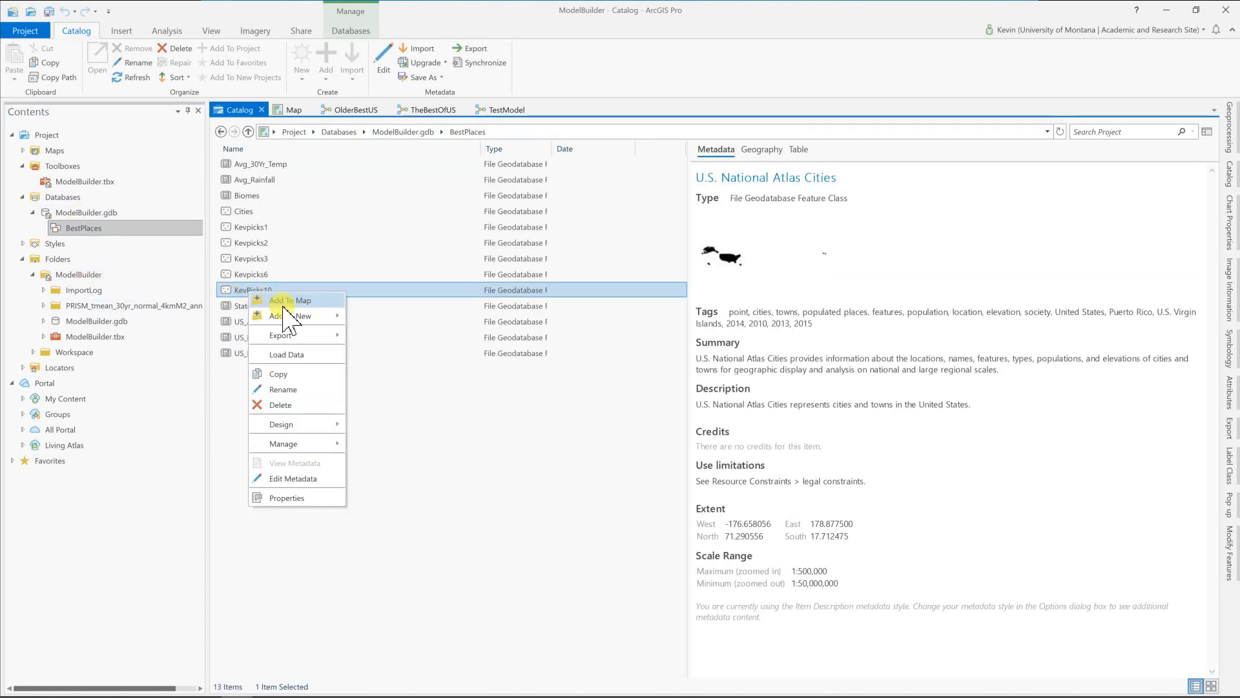
{"action": "left_click", "coordinate": [293, 301]}
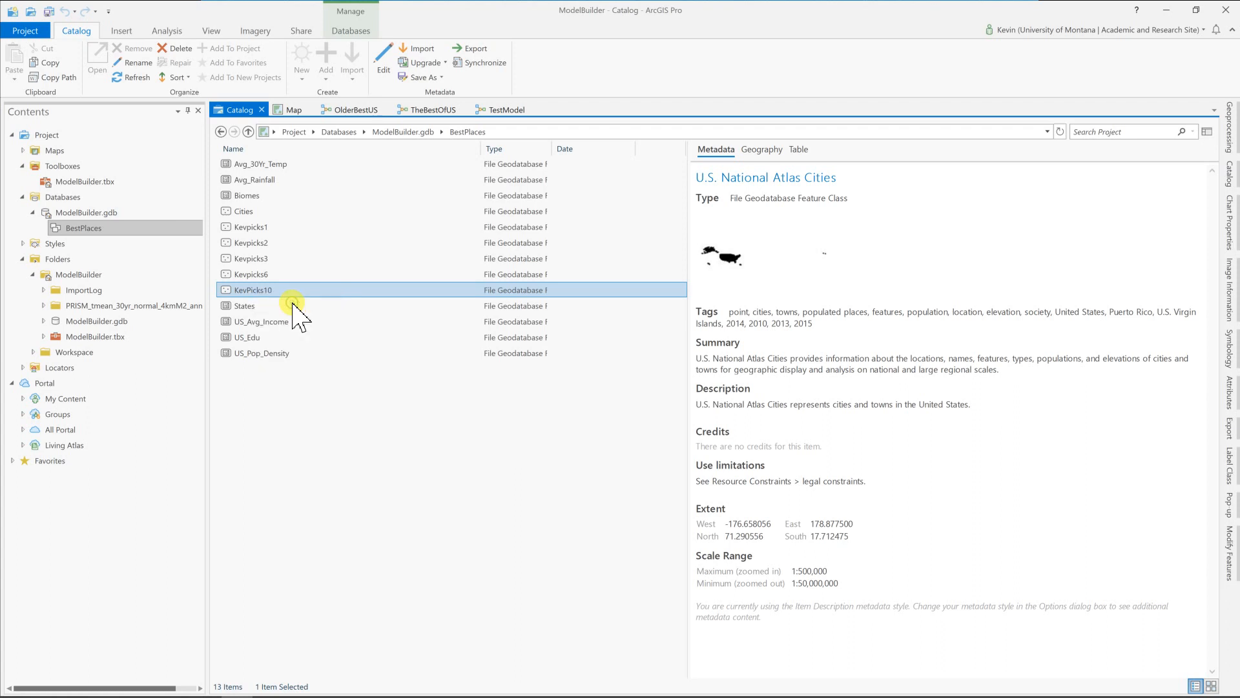
Turn on labels for the KevPicks10 layer in the map
{"action": "left_click", "coordinate": [290, 111]}
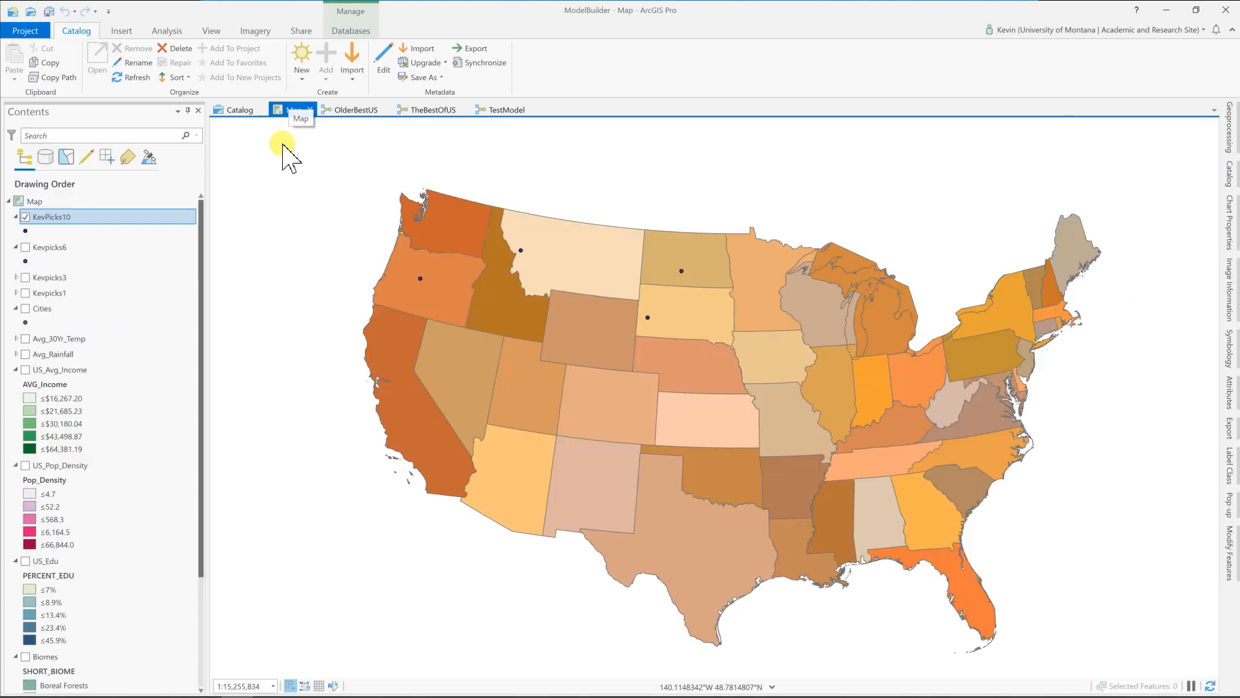
{"action": "right_click", "coordinate": [52, 218]}
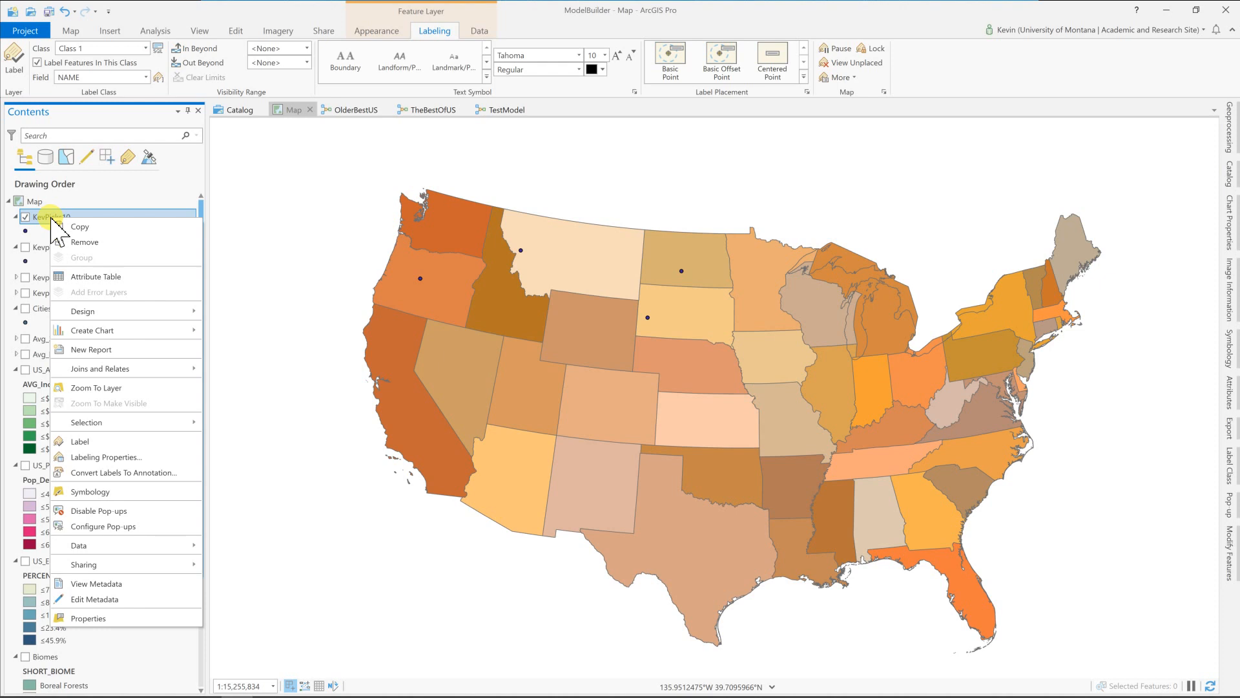
{"action": "left_click", "coordinate": [88, 441]}
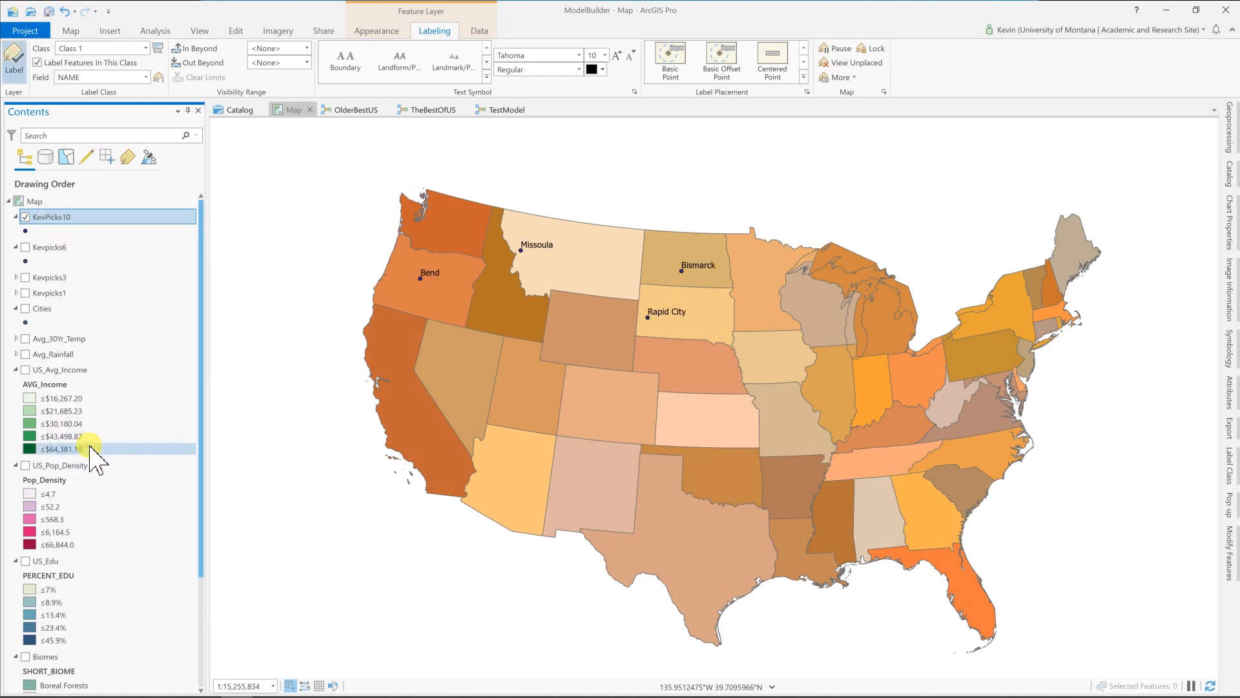